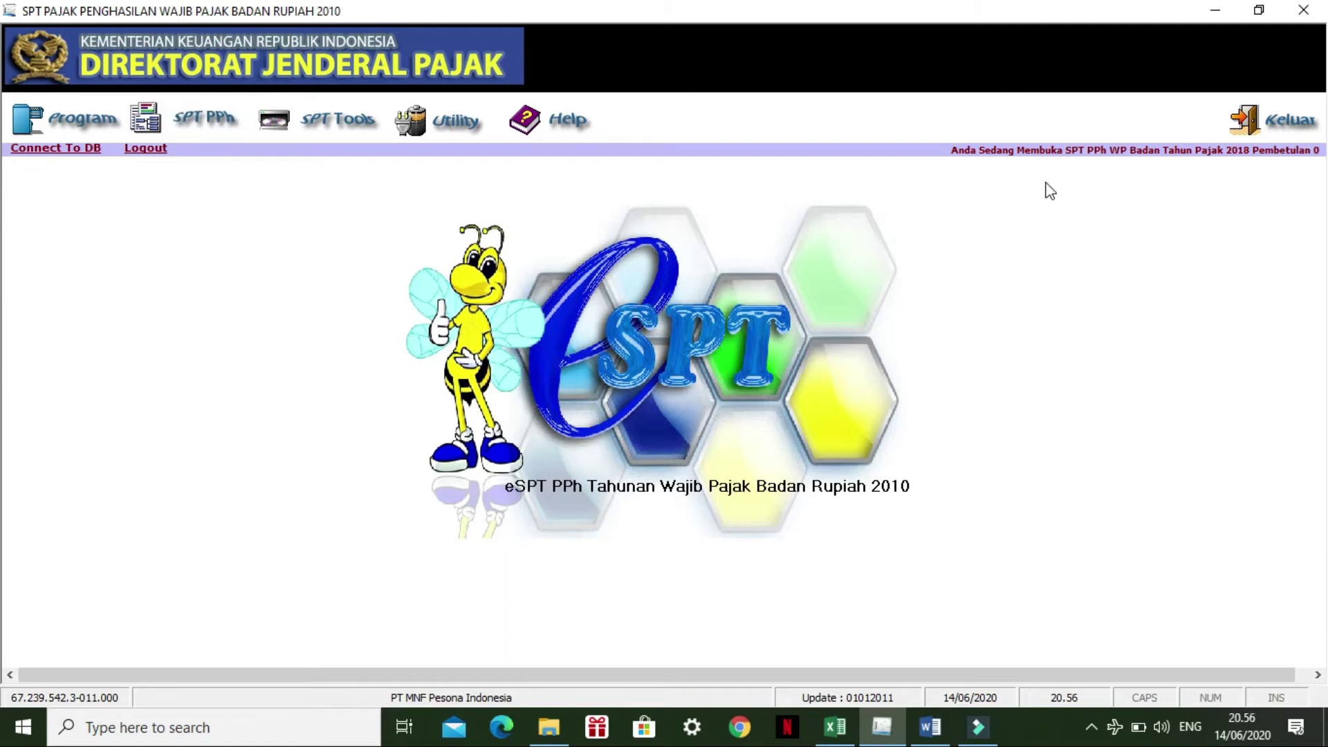
# Step: Open Formulir 1771-IV for final-taxed and non-taxable income and review both of its pages
pyautogui.click(197, 119)
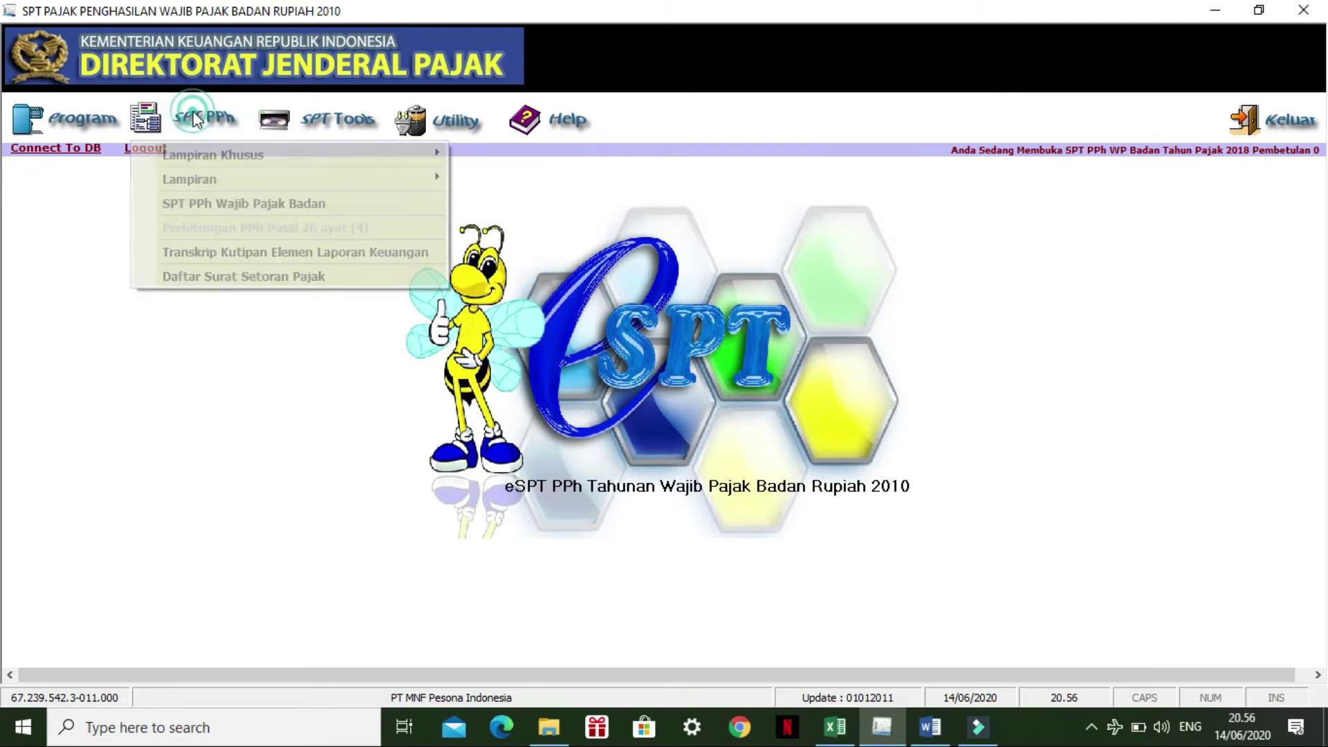
pyautogui.moveTo(213, 179)
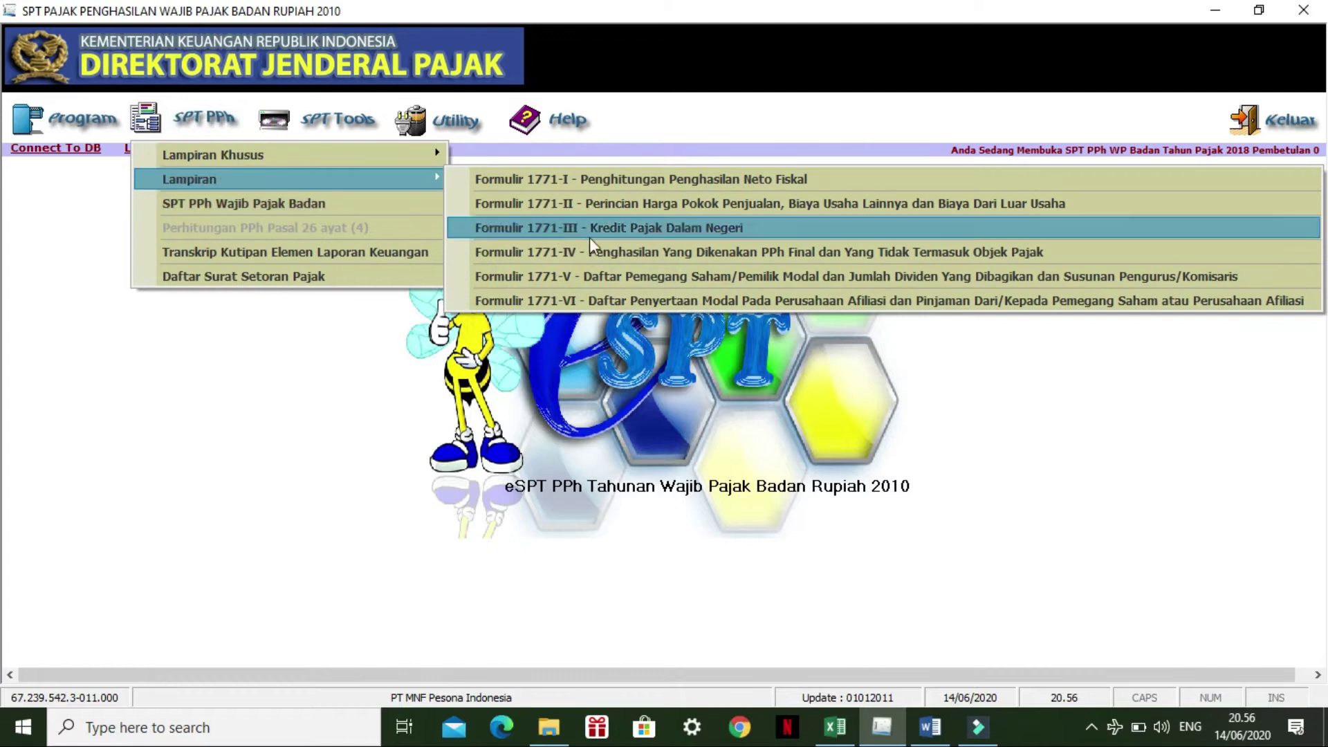
pyautogui.click(651, 259)
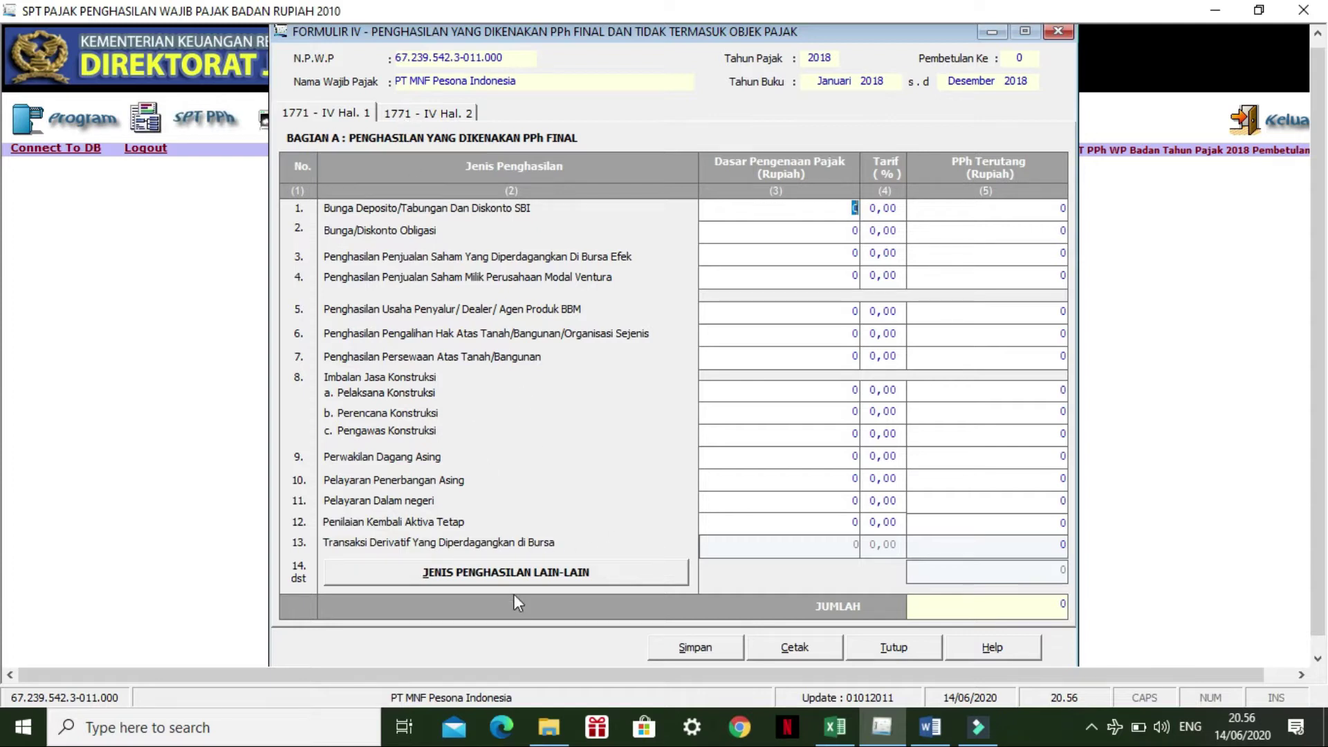
pyautogui.click(437, 114)
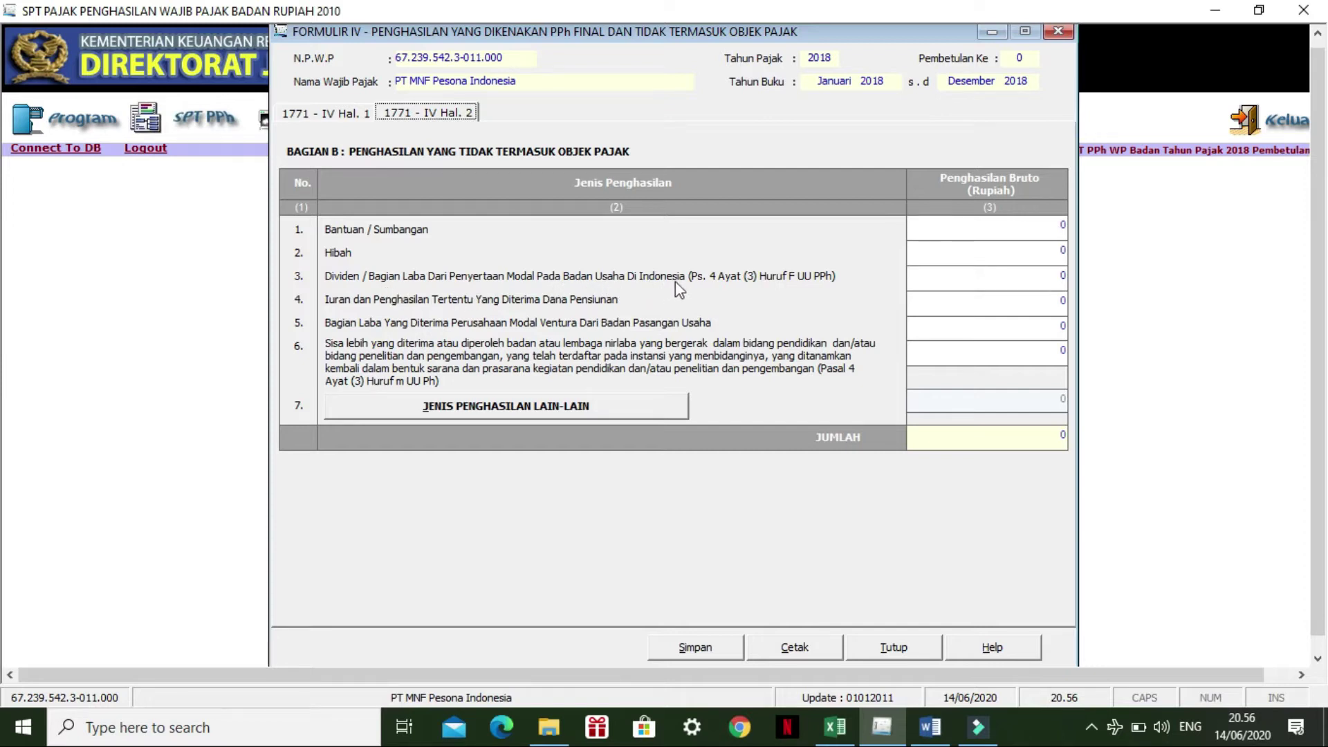
pyautogui.click(339, 116)
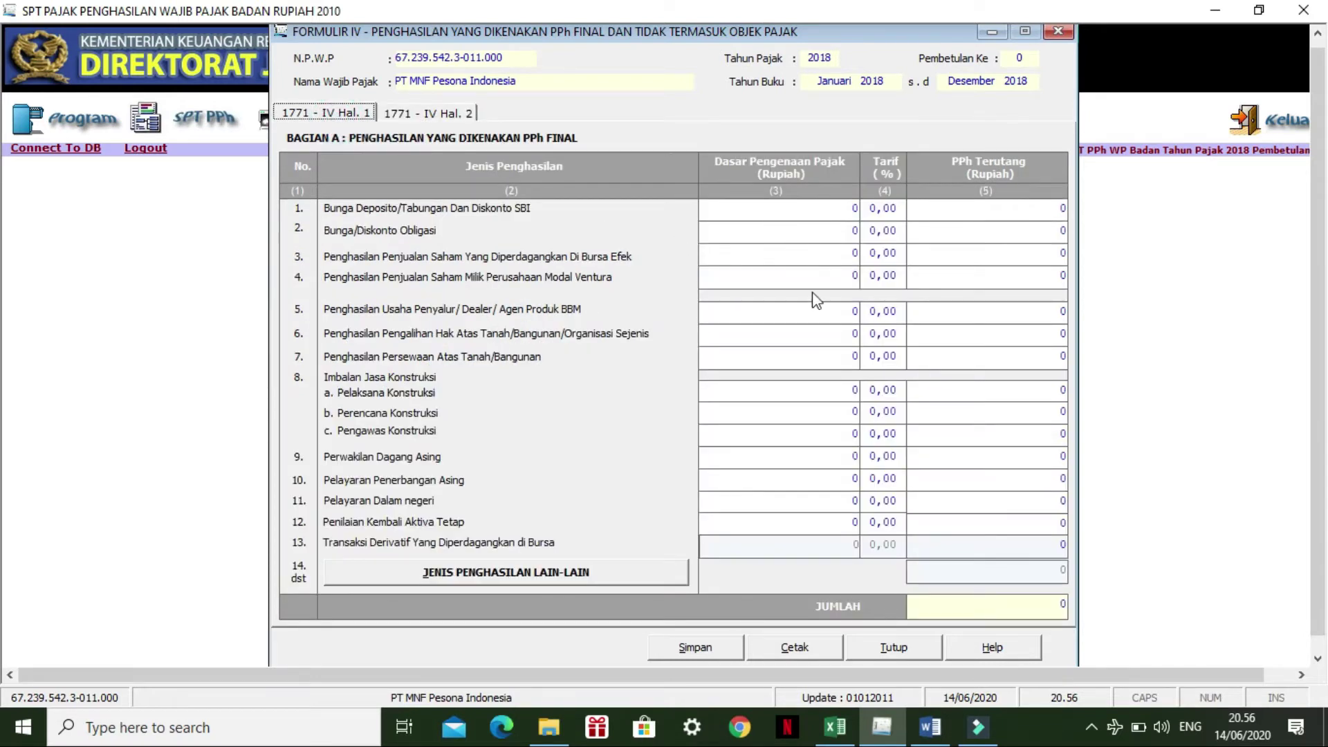
# Step: Consult the deposit interest item in the Word assignment, and enter 120000000 as the tax base for Bunga Deposito/Tabungan Dan Diskonto SBI in Formulir IV
pyautogui.click(930, 726)
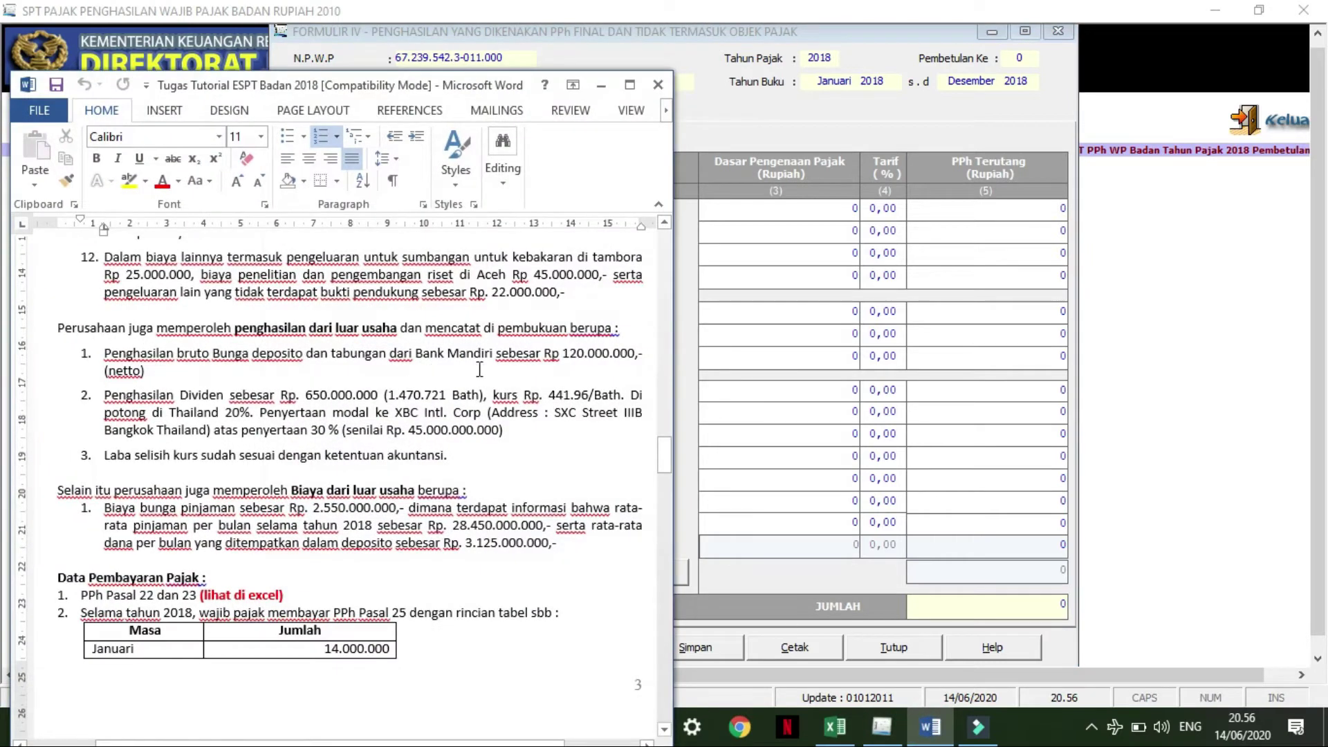
pyautogui.tripleClick(235, 383)
pyautogui.click(212, 372)
pyautogui.click(801, 214)
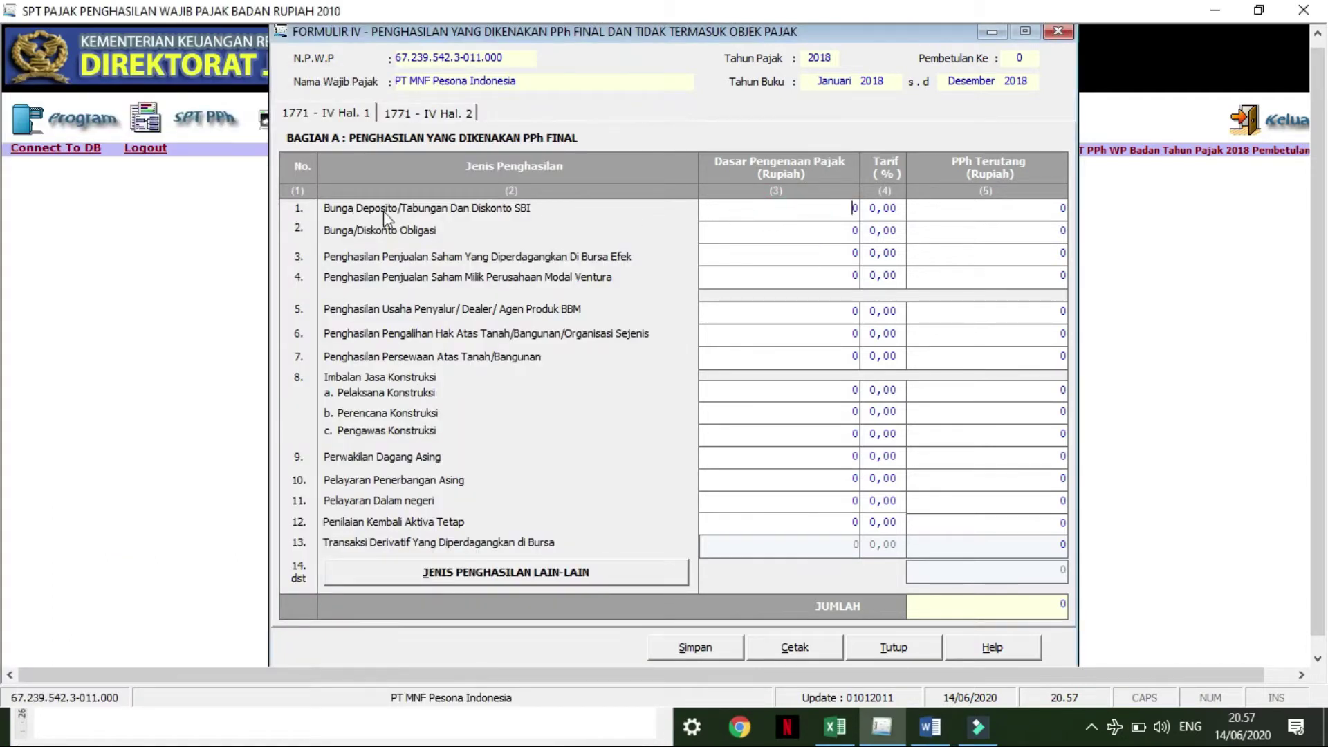
pyautogui.write('120000000')
pyautogui.click(937, 219)
# Step: Set the tariff for Bunga Deposito/Tabungan Dan Diskonto SBI to 20 percent
pyautogui.click(895, 211)
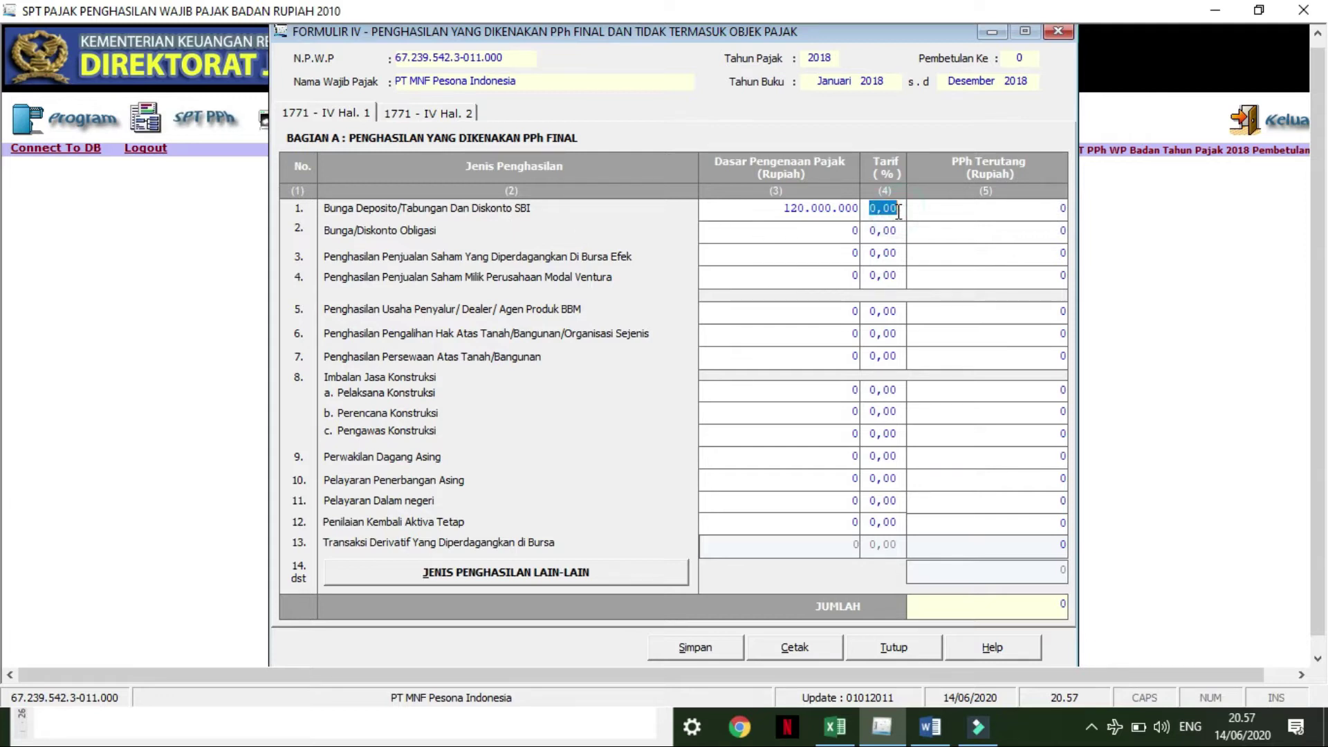
pyautogui.write('20')
pyautogui.click(943, 213)
pyautogui.click(944, 231)
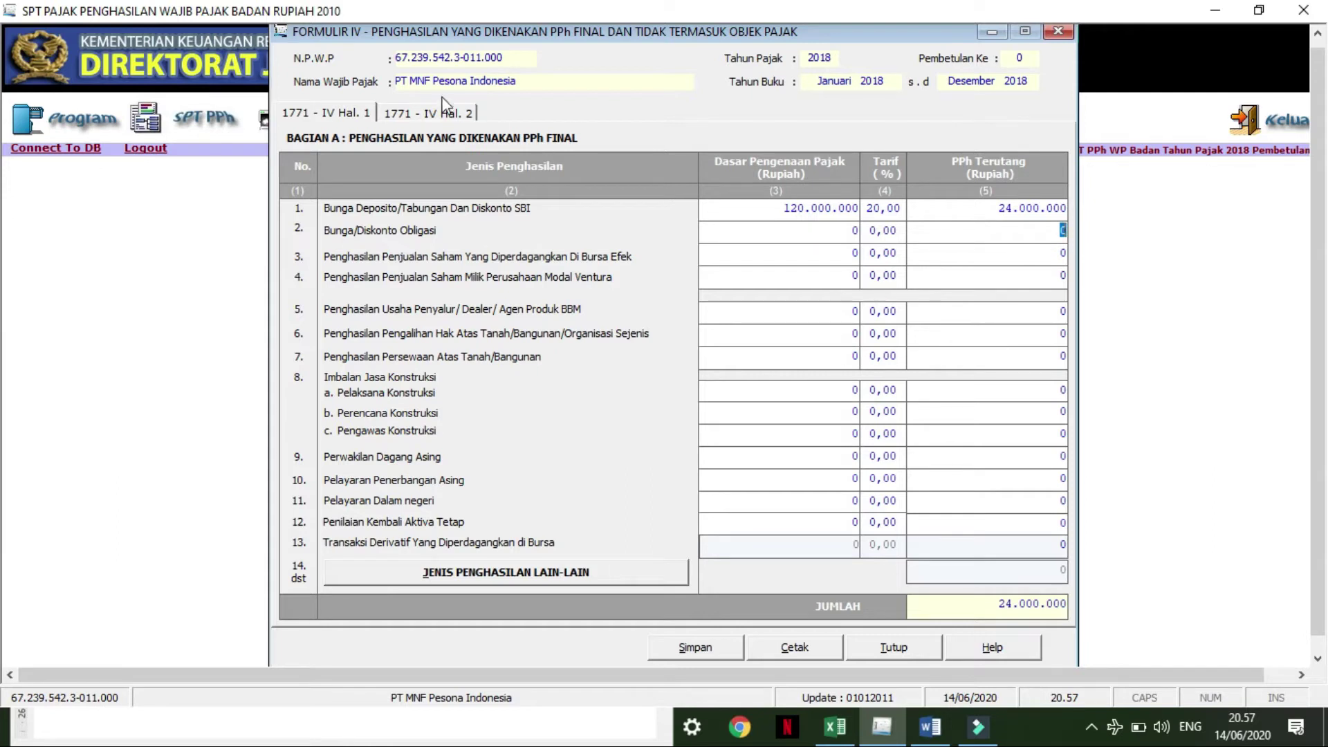
# Step: Check page 2 of Formulir IV, then save the form from page 1 and close it
pyautogui.click(427, 119)
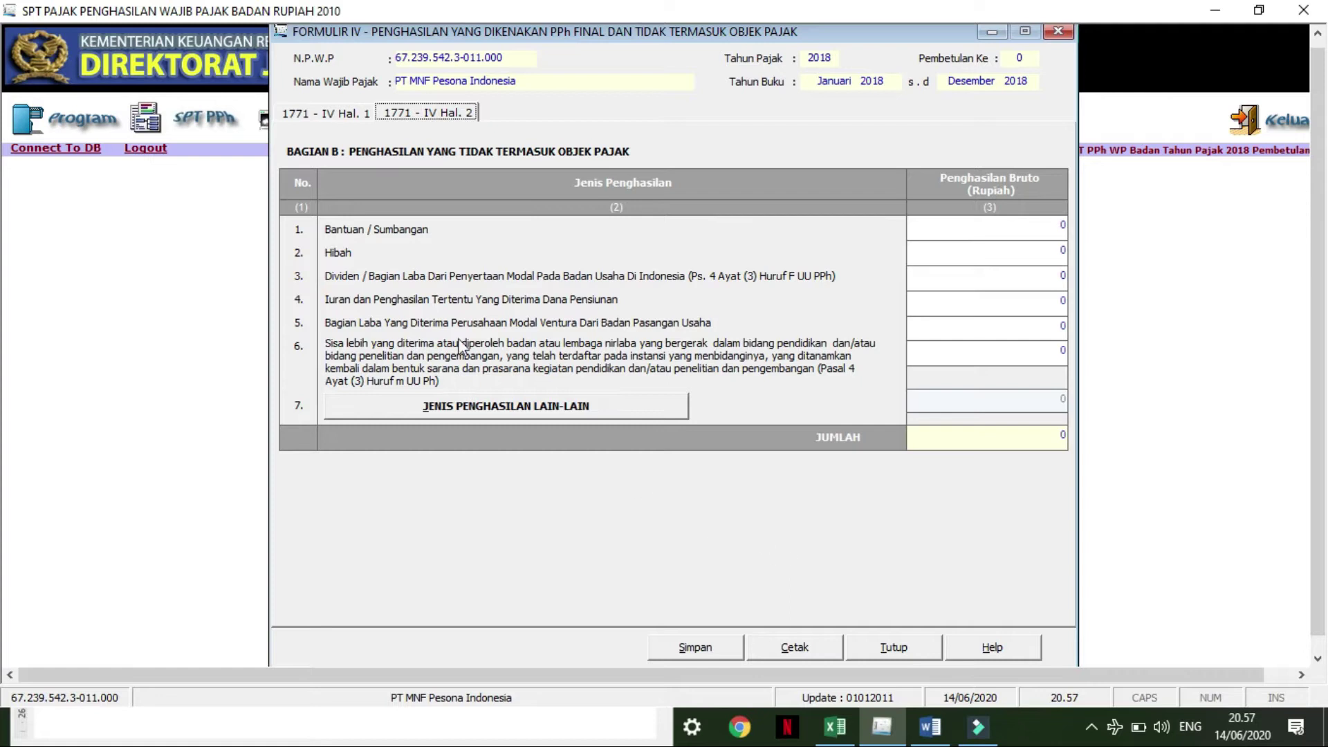
pyautogui.click(302, 114)
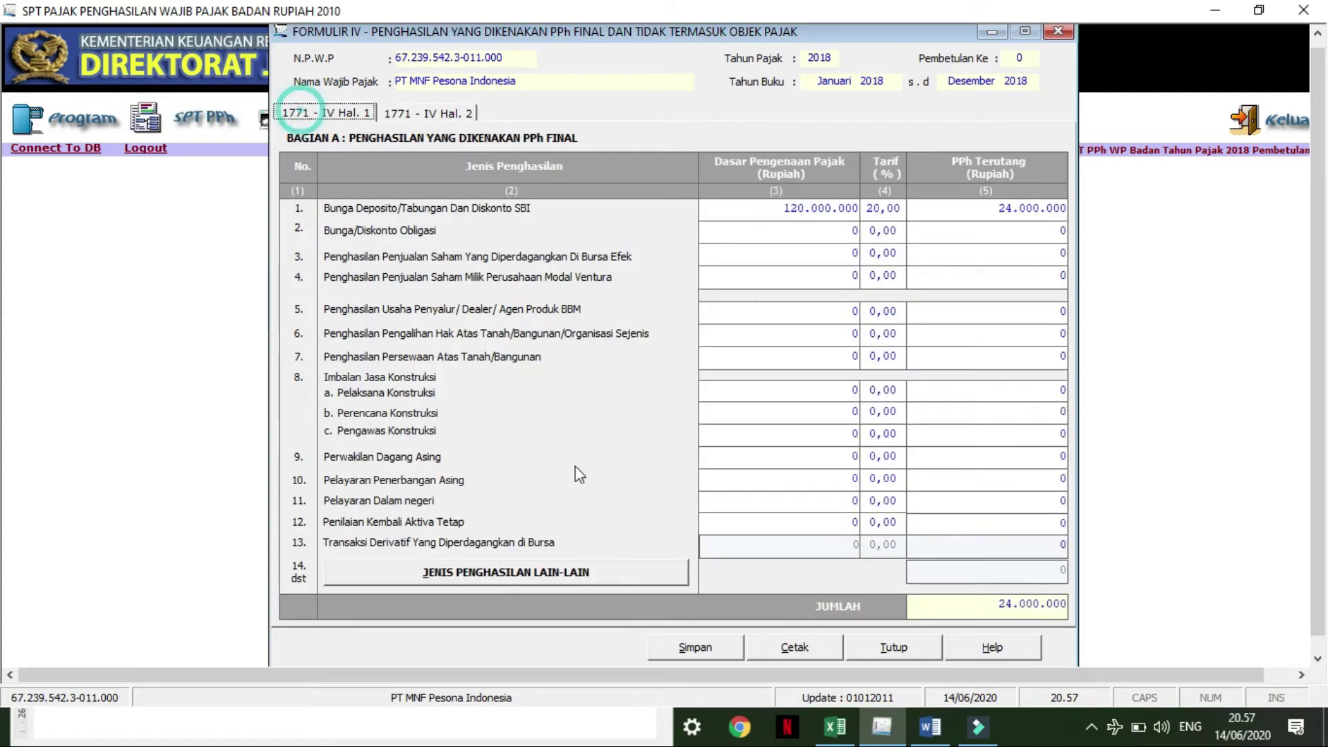
pyautogui.click(701, 649)
pyautogui.click(666, 429)
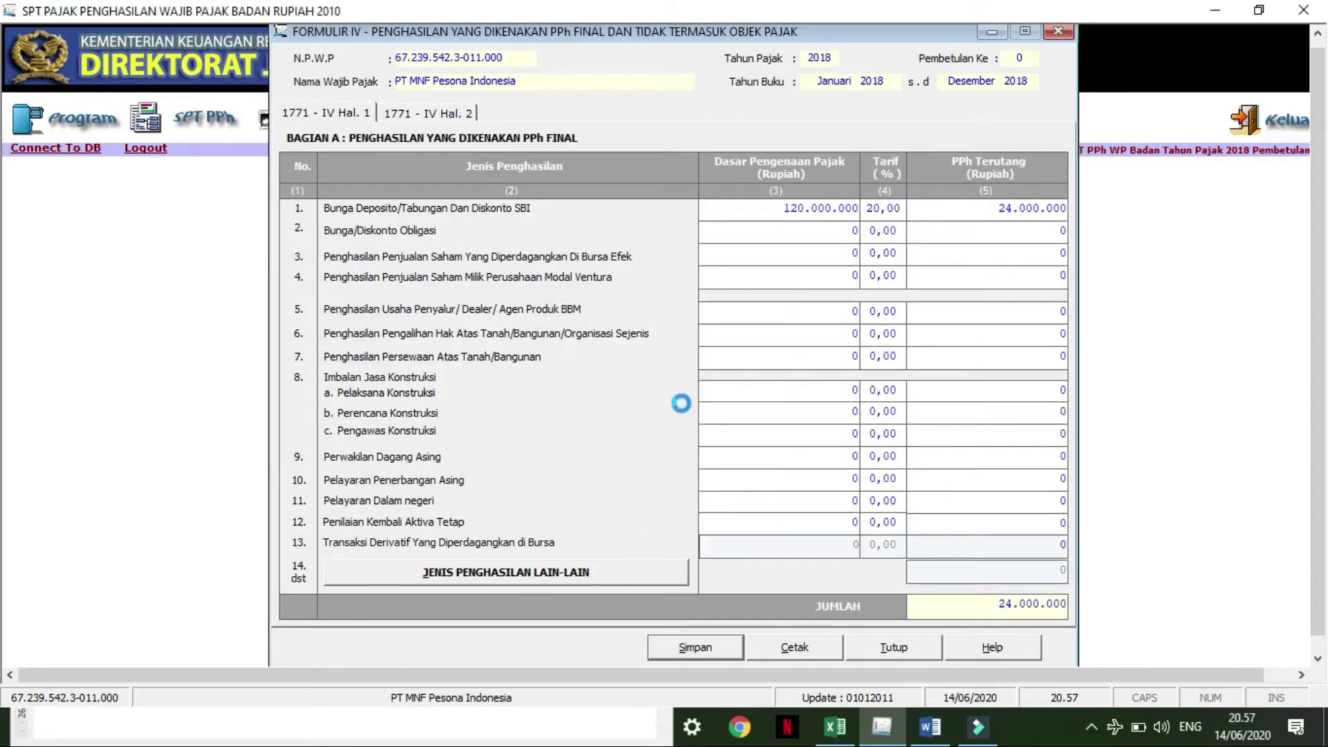
pyautogui.click(723, 426)
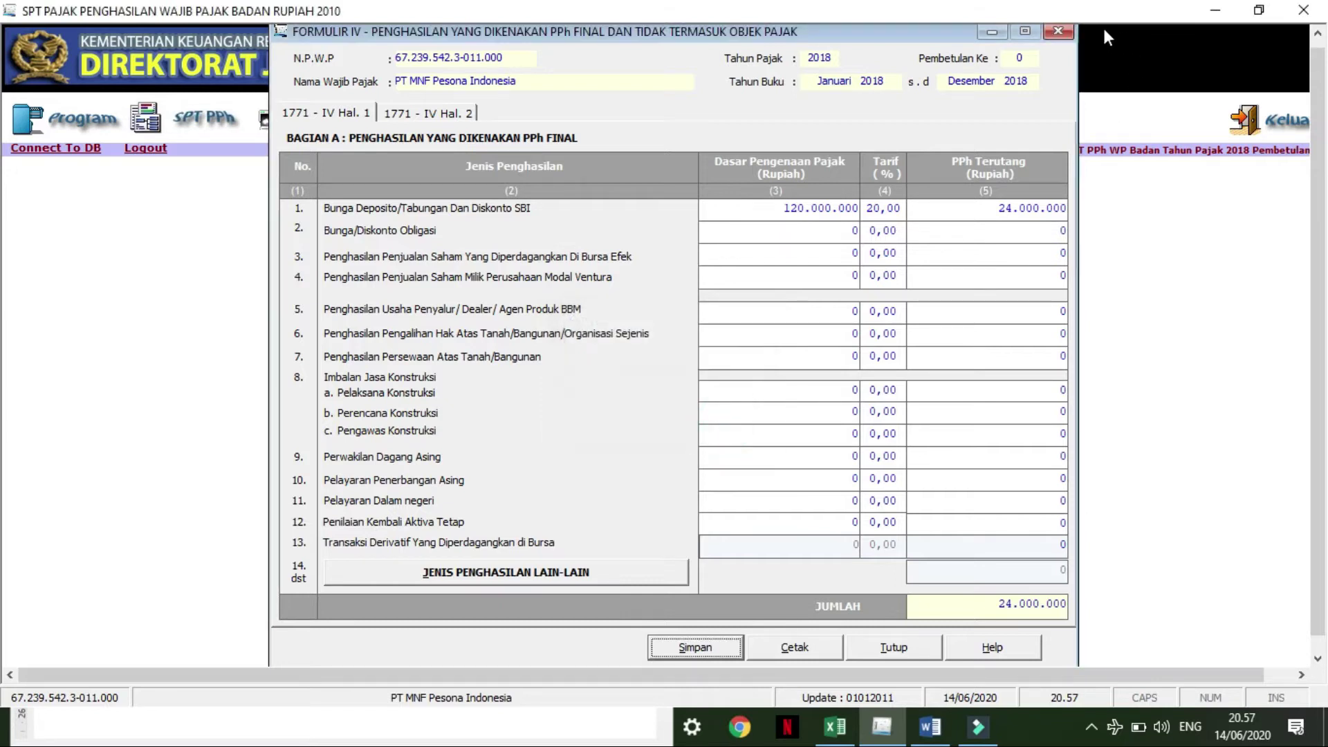
pyautogui.click(1059, 31)
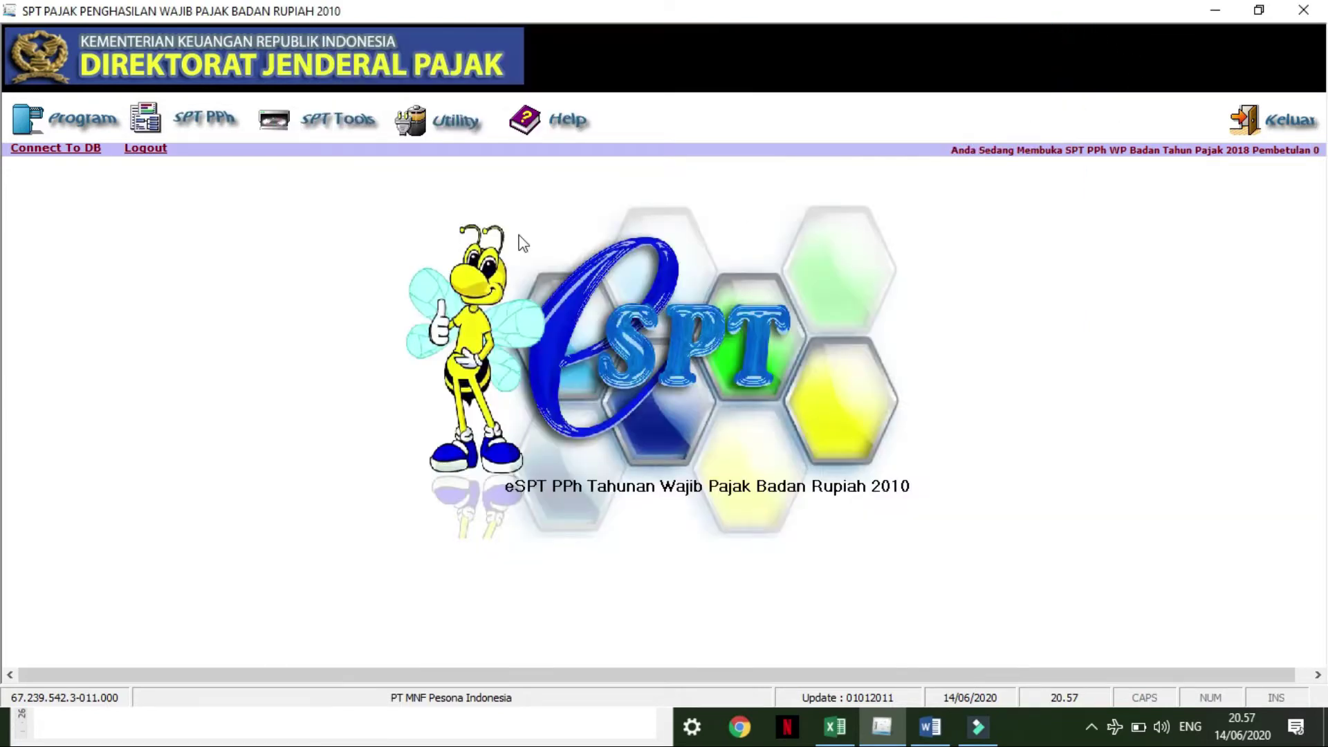
# Step: Open the Kredit Pajak Luar Negeri special attachment and start a new foreign tax credit entry
pyautogui.click(215, 123)
pyautogui.moveTo(257, 176)
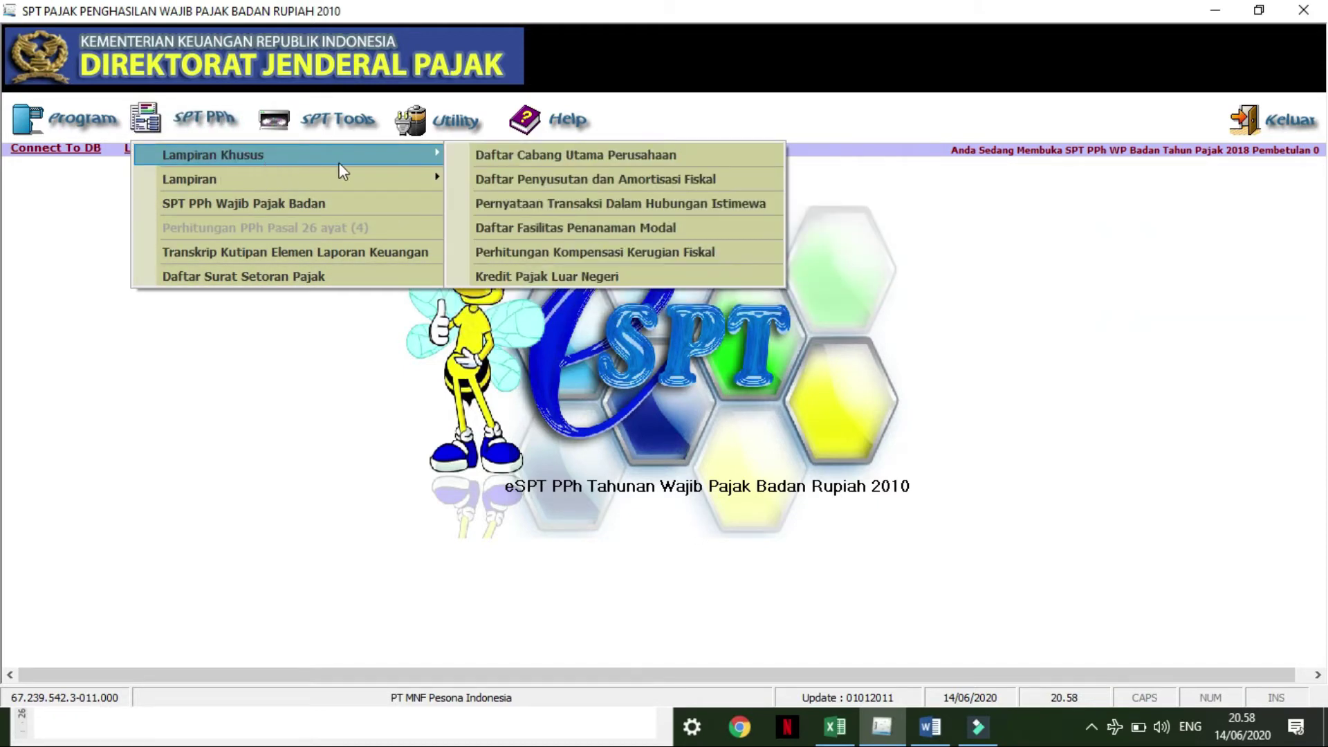
pyautogui.click(545, 274)
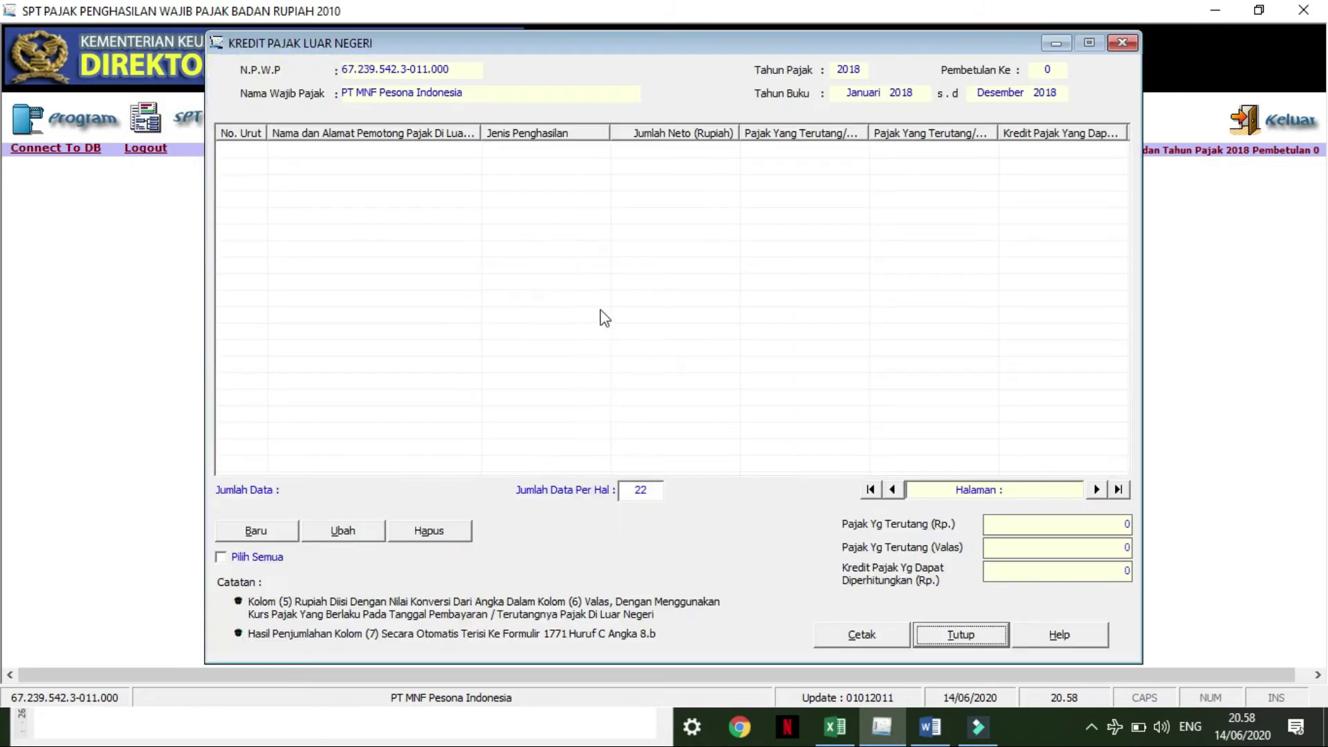
pyautogui.click(276, 531)
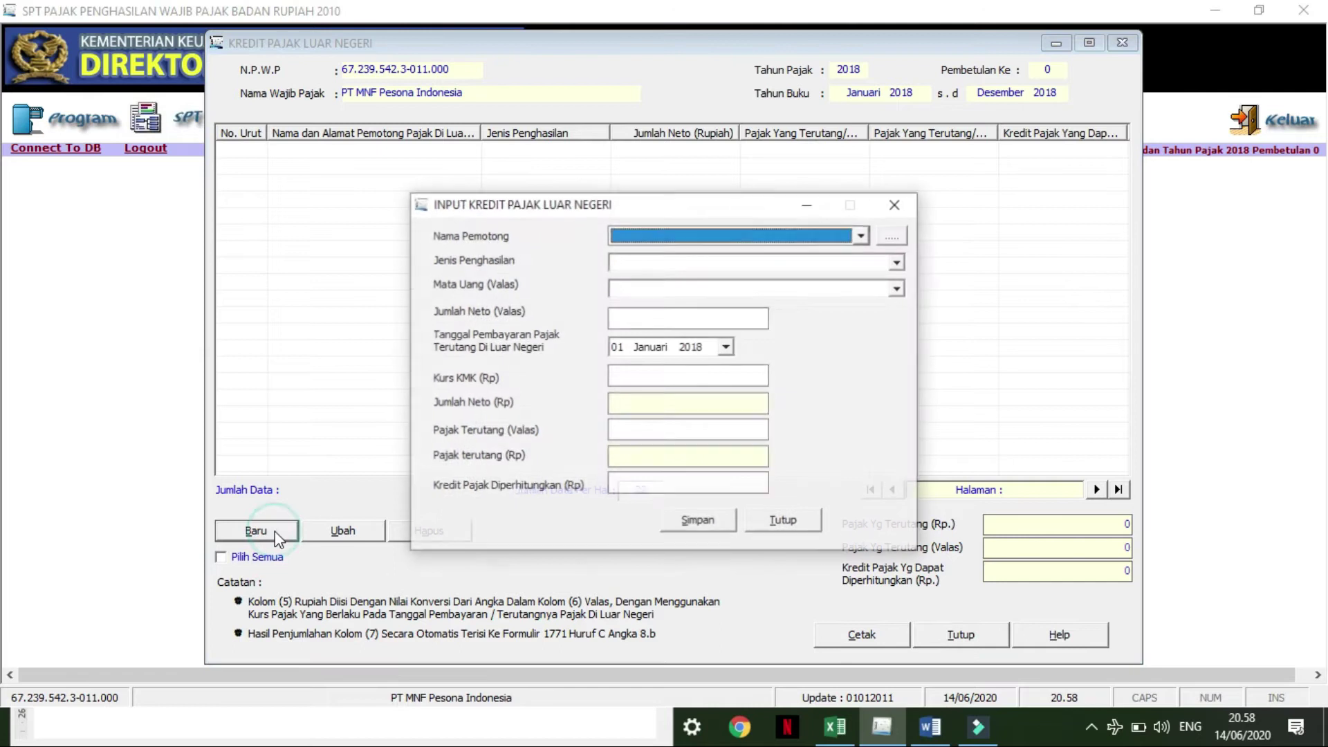
pyautogui.click(827, 263)
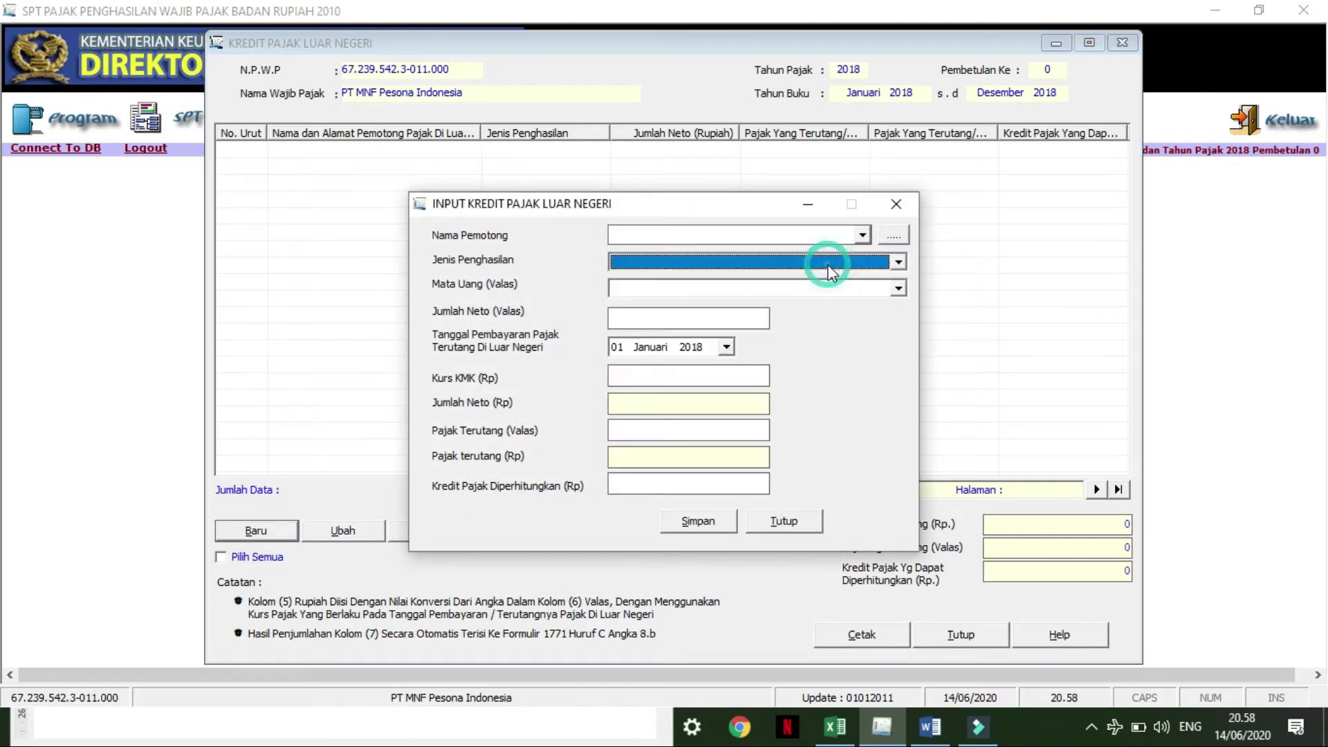
# Step: Check the foreign dividend item in the Word assignment, and start a new foreign withholder reference from the tax credit entry
pyautogui.click(930, 726)
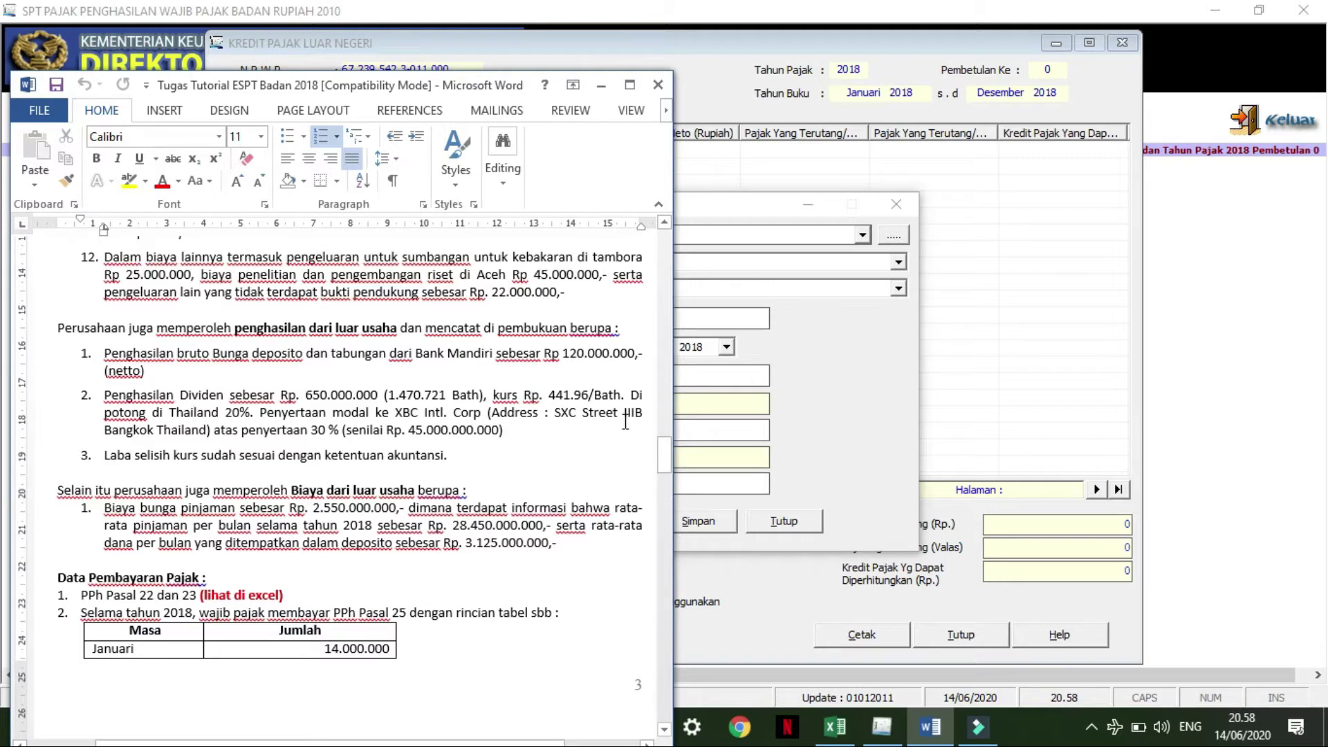
pyautogui.click(880, 394)
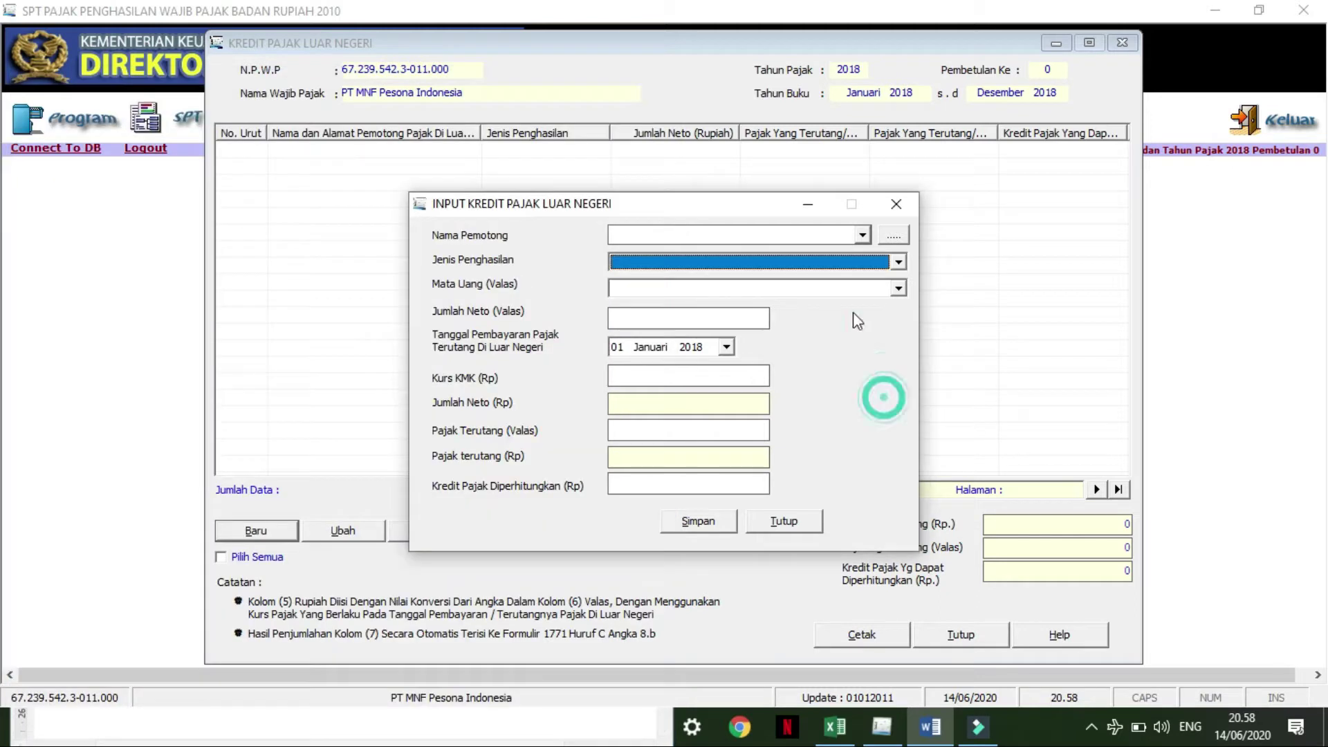
pyautogui.click(862, 236)
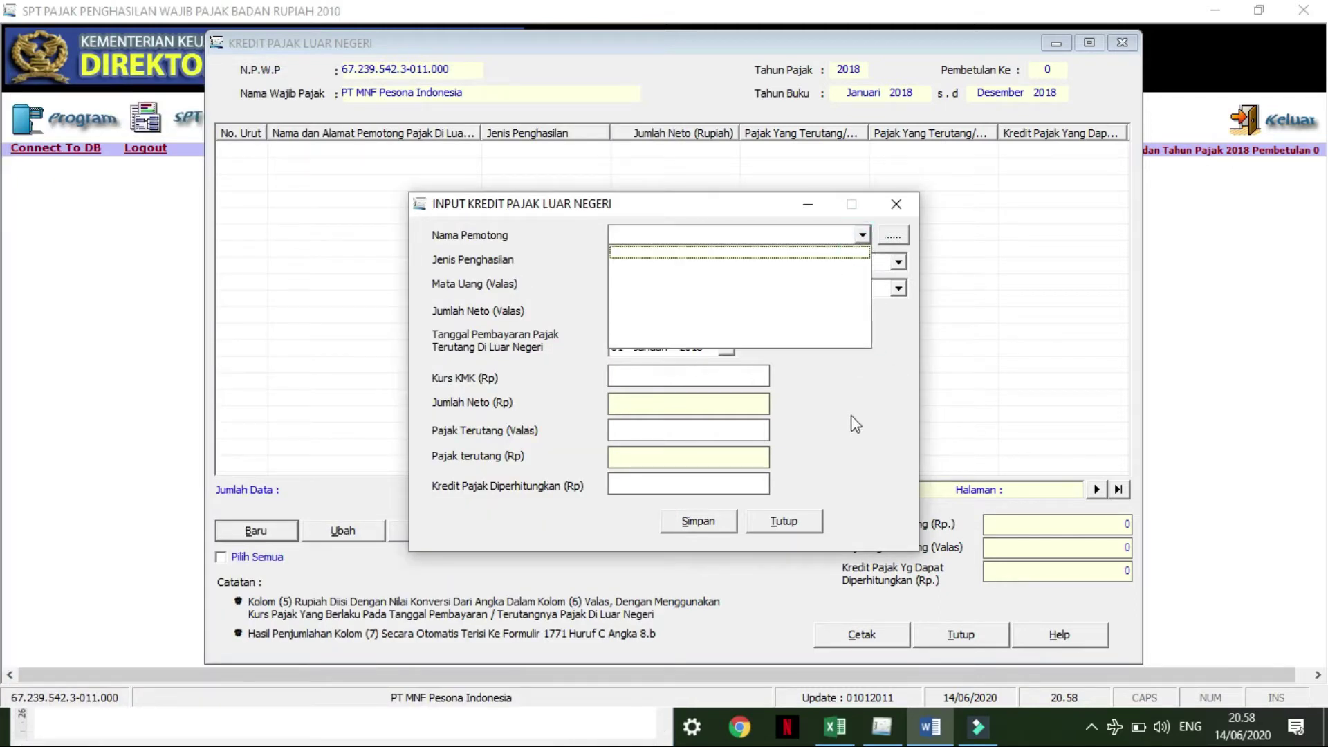
pyautogui.click(895, 236)
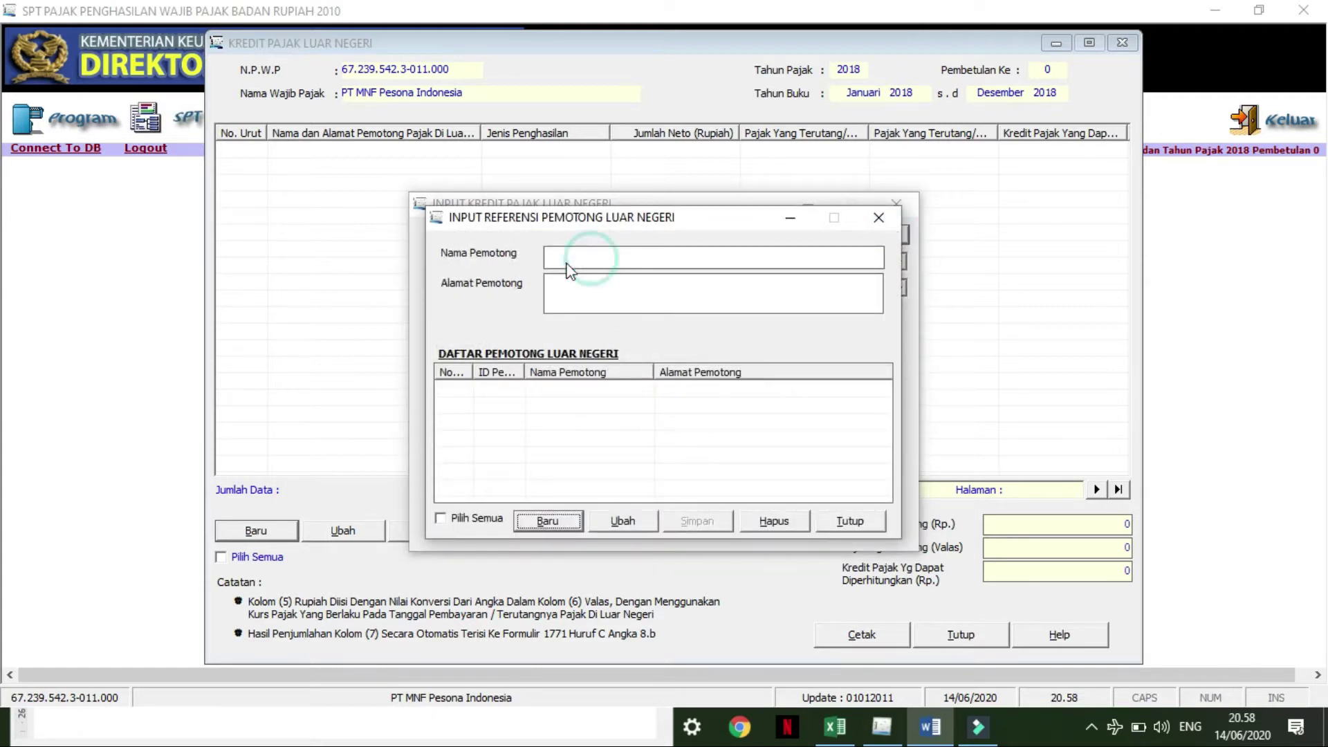
pyautogui.click(572, 524)
pyautogui.click(608, 260)
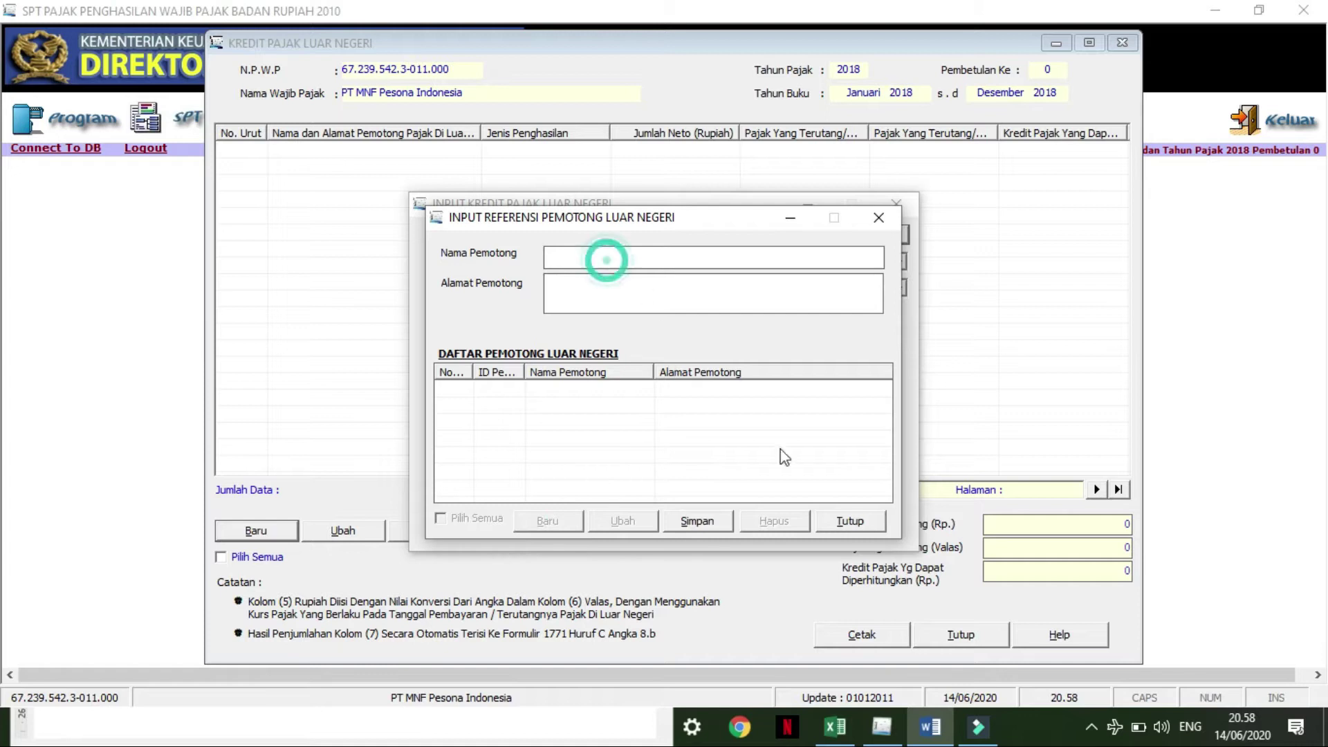
# Step: Copy the company name XBC Intl. Corp from the Word assignment into the reference's Nama Pemotong field
pyautogui.click(929, 728)
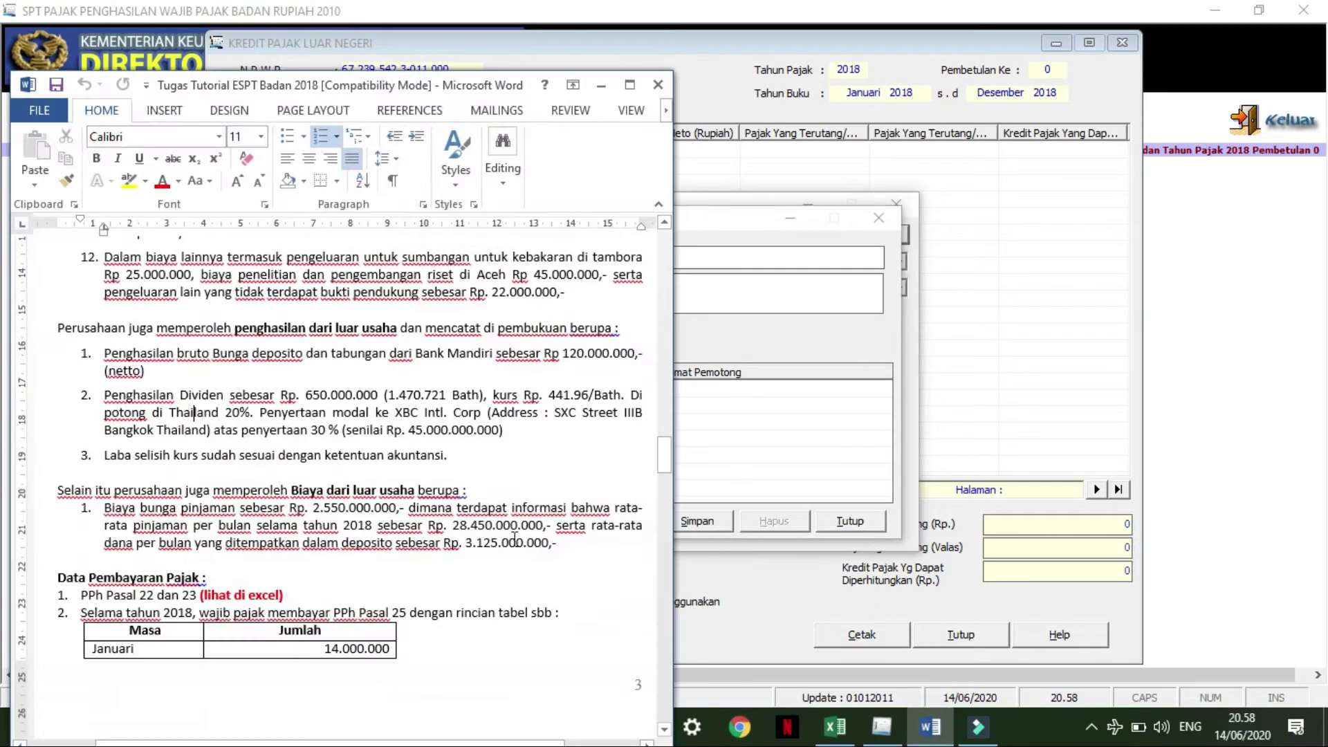
pyautogui.moveTo(399, 413); pyautogui.dragTo(487, 413)
pyautogui.click(497, 412)
pyautogui.moveTo(395, 413); pyautogui.dragTo(488, 417)
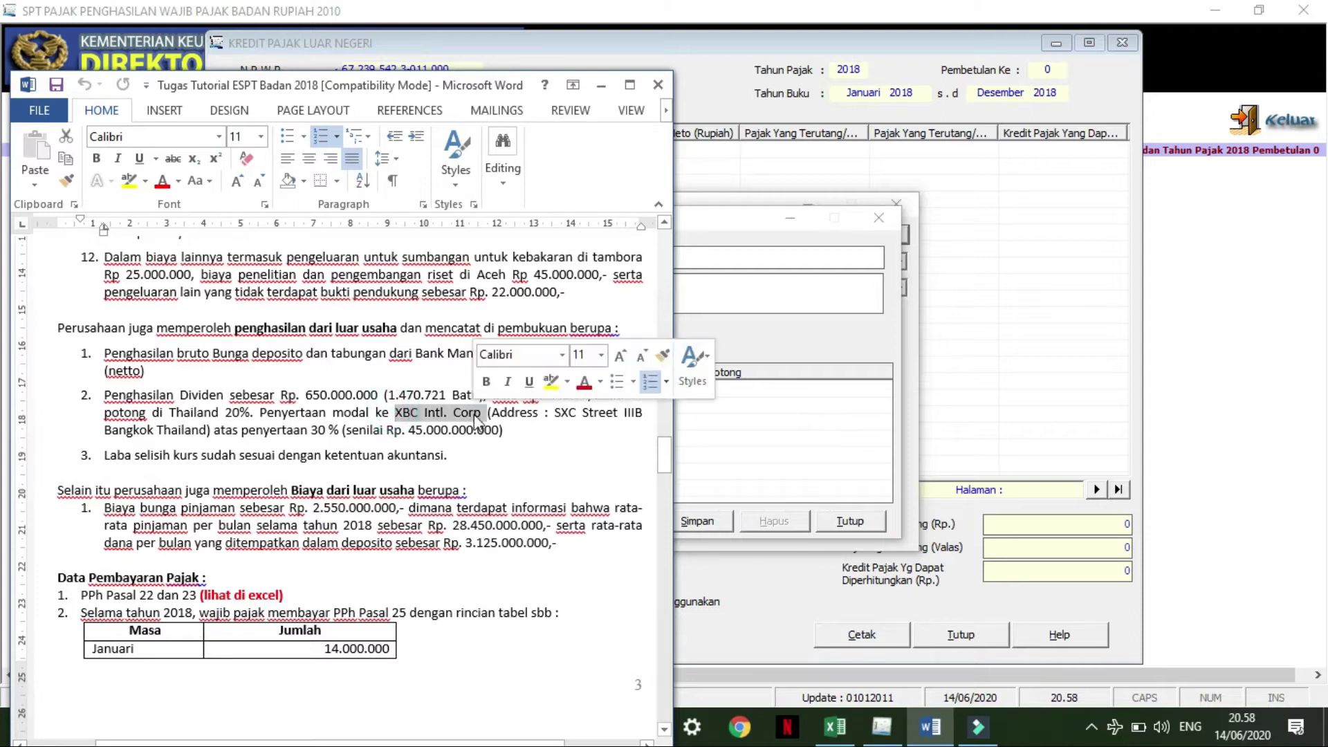
pyautogui.hotkey('ctrl', 'c')
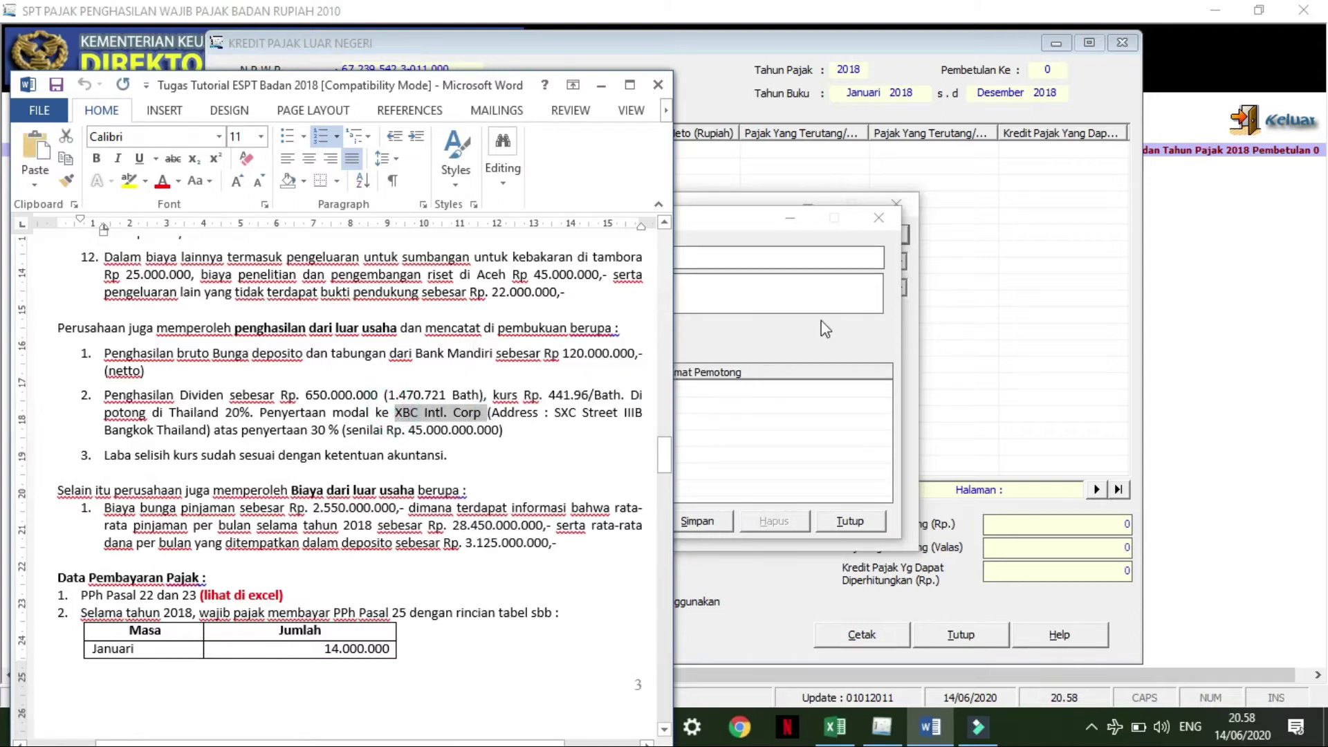
pyautogui.click(601, 88)
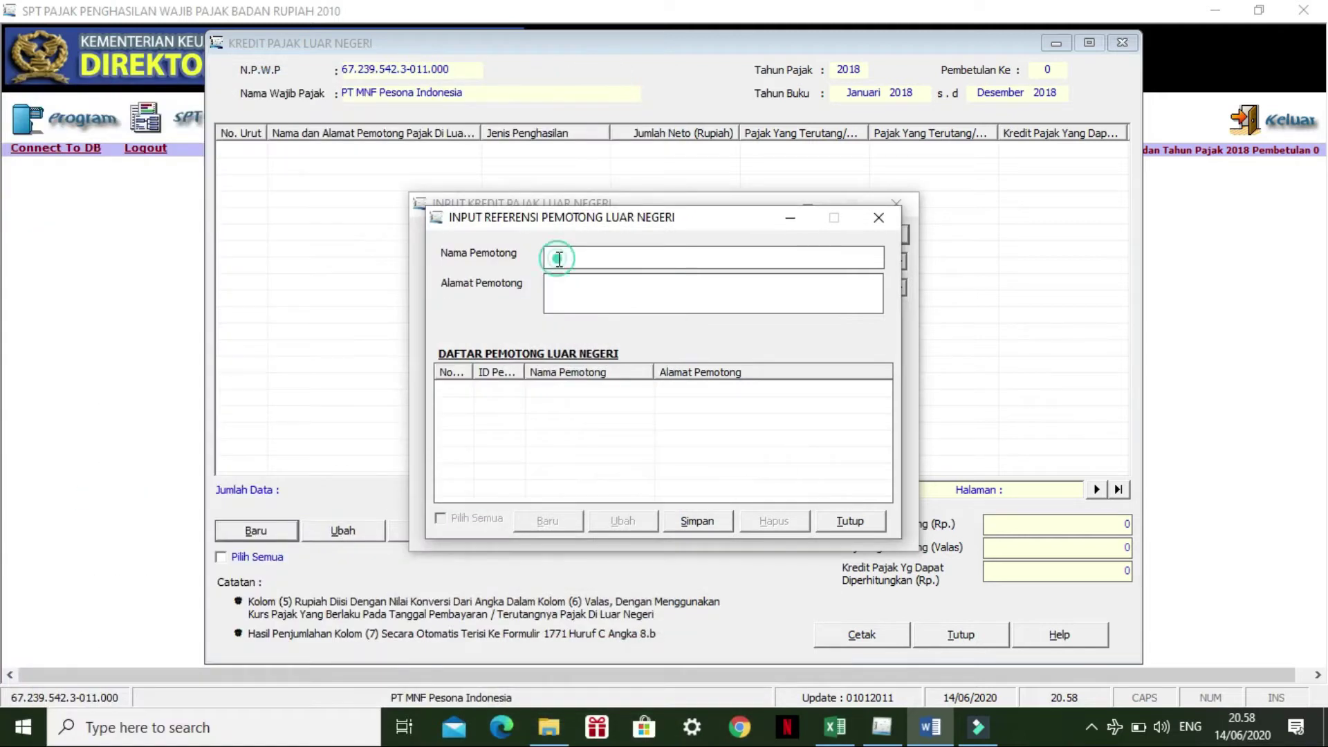
pyautogui.click(560, 260)
pyautogui.hotkey('ctrl', 'v')
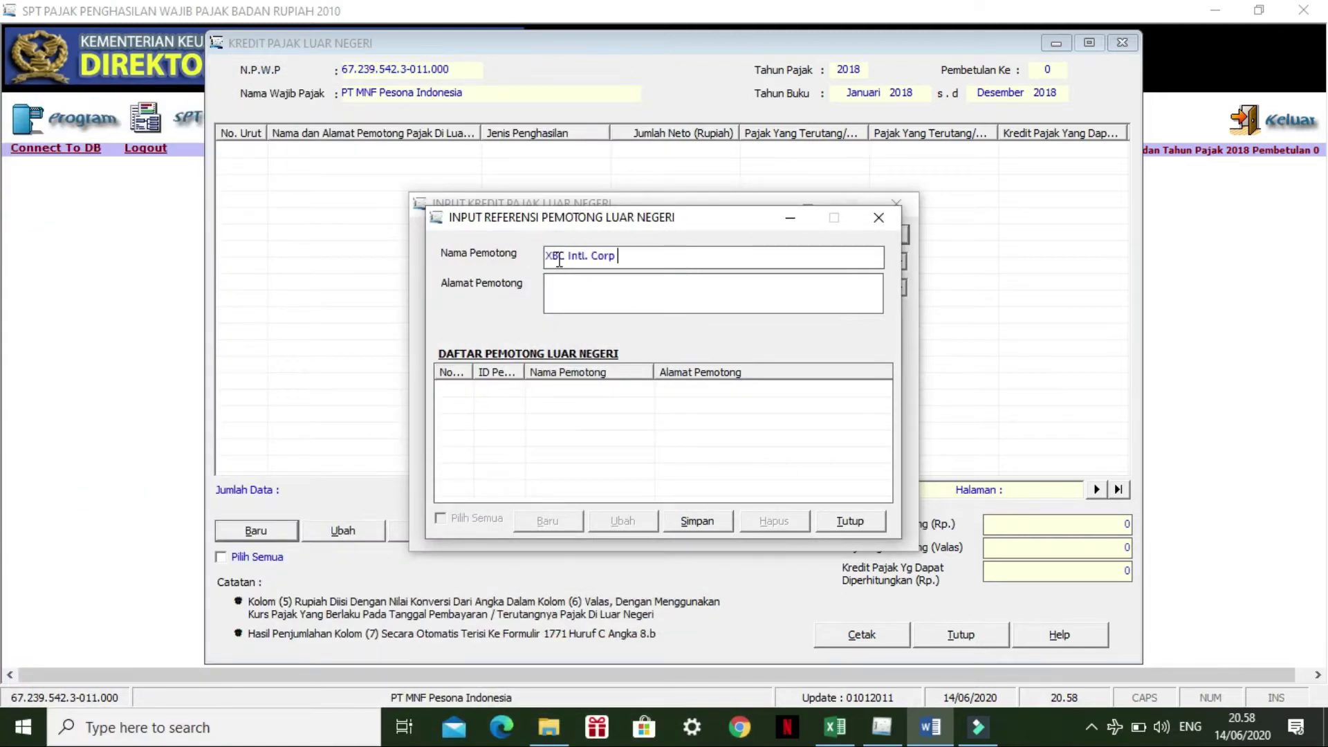
# Step: Copy the company's address from the Word assignment into the Alamat Pemotong field and save the withholder reference
pyautogui.click(942, 737)
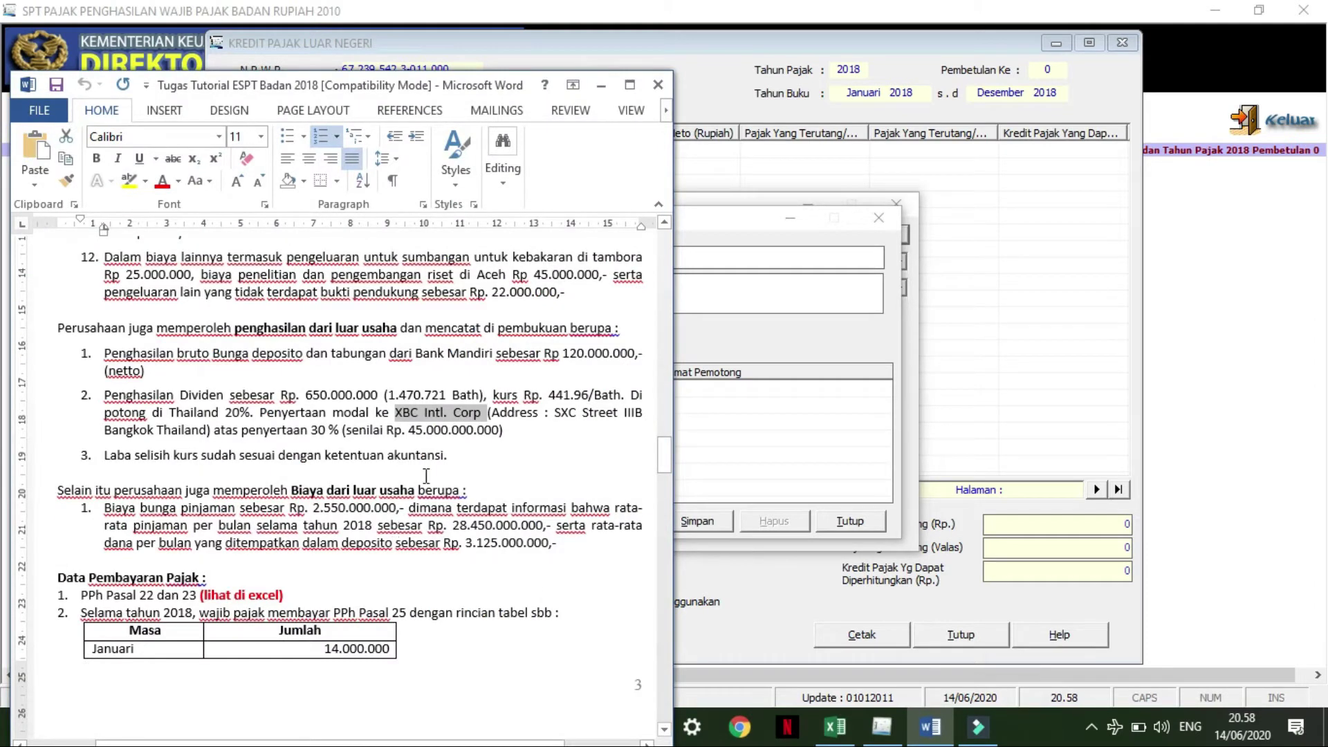
pyautogui.moveTo(553, 413); pyautogui.dragTo(197, 436)
pyautogui.click(190, 431)
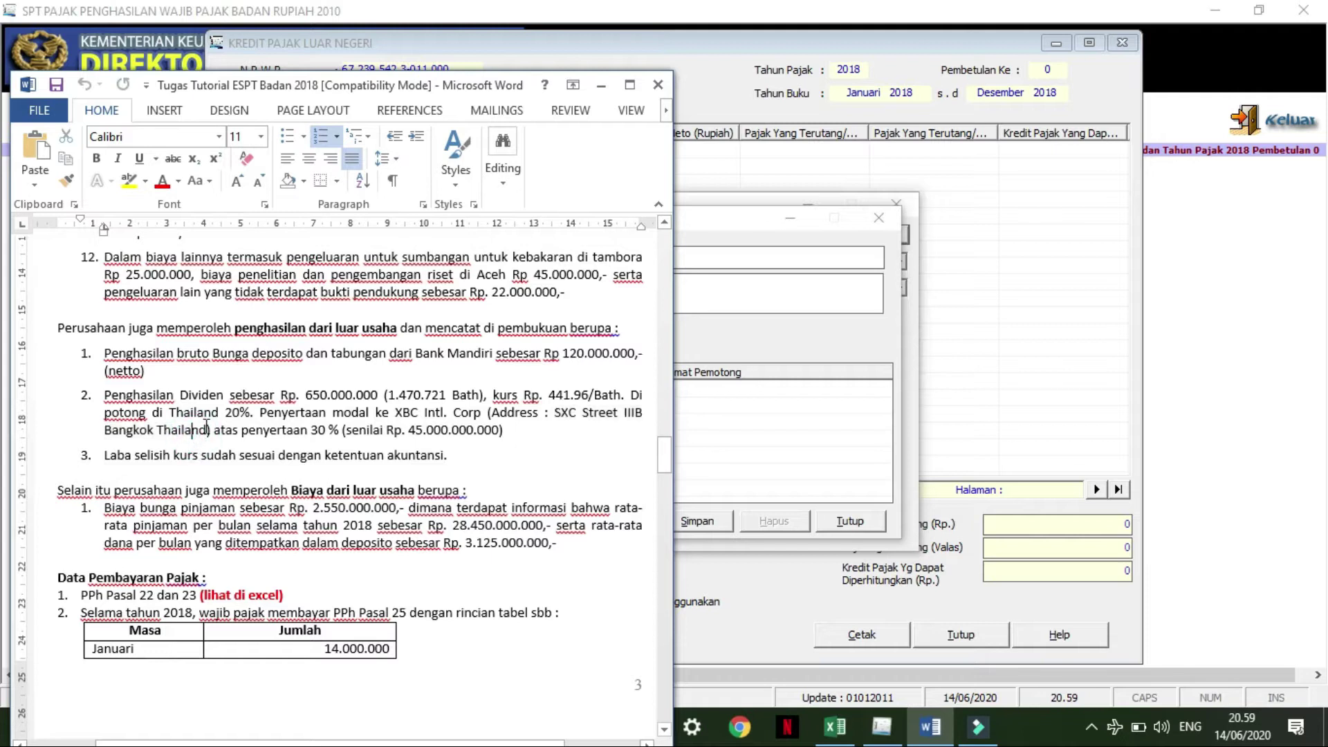
pyautogui.moveTo(565, 417); pyautogui.dragTo(195, 431)
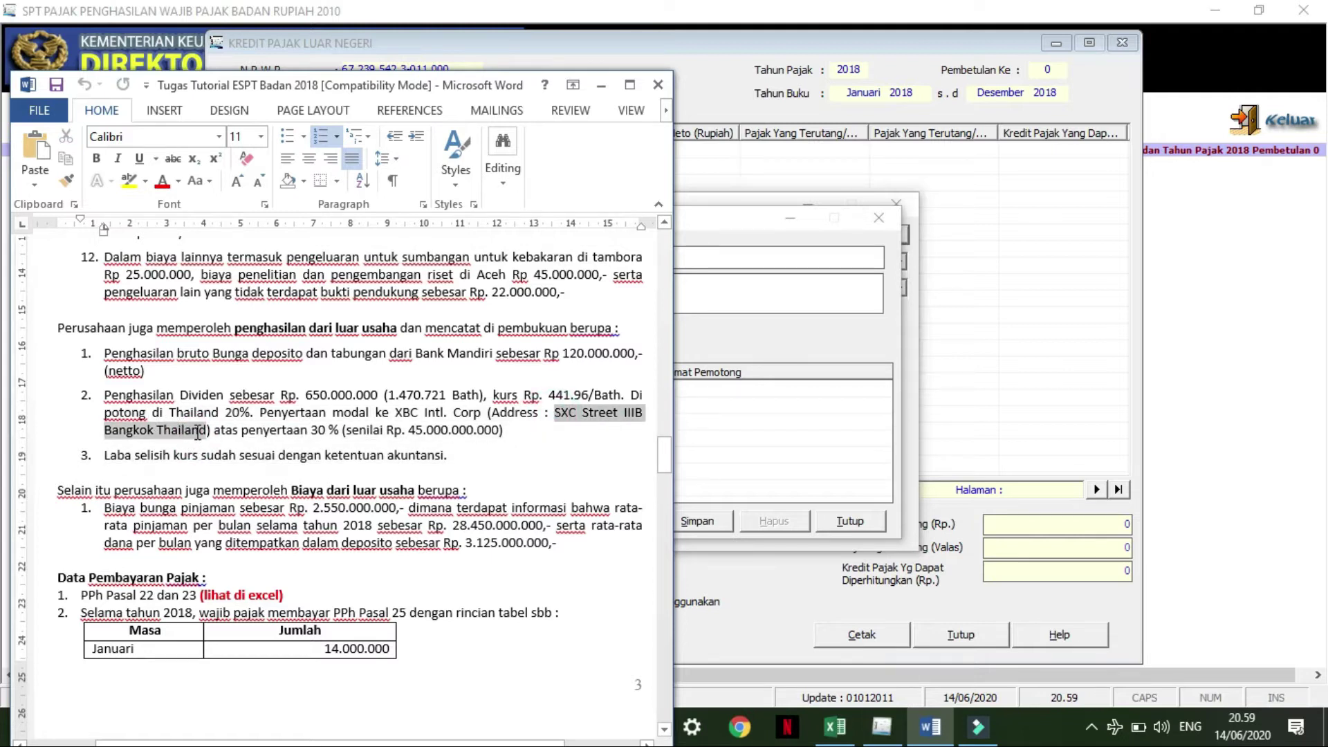
pyautogui.click(200, 432)
pyautogui.moveTo(557, 418); pyautogui.dragTo(208, 432)
pyautogui.click(602, 85)
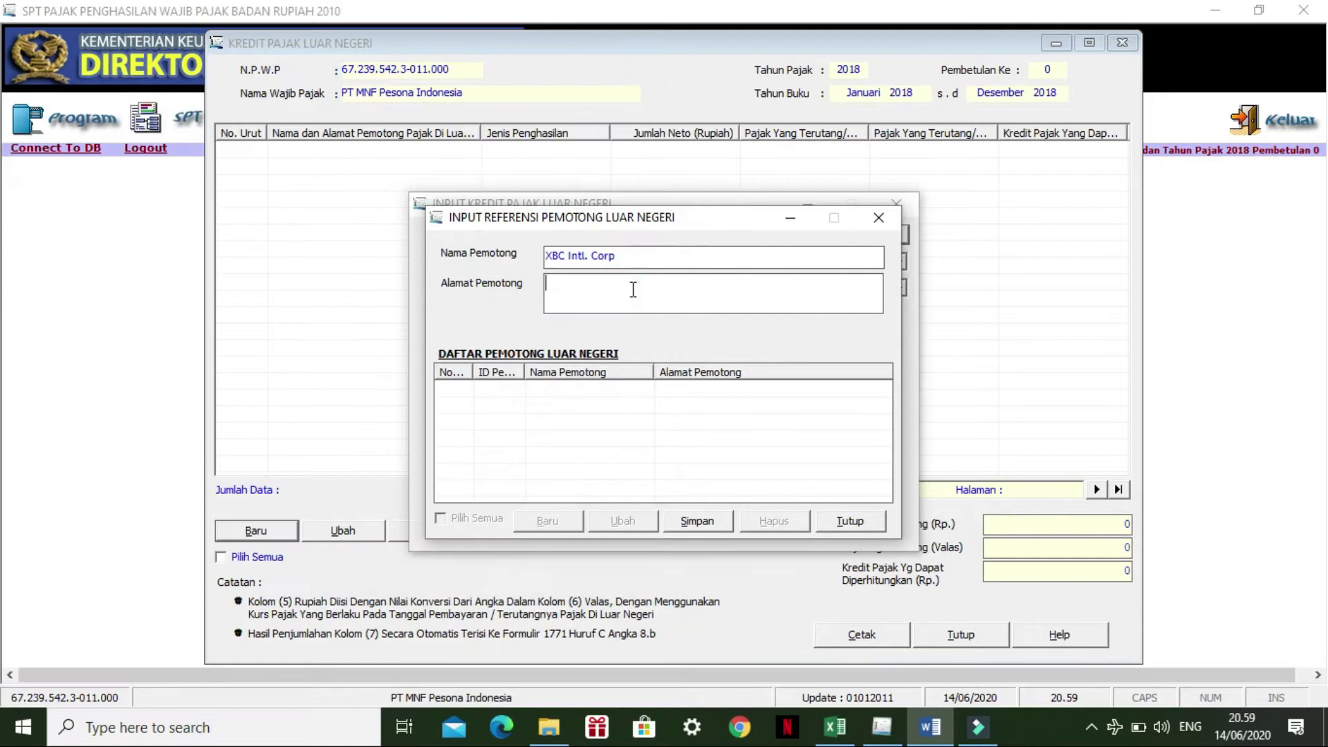
pyautogui.hotkey('ctrl', 'v')
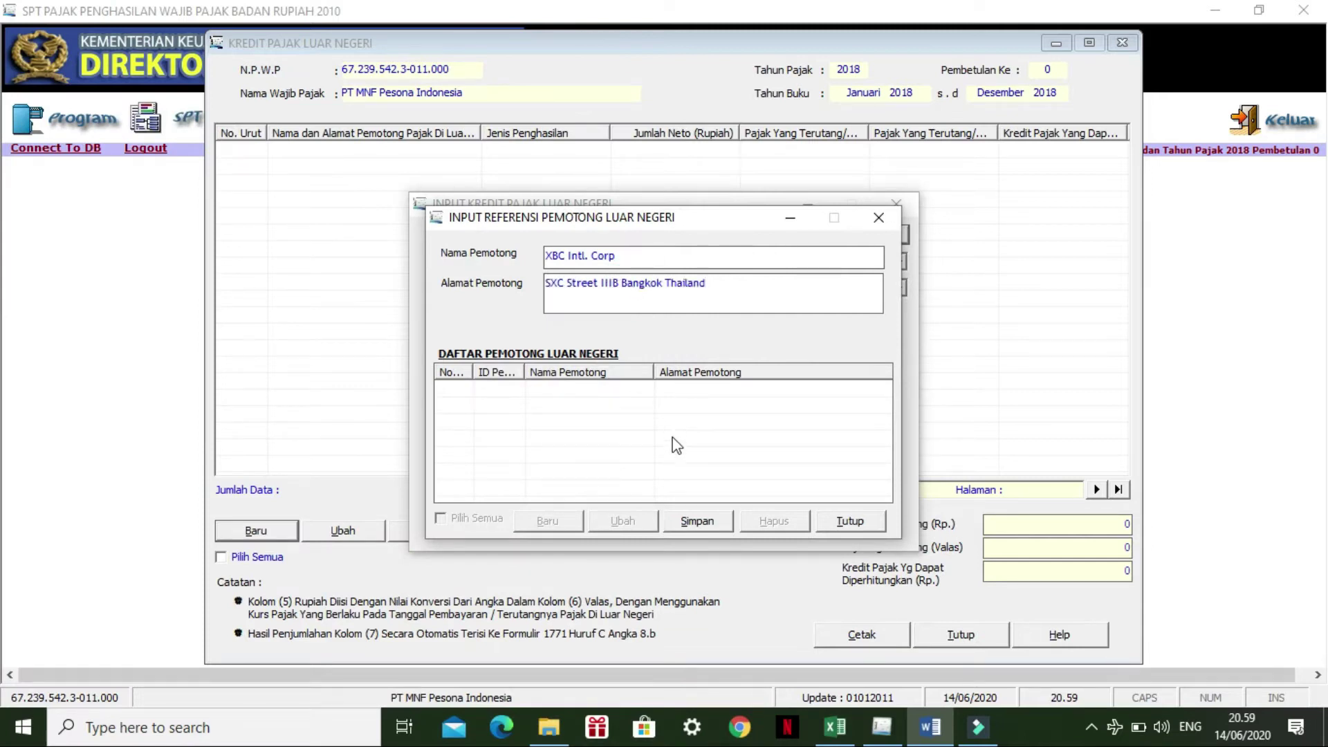
pyautogui.click(695, 520)
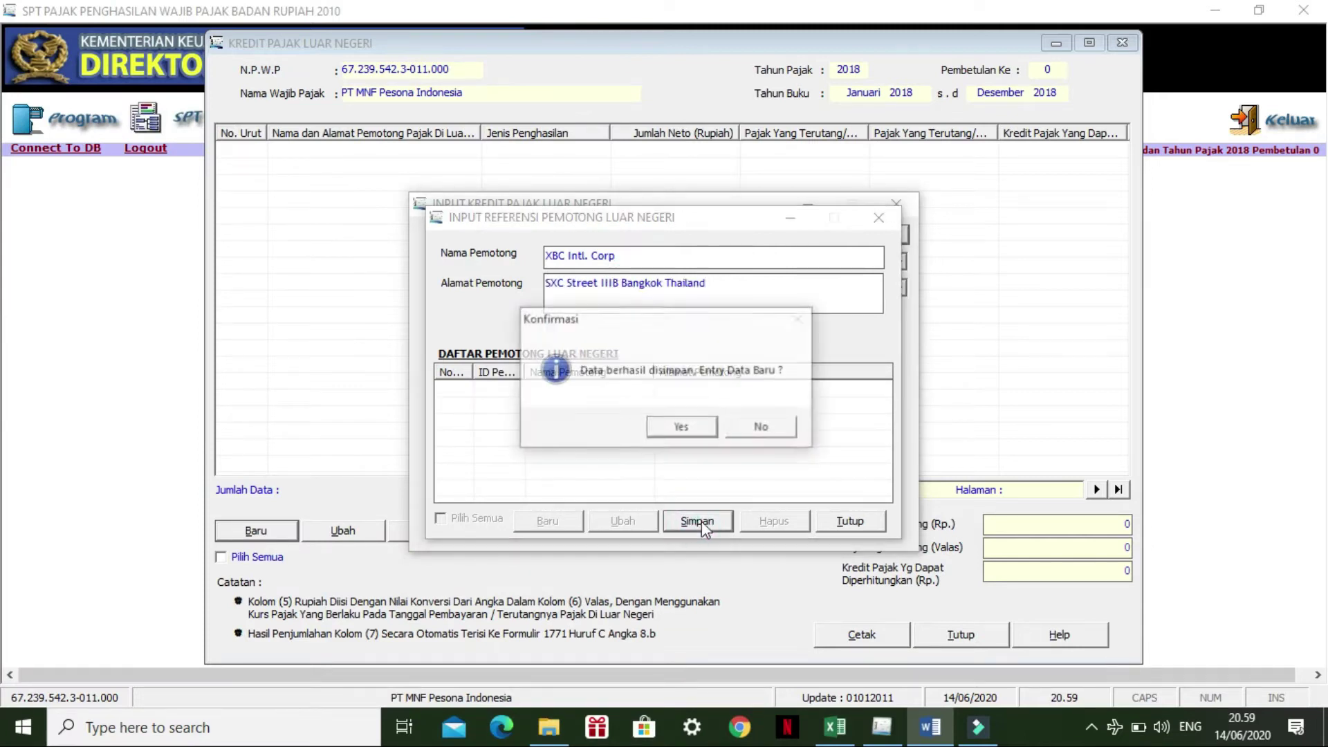
pyautogui.click(668, 429)
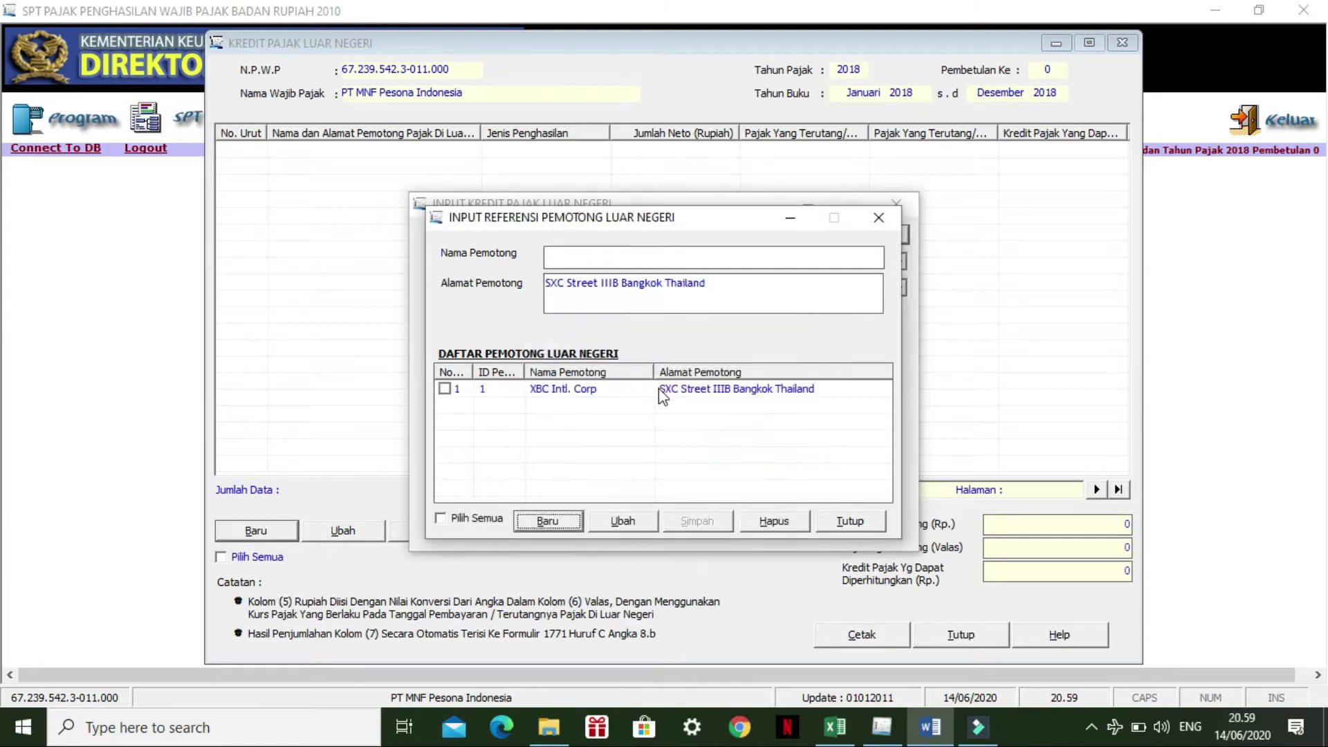
# Step: Close the withholder reference and choose XBC Intl. Corp as the Nama Pemotong of the foreign tax credit entry
pyautogui.click(879, 218)
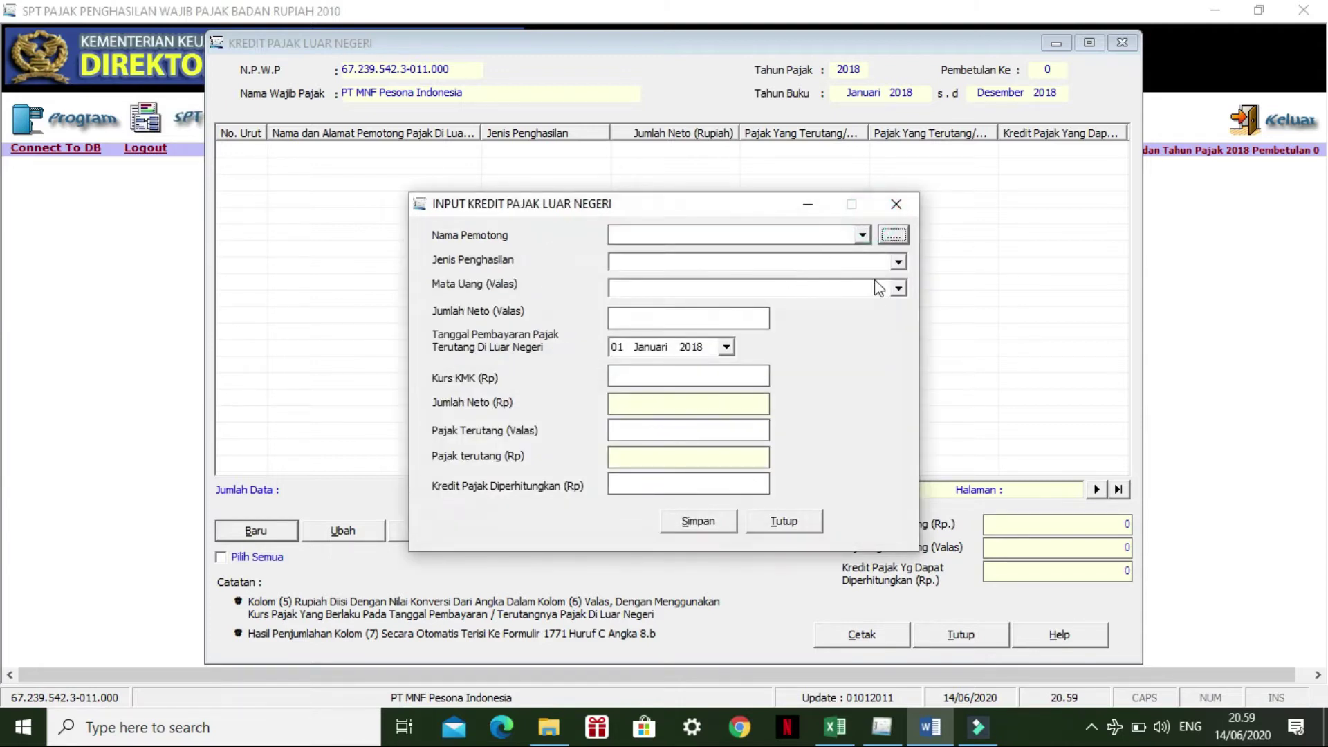
pyautogui.click(861, 237)
pyautogui.click(740, 253)
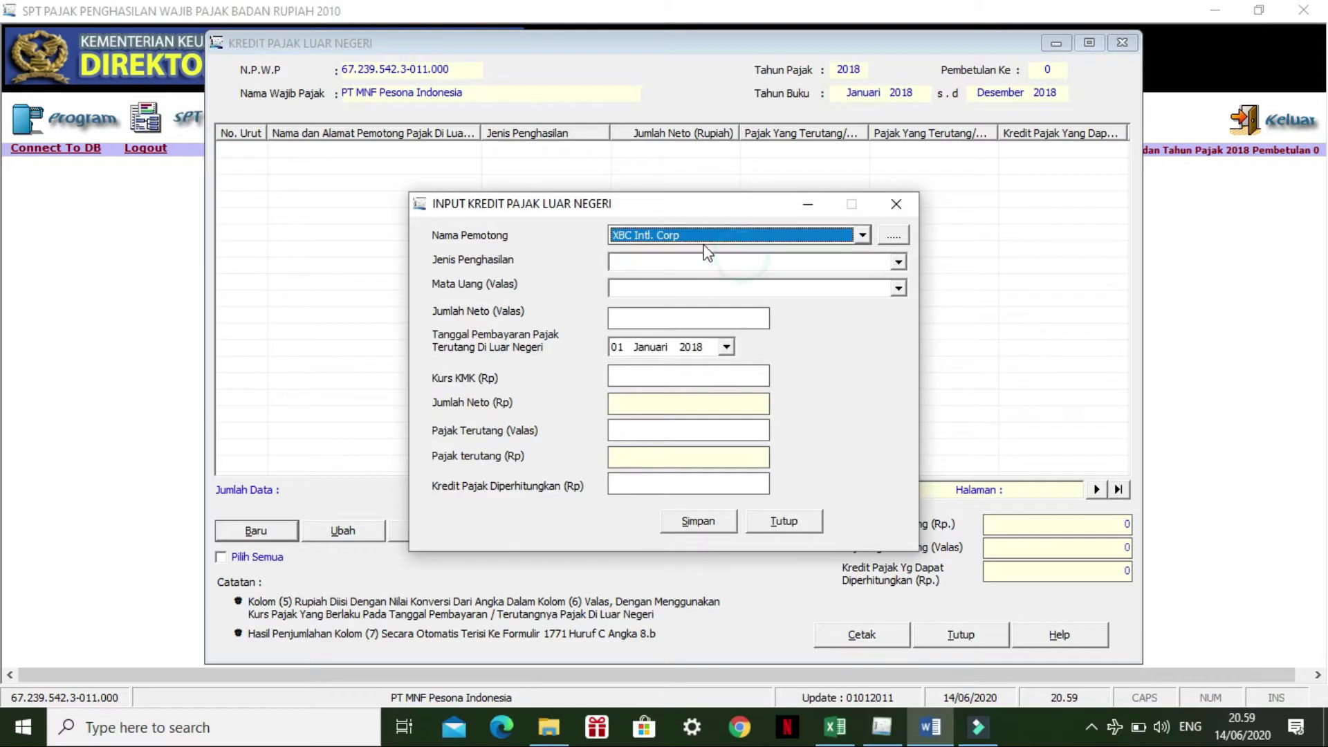
pyautogui.click(742, 263)
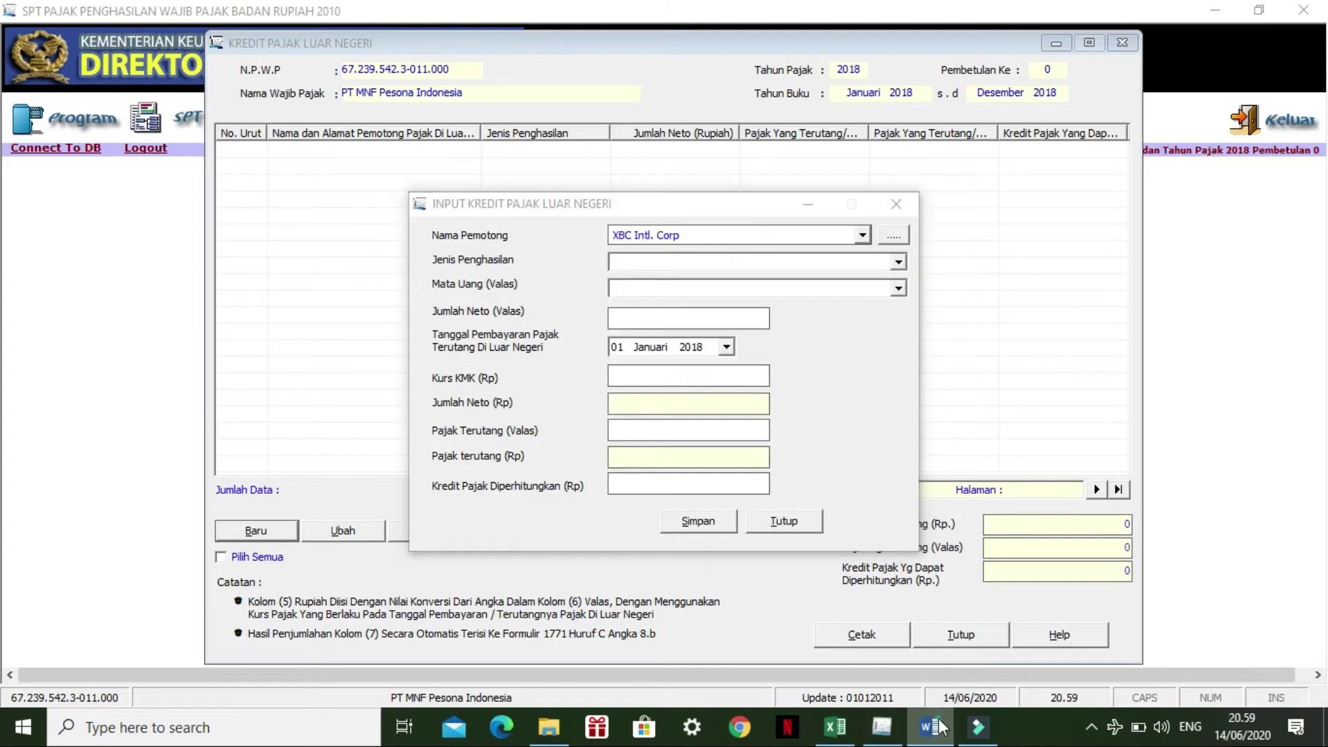
# Step: Check the foreign income item in the Word assignment and set the entry's Jenis Penghasilan to Dividen
pyautogui.click(931, 726)
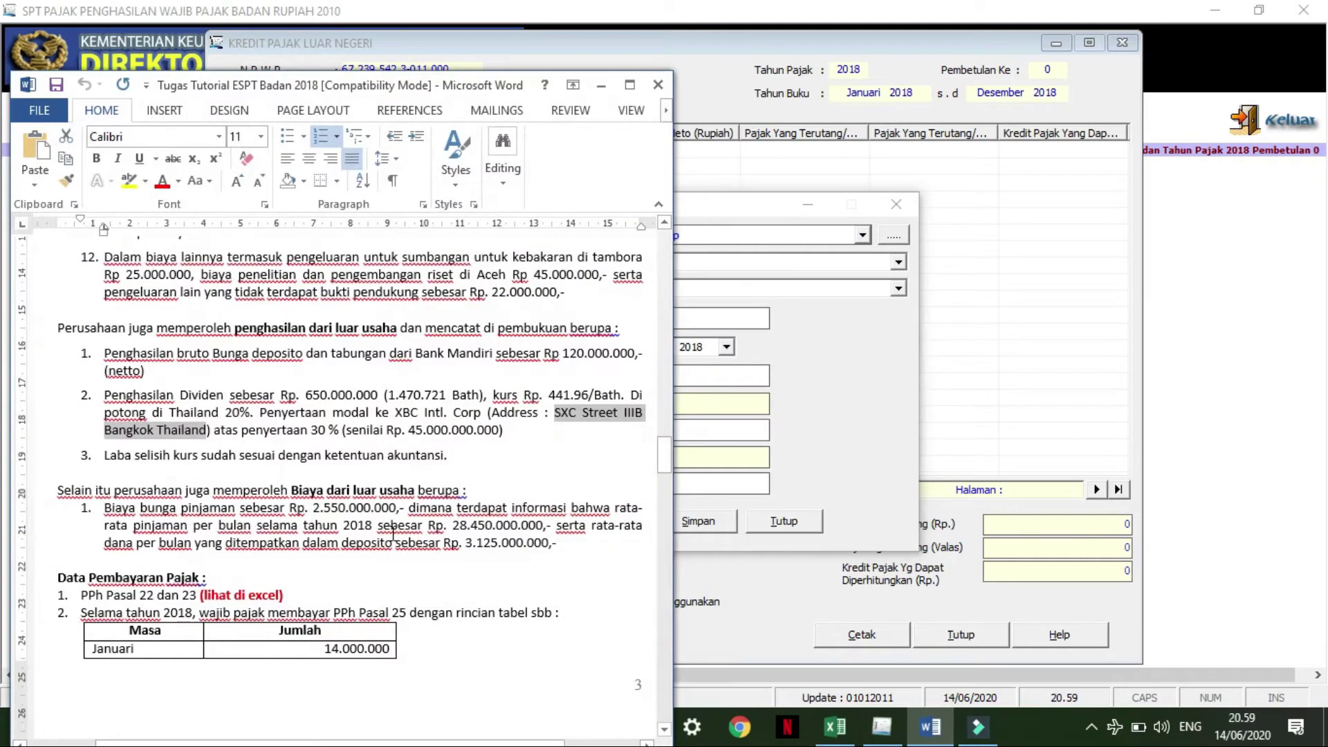
pyautogui.click(601, 85)
pyautogui.click(896, 263)
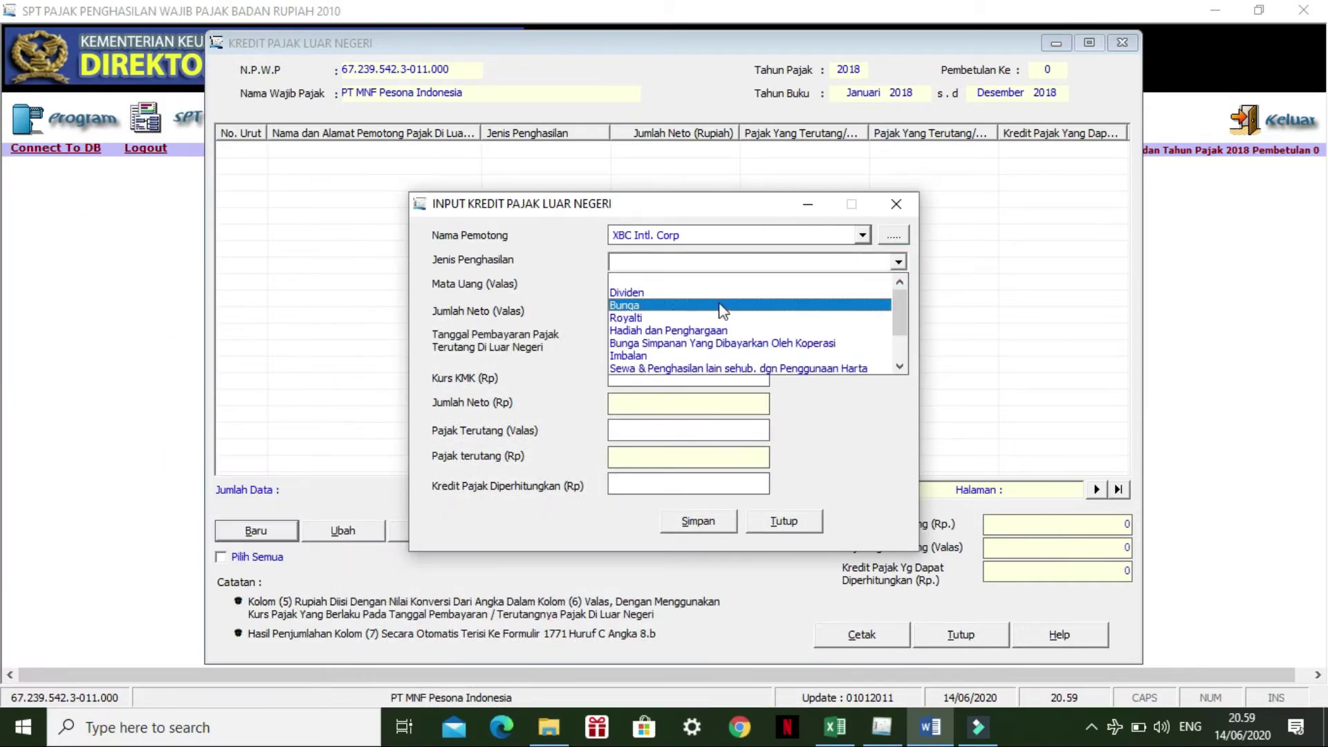
pyautogui.click(668, 293)
pyautogui.click(625, 290)
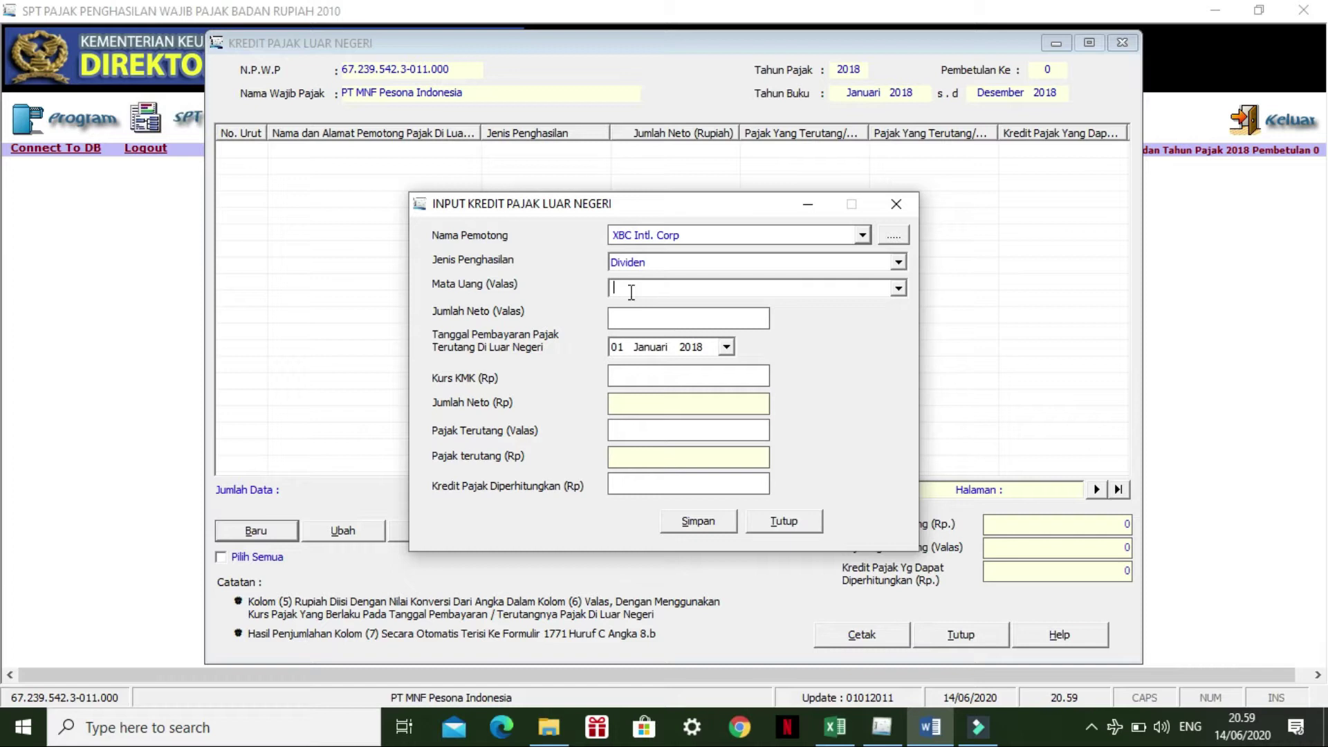
# Step: Set the entry's Mata Uang (Valas) to Bath Thailand (BATH)
pyautogui.click(897, 288)
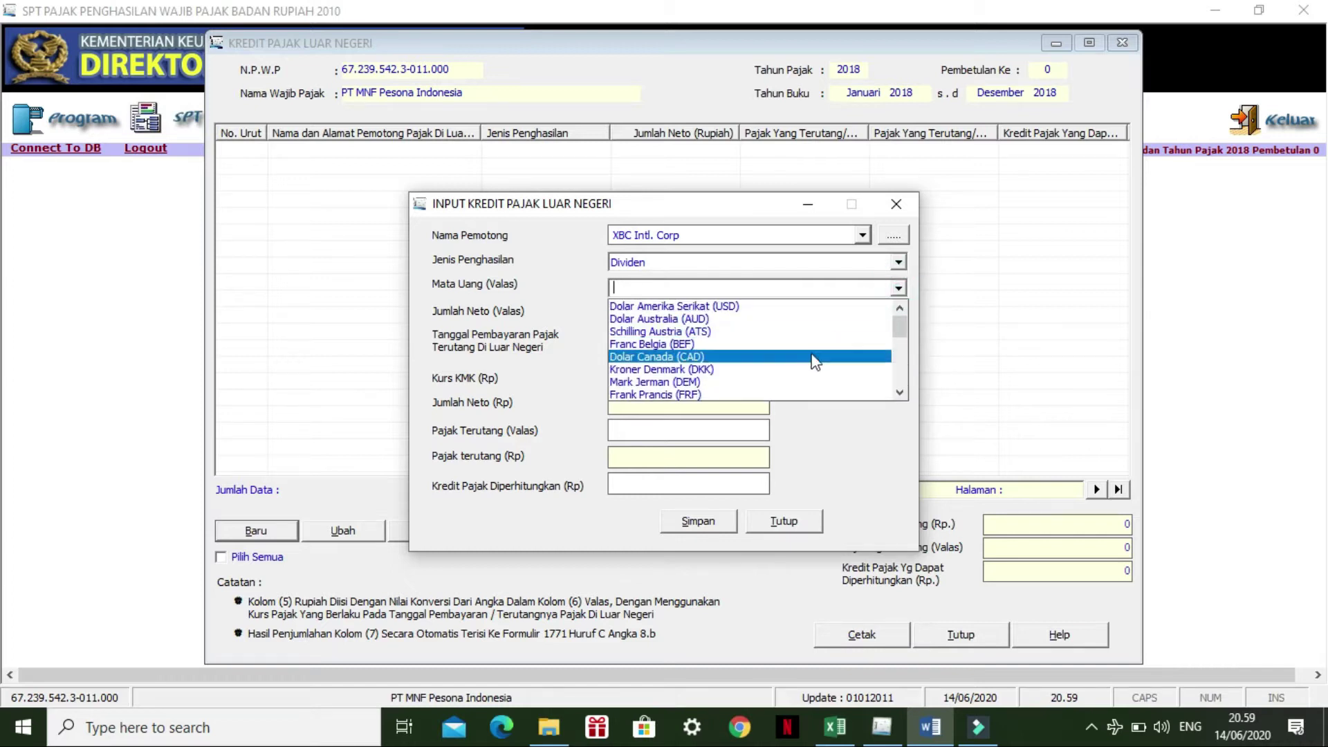
pyautogui.scroll(-1, 809, 372)
pyautogui.scroll(-5, 806, 373)
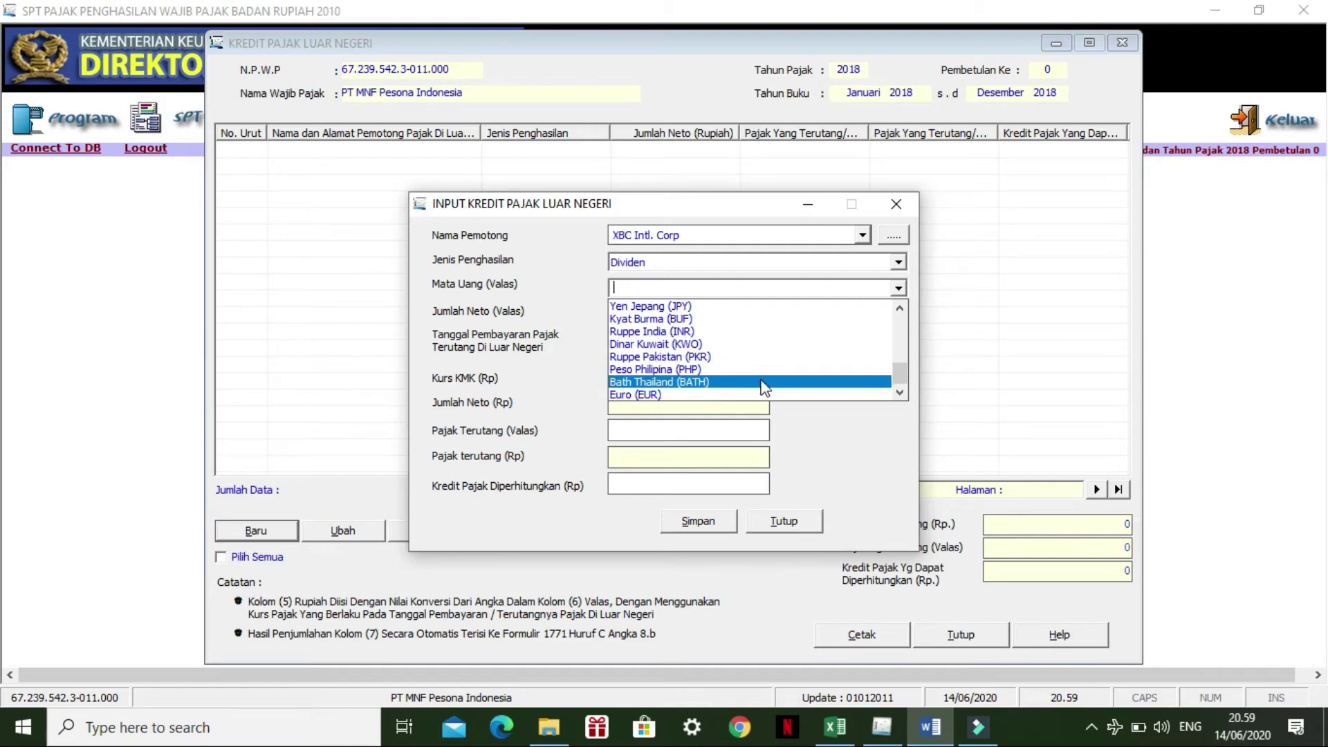
pyautogui.click(763, 383)
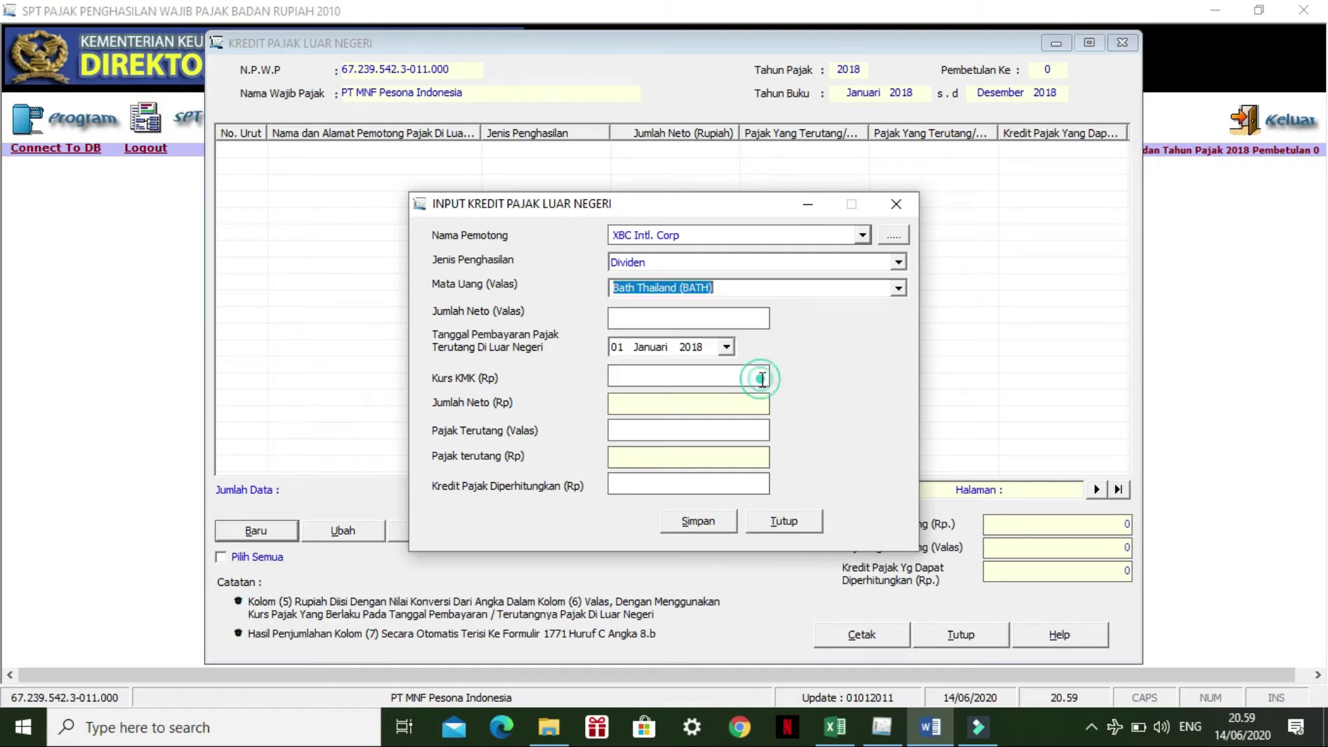
# Step: Look up the dividend's baht amount in the Word assignment and enter 1.470.721 as the Jumlah Neto (Valas)
pyautogui.click(676, 320)
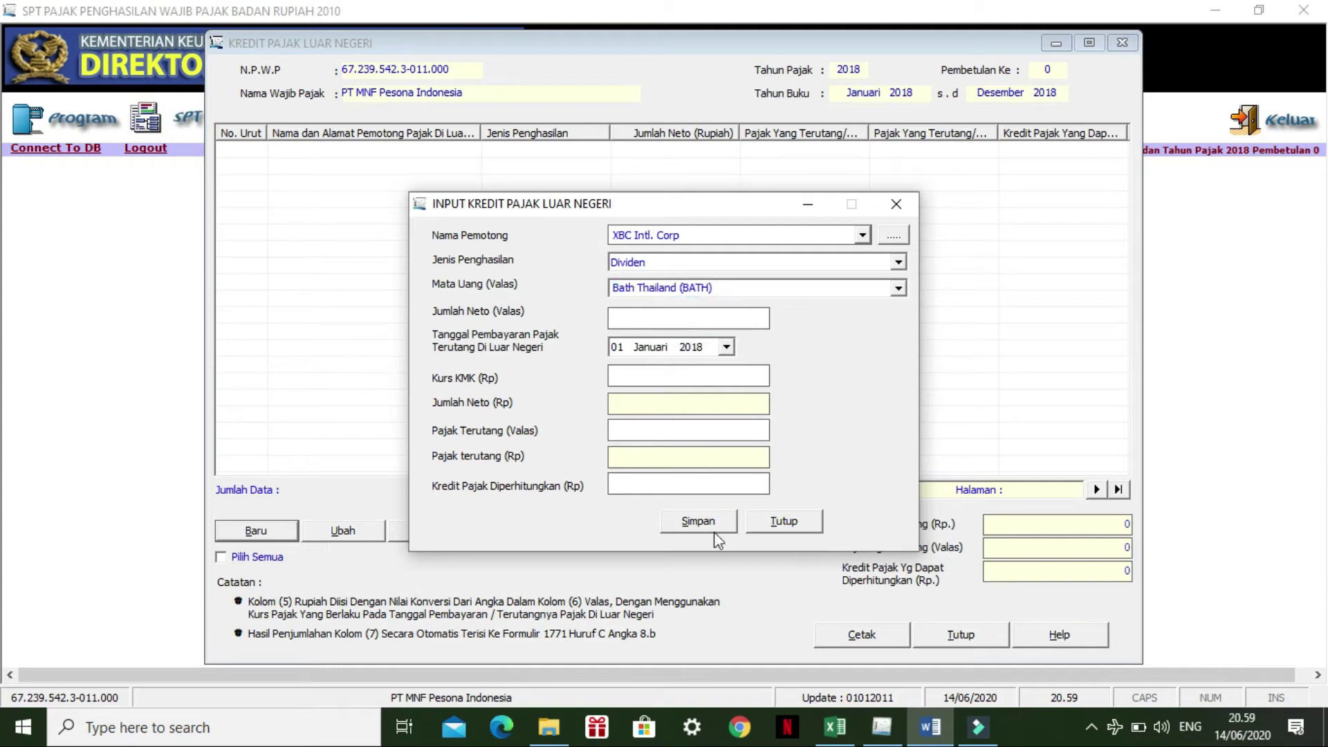
pyautogui.click(930, 726)
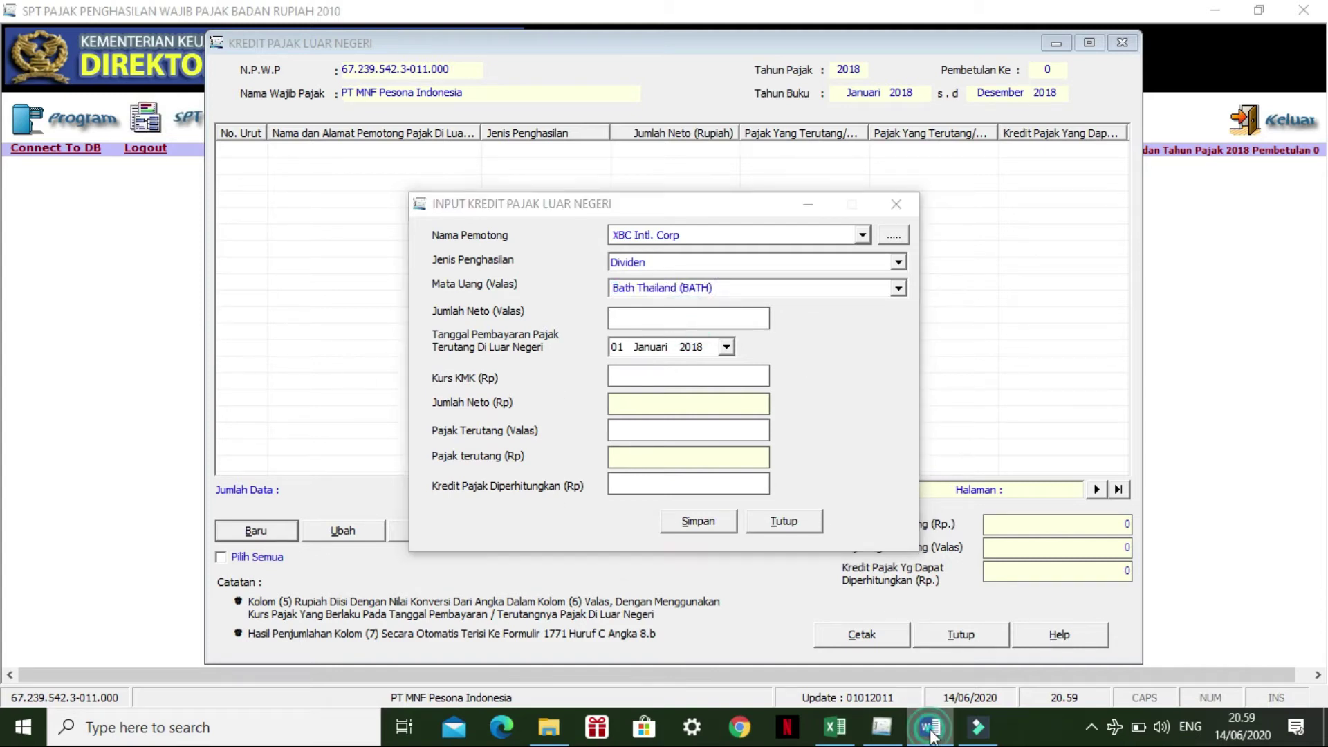
pyautogui.click(382, 415)
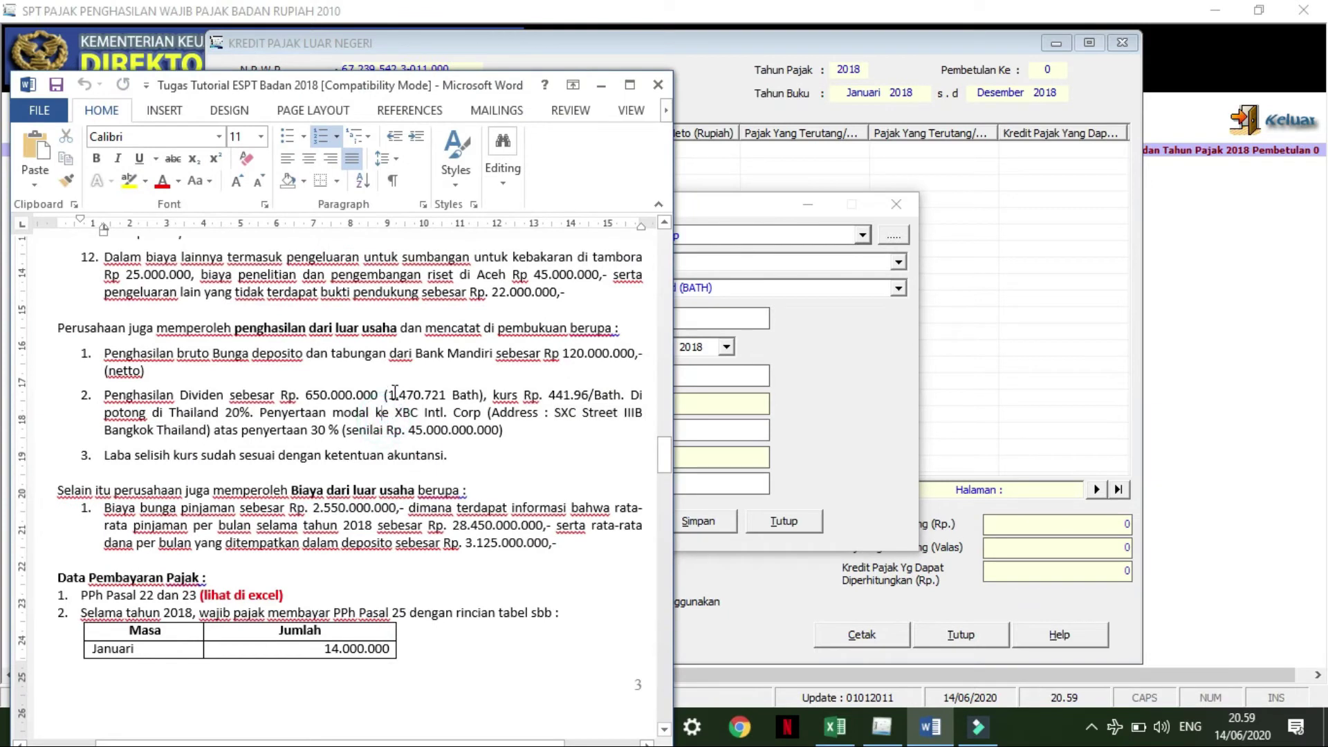
pyautogui.click(393, 391)
pyautogui.click(714, 263)
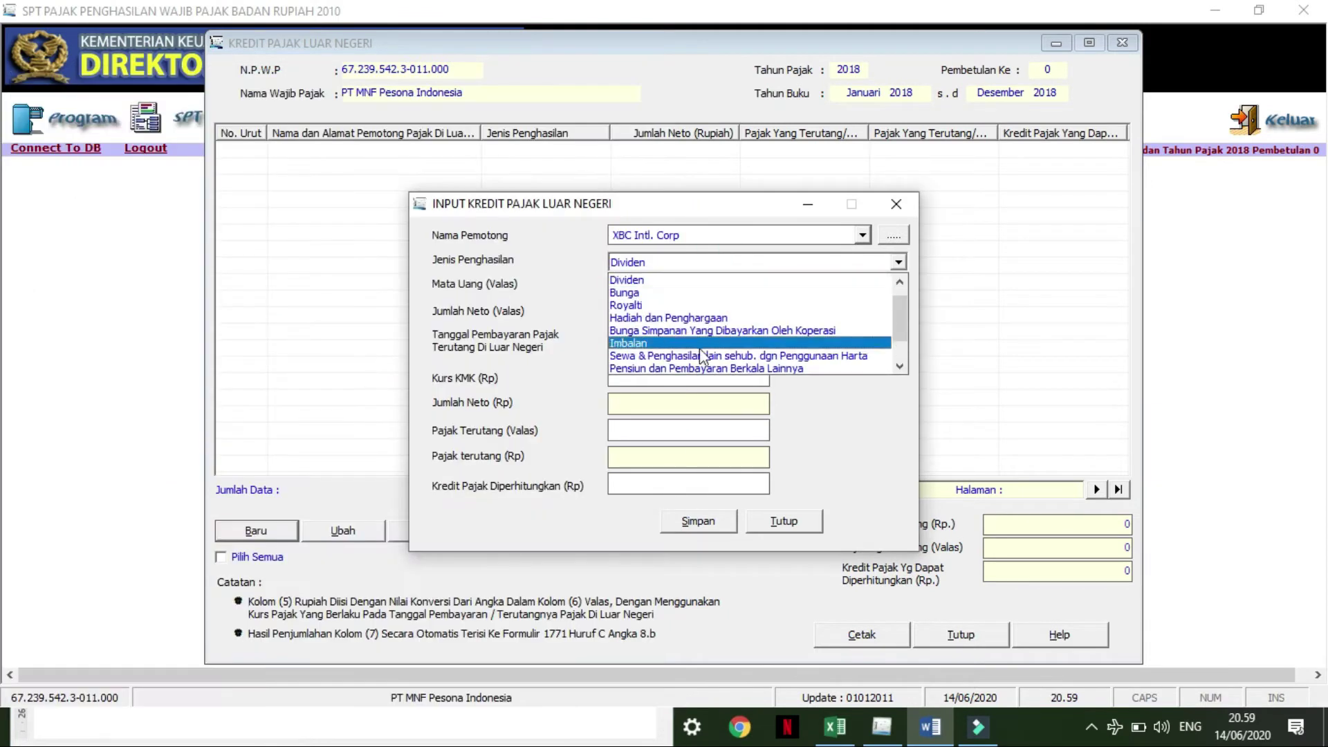
pyautogui.click(694, 423)
pyautogui.click(668, 319)
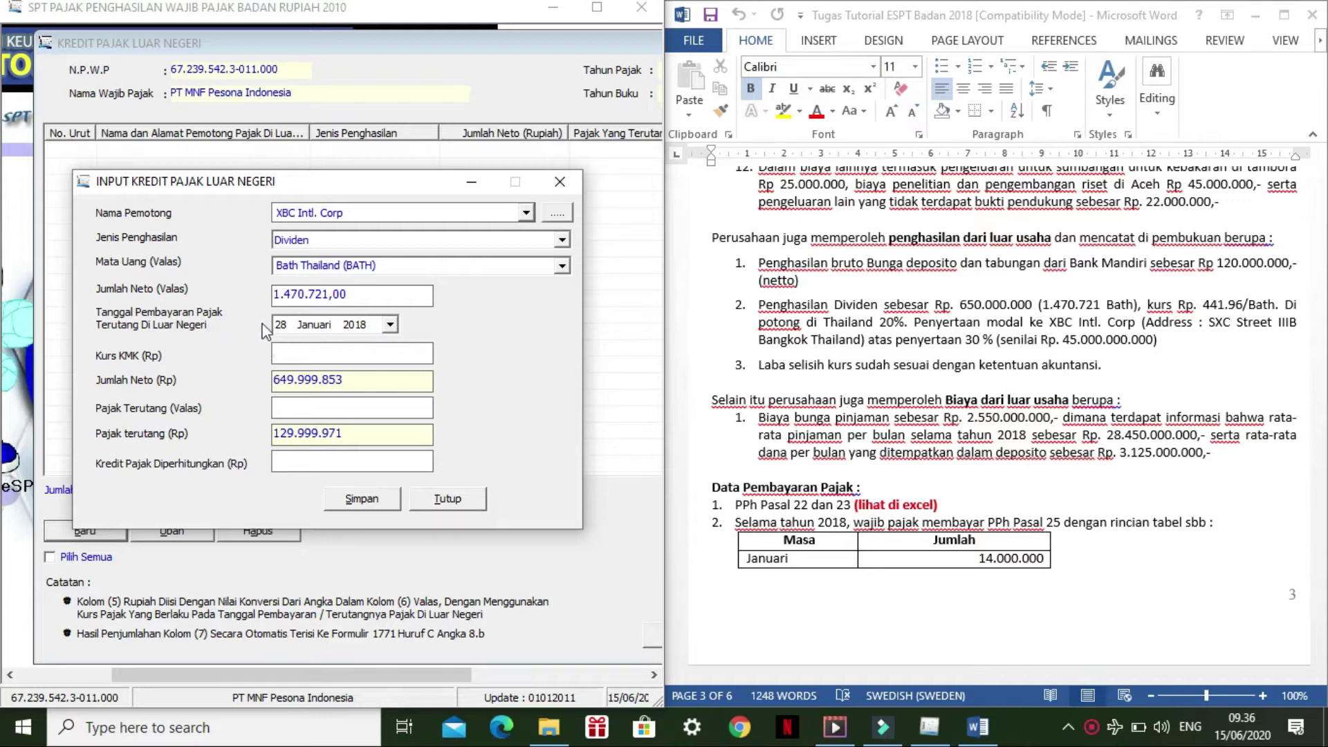
# Step: Set the date the foreign tax was paid or became due to 31 Desember 2018
pyautogui.click(391, 324)
pyautogui.click(434, 351)
pyautogui.click(434, 351)
pyautogui.click(434, 350)
pyautogui.click(434, 350)
pyautogui.click(433, 351)
pyautogui.click(434, 351)
pyautogui.click(433, 351)
pyautogui.click(433, 351)
pyautogui.click(434, 350)
pyautogui.click(434, 351)
pyautogui.click(434, 351)
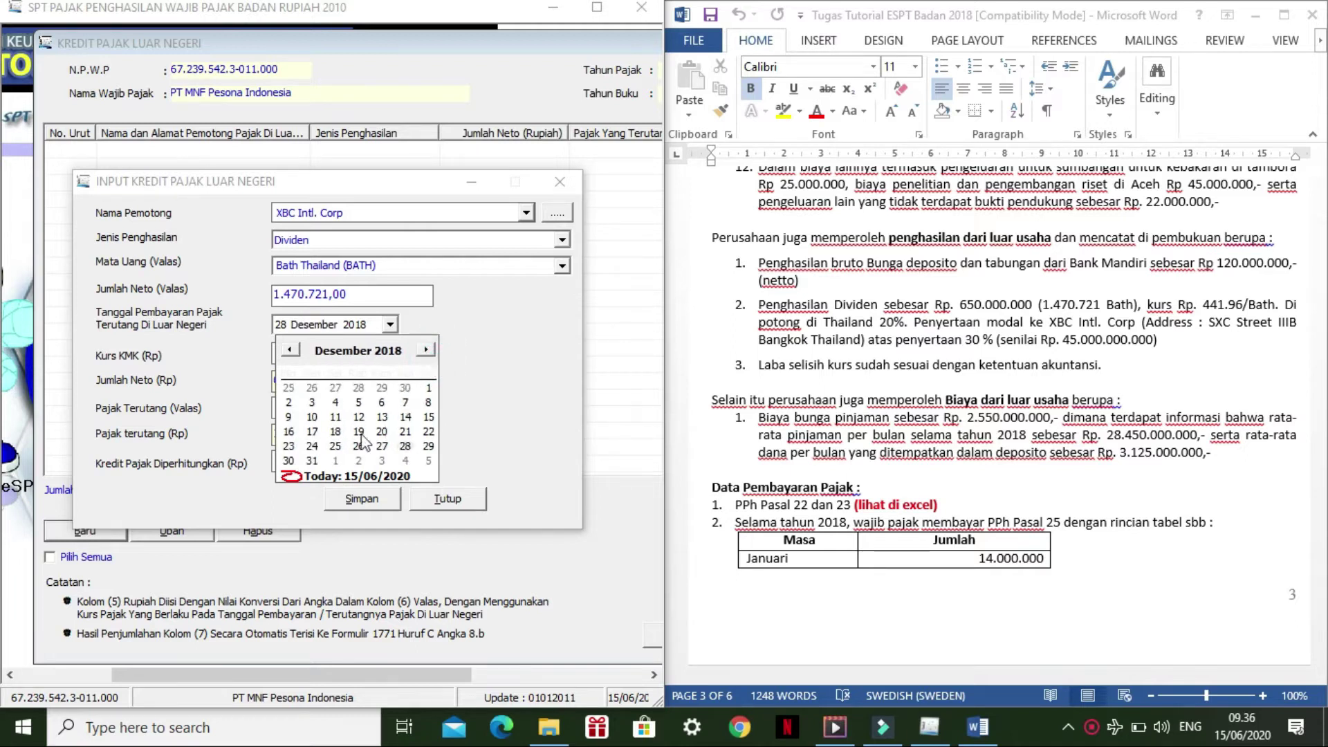
pyautogui.click(313, 461)
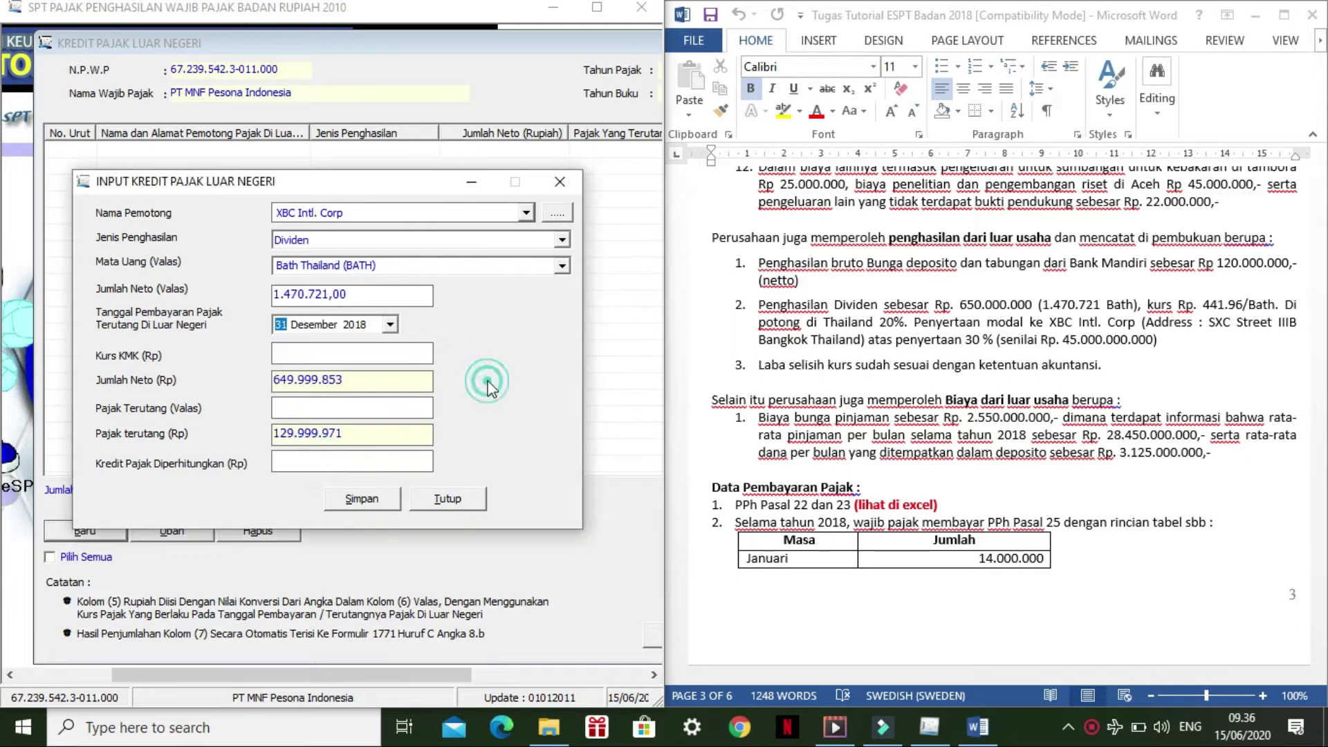
# Step: Enter 441,96 as the Kurs KMK (Rp) exchange rate
pyautogui.click(388, 357)
pyautogui.write('441,96')
pyautogui.click(294, 411)
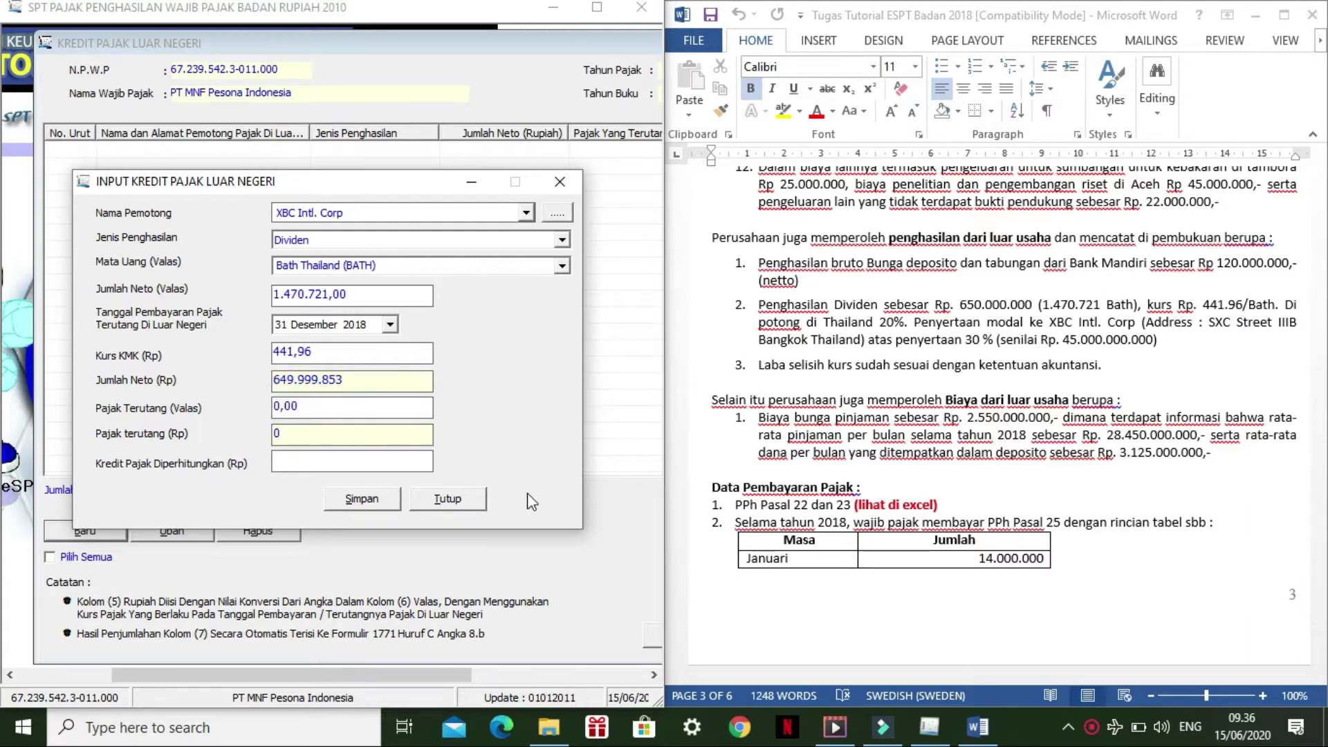
# Step: Check the Thai withholding rate in the Word assignment and enter 294.144,20 as the Pajak Terutang (Valas)
pyautogui.click(1068, 662)
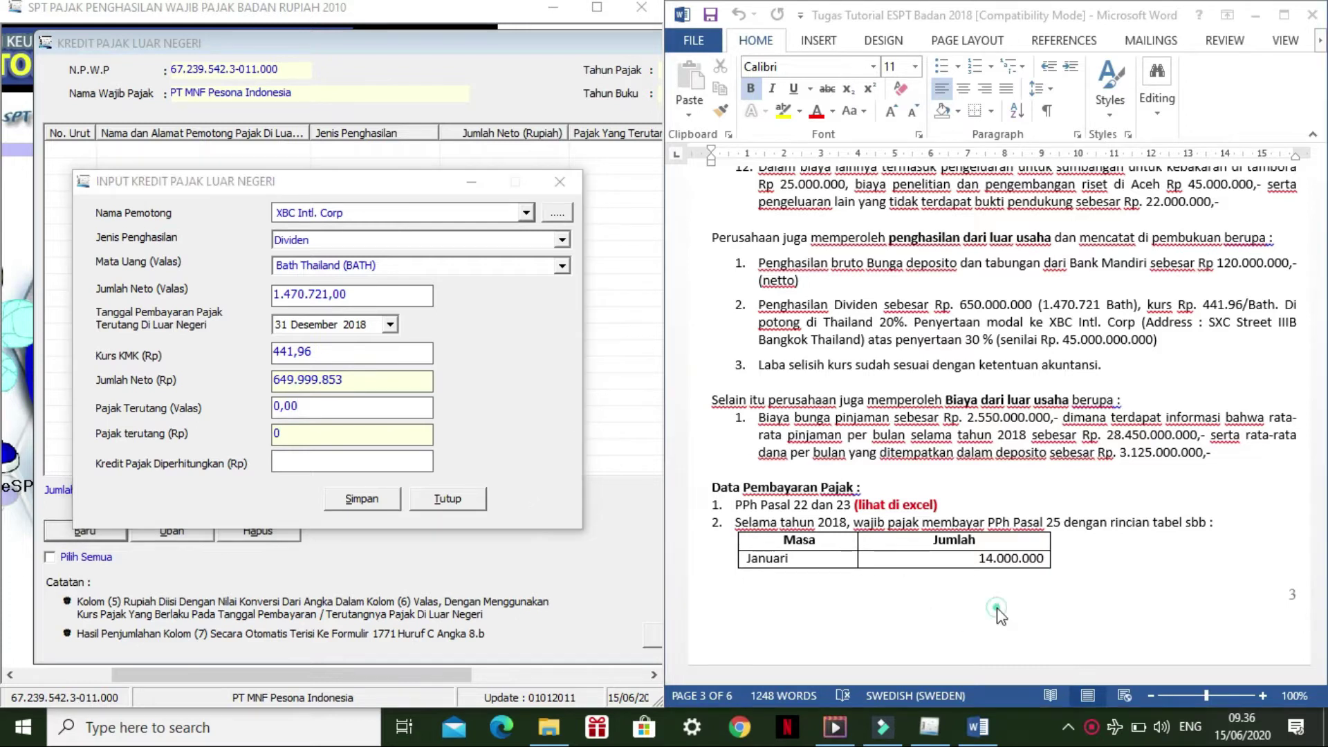
pyautogui.moveTo(1086, 676); pyautogui.dragTo(1126, 676)
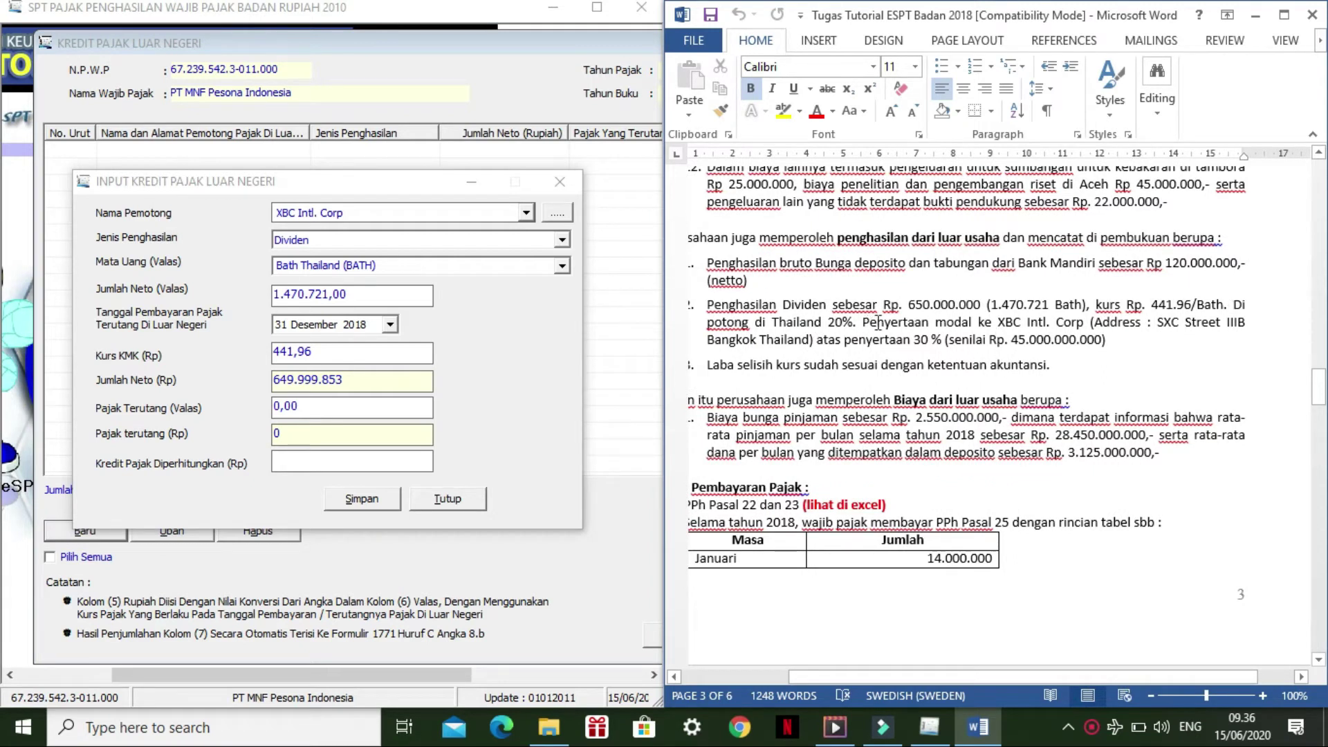
pyautogui.click(393, 433)
pyautogui.click(357, 413)
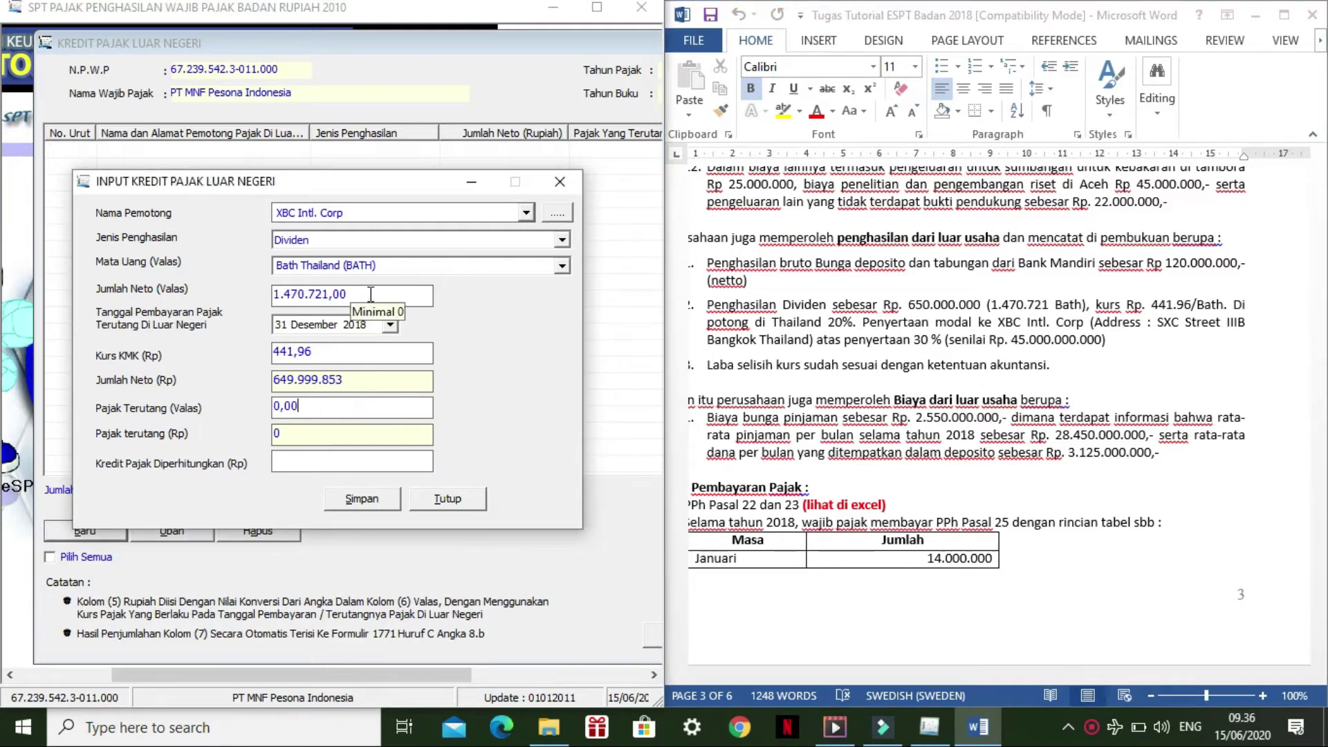
pyautogui.press('BackSpace')
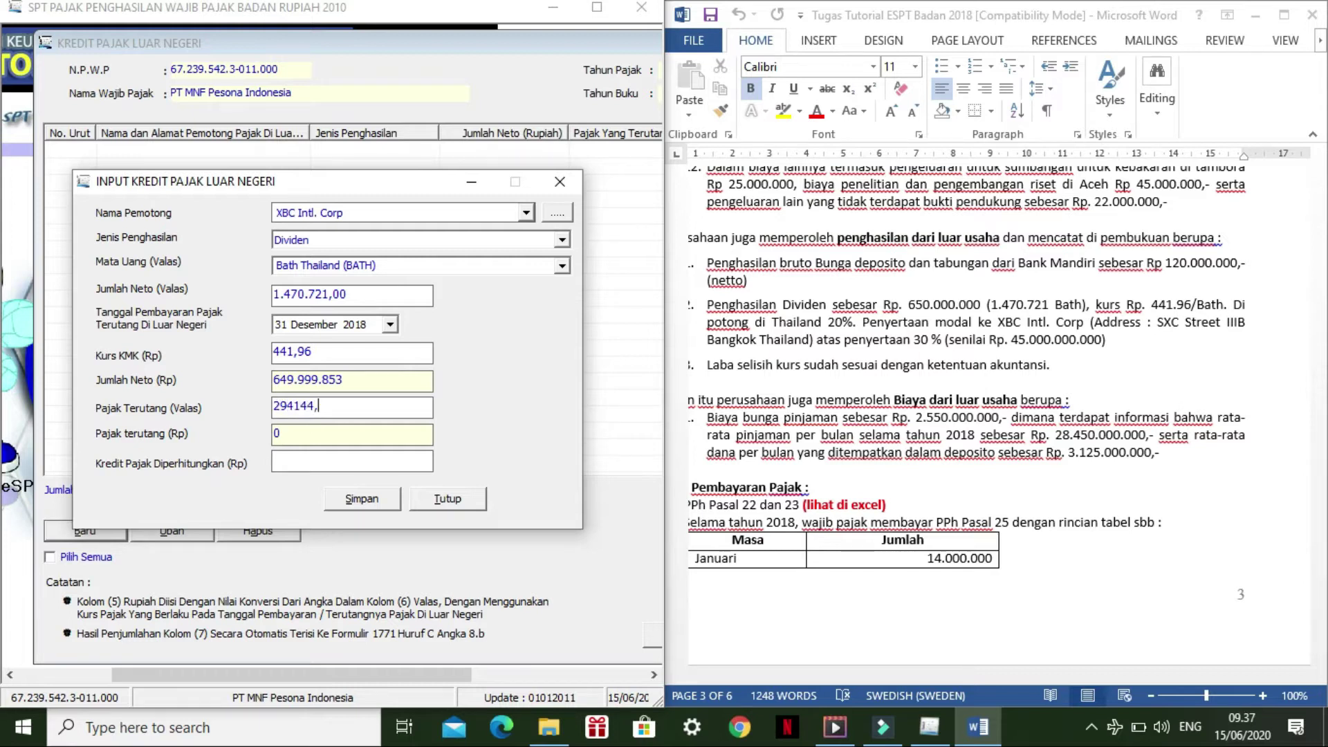
pyautogui.click(385, 456)
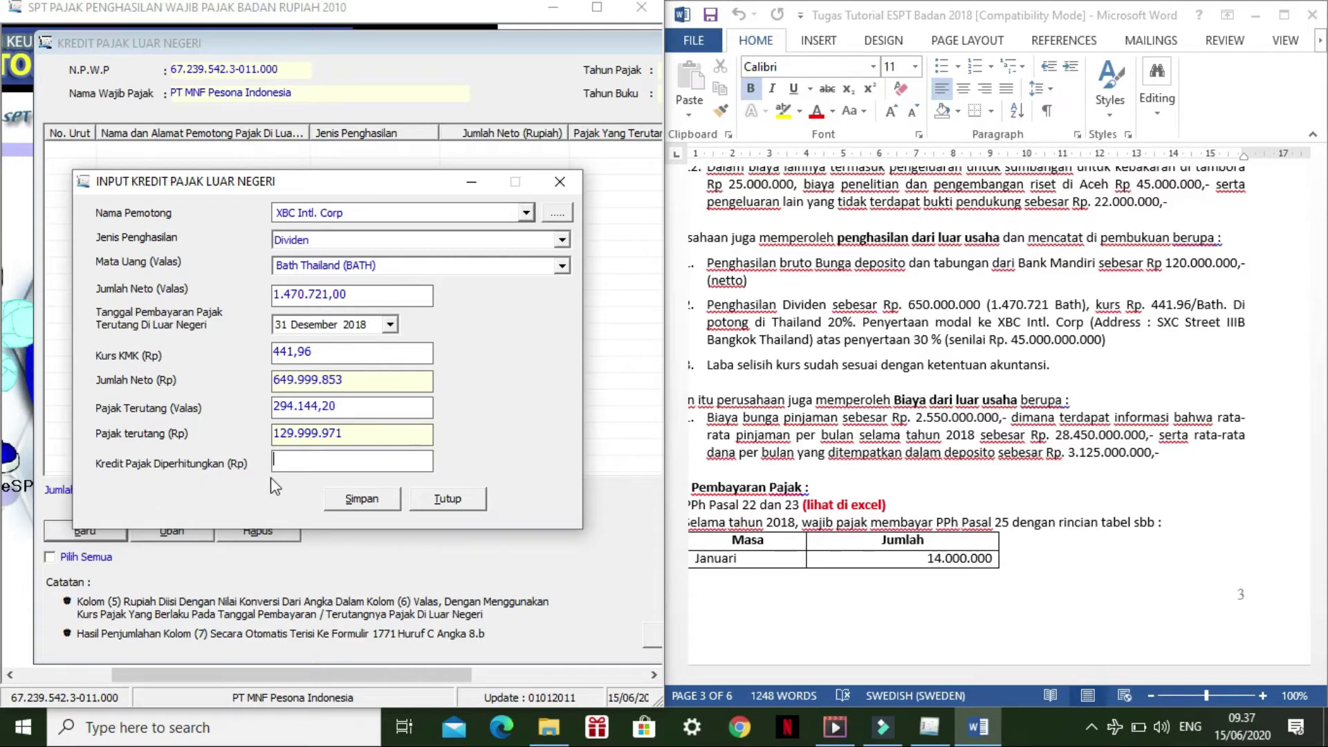
# Step: For Kredit Pajak Diperhitungkan, examine the domestic and foreign net income and their sources in the Excel fiscal reconciliation's PPh Pasal 24 calculation
pyautogui.click(330, 463)
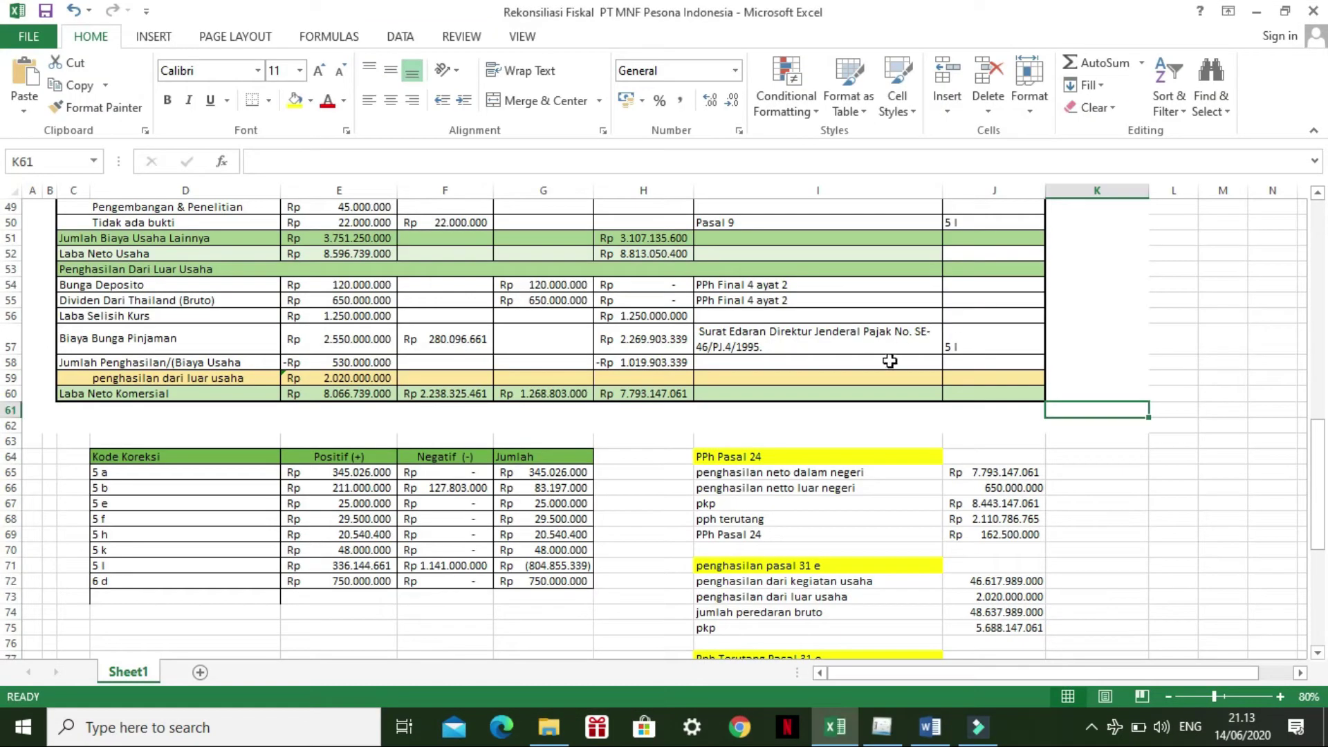
pyautogui.click(1082, 471)
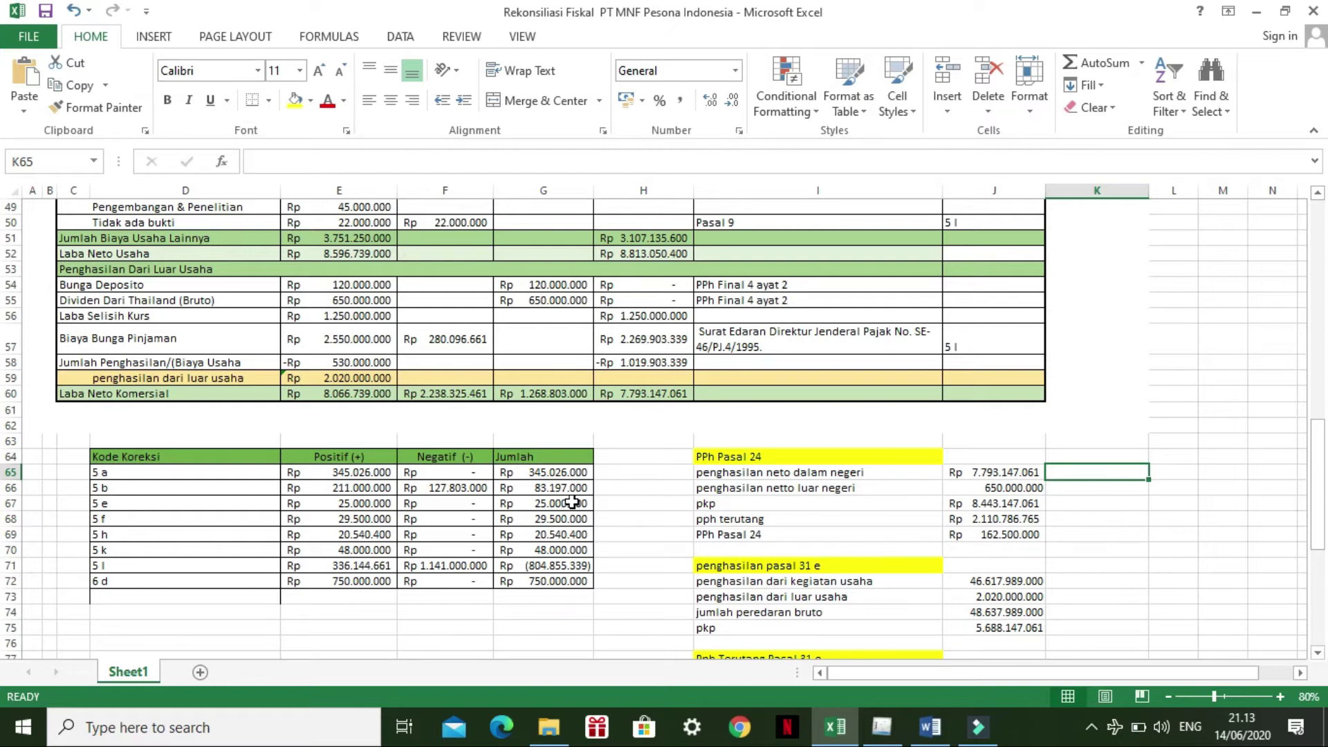
pyautogui.doubleClick(799, 472)
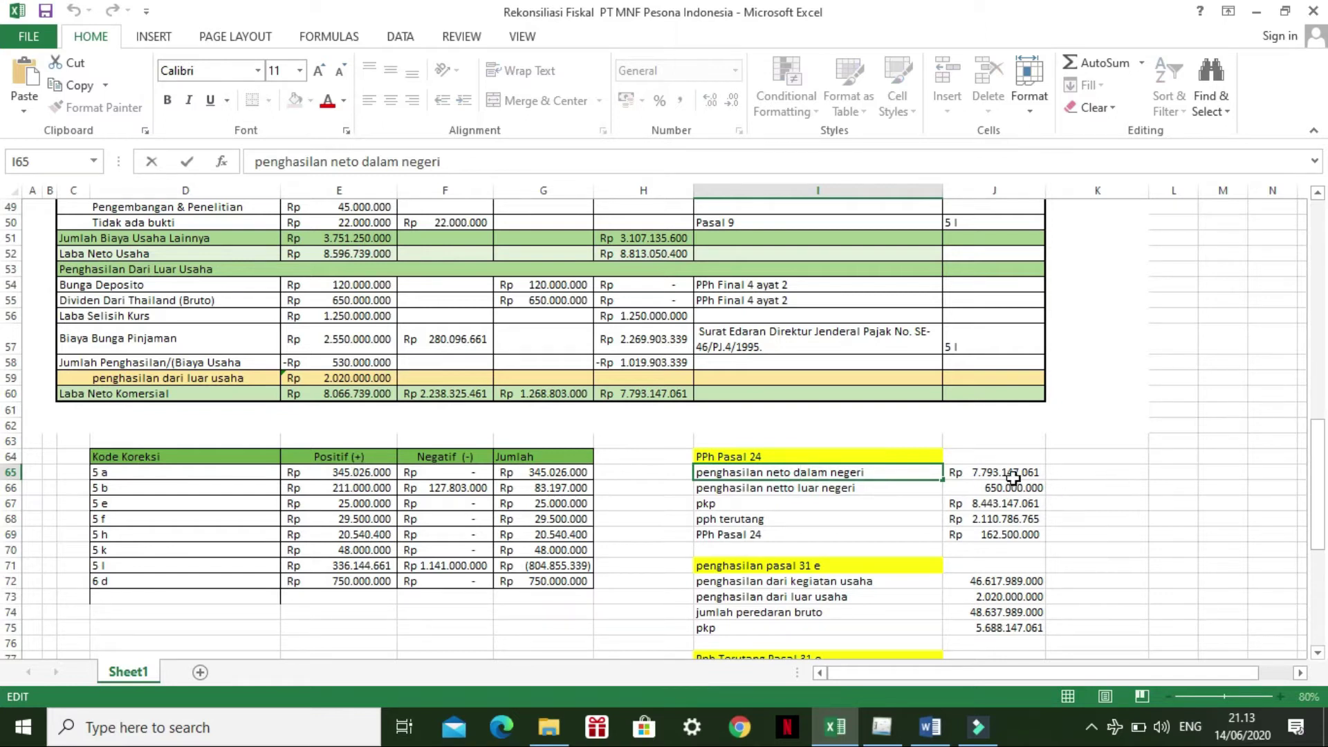
pyautogui.click(1012, 476)
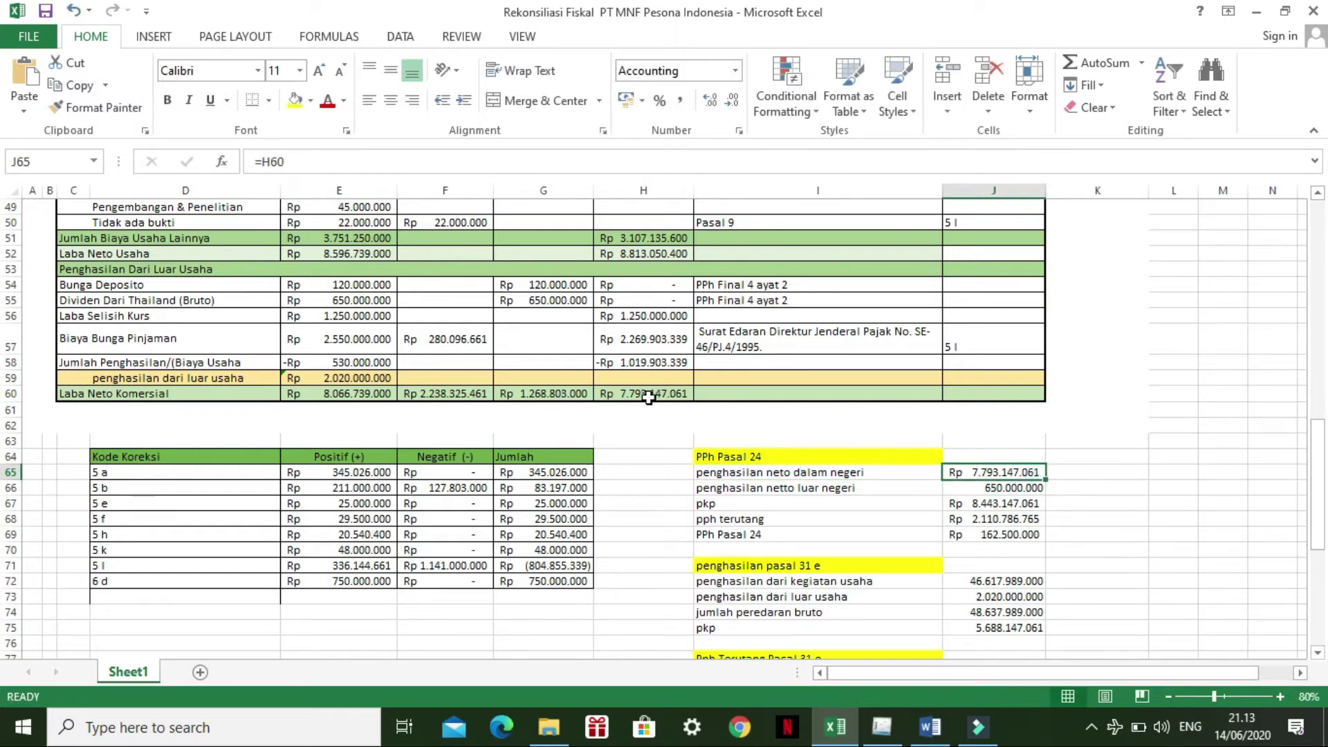
pyautogui.click(748, 490)
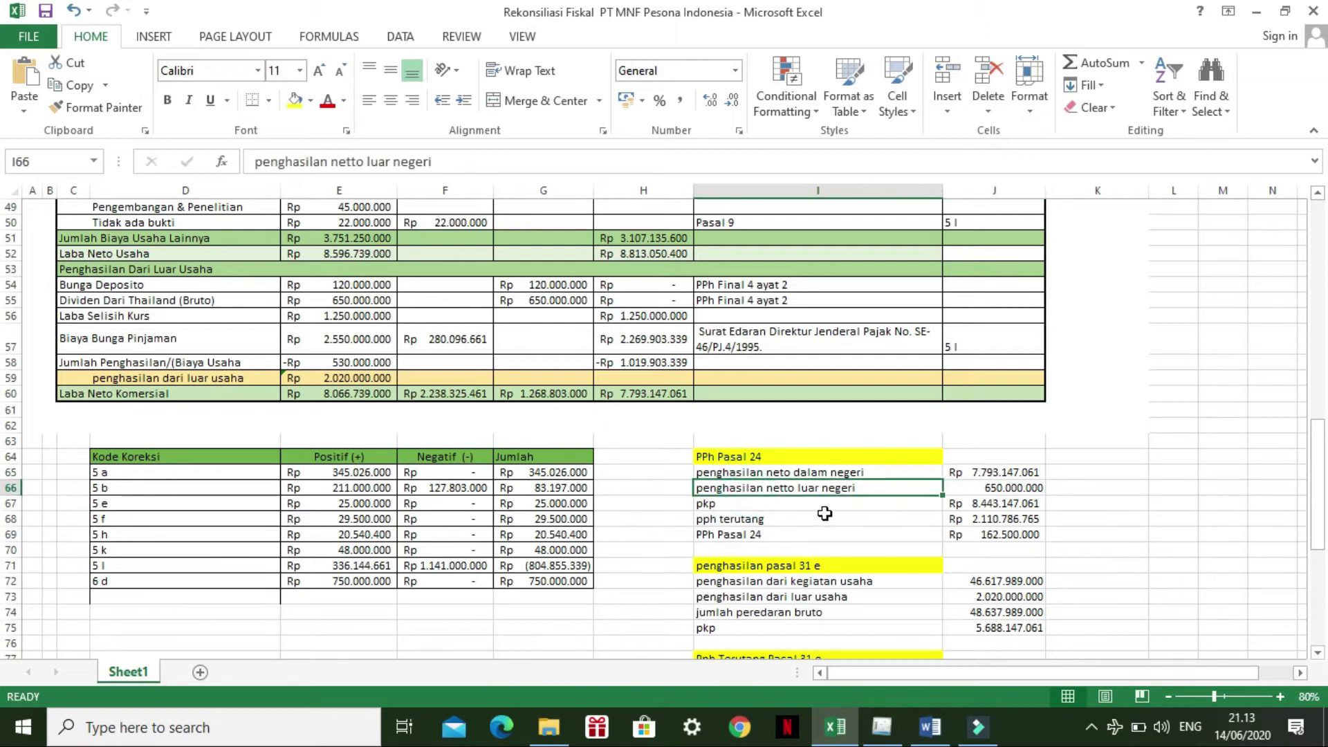
pyautogui.click(132, 300)
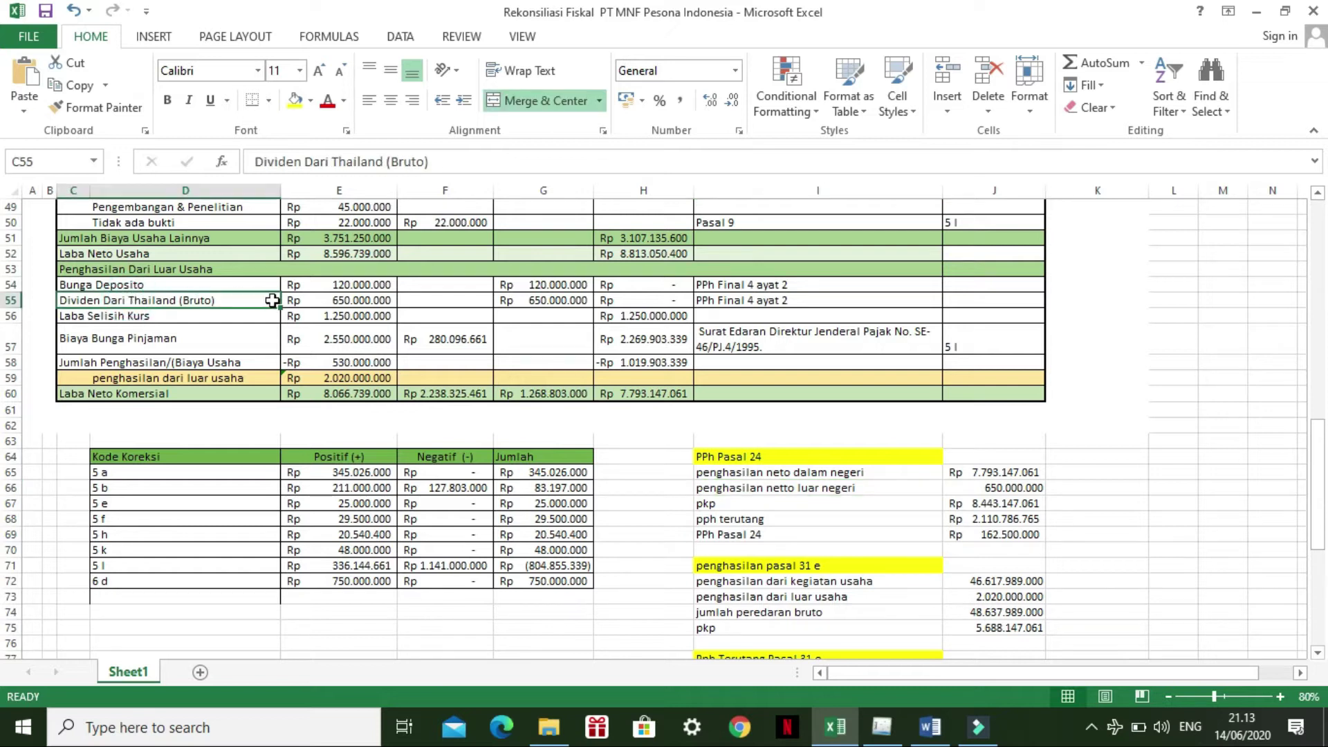
pyautogui.click(354, 301)
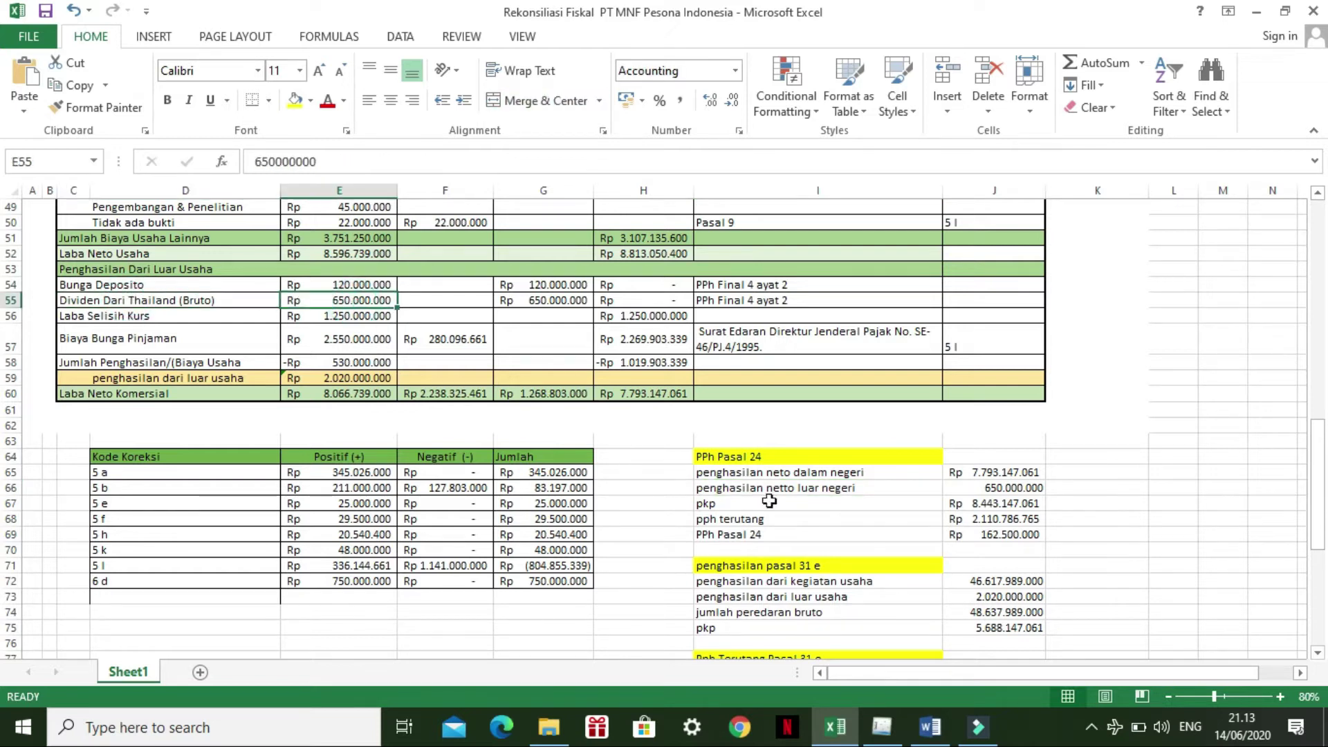
pyautogui.click(998, 489)
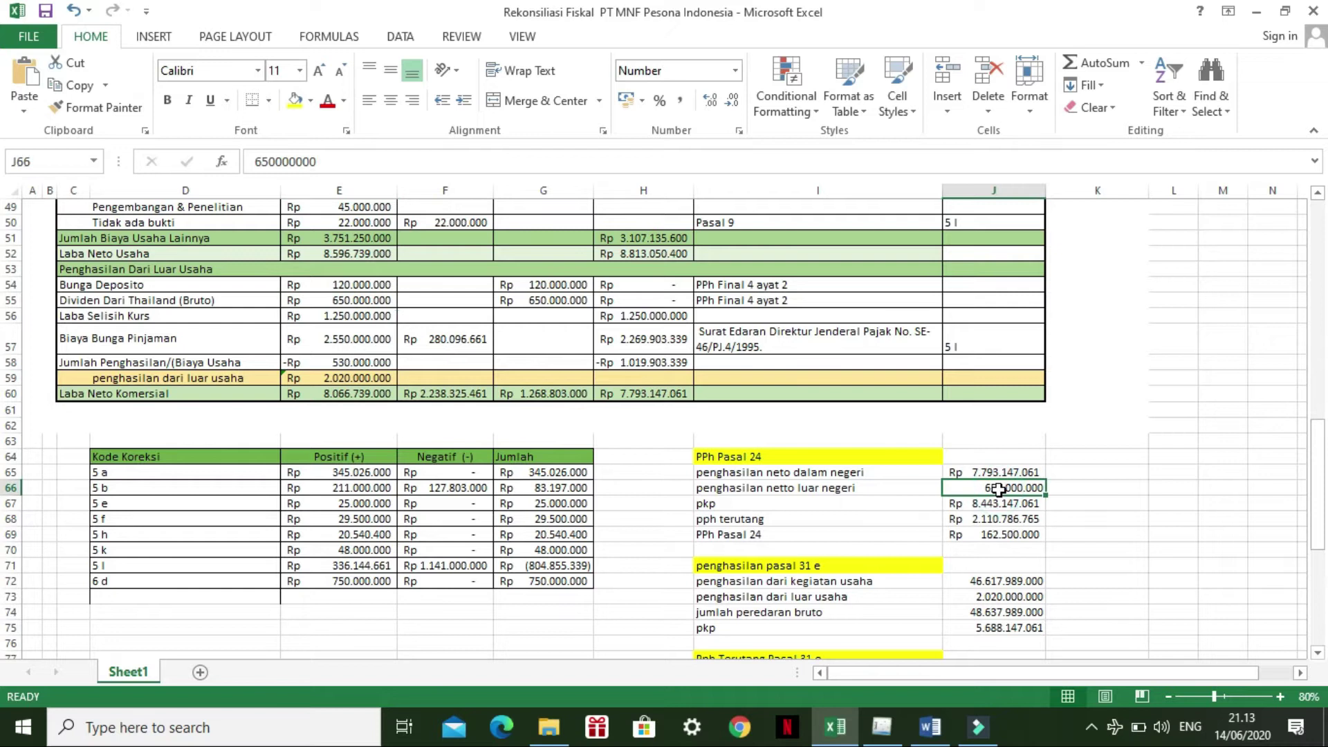
# Step: Examine how pkp combines domestic and foreign net income, and review pph terutang in the PPh Pasal 24 calculation
pyautogui.click(816, 507)
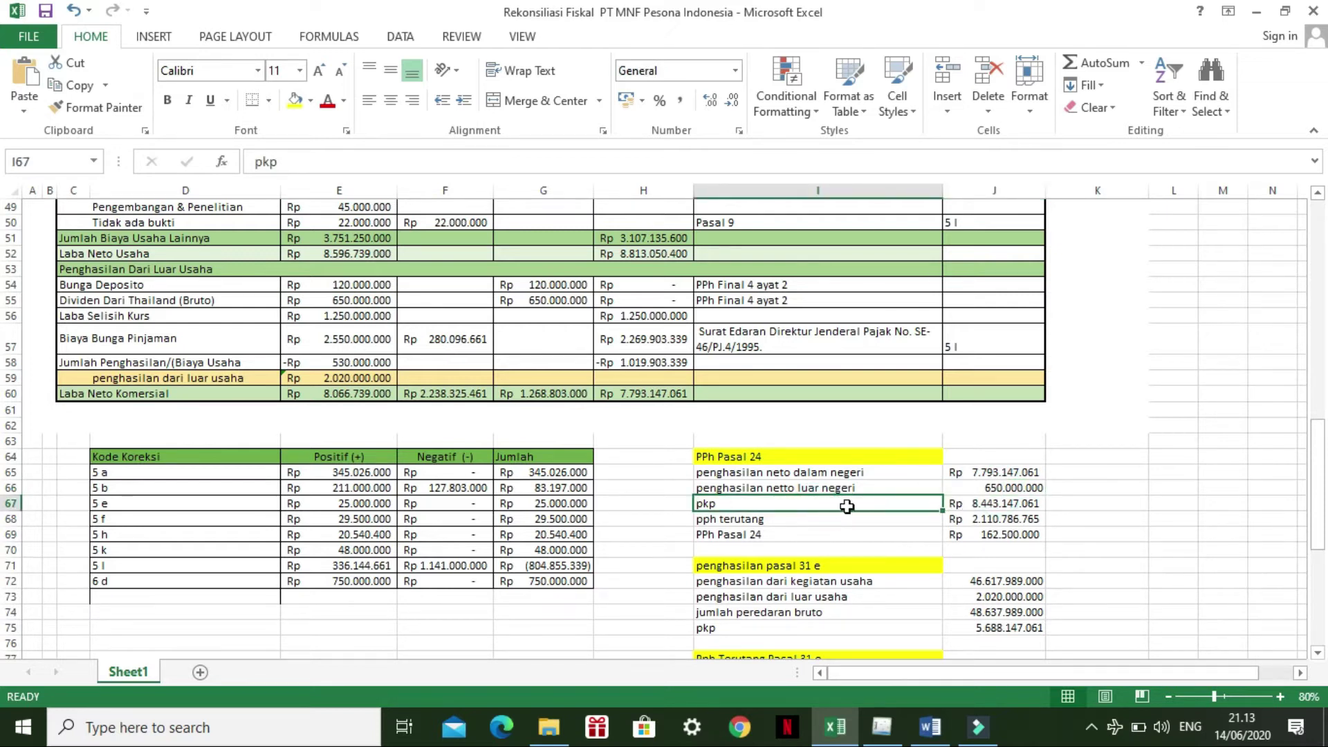
pyautogui.click(833, 475)
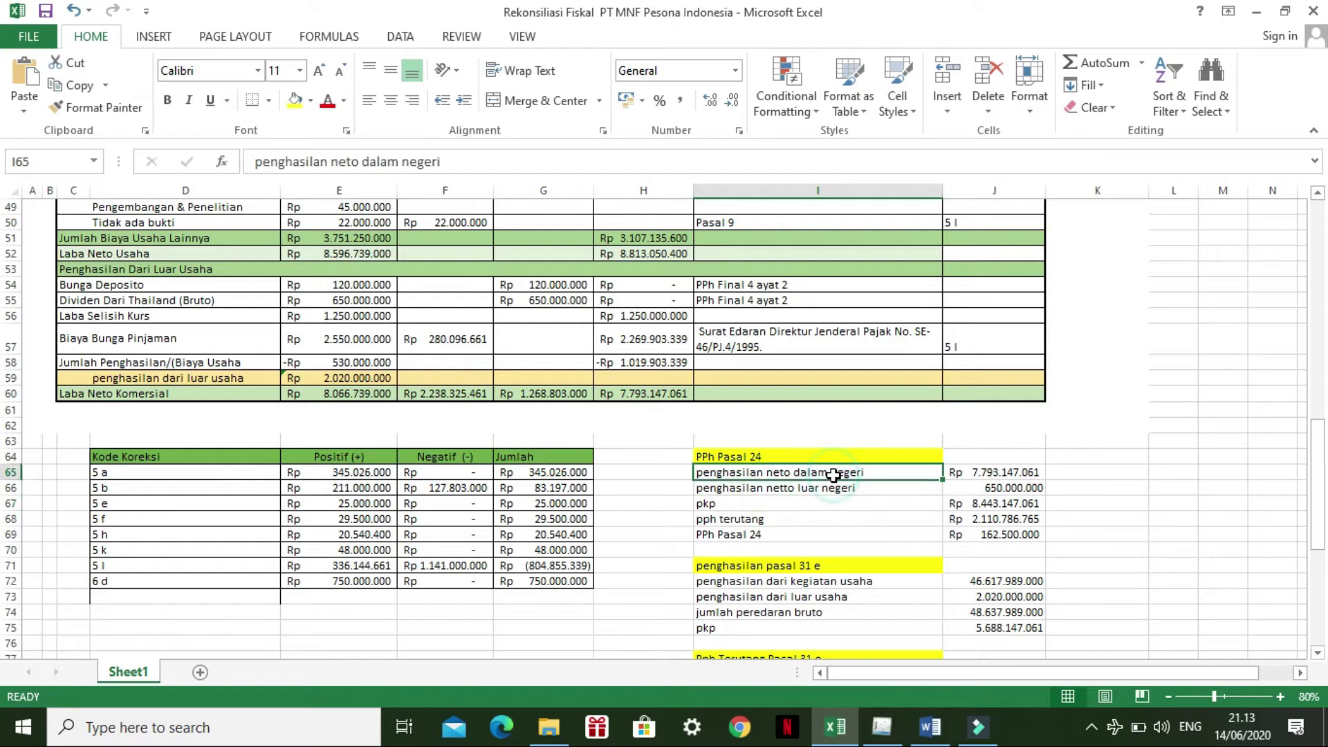
pyautogui.click(833, 489)
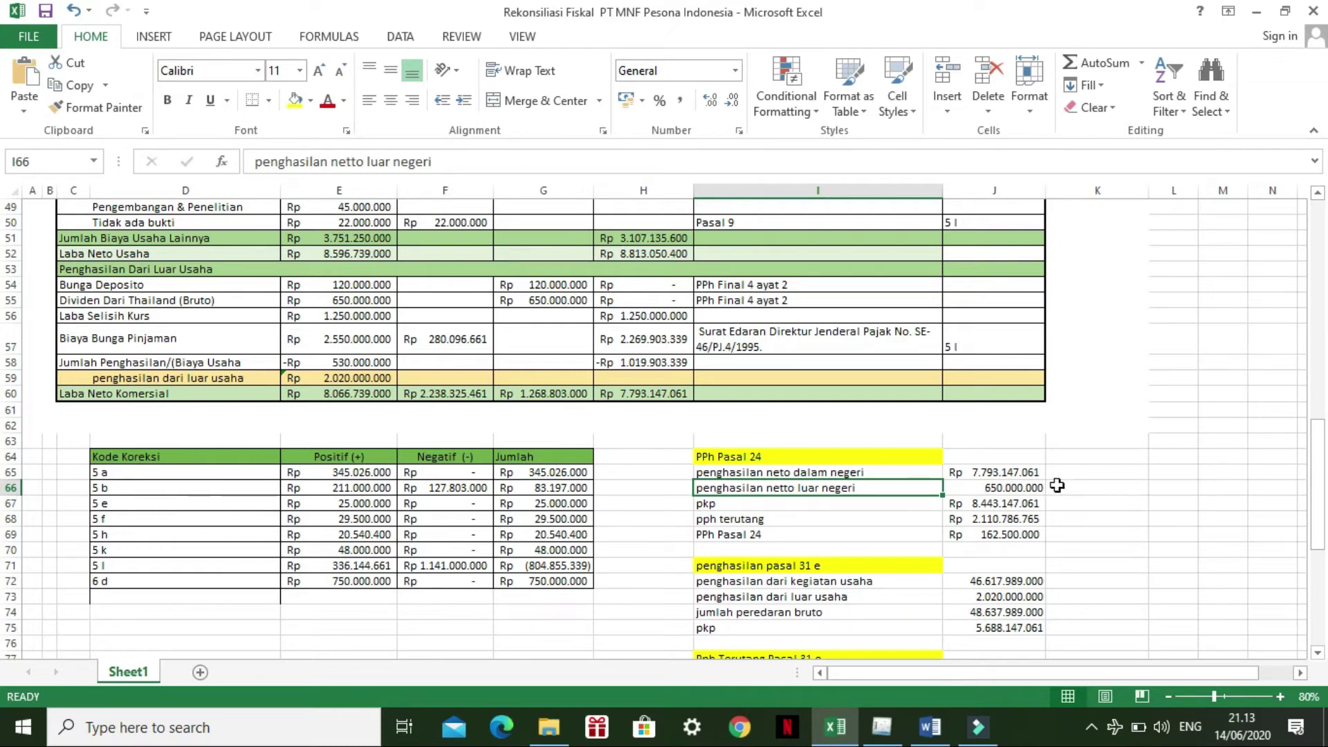
pyautogui.click(826, 510)
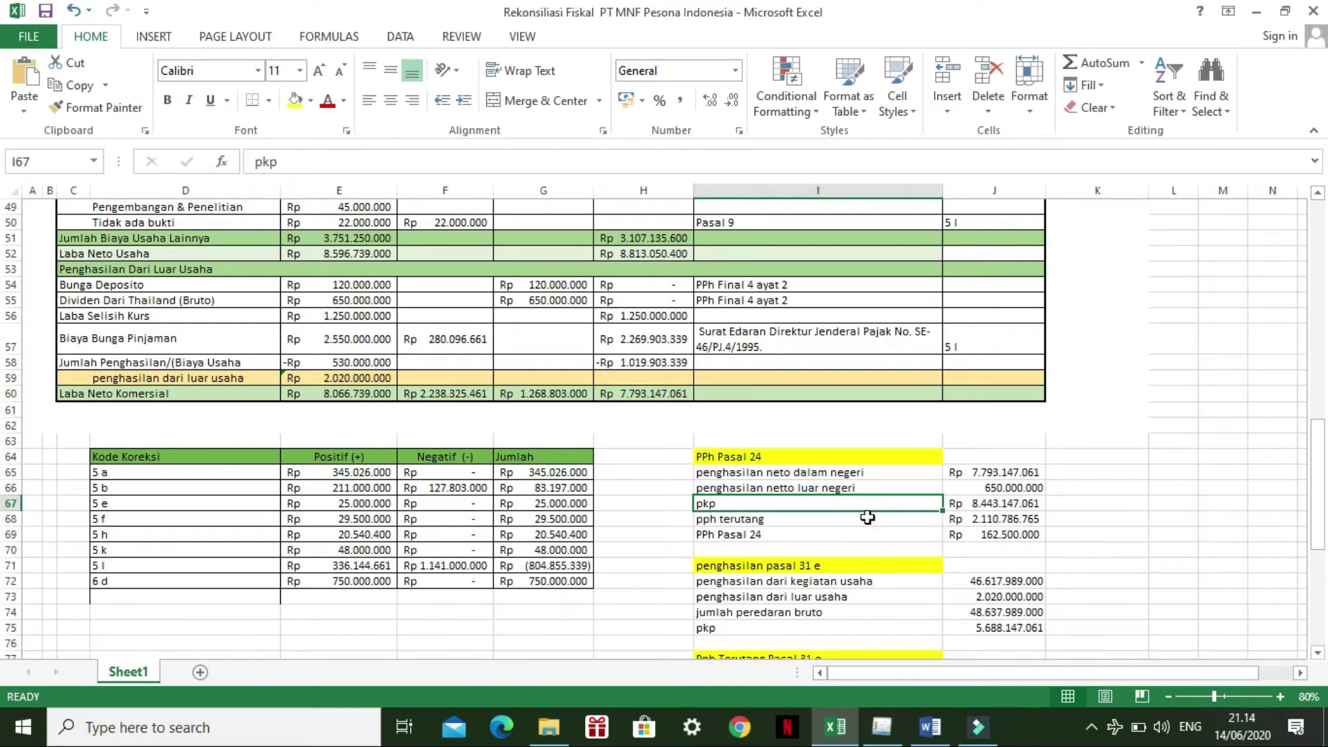
pyautogui.click(841, 520)
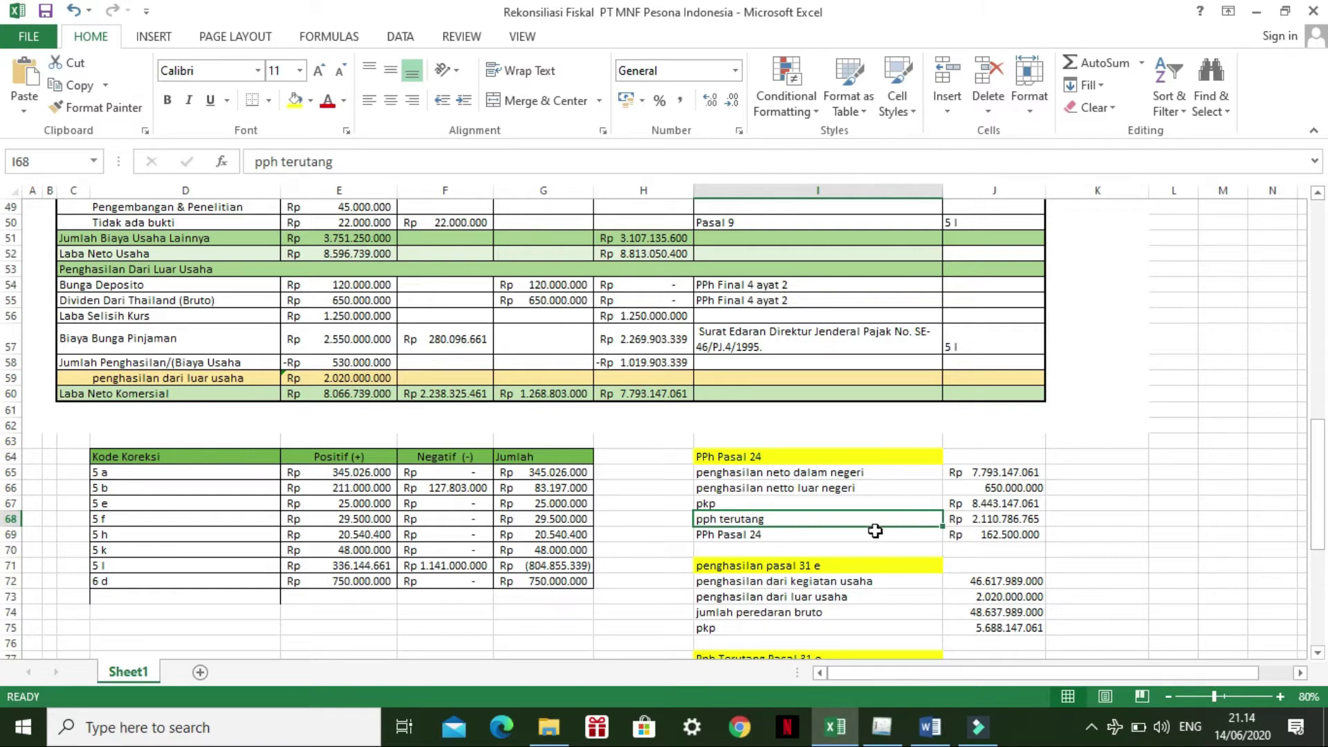
# Step: Examine the PPh Pasal 24 credit in the Excel calculation and how it relates to pkp and pph terutang
pyautogui.click(884, 504)
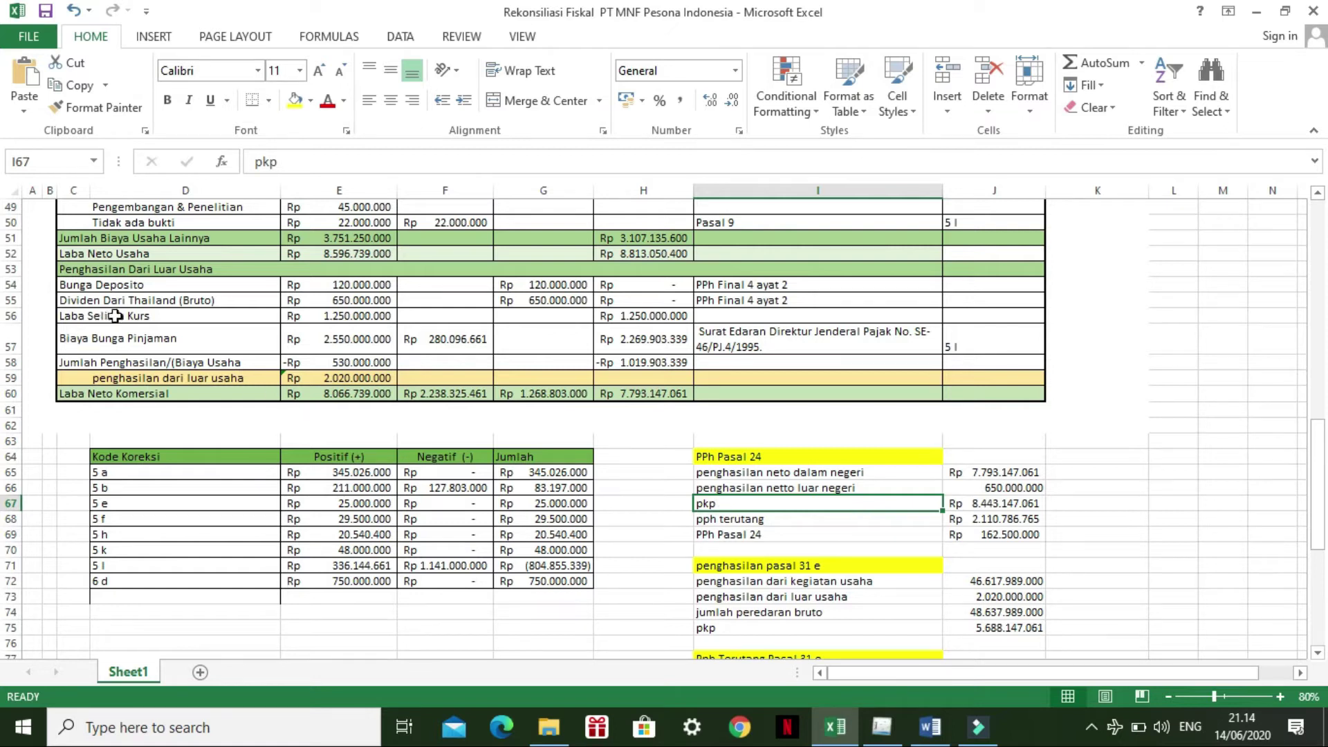
pyautogui.doubleClick(836, 537)
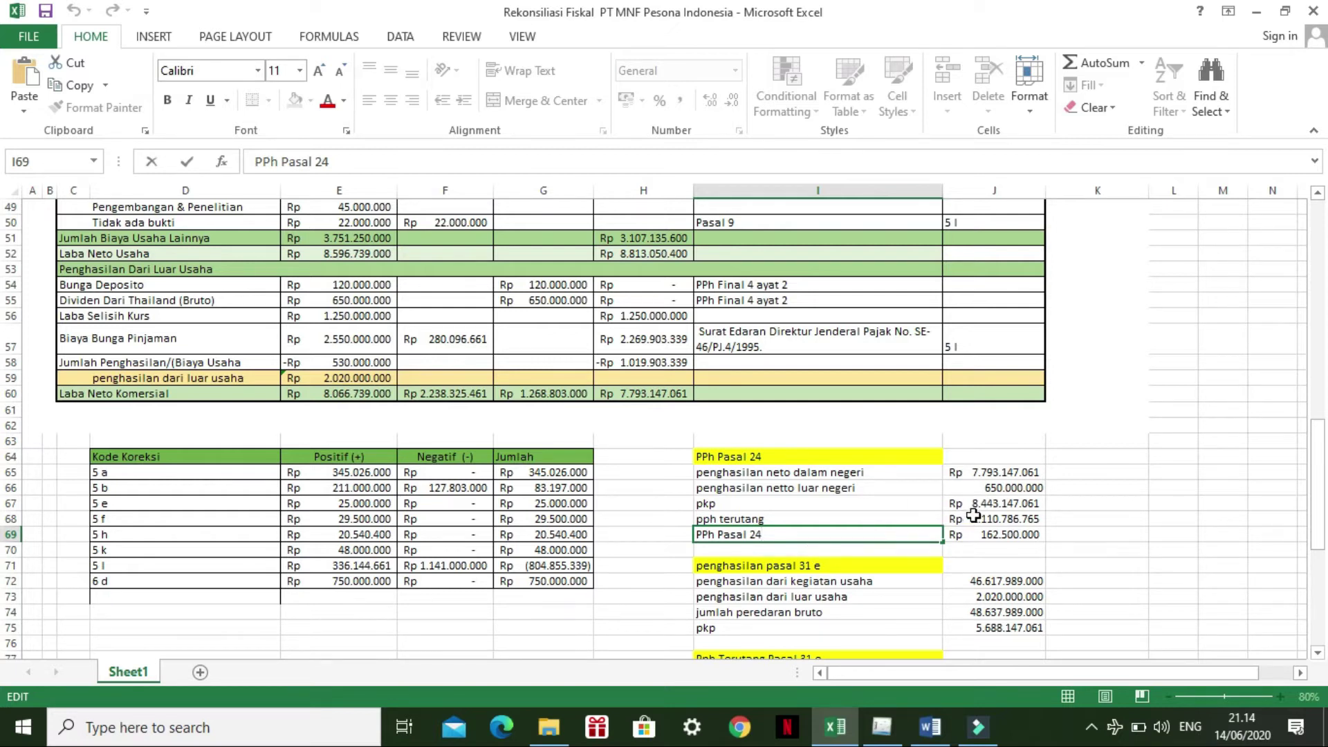
pyautogui.click(1069, 536)
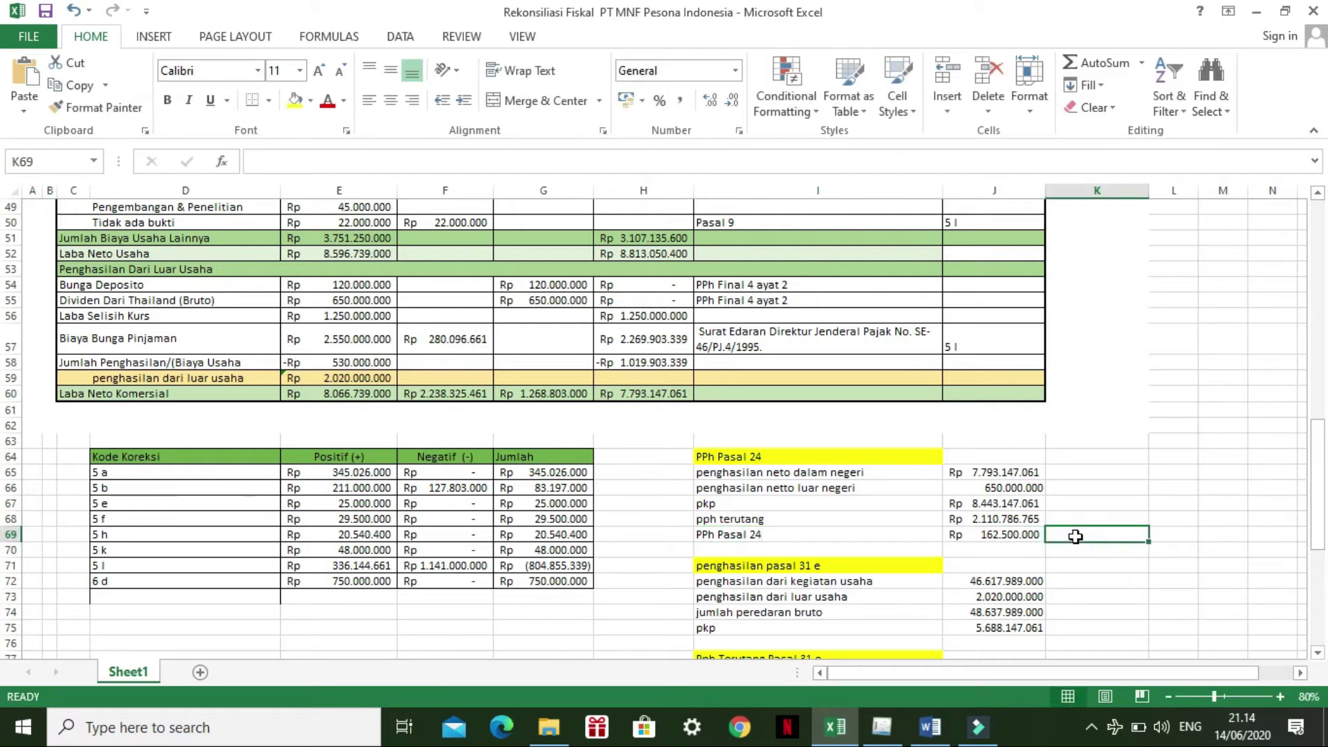
pyautogui.click(1020, 534)
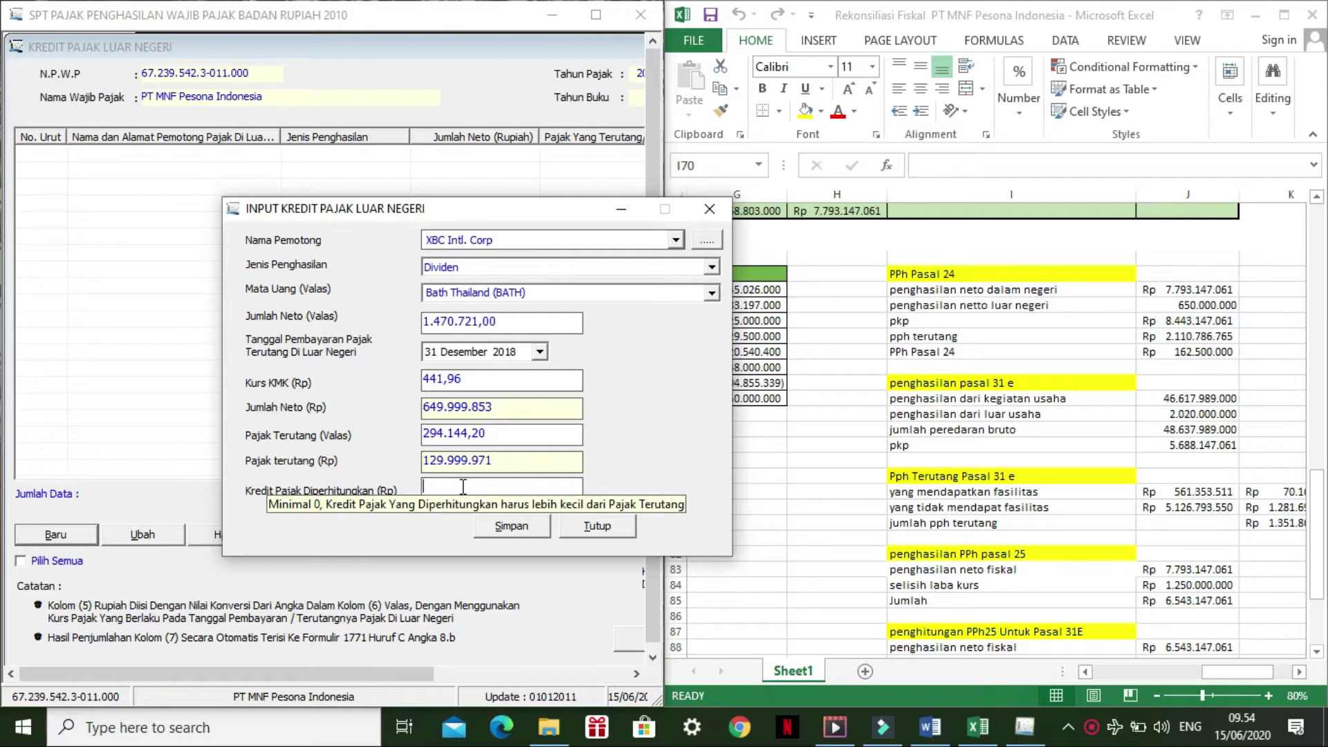
# Step: In eSPT, enter 129.999.971 as the Kredit Pajak Diperhitungkan (Rp) and try to save the foreign tax credit record
pyautogui.write('12999971')
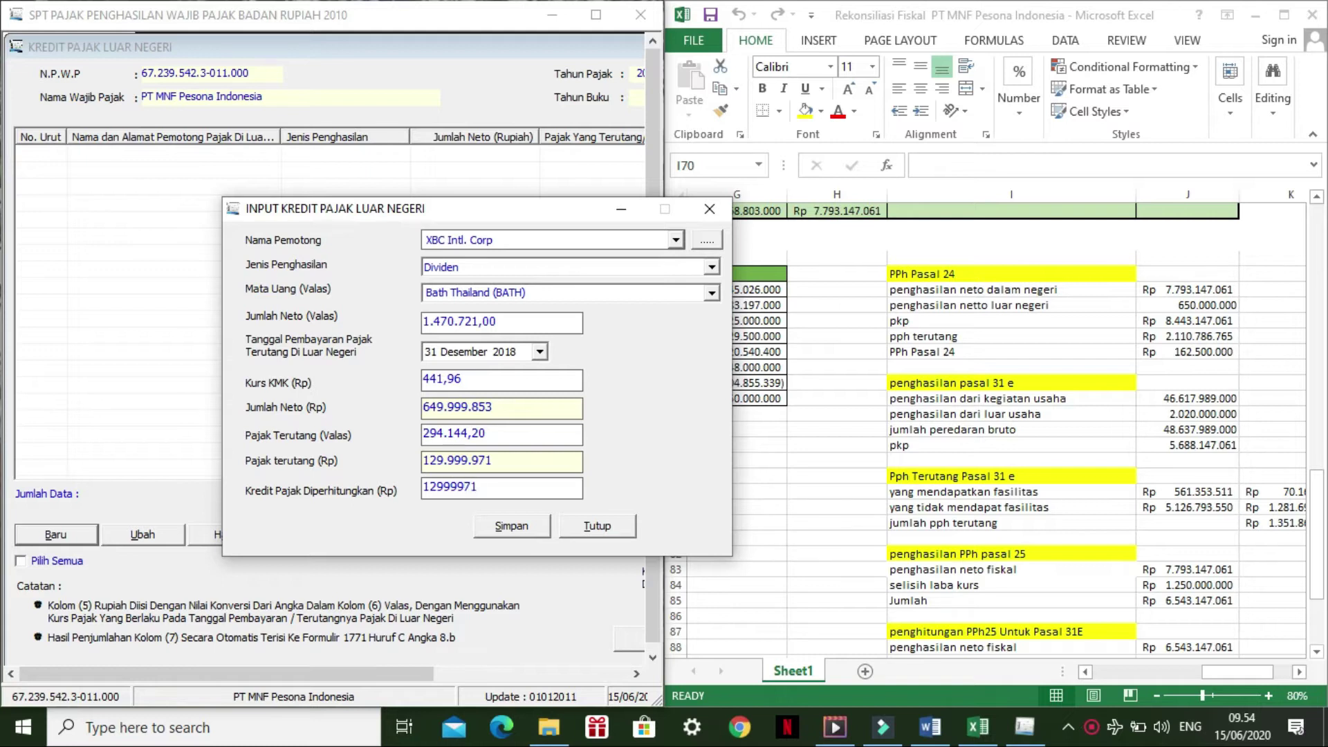
pyautogui.click(565, 460)
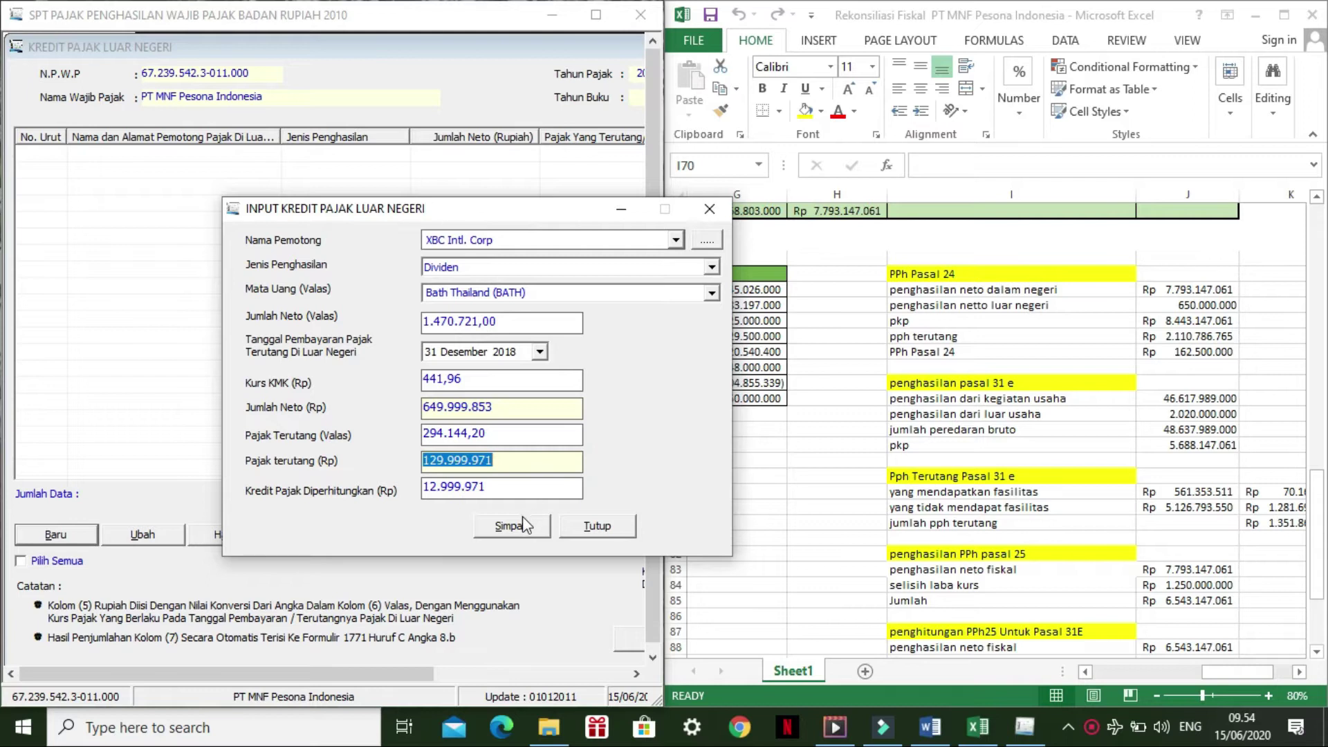
pyautogui.click(517, 489)
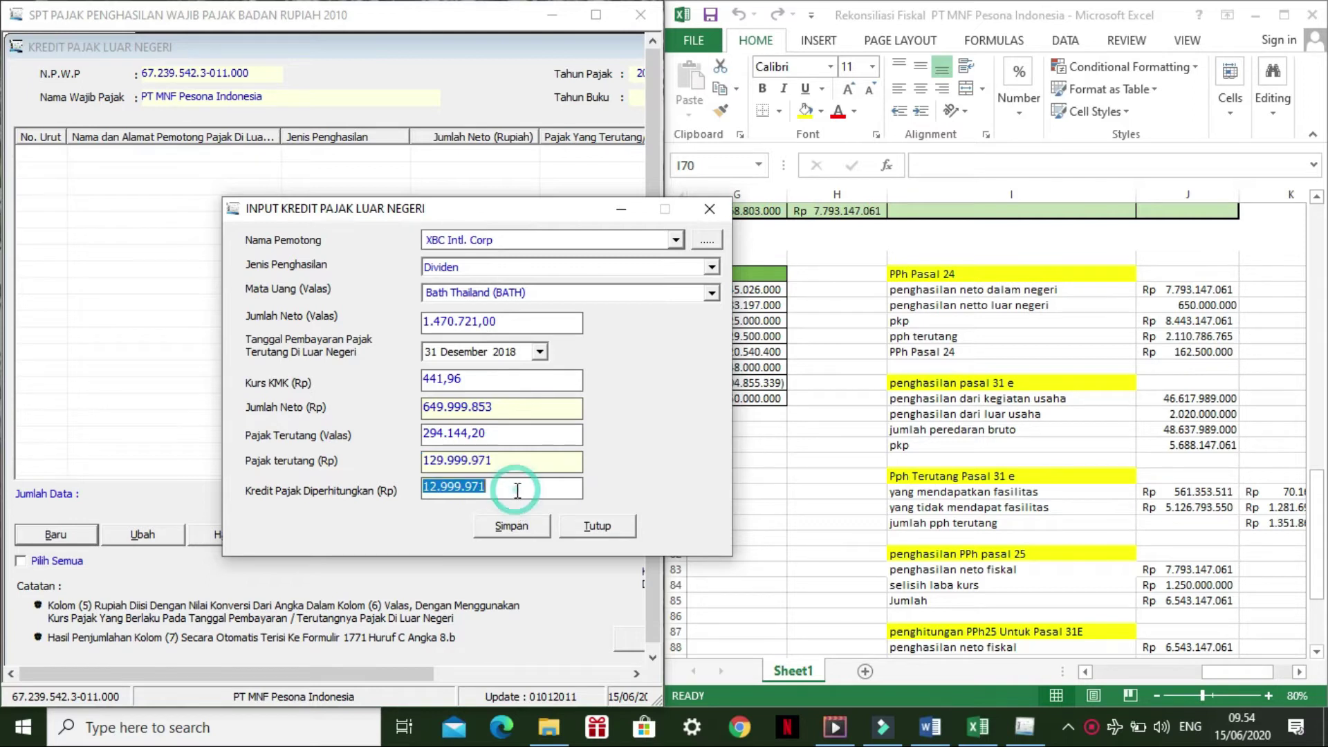
pyautogui.click(438, 486)
pyautogui.write('9')
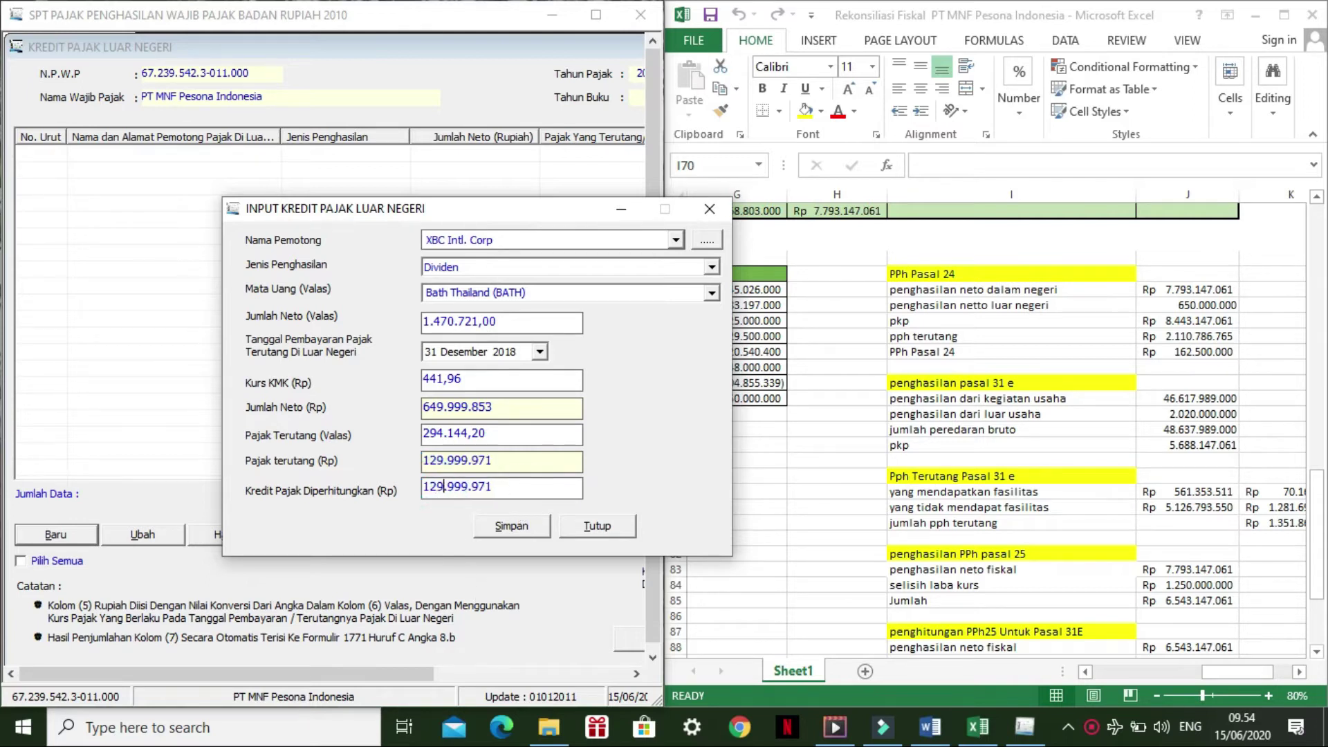
pyautogui.click(513, 525)
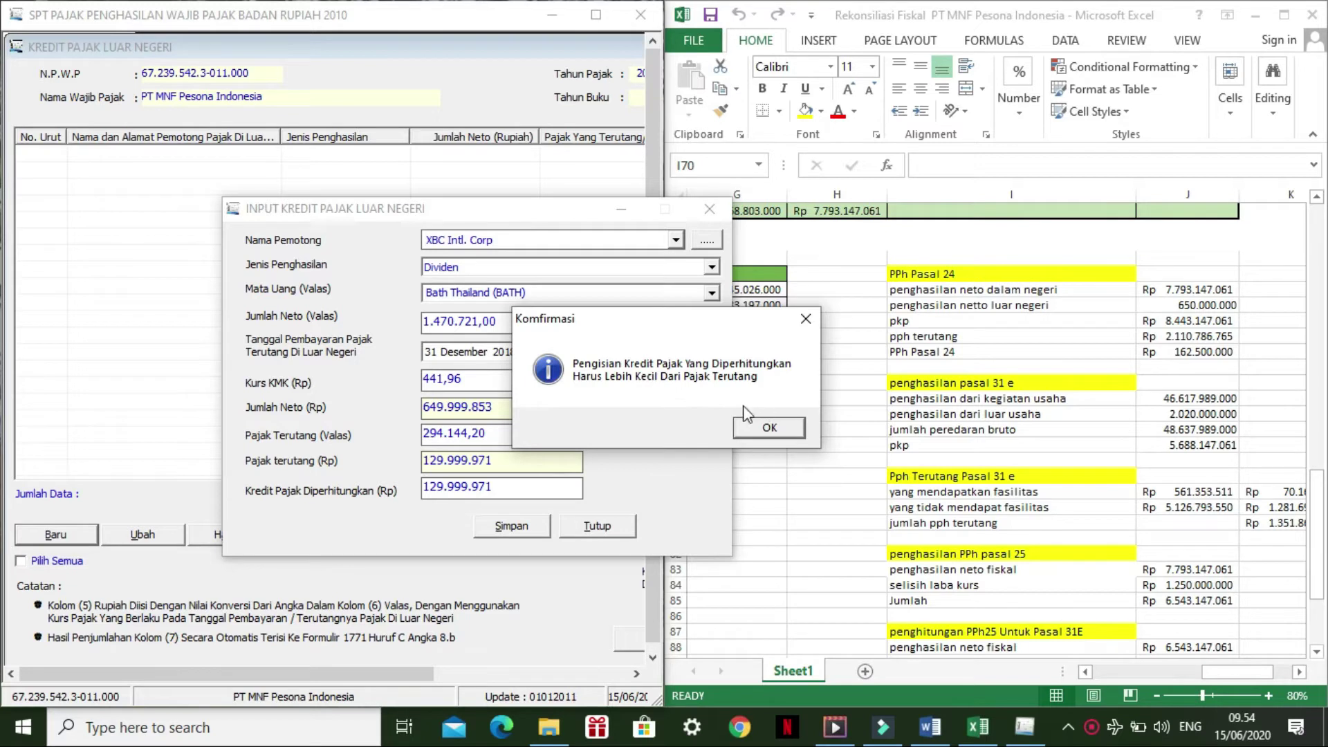
pyautogui.click(767, 429)
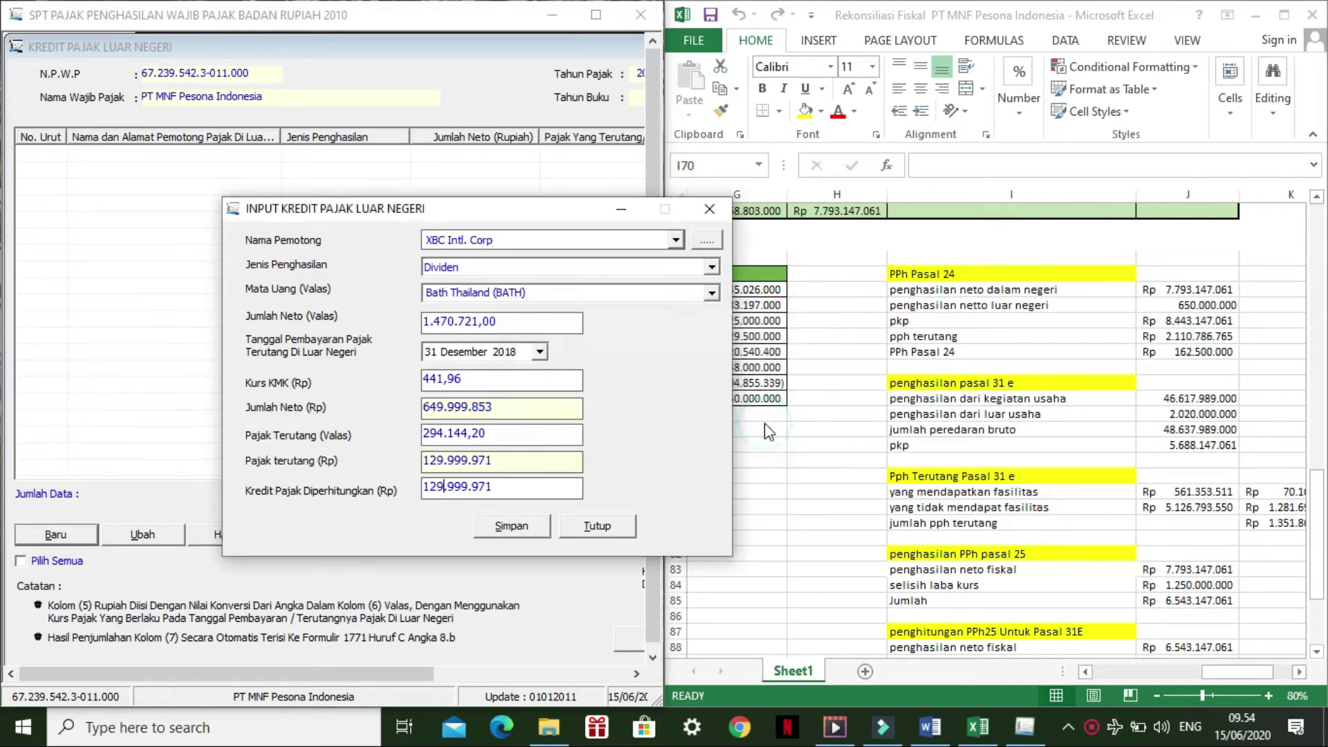
# Step: Set the Kredit Pajak Diperhitungkan (Rp) to 129.999.970 and save the record without starting a new one
pyautogui.click(546, 487)
pyautogui.press('BackSpace')
pyautogui.click(537, 530)
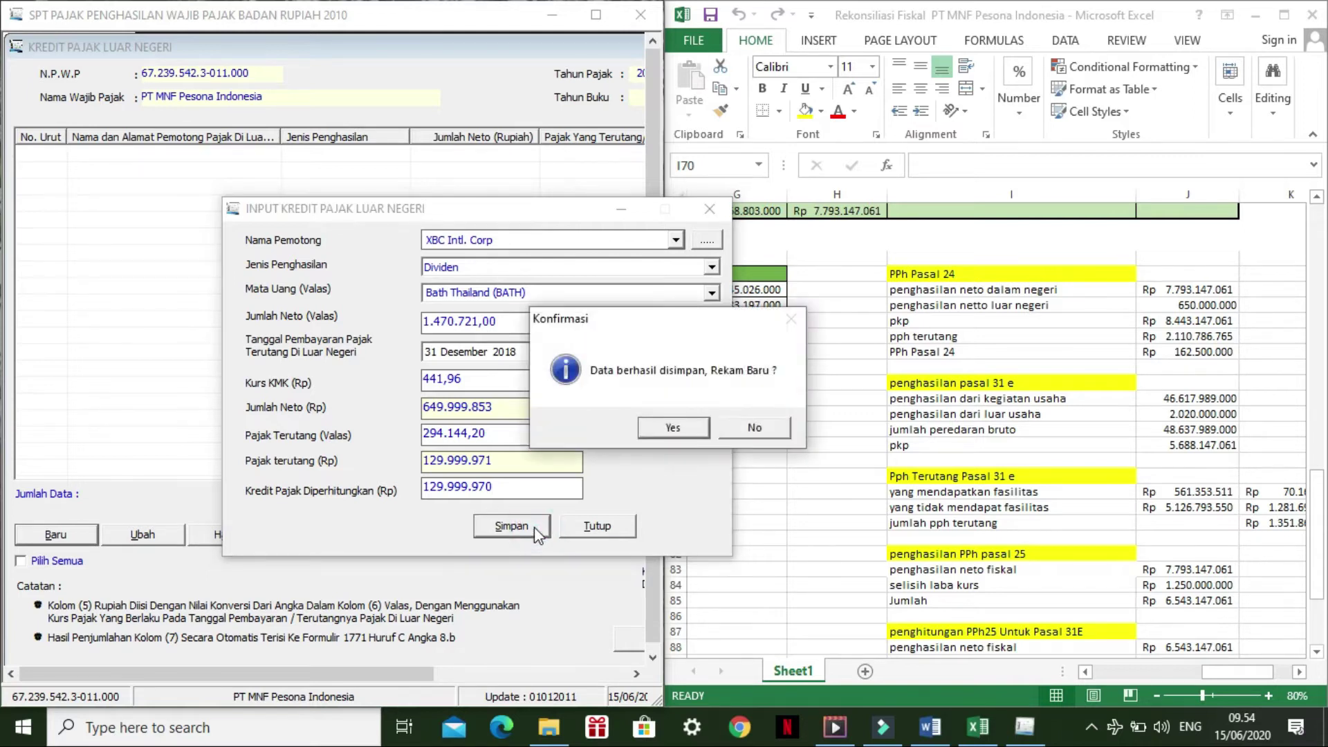
pyautogui.click(755, 428)
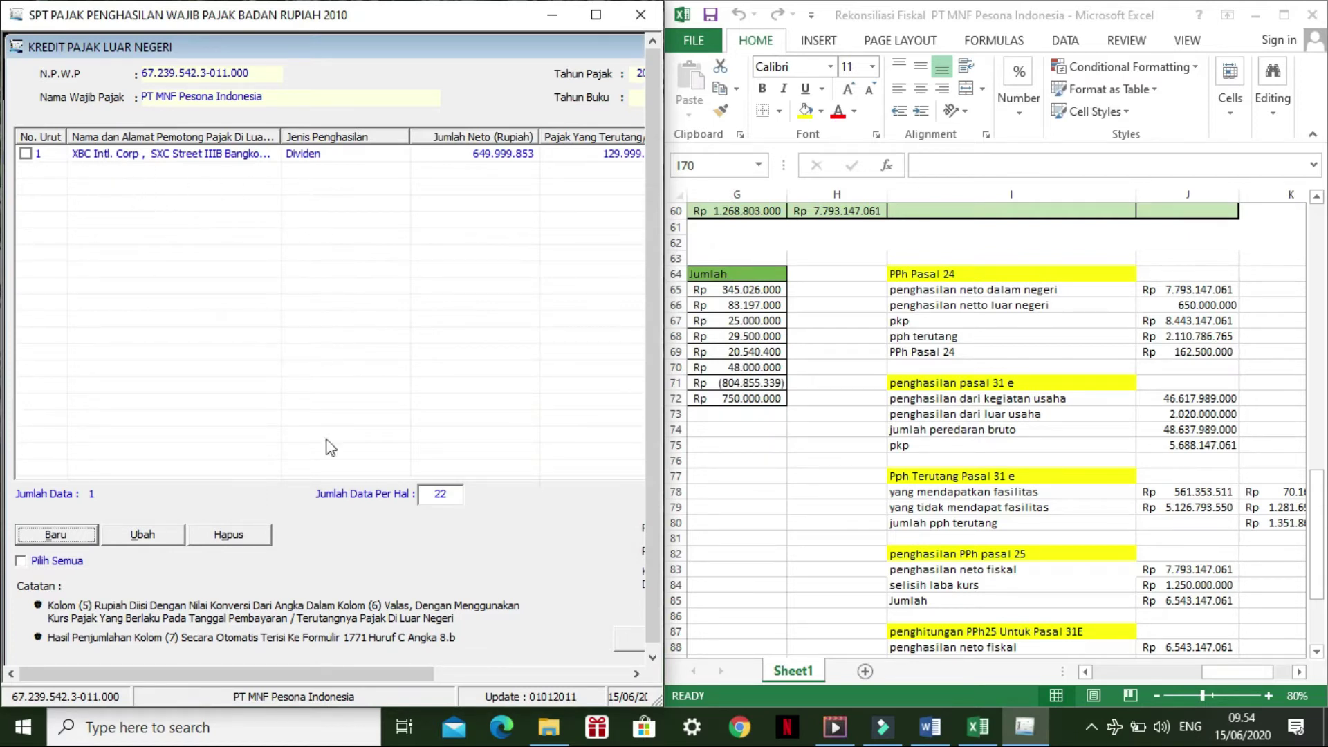
# Step: Close the Kredit Pajak Luar Negeri form and maximize the eSPT window
pyautogui.moveTo(288, 667); pyautogui.dragTo(456, 679)
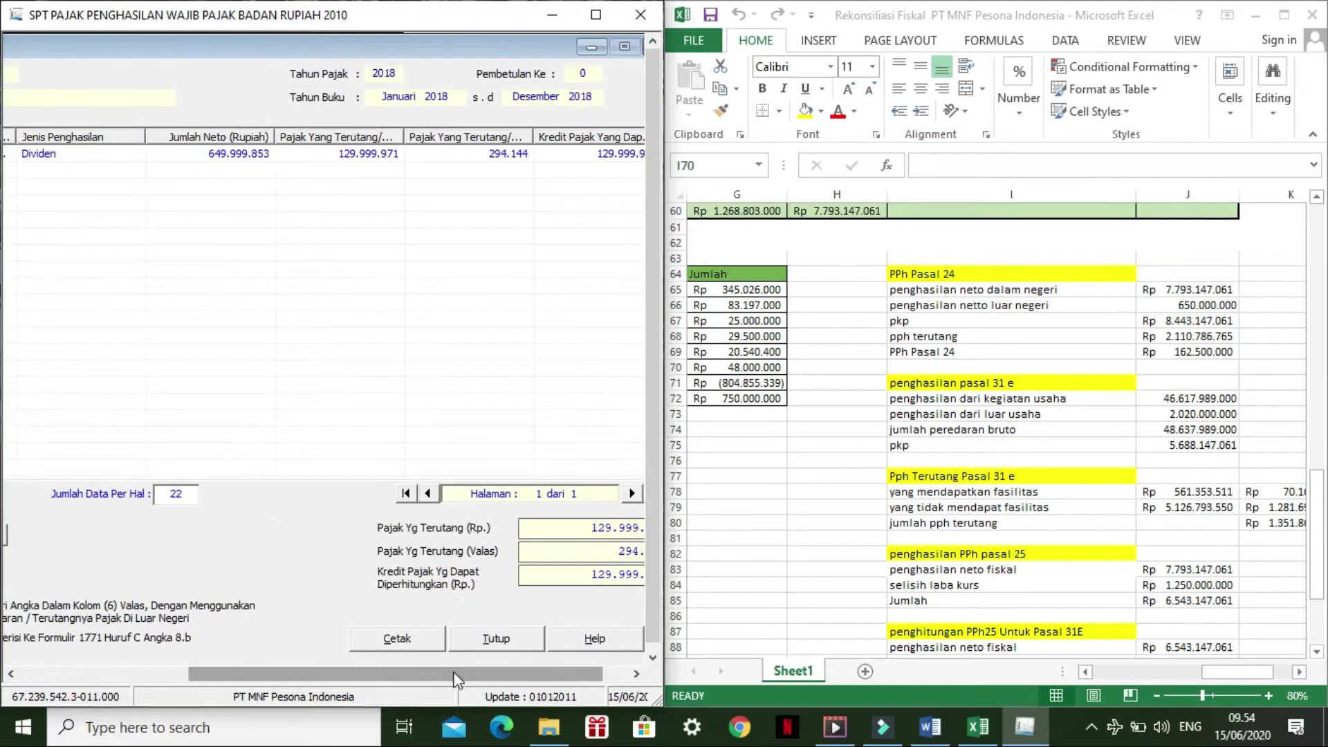
pyautogui.click(520, 645)
pyautogui.click(595, 15)
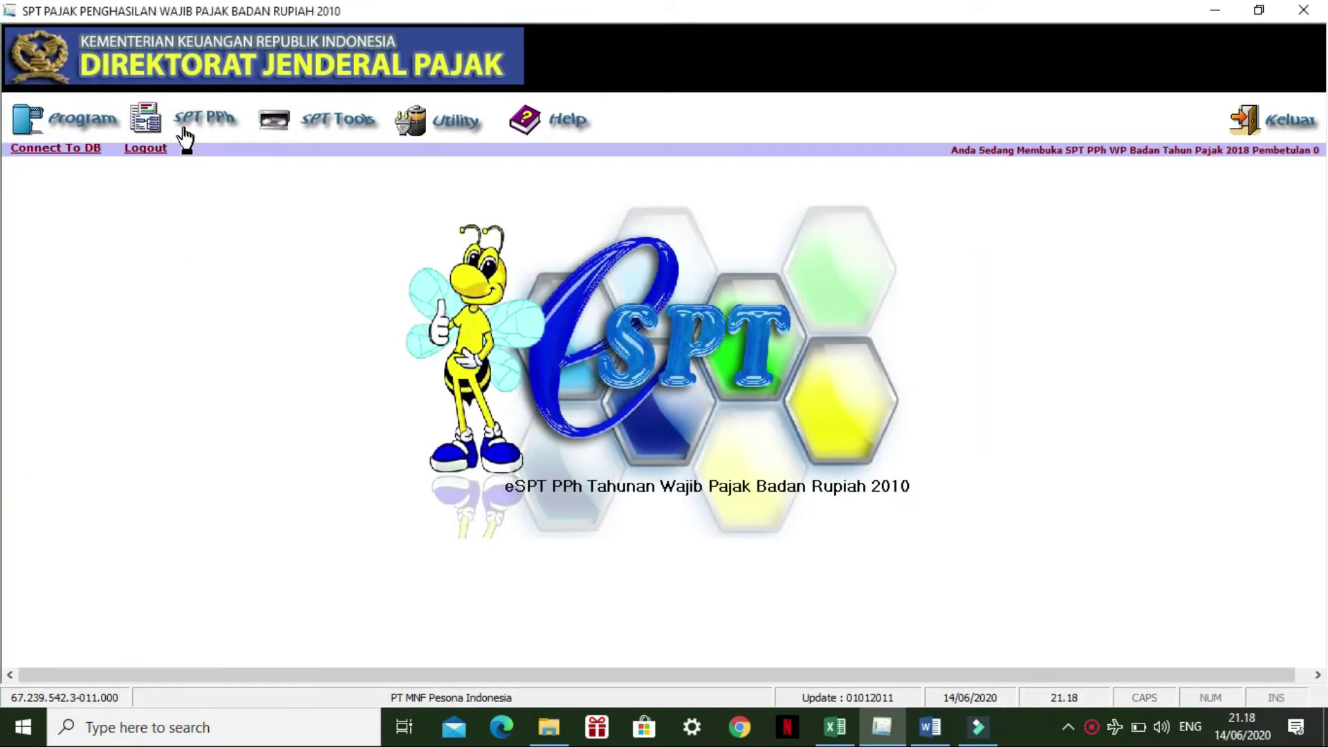
# Step: Open the Perhitungan Kompensasi Kerugian Fiskal special attachment and its Input Data Rugi/Laba Neto Fiskal dialog
pyautogui.click(188, 123)
pyautogui.moveTo(222, 148)
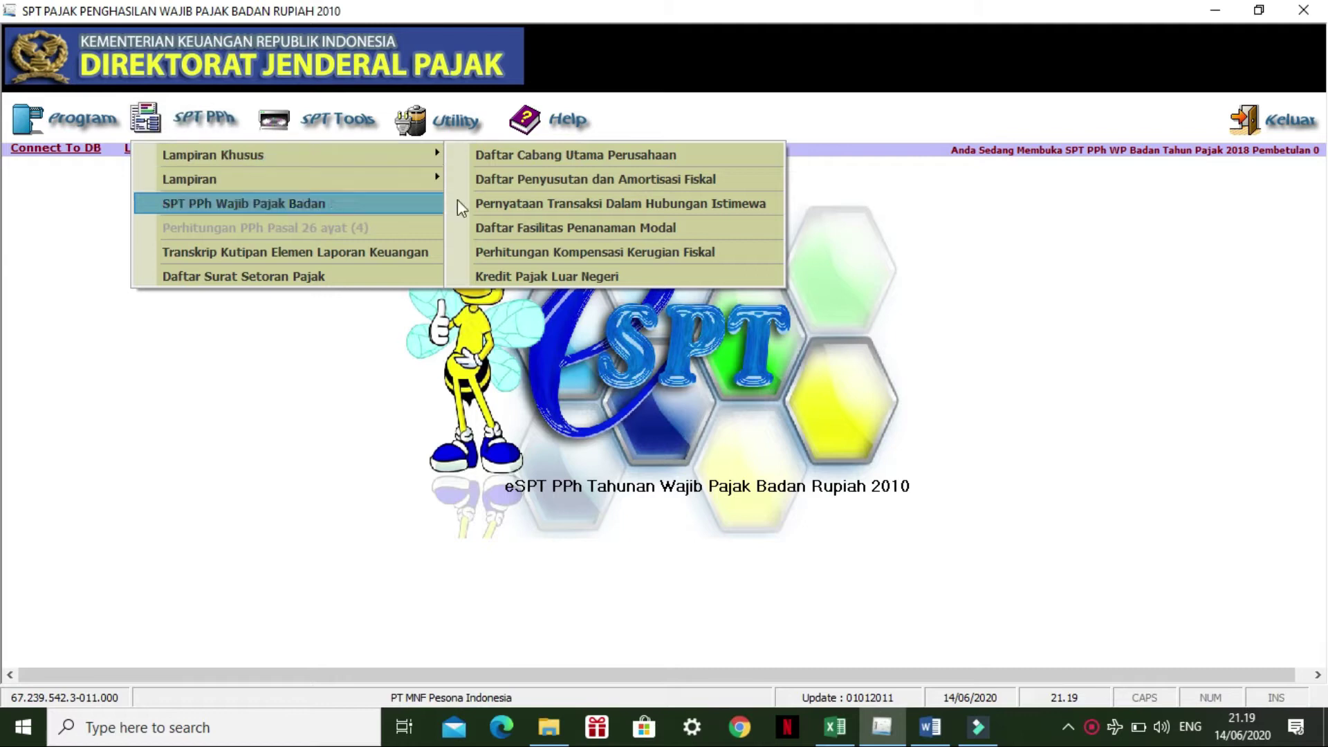
pyautogui.click(604, 256)
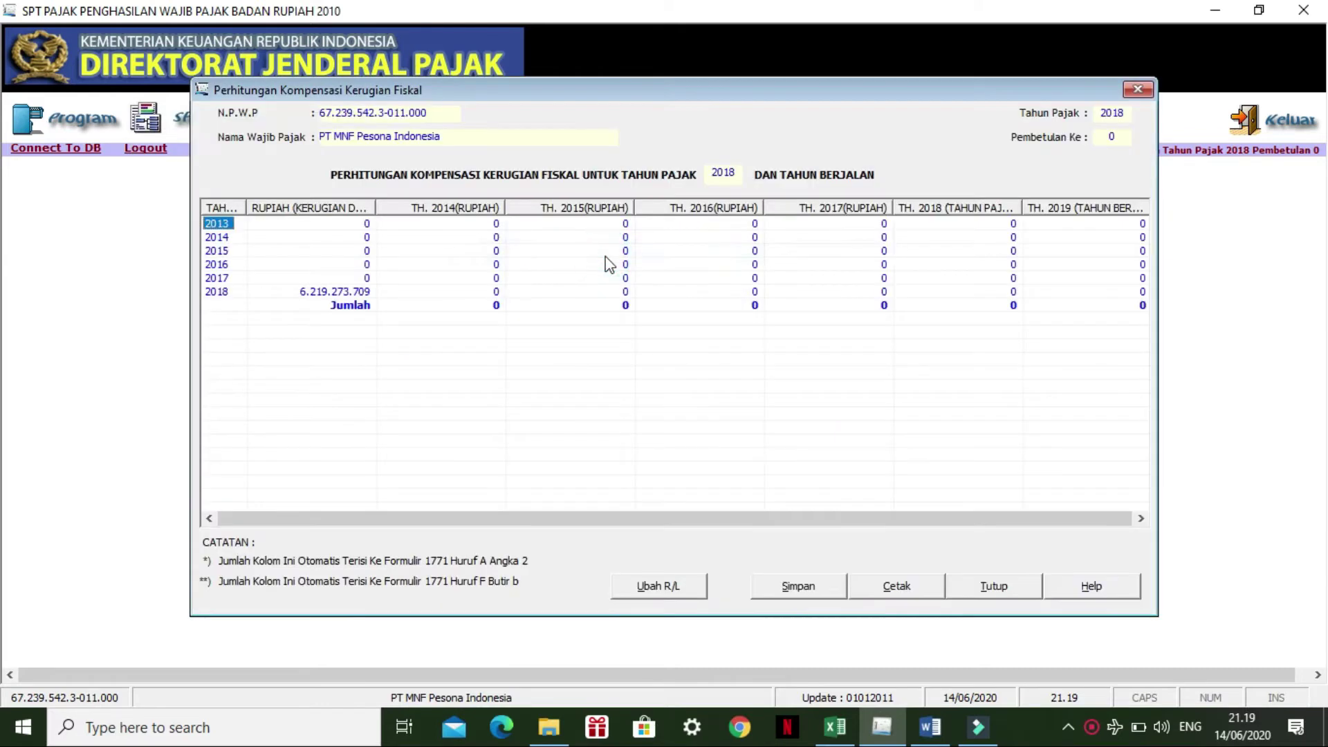
pyautogui.click(658, 585)
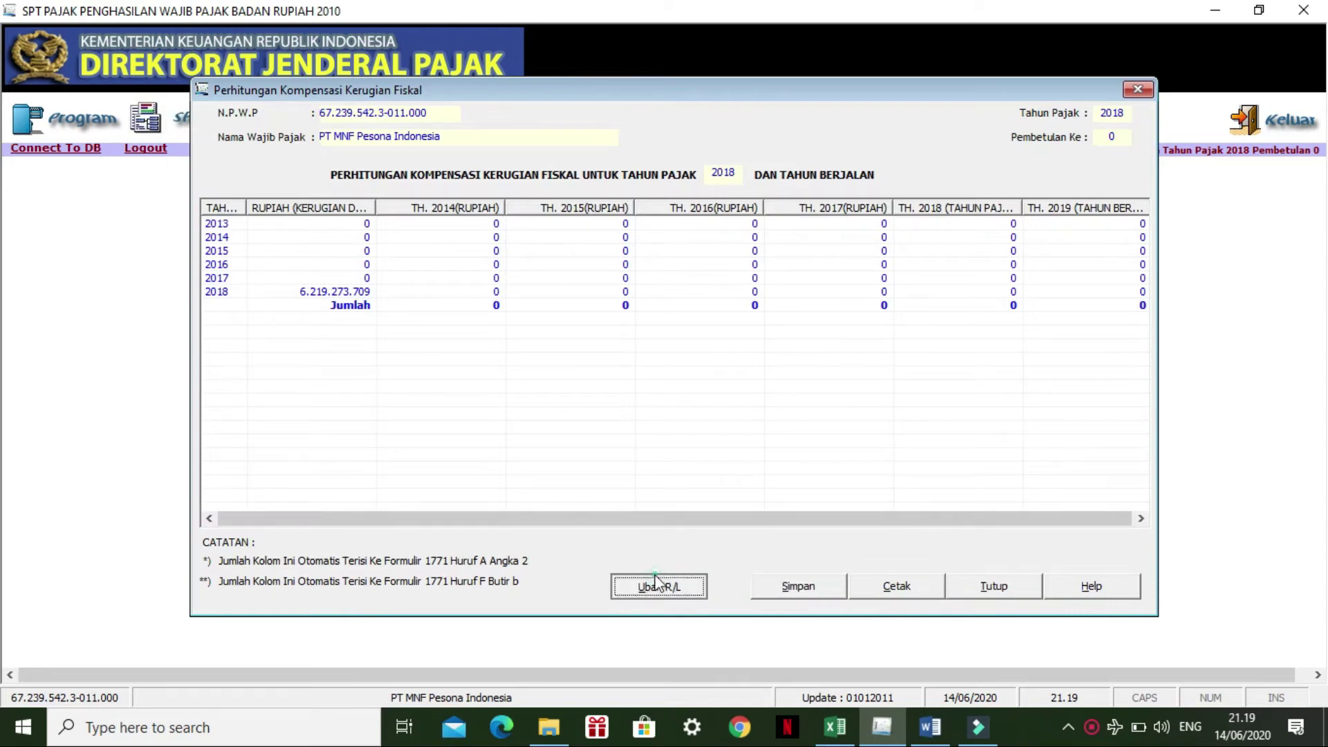
pyautogui.moveTo(577, 235); pyautogui.dragTo(412, 231)
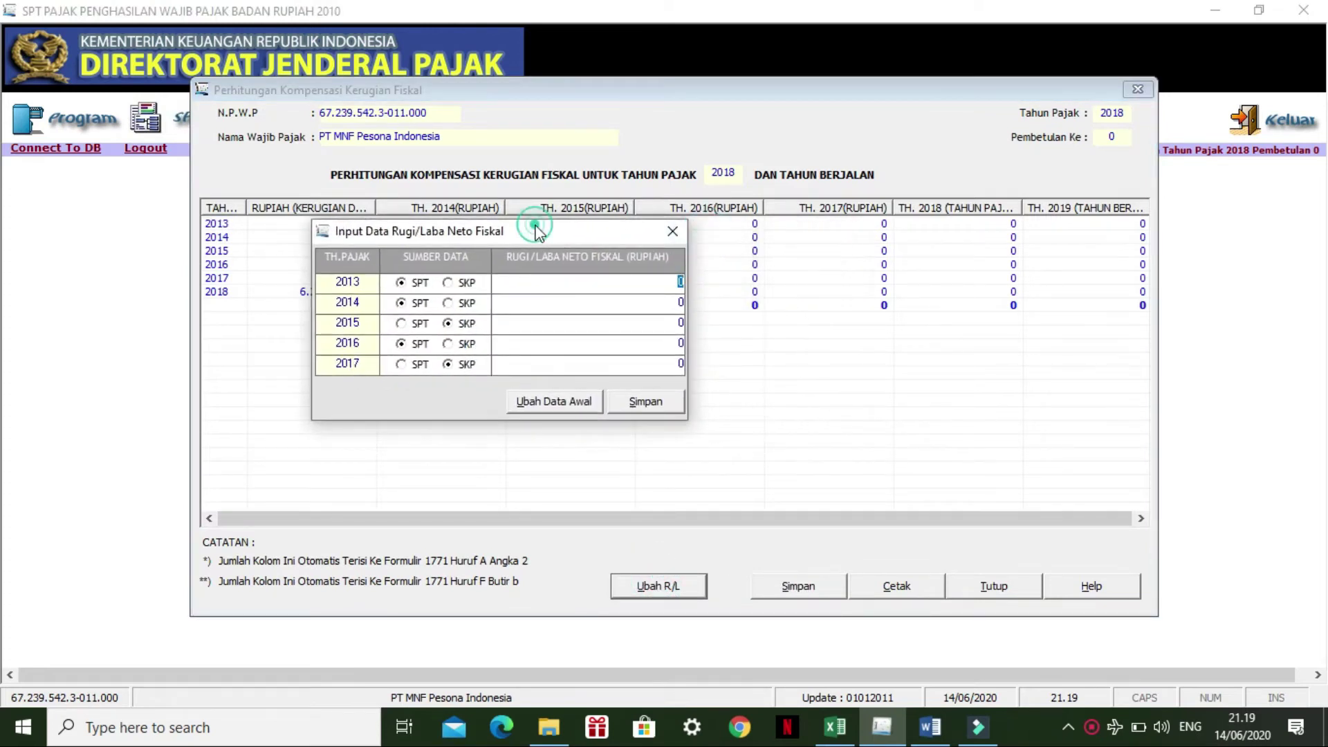
pyautogui.click(932, 730)
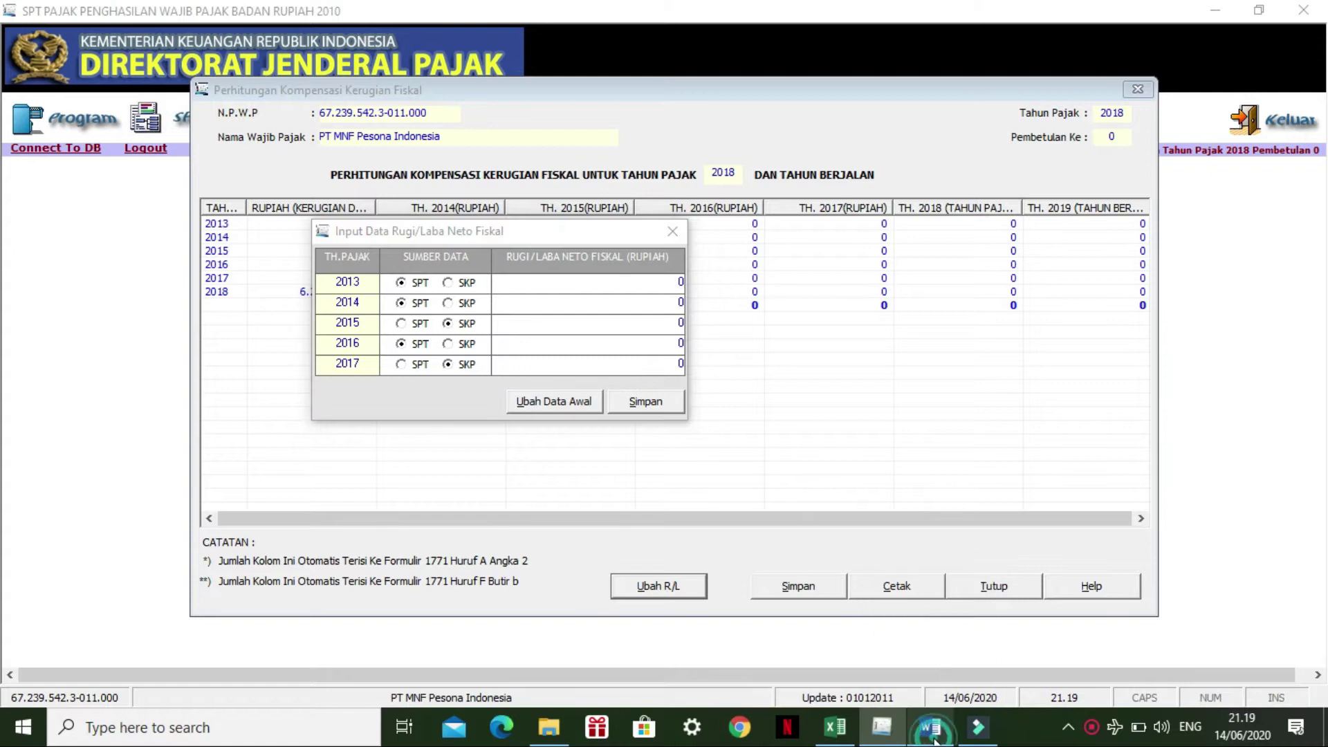
pyautogui.scroll(-12, 365, 566)
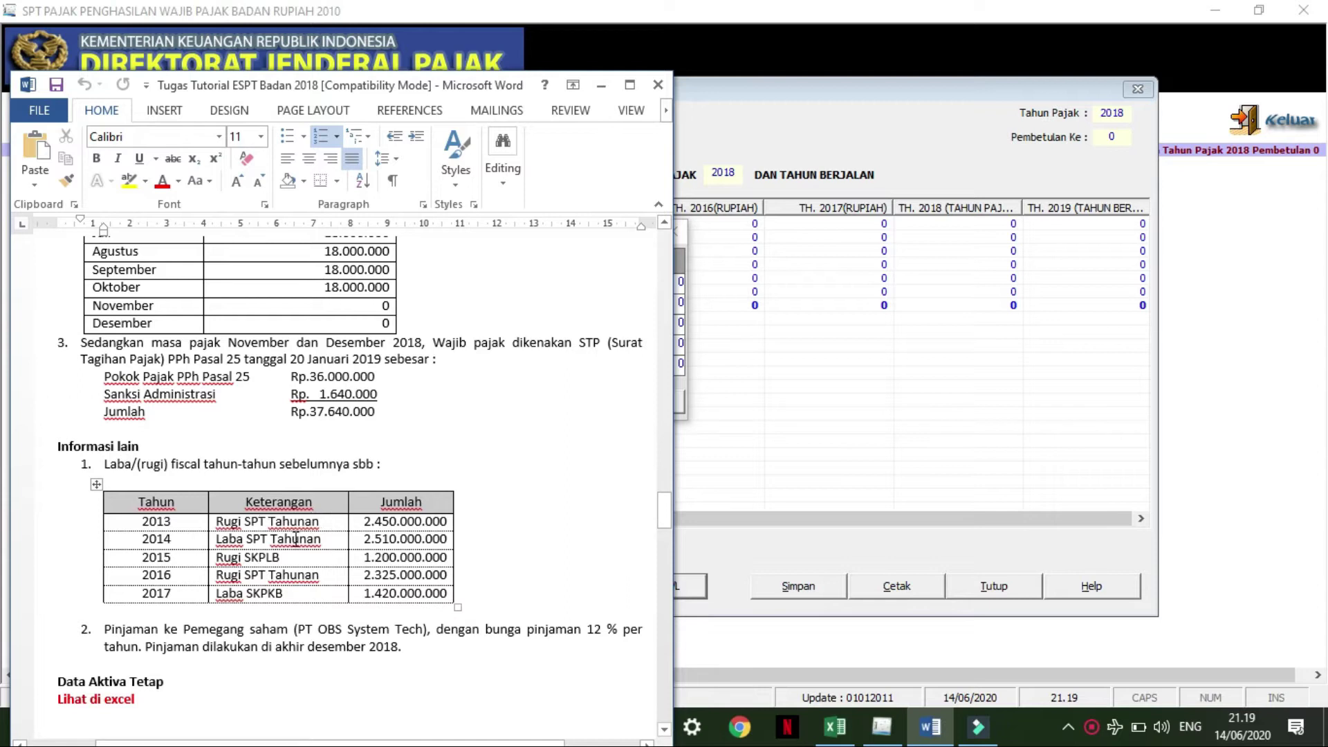
pyautogui.click(804, 327)
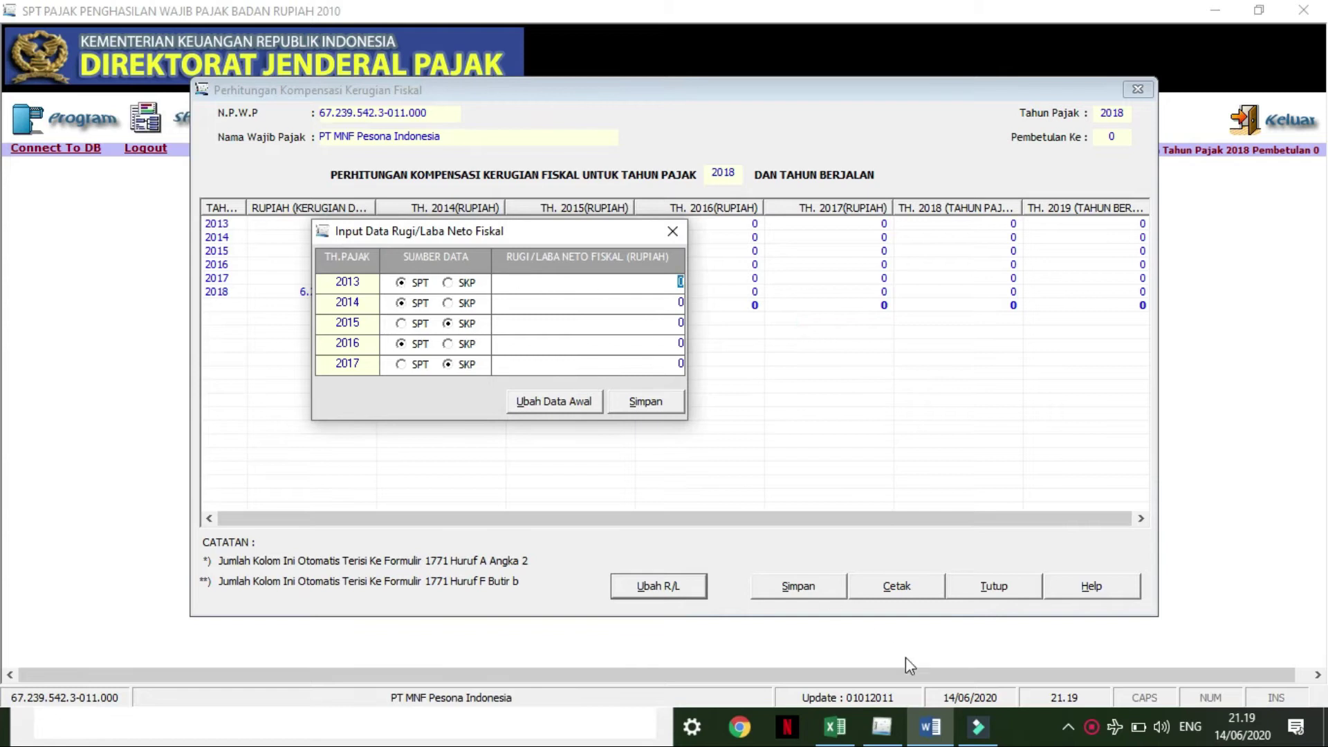
pyautogui.click(922, 728)
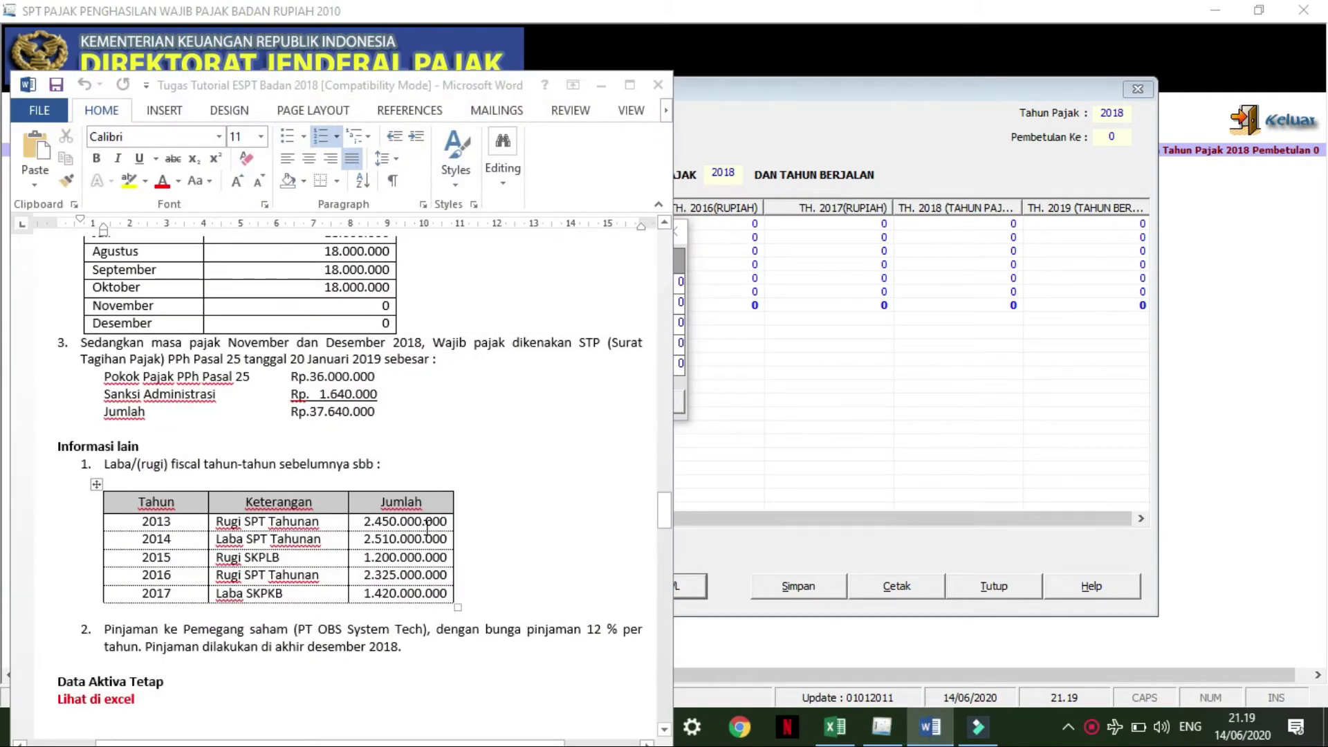
pyautogui.click(759, 475)
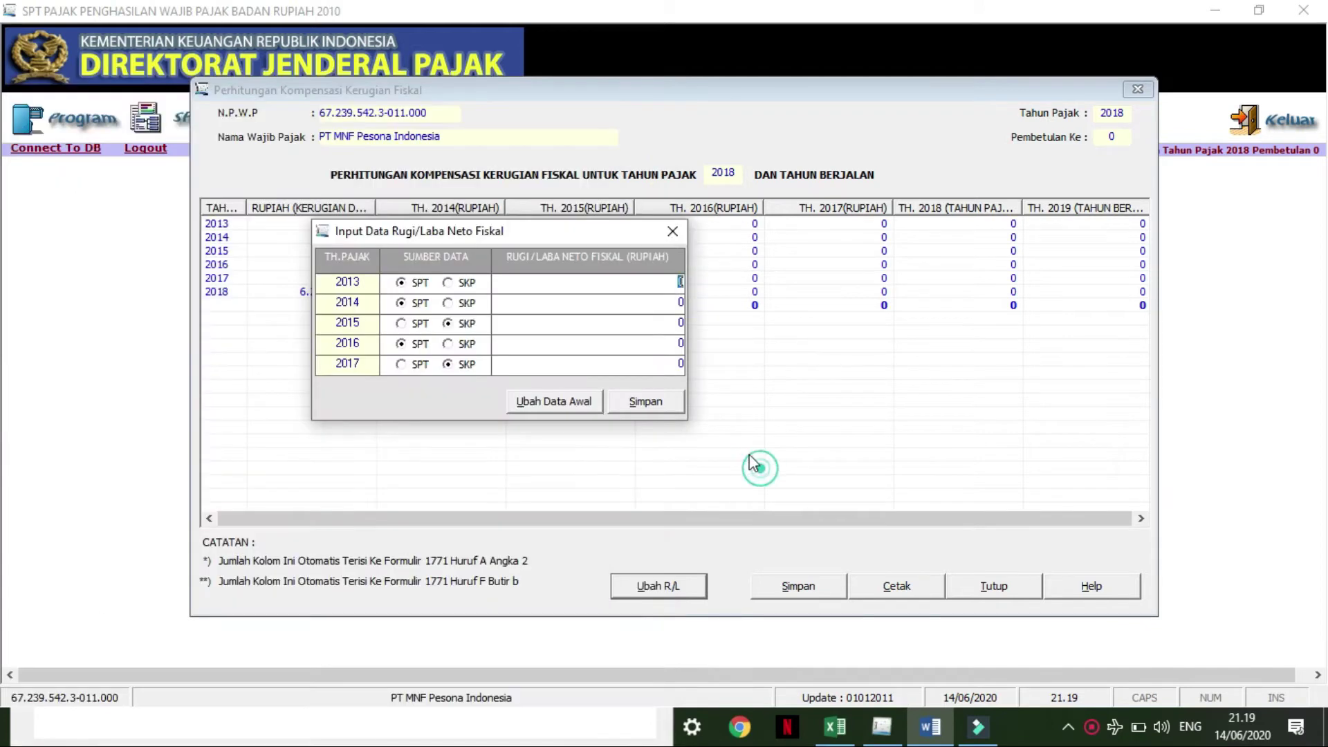
pyautogui.click(608, 283)
pyautogui.write('-24500')
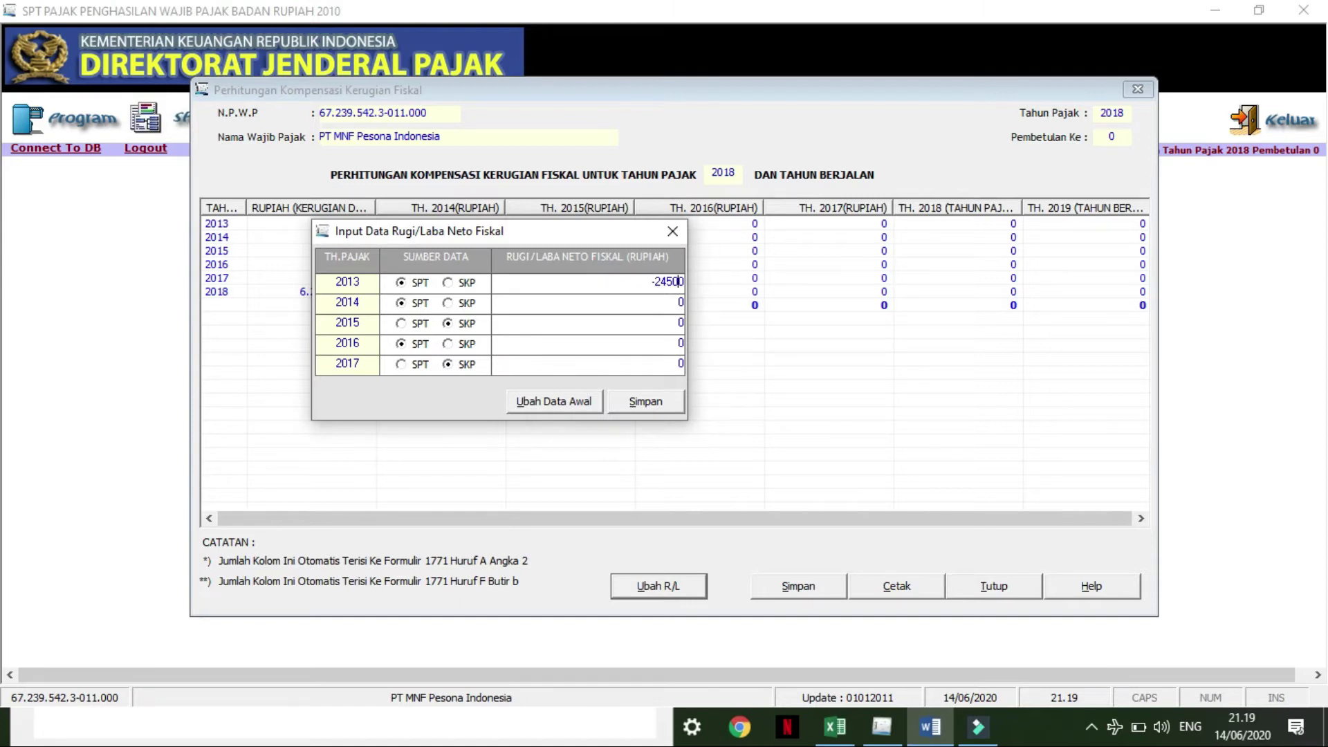
pyautogui.write('00000')
# Step: Check the 2014 result in the Word assignment and enter 2.510.000.000 as the 2014 SPT fiscal profit
pyautogui.click(591, 302)
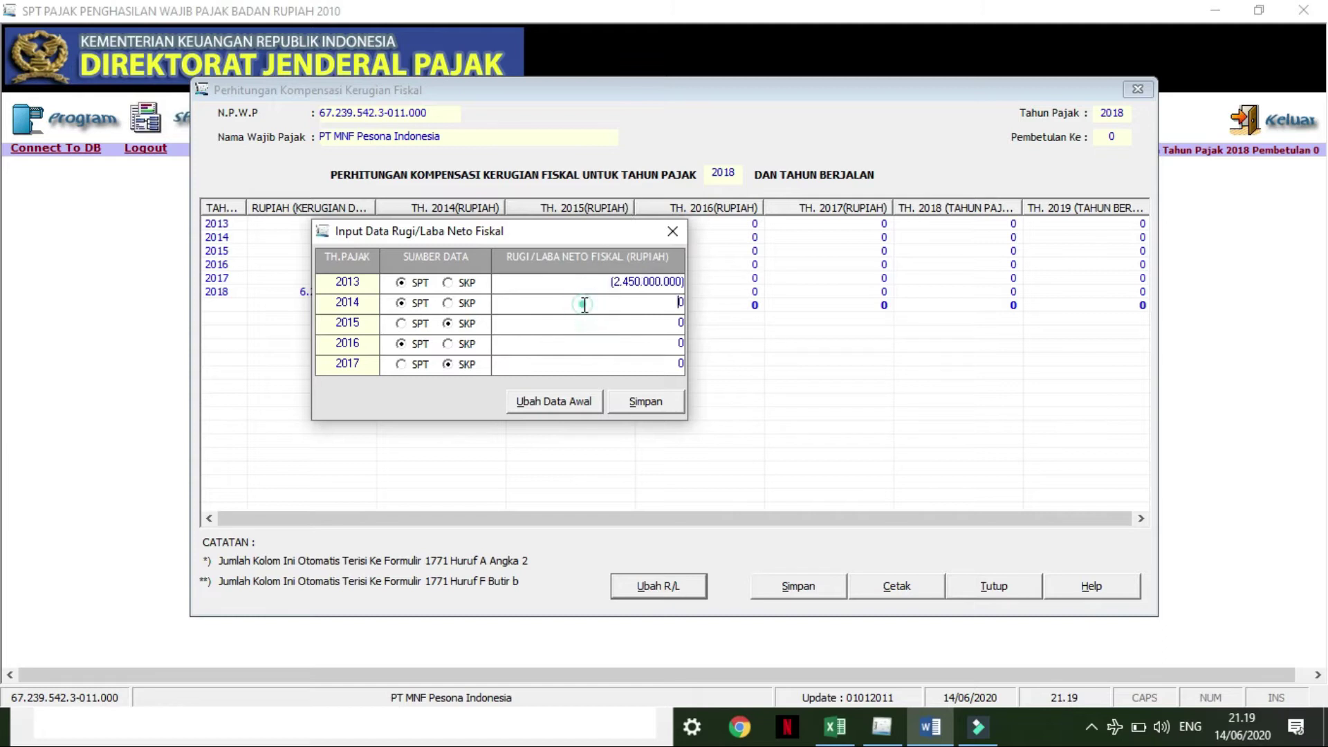
pyautogui.click(930, 726)
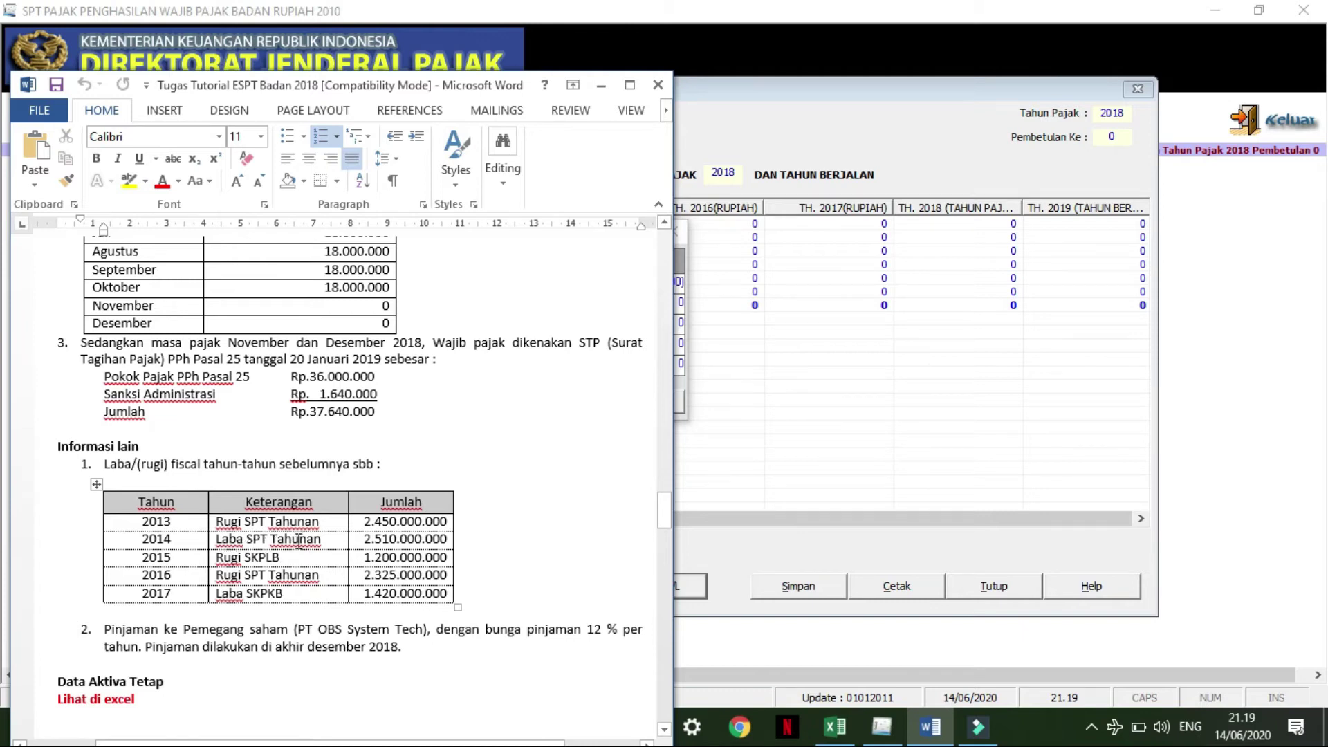
pyautogui.click(818, 488)
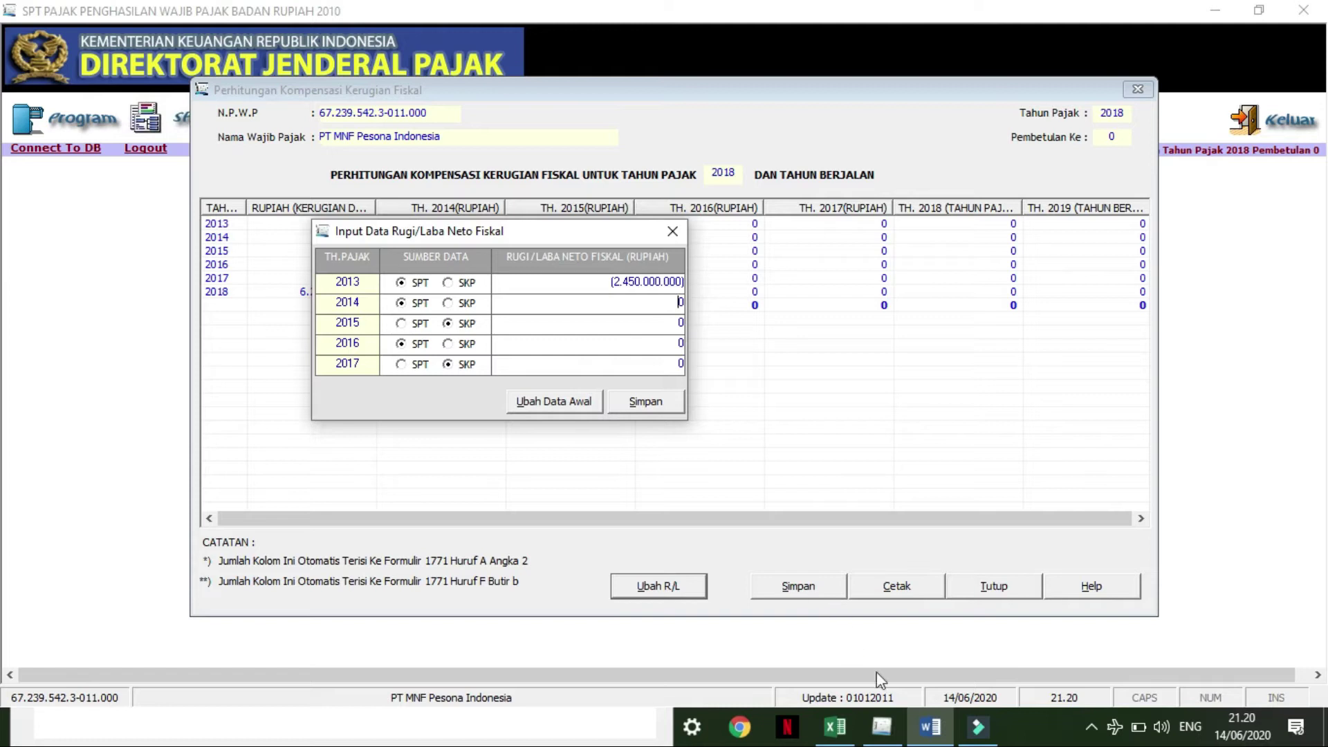
pyautogui.click(930, 738)
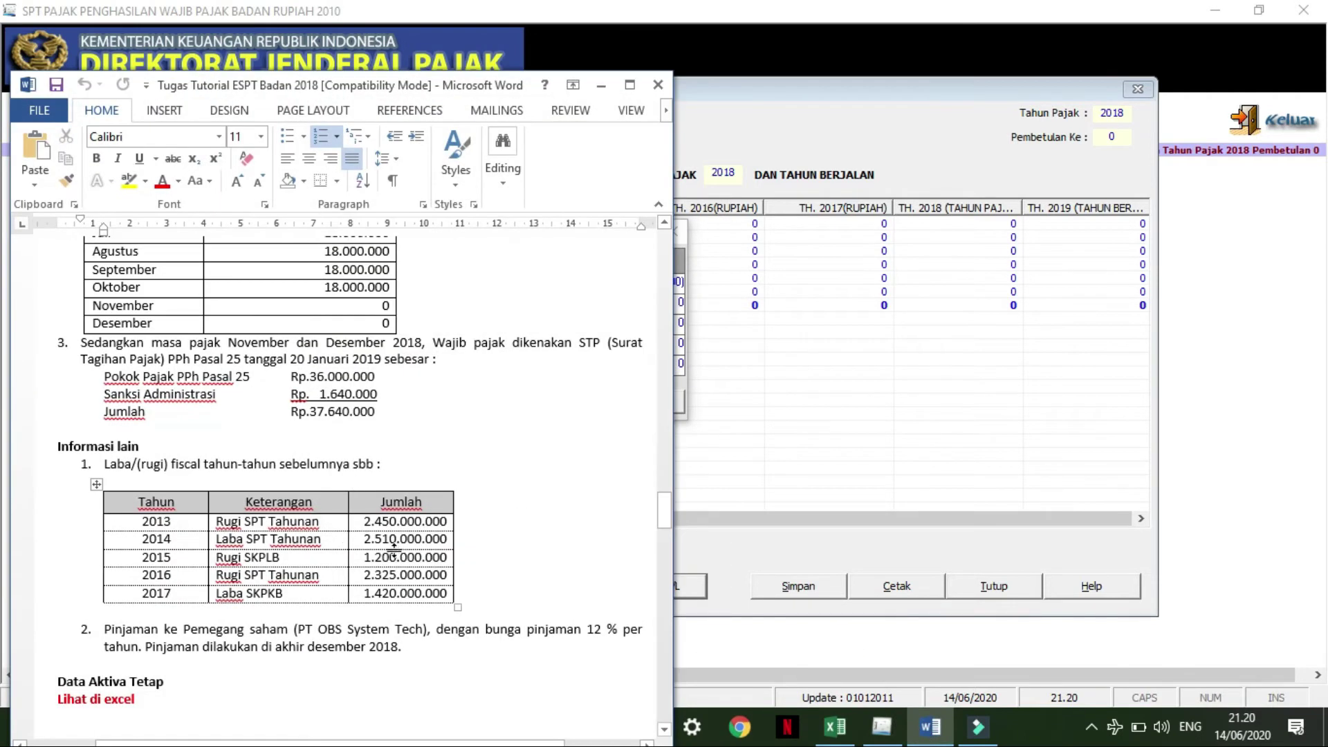
pyautogui.click(829, 434)
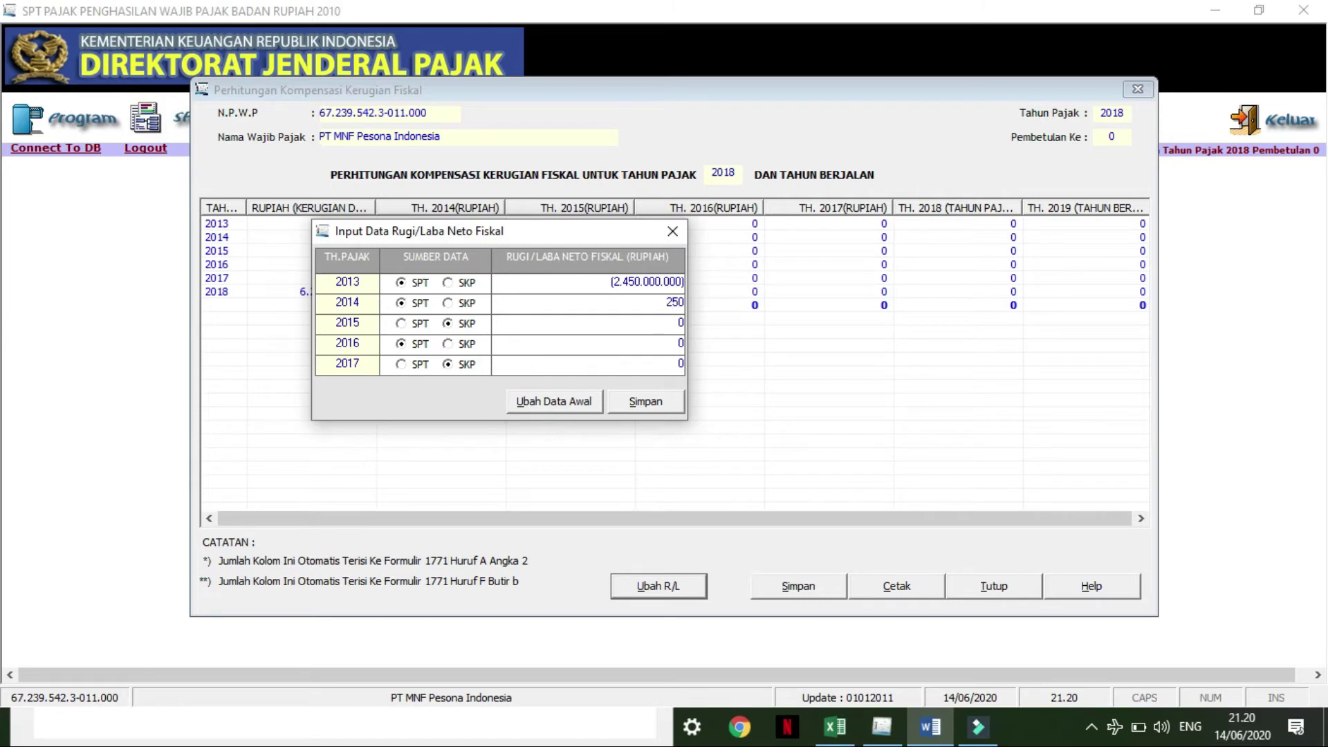
pyautogui.write('000000')
pyautogui.click(554, 323)
pyautogui.click(930, 727)
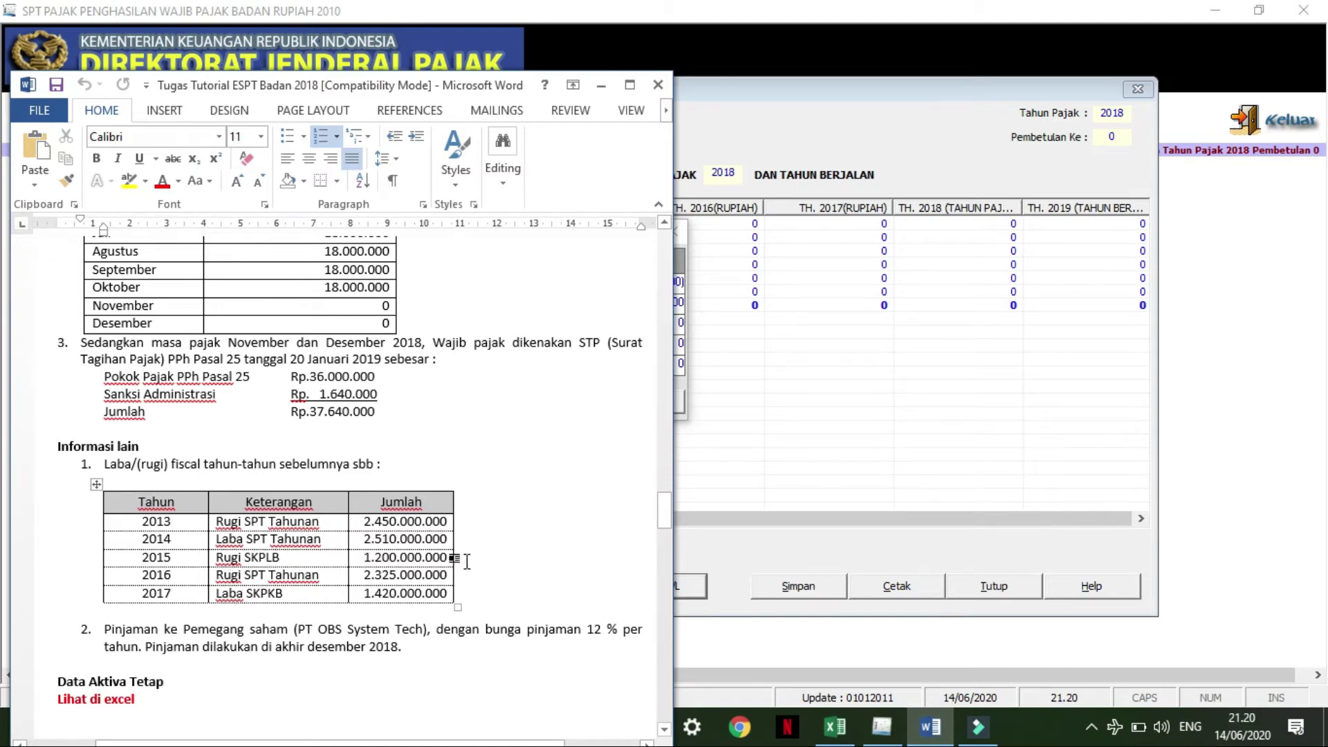
pyautogui.click(972, 444)
pyautogui.click(449, 324)
pyautogui.click(556, 326)
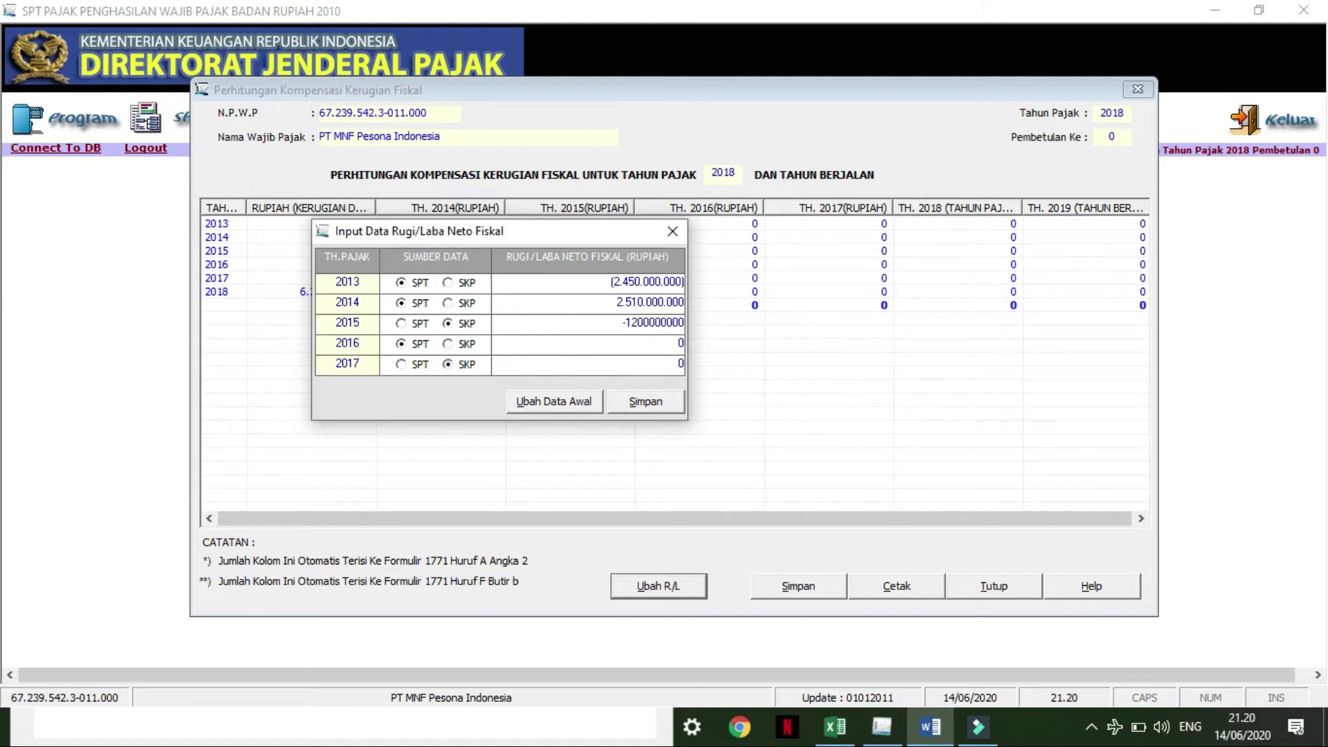
# Step: Check the 2016 result in the Word assignment and enter the 2016 SPT fiscal loss as negative 2.325.000.000
pyautogui.click(548, 341)
pyautogui.click(934, 727)
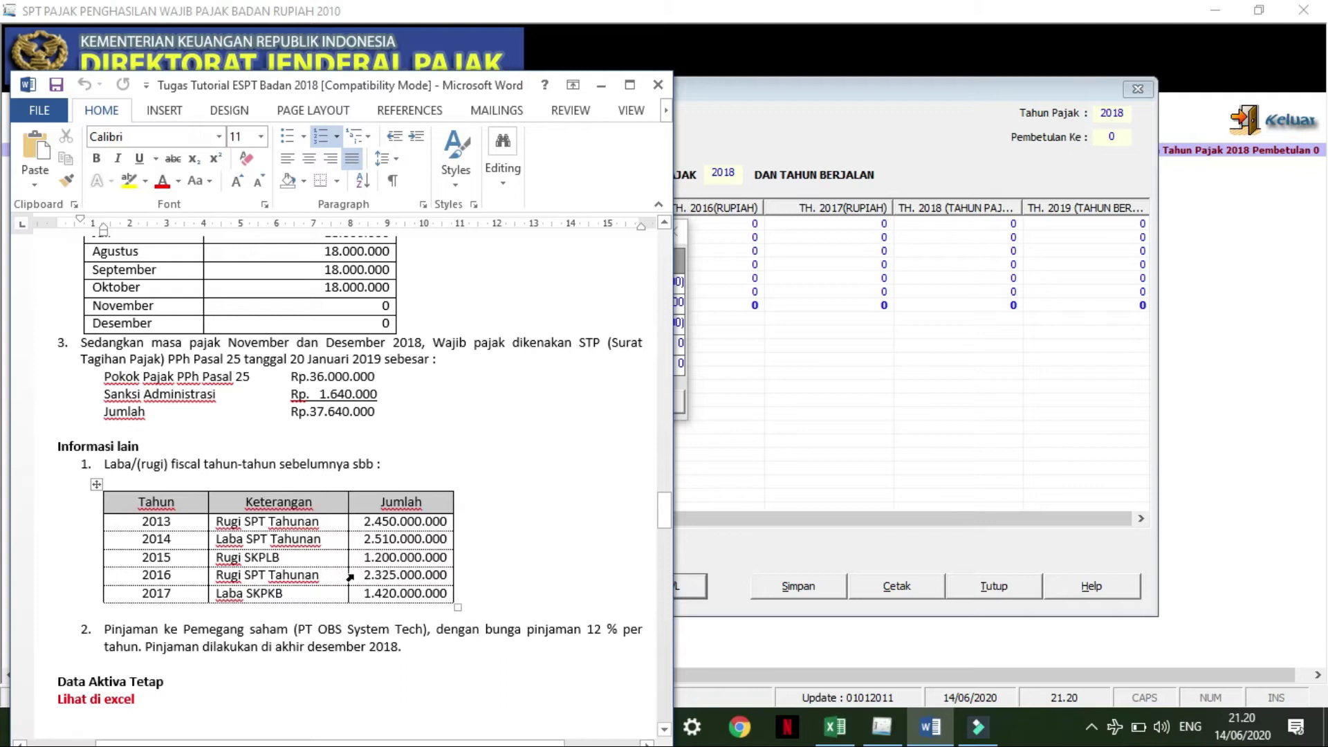
pyautogui.click(776, 500)
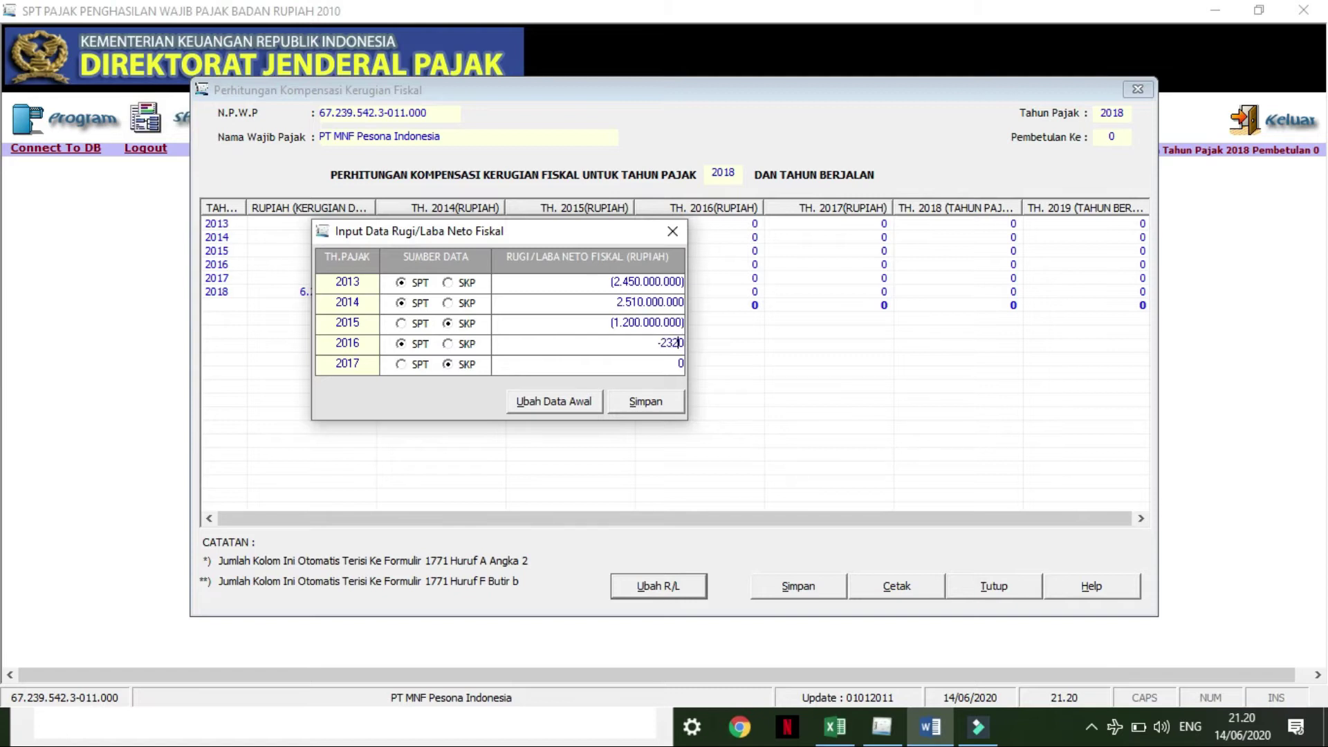
pyautogui.write('00')
pyautogui.write('00')
# Step: Check the 2017 result in the Word assignment and enter 1.420.000.000 as the 2017 fiscal profit with SKP as its source
pyautogui.click(522, 363)
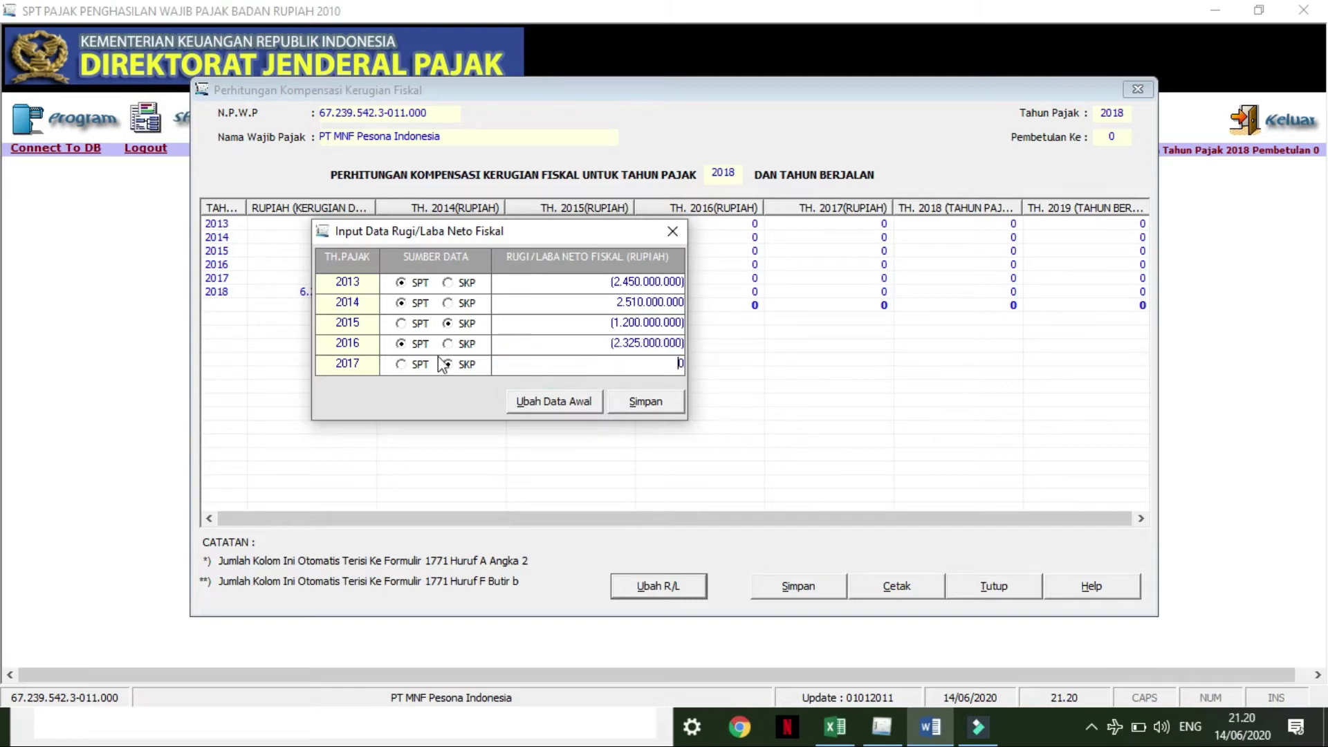
pyautogui.click(926, 728)
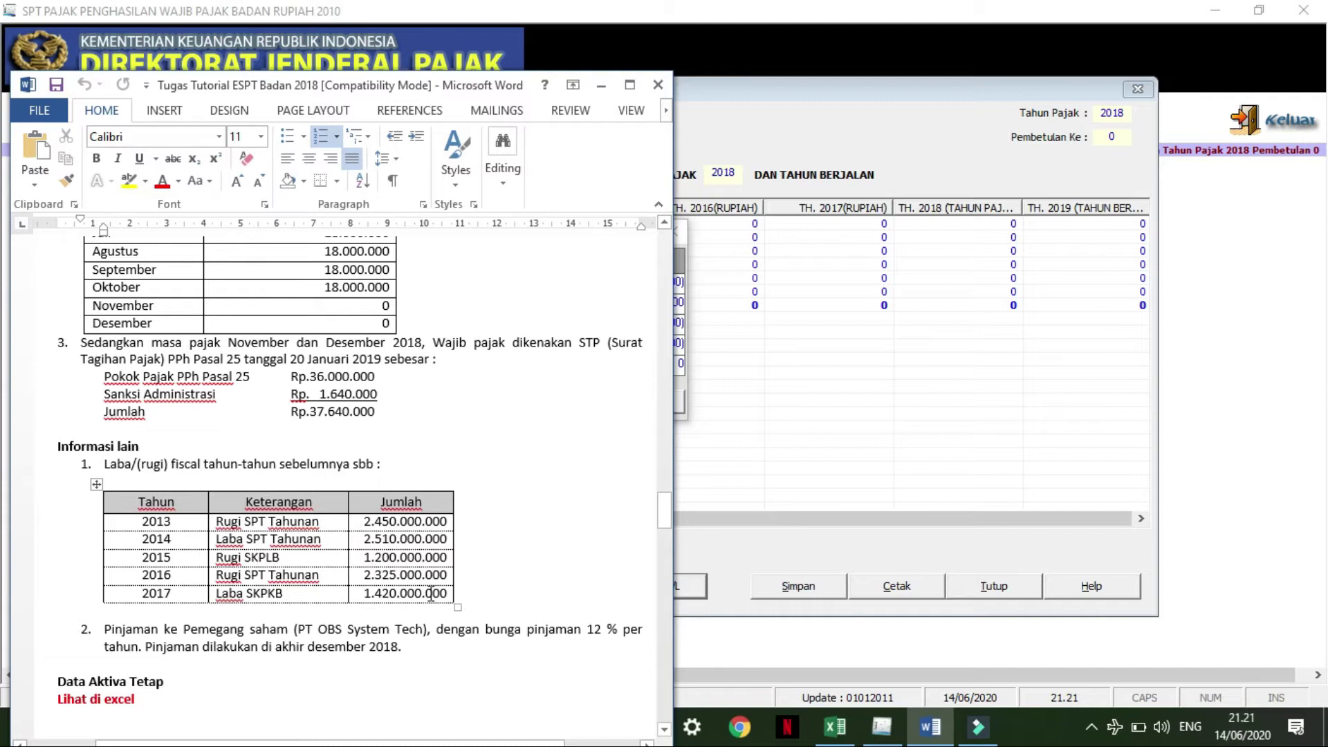
pyautogui.click(788, 499)
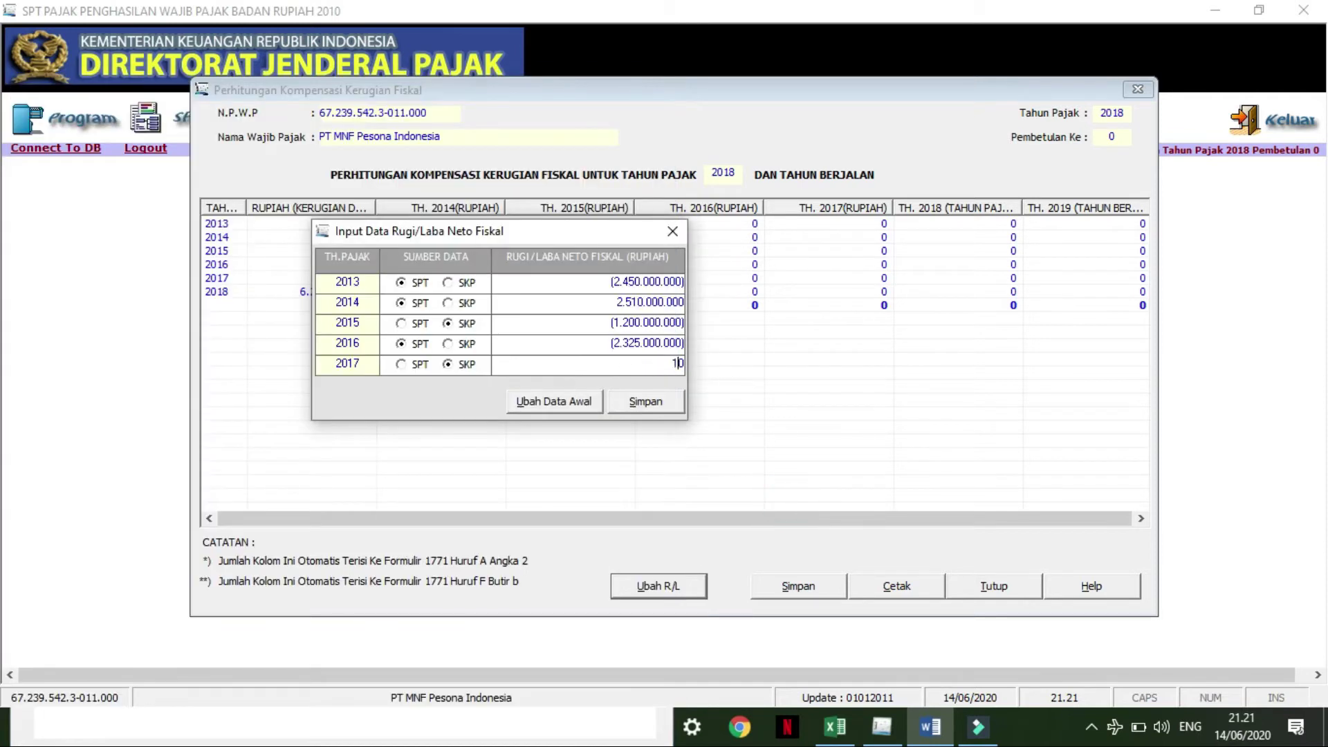
pyautogui.write('0')
pyautogui.write('00000')
pyautogui.click(533, 316)
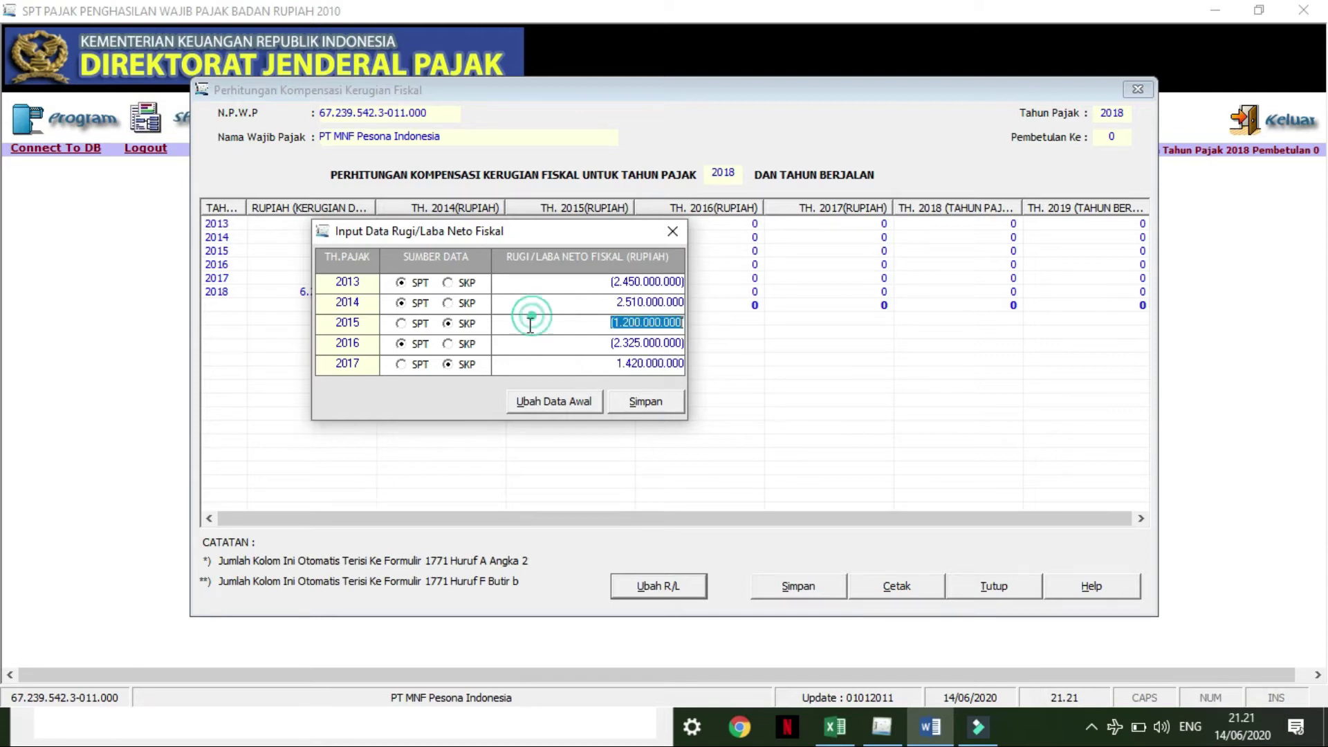
pyautogui.click(448, 364)
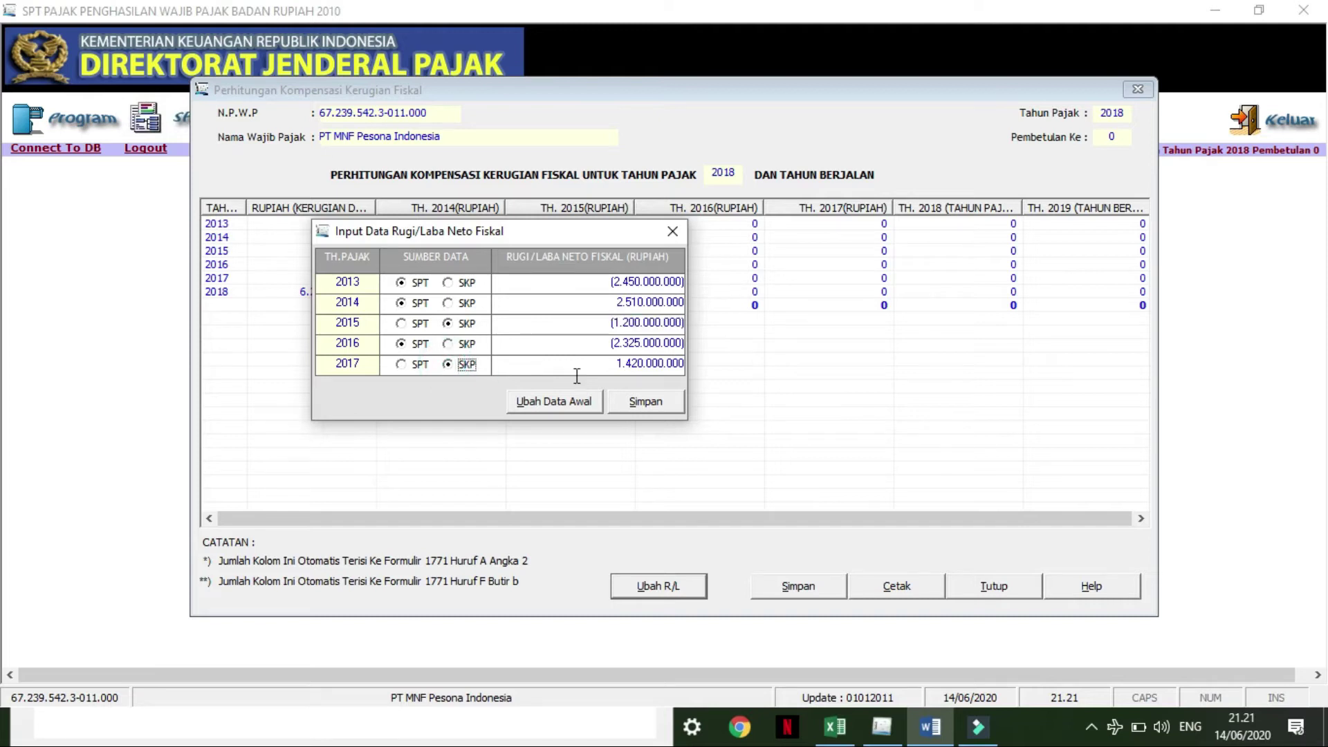
# Step: Save the 2013 to 2017 fiscal profit and loss data and close its input dialog
pyautogui.click(646, 407)
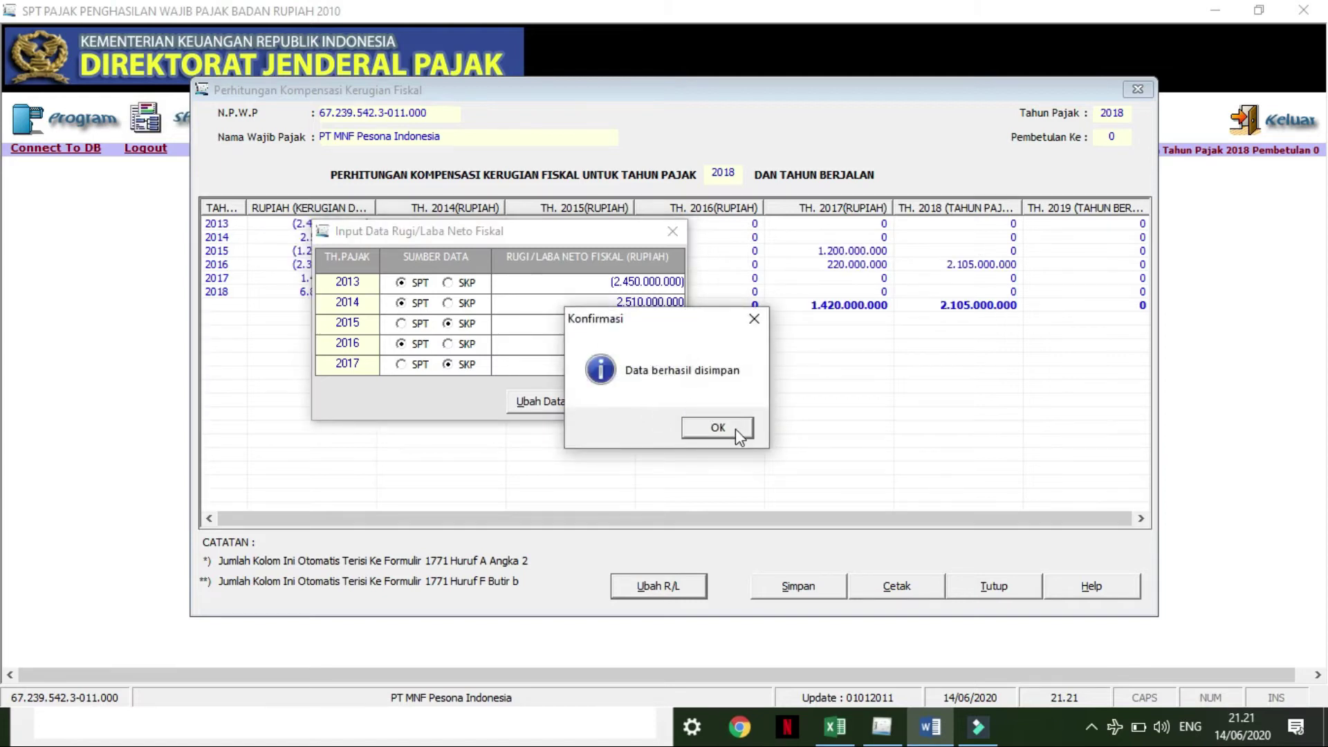
pyautogui.click(735, 427)
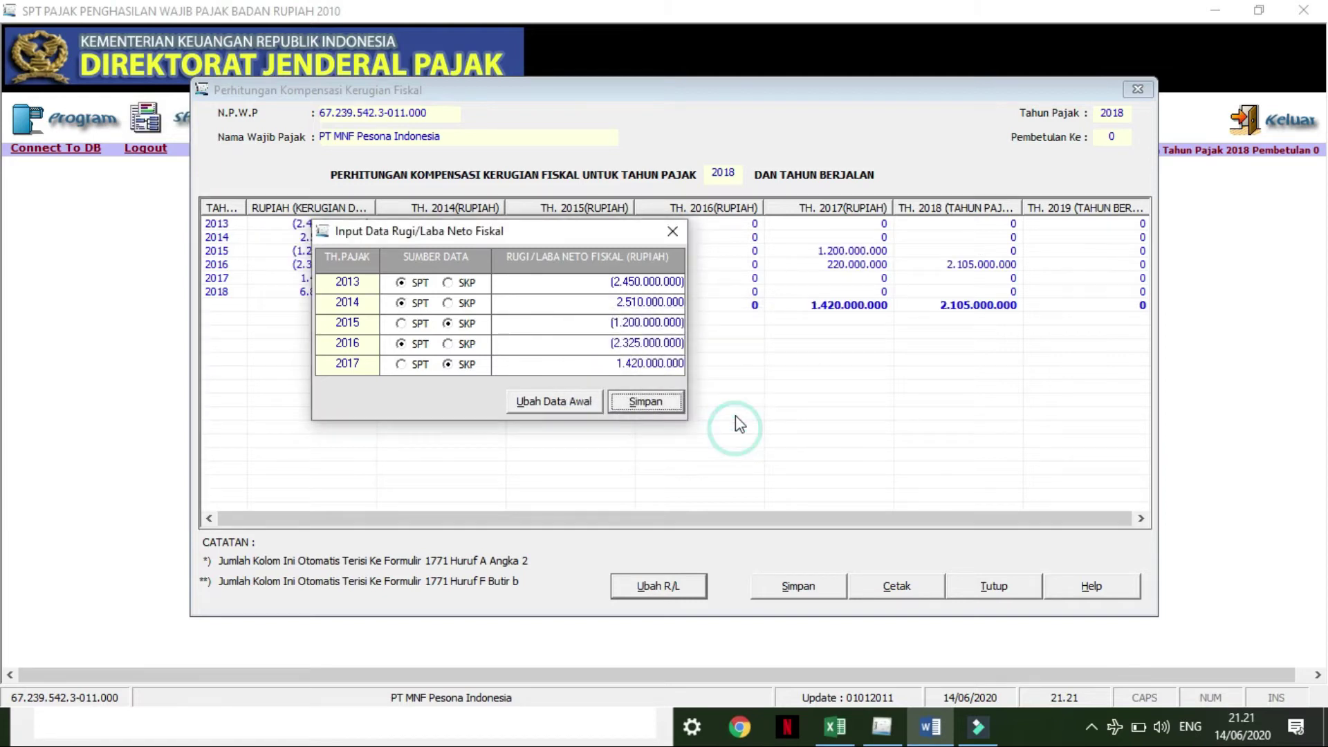
pyautogui.click(673, 231)
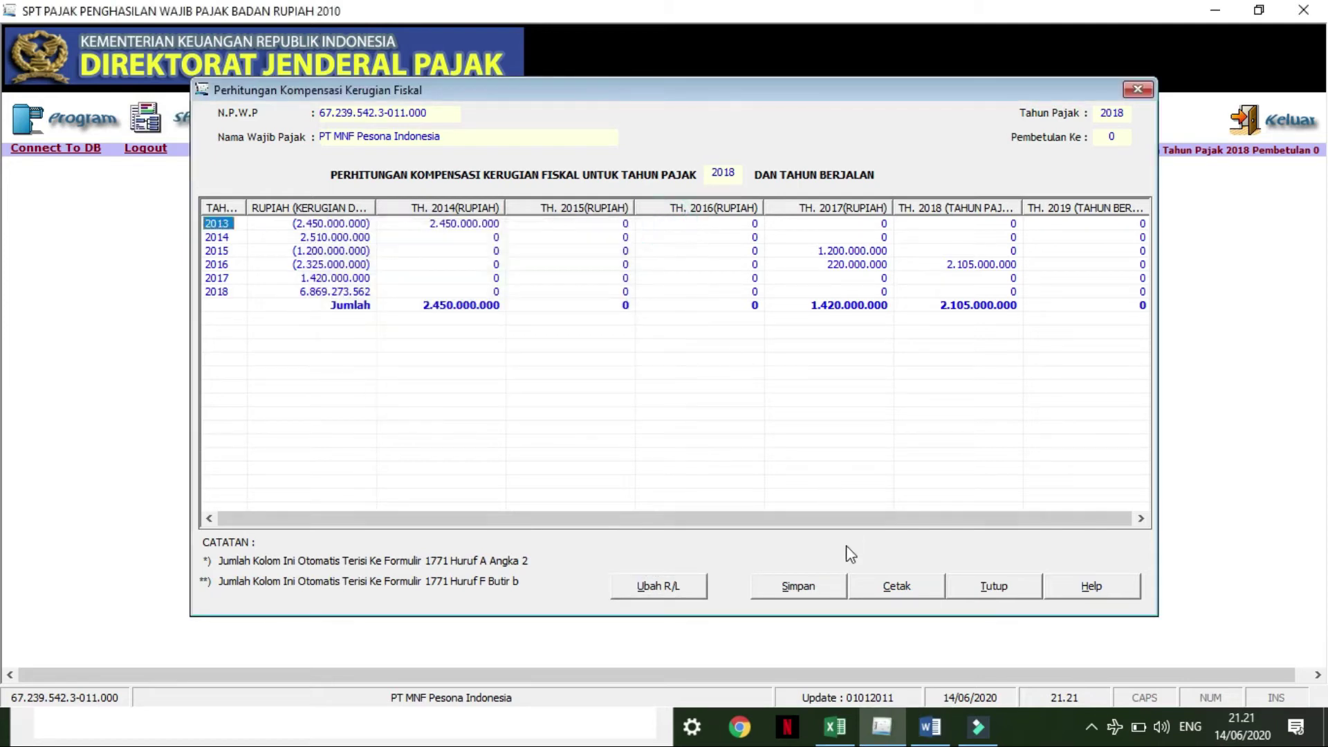
# Step: Save the fiscal loss compensation calculation for tax year 2018 and close the form
pyautogui.click(799, 588)
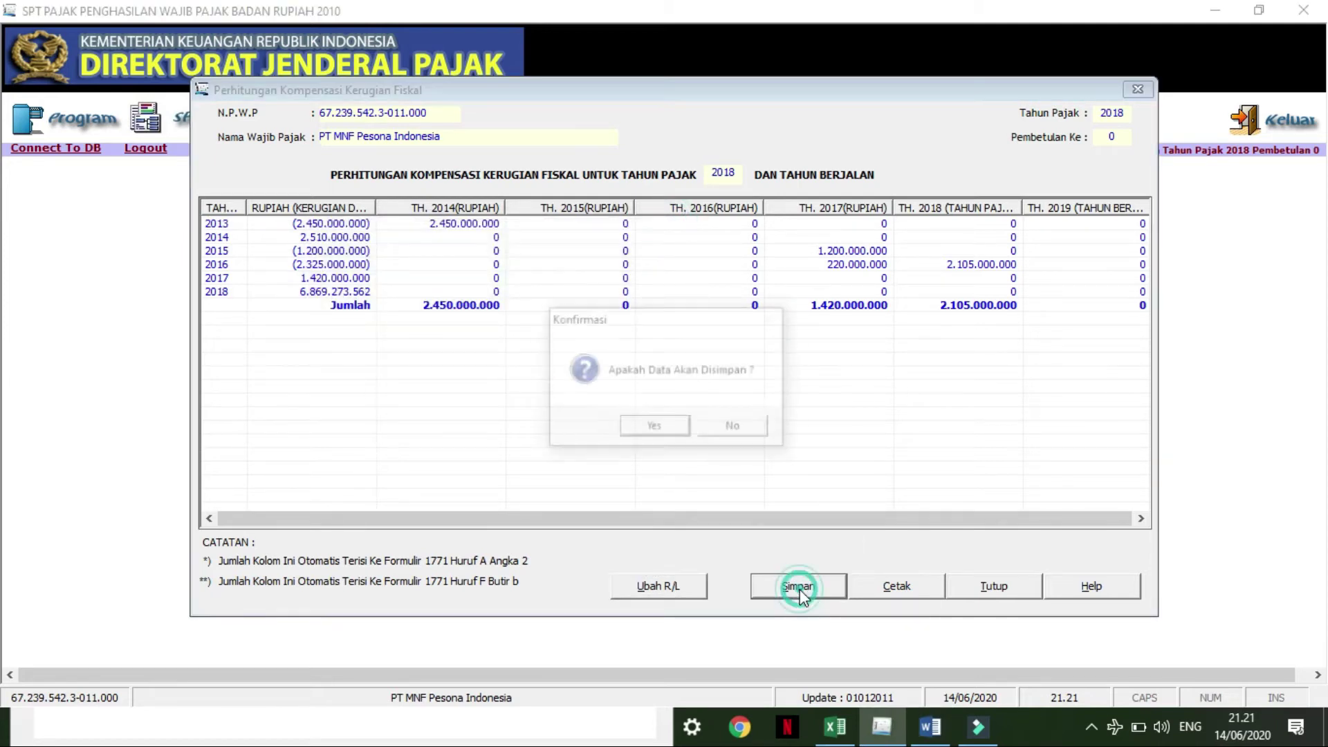
pyautogui.click(636, 427)
pyautogui.click(735, 425)
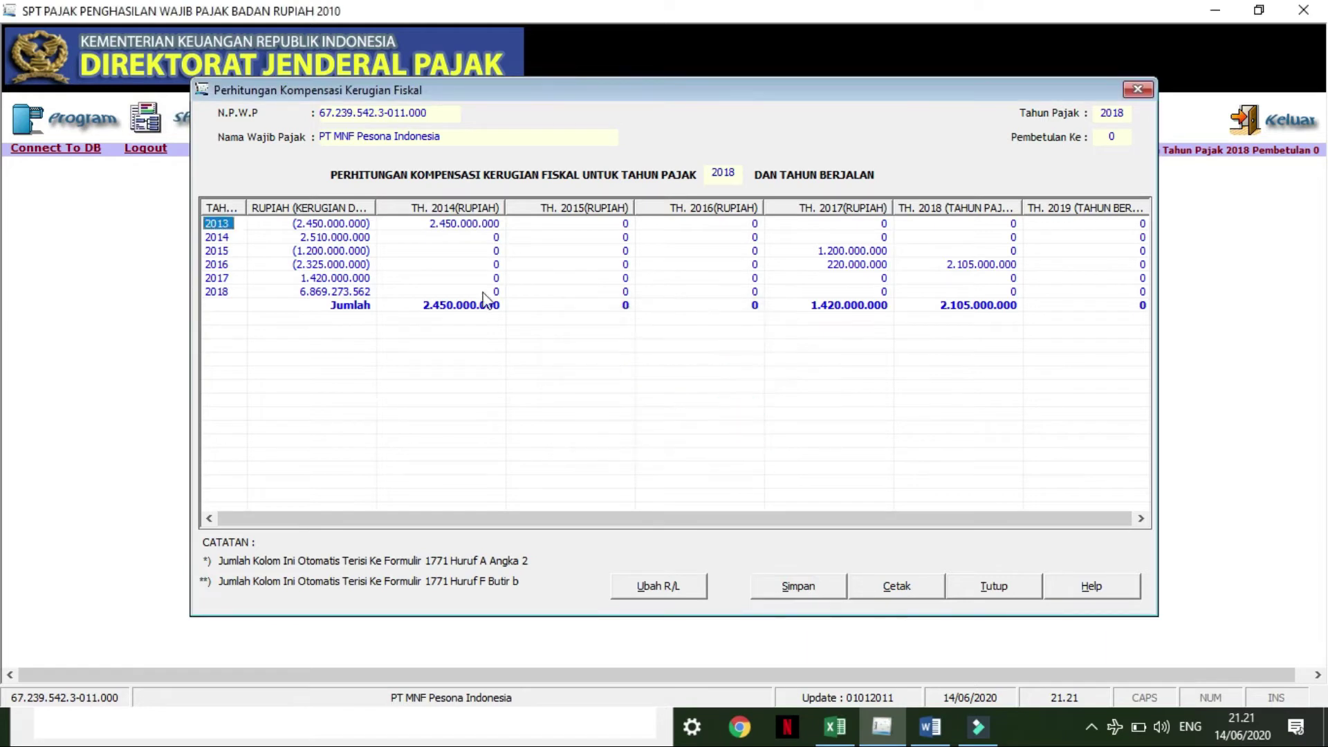
pyautogui.moveTo(816, 519); pyautogui.dragTo(882, 477)
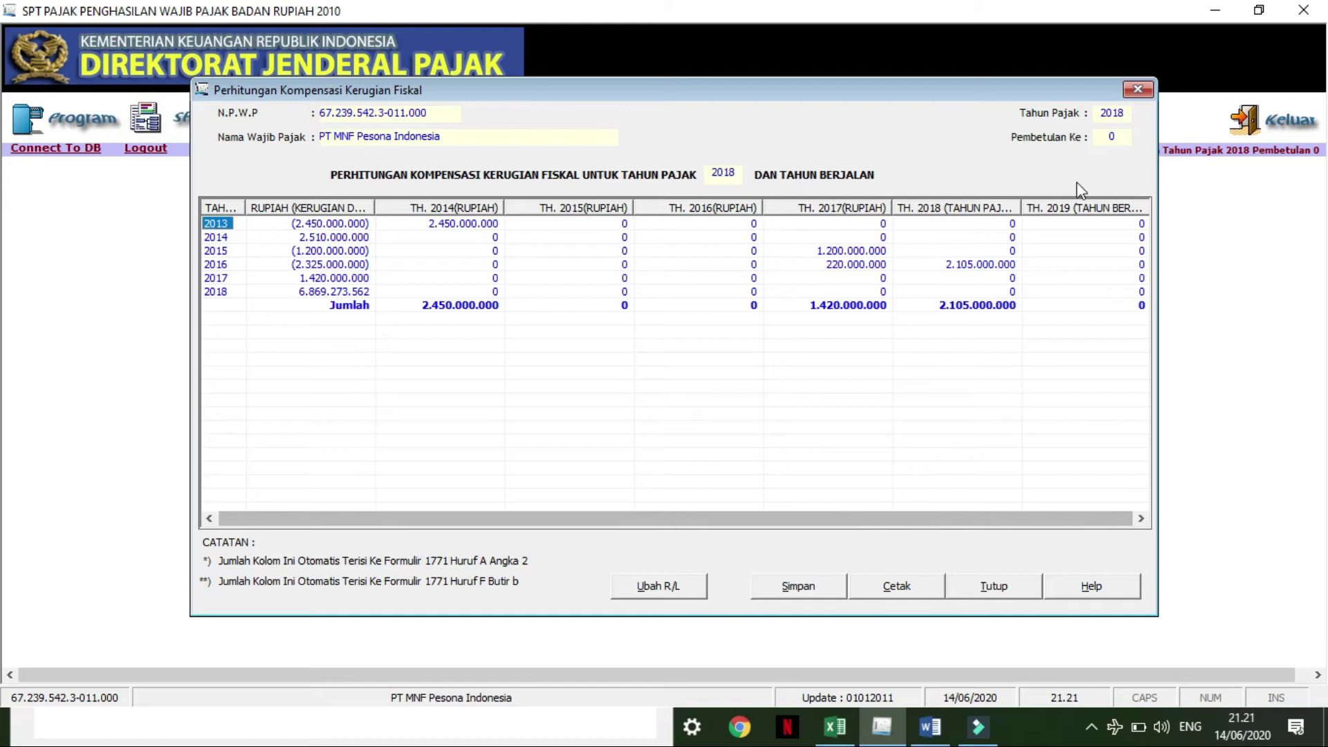
pyautogui.click(1140, 90)
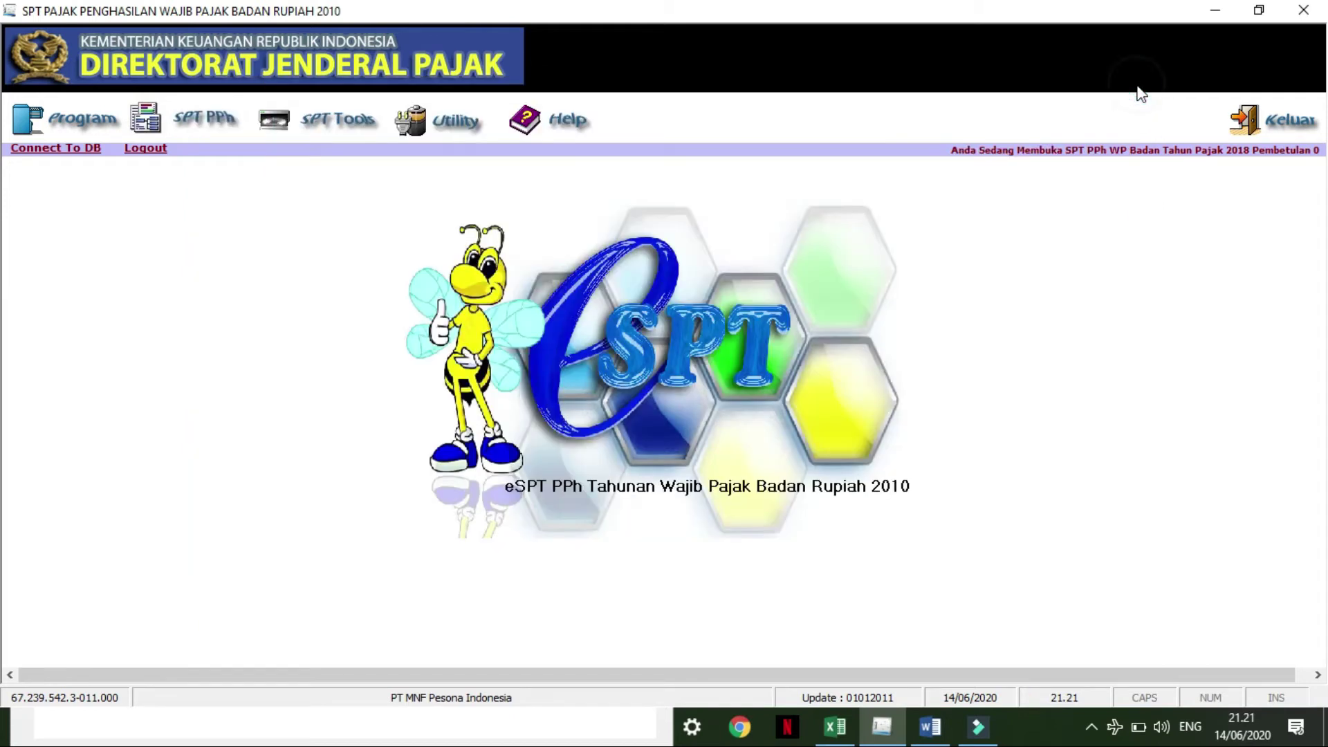
pyautogui.click(220, 119)
pyautogui.moveTo(225, 147)
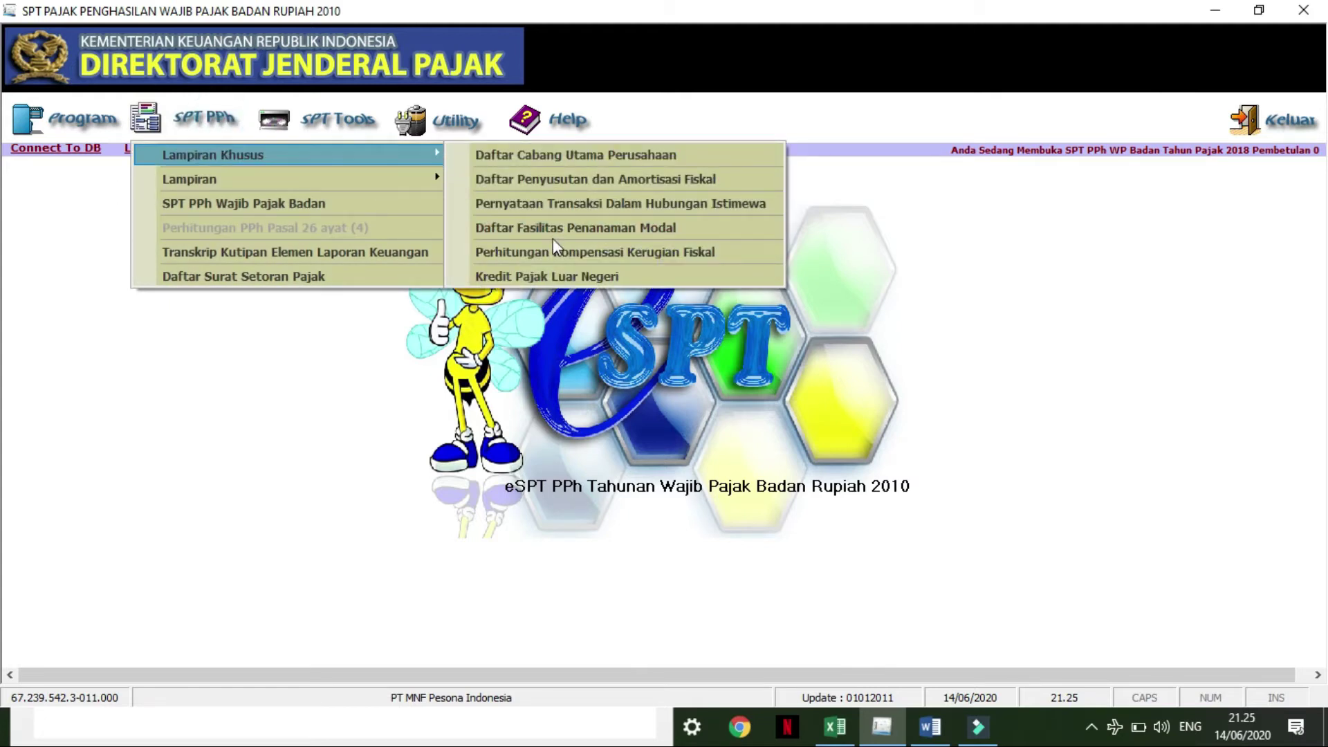
pyautogui.click(595, 253)
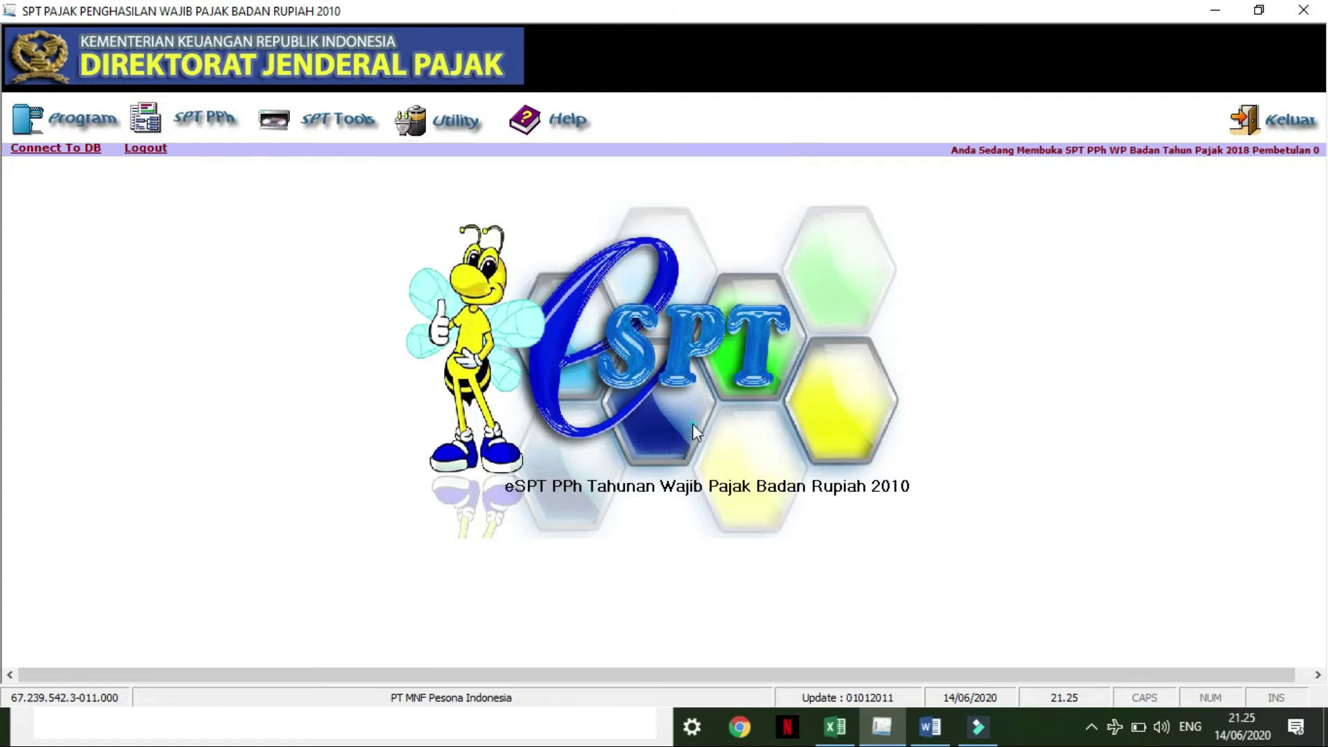
# Step: Open the SPT PPh Wajib Pajak Badan main form and mark the financial statements as Tidak Diaudit
pyautogui.click(211, 119)
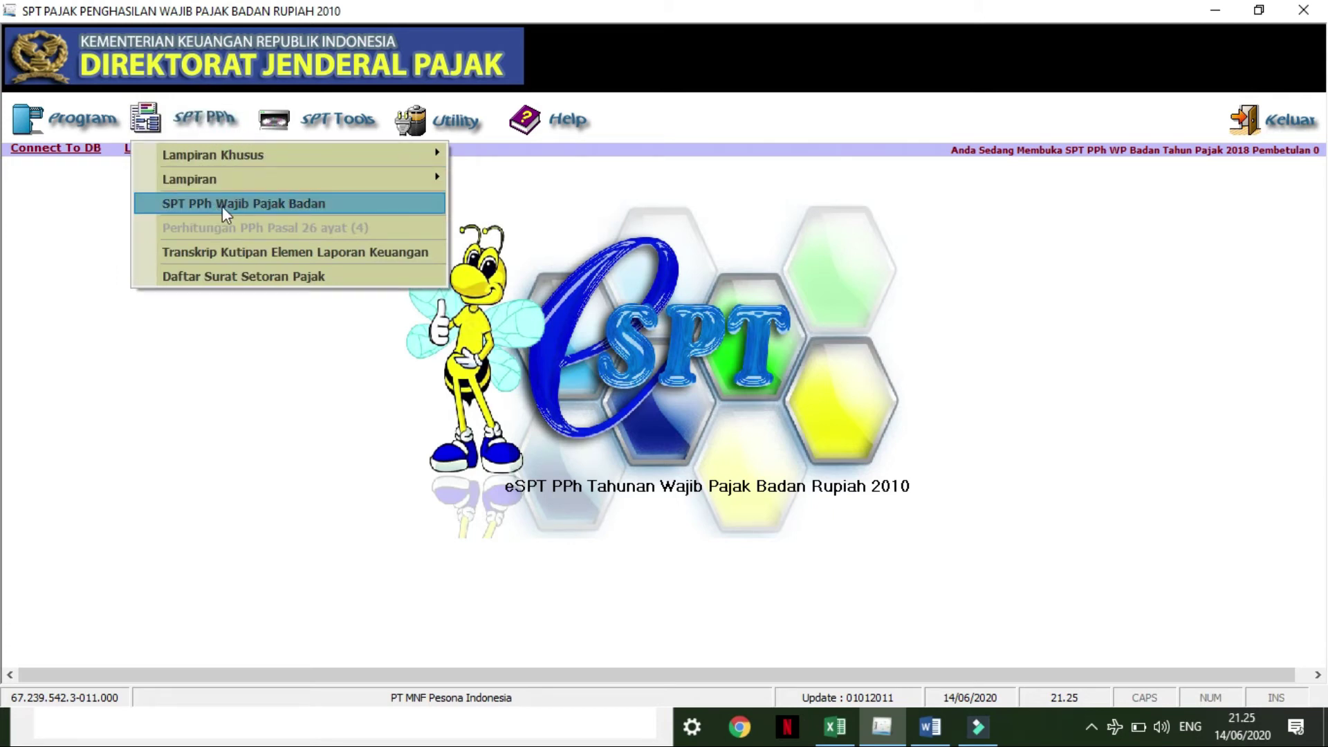
pyautogui.click(371, 203)
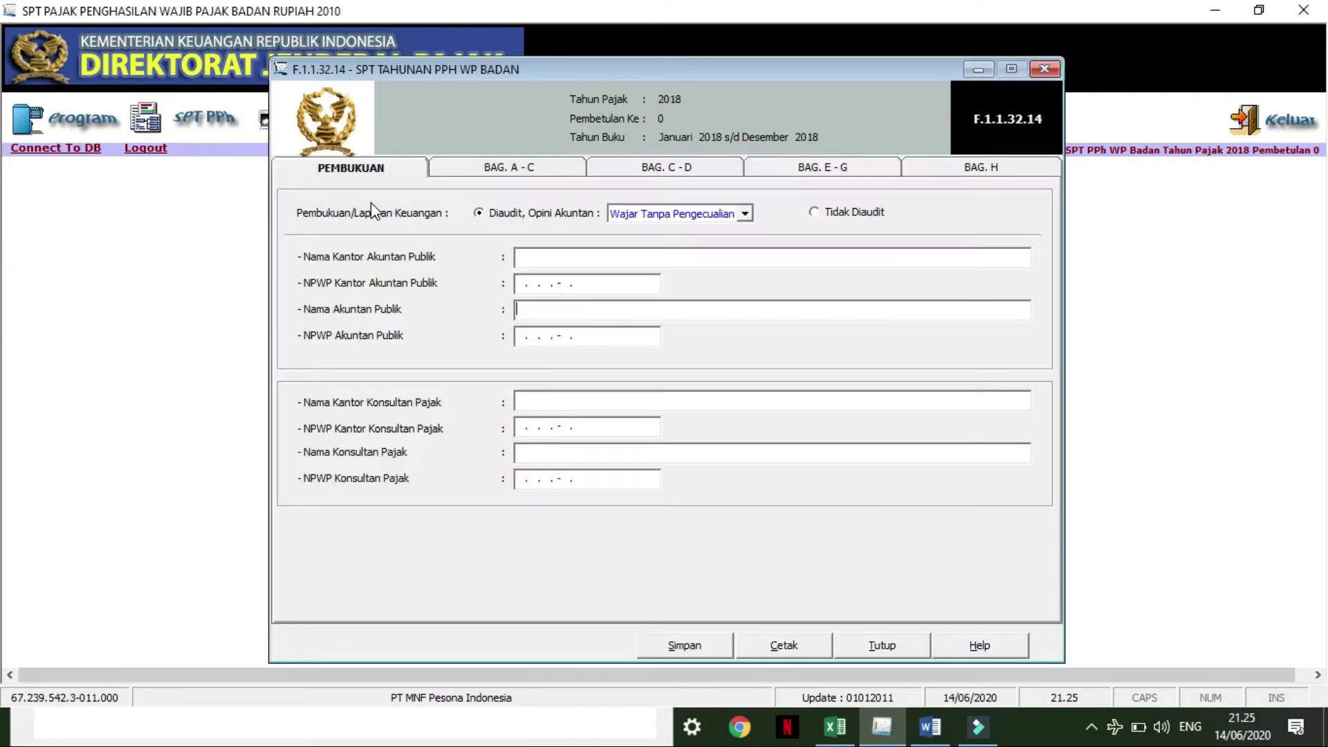
pyautogui.click(586, 258)
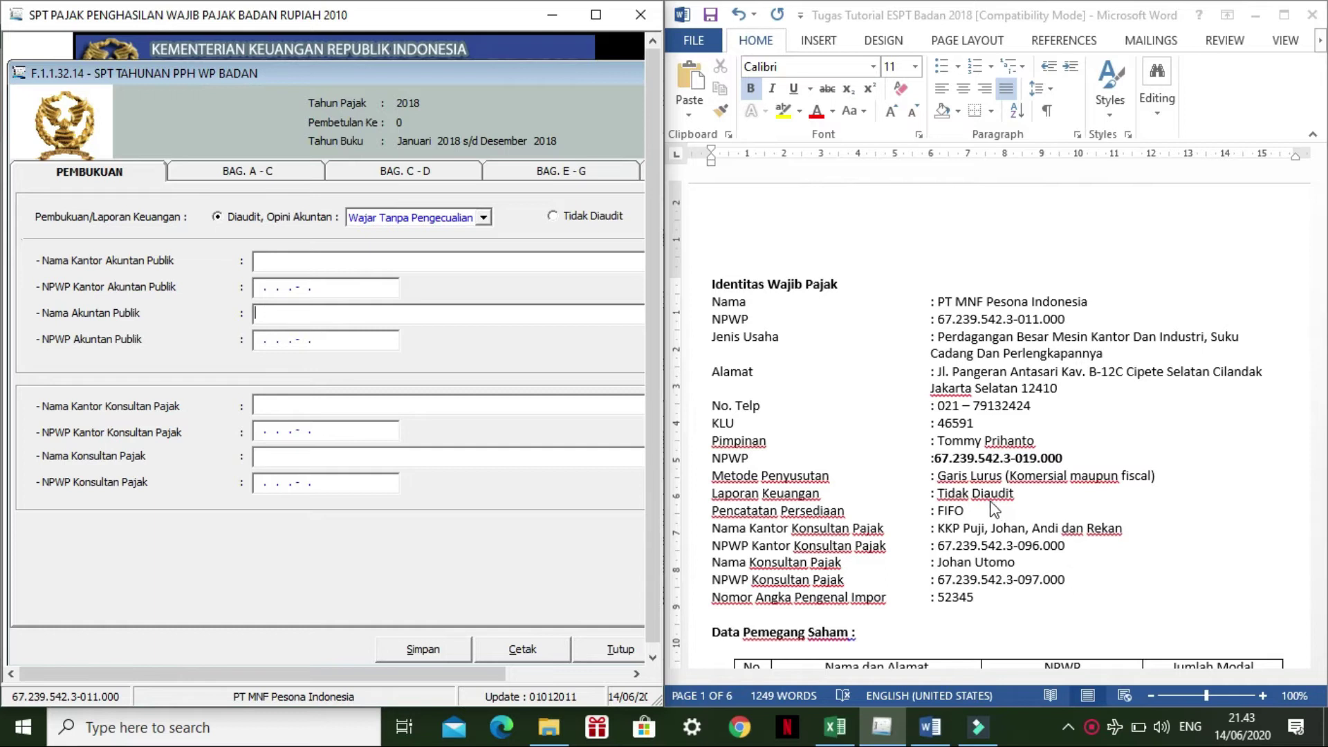
pyautogui.click(553, 217)
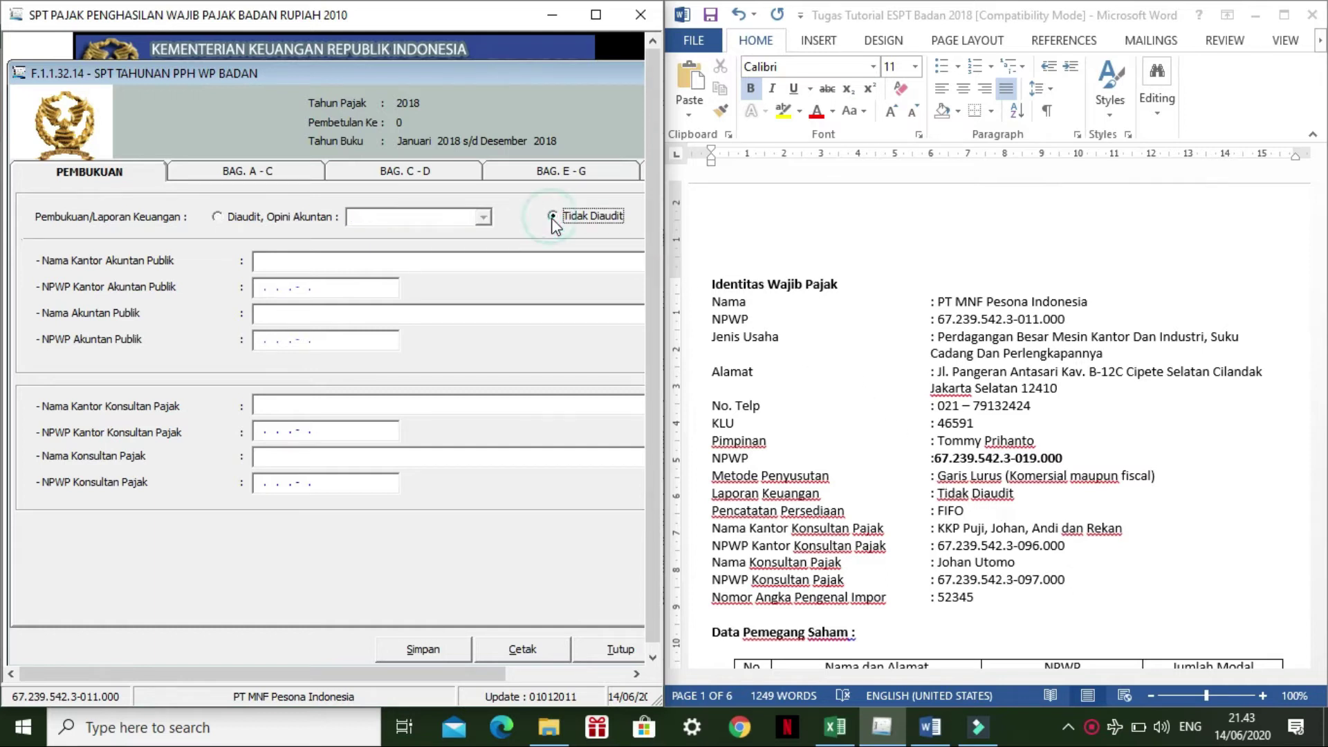
# Step: Copy the tax consultant office's name from the Word assignment into Nama Kantor Konsultan Pajak
pyautogui.click(343, 403)
pyautogui.click(941, 536)
pyautogui.doubleClick(947, 529)
pyautogui.keyDown('shift'); pyautogui.click(1103, 530); pyautogui.keyUp('shift')
pyautogui.hotkey('ctrl', 'c')
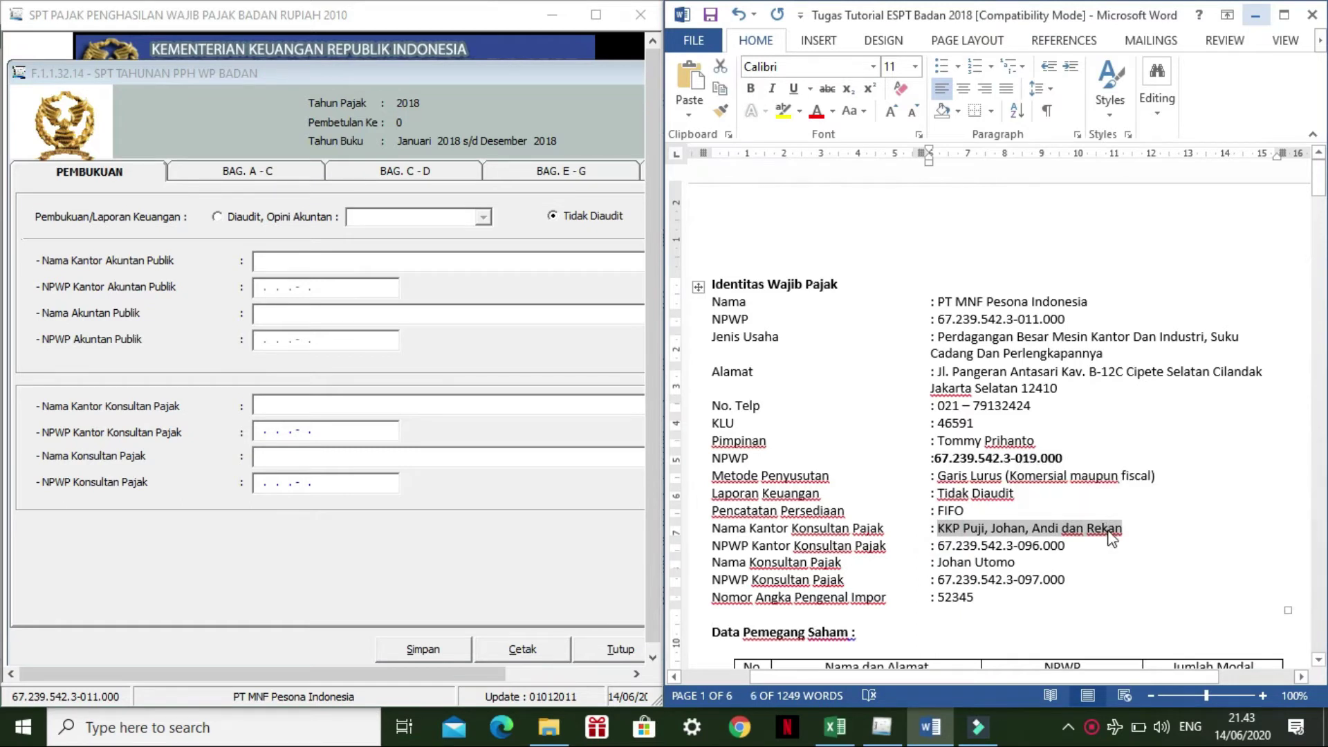
pyautogui.click(311, 401)
pyautogui.hotkey('ctrl', 'v')
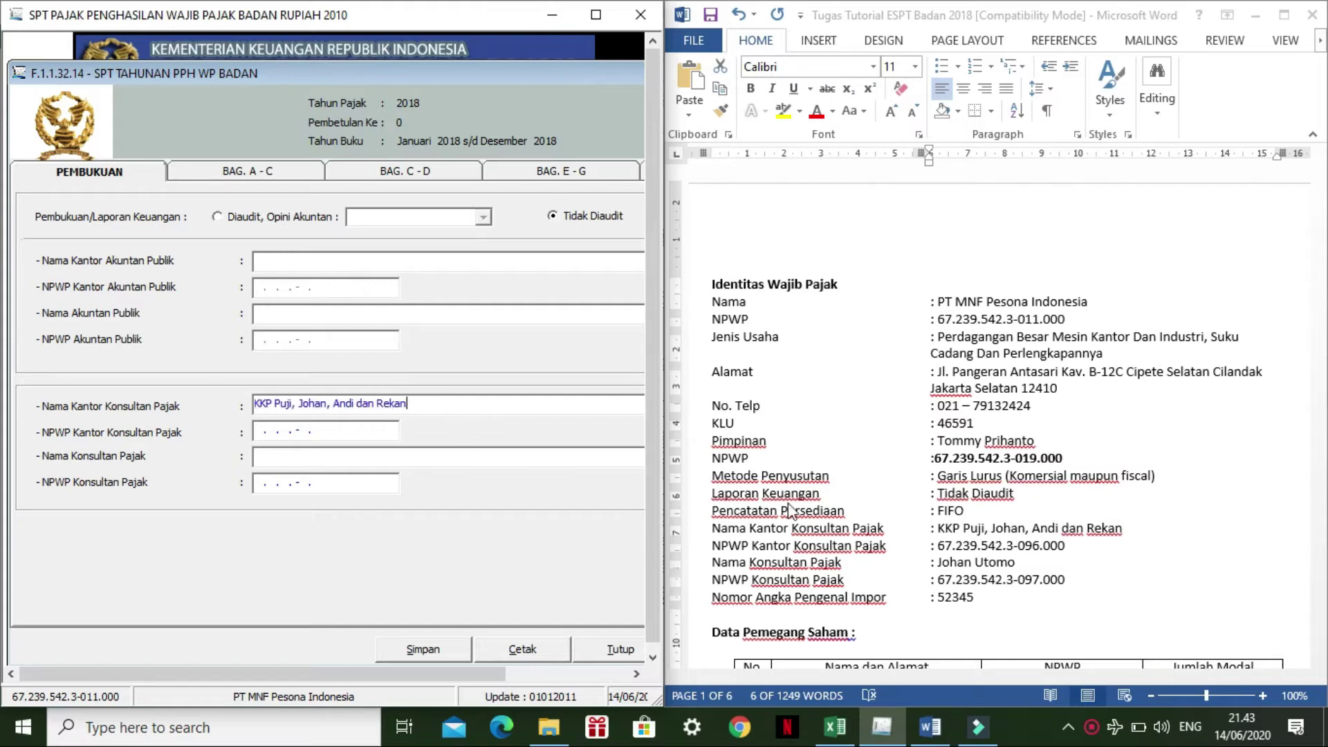
# Step: Copy the consultant office's tax number from the Word assignment into NPWP Kantor Konsultan Pajak
pyautogui.click(941, 550)
pyautogui.moveTo(938, 546); pyautogui.dragTo(1077, 551)
pyautogui.hotkey('ctrl', 'c')
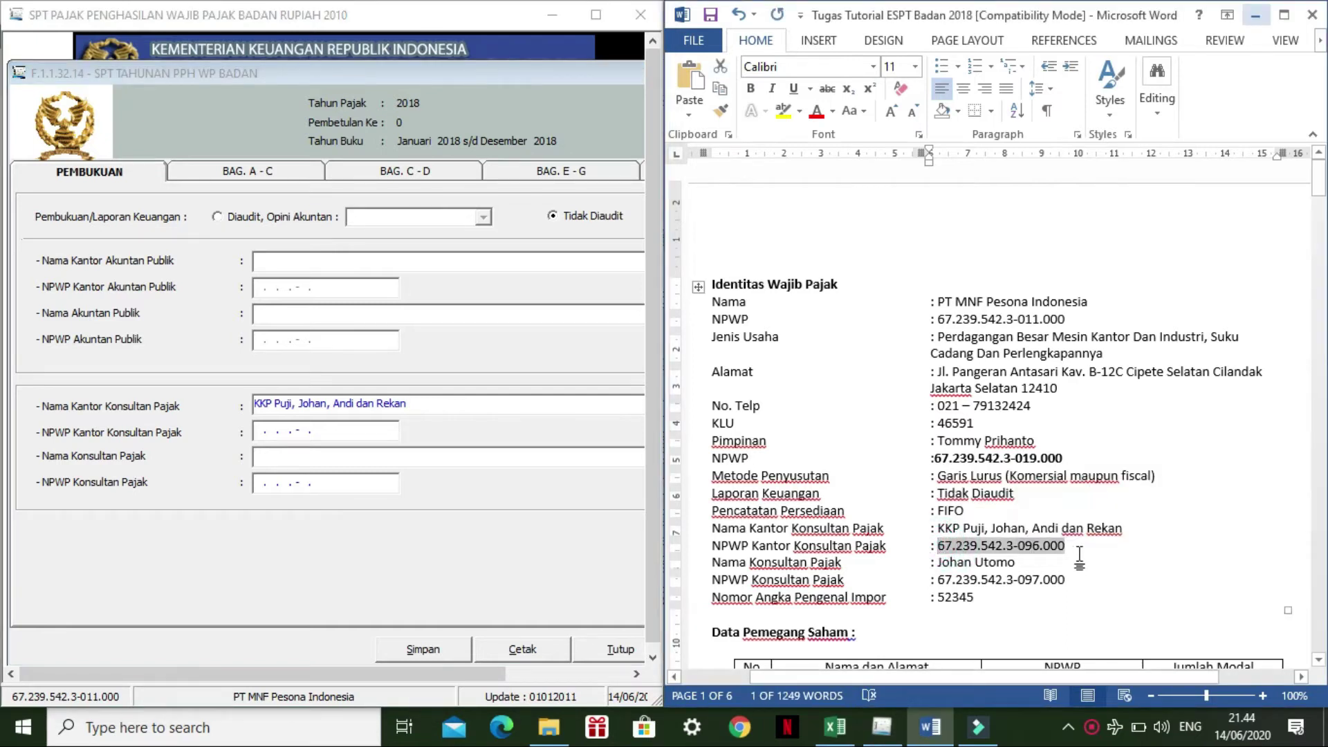
pyautogui.click(261, 429)
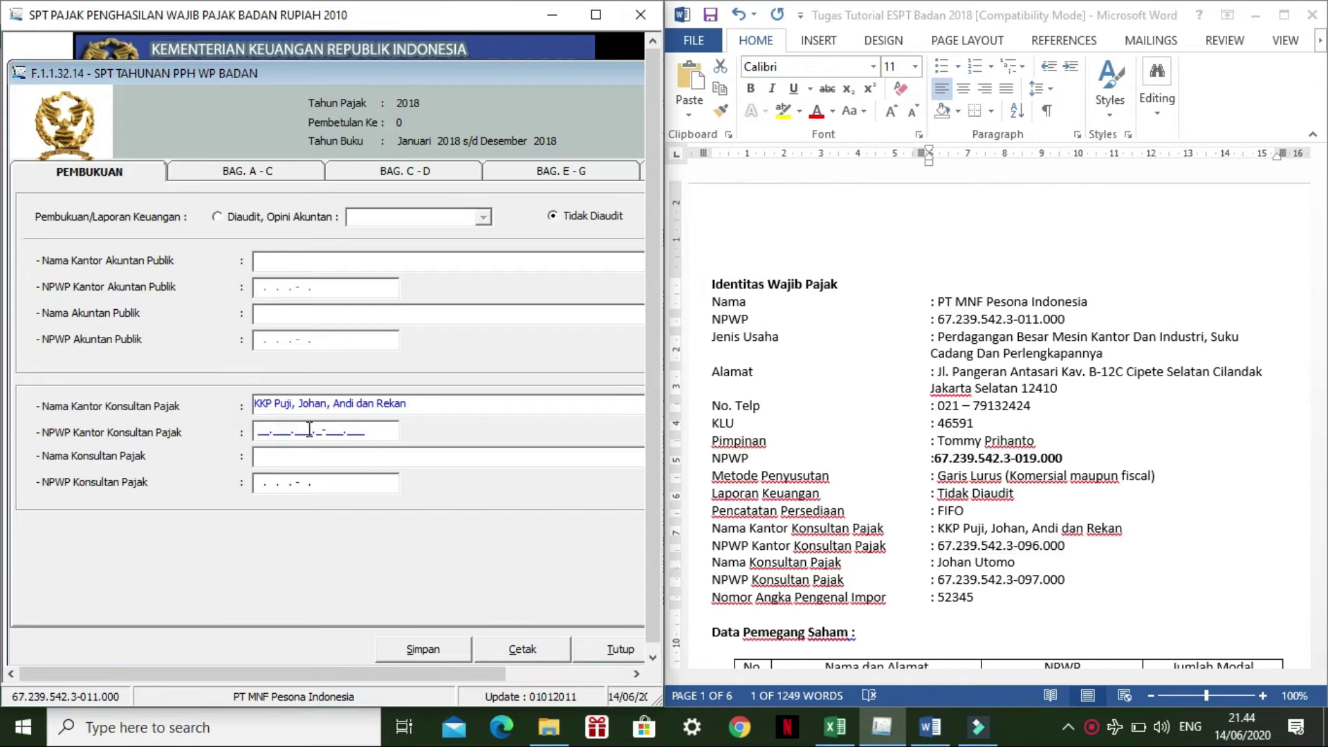
pyautogui.hotkey('ctrl', 'v')
pyautogui.press('Tab')
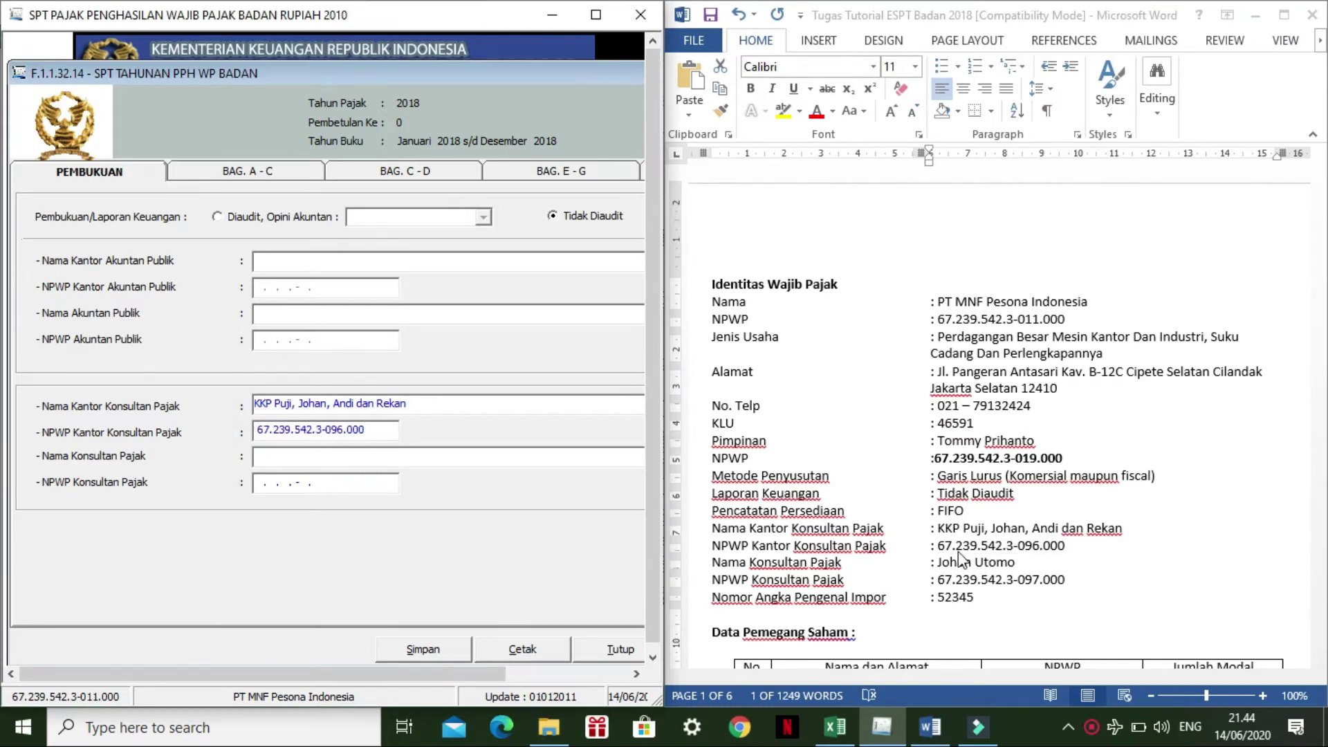
# Step: Copy the tax consultant's full name from the Word assignment into Nama Konsultan Pajak
pyautogui.click(941, 561)
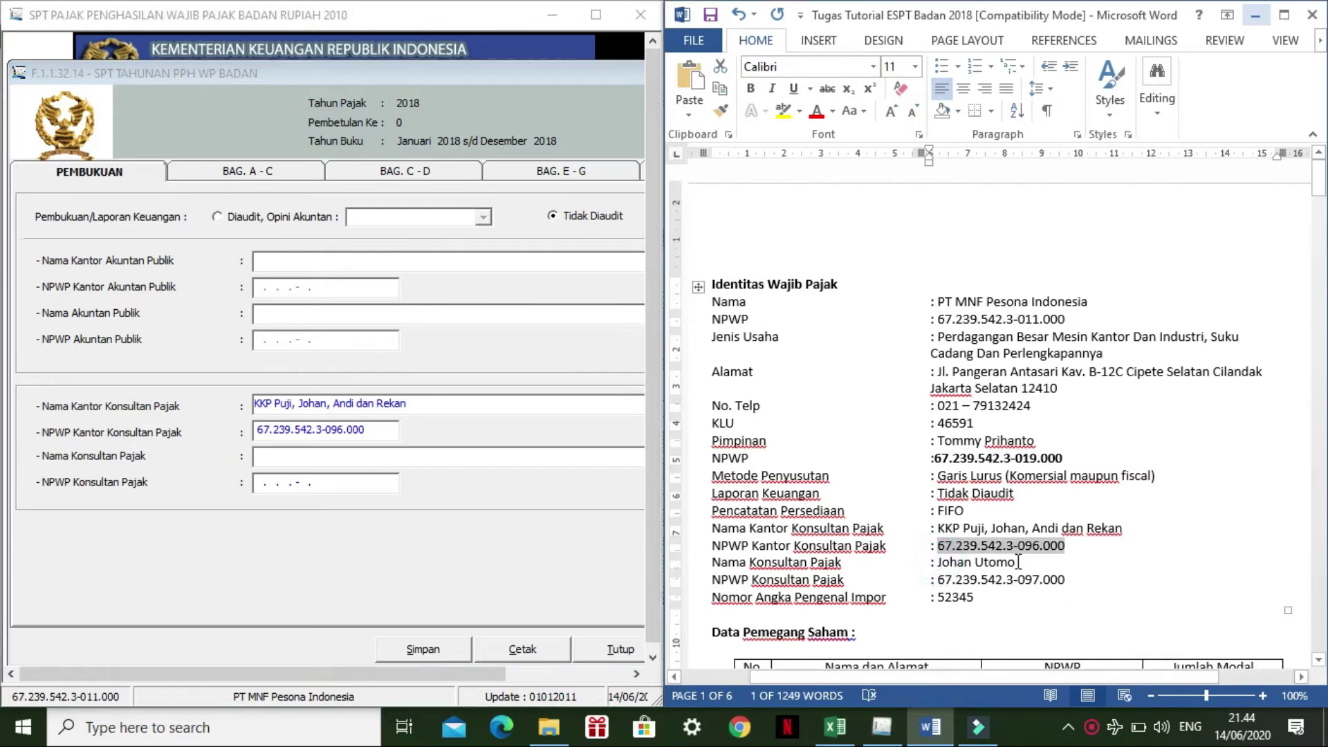
pyautogui.click(942, 565)
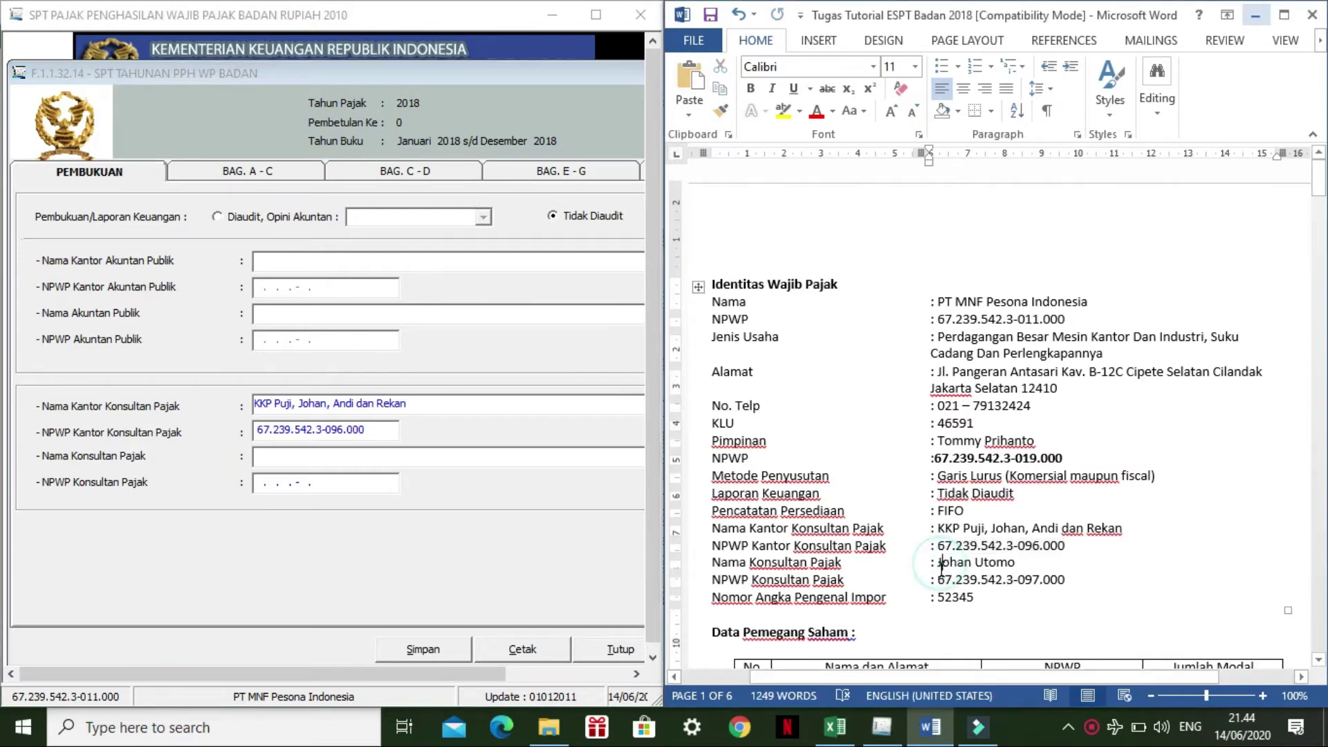
pyautogui.moveTo(931, 563); pyautogui.dragTo(1027, 563)
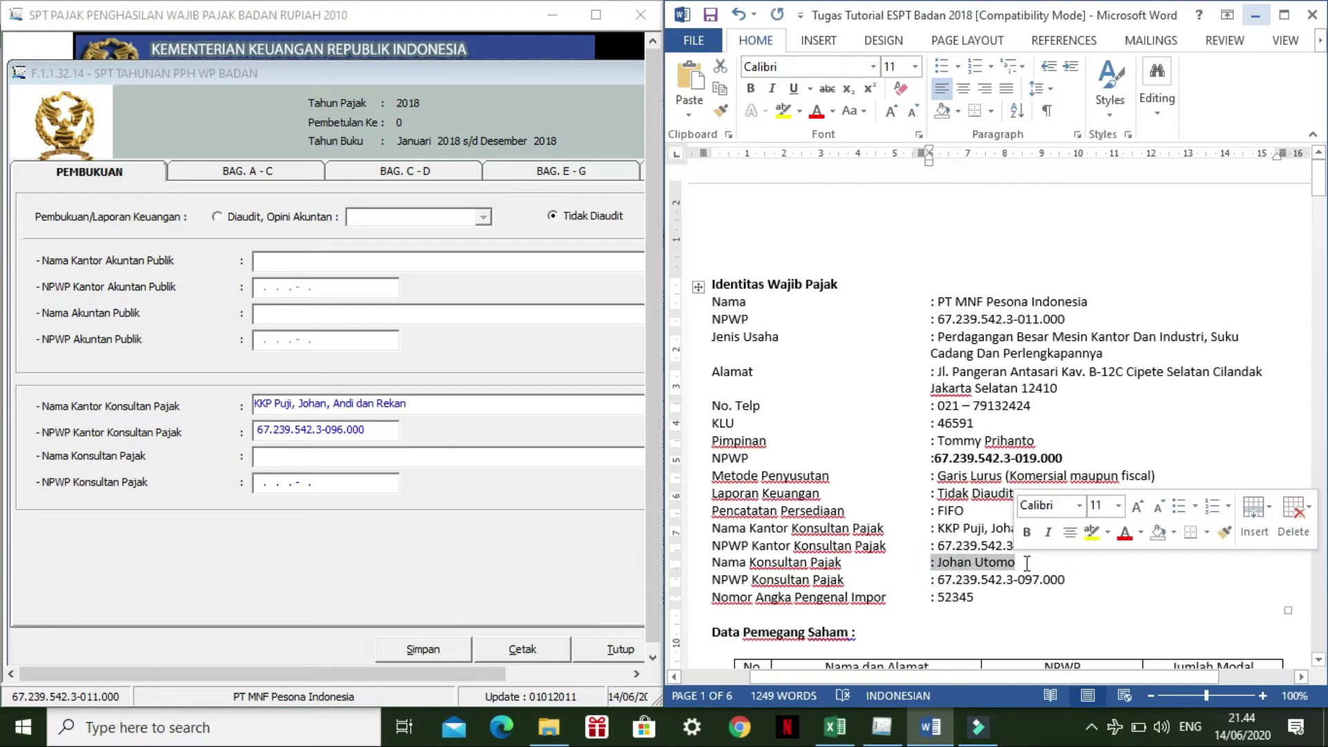
pyautogui.click(455, 460)
pyautogui.hotkey('ctrl', 'v')
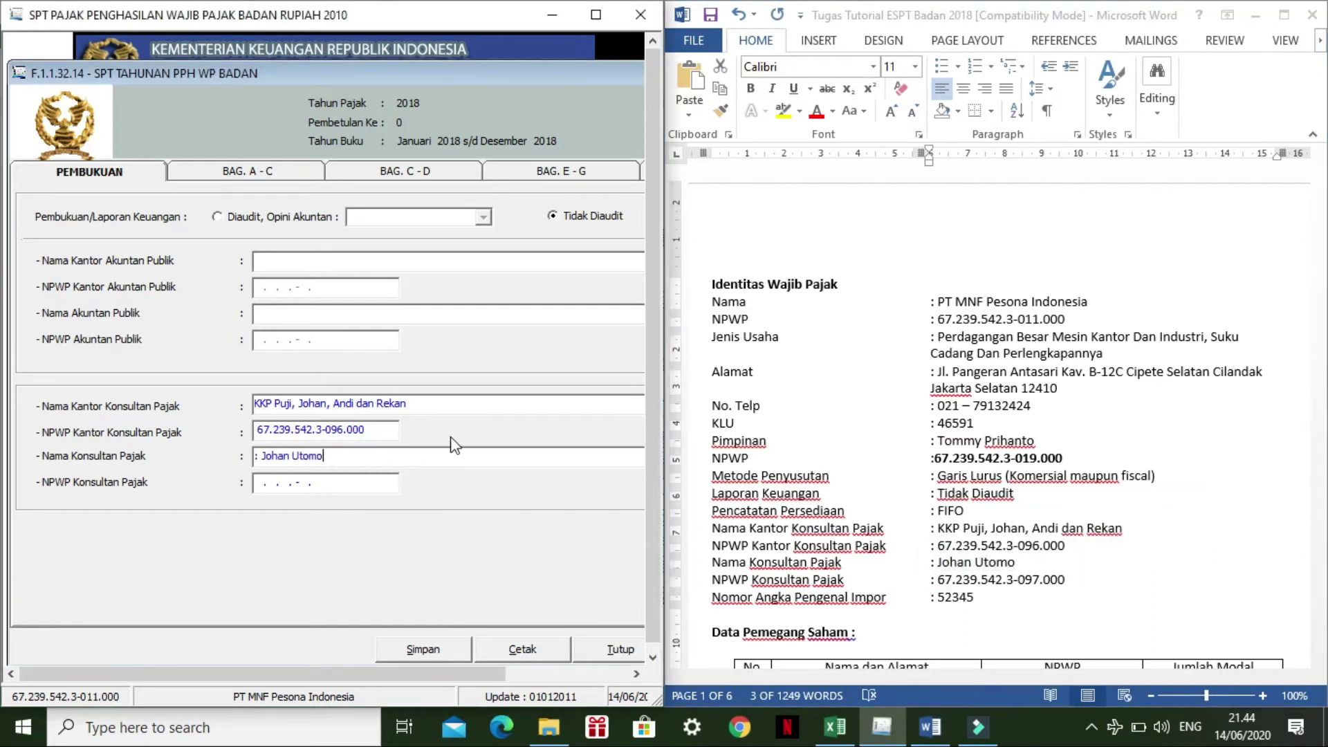
# Step: Transfer the tax consultant's personal tax number from the Word assignment to NPWP Konsultan Pajak
pyautogui.click(257, 486)
pyautogui.click(933, 582)
pyautogui.click(935, 581)
pyautogui.moveTo(935, 581); pyautogui.dragTo(1067, 573)
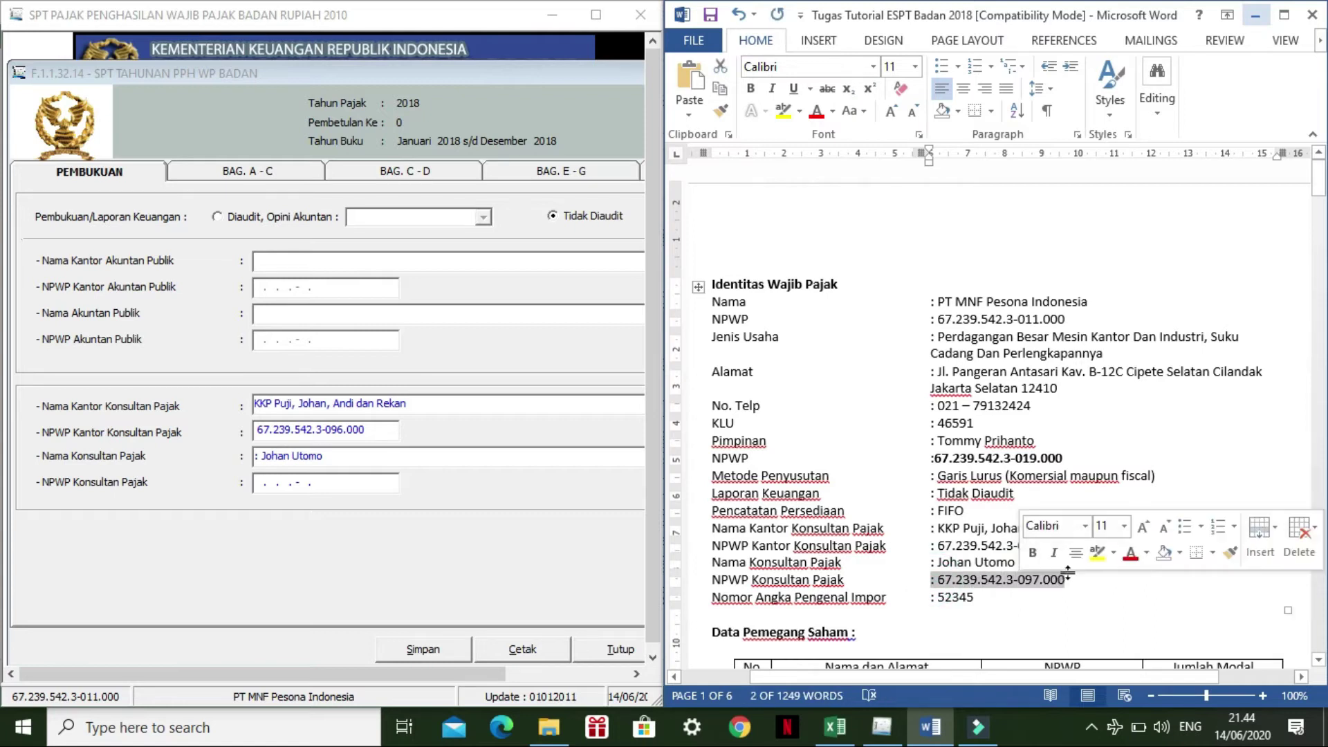
pyautogui.click(257, 483)
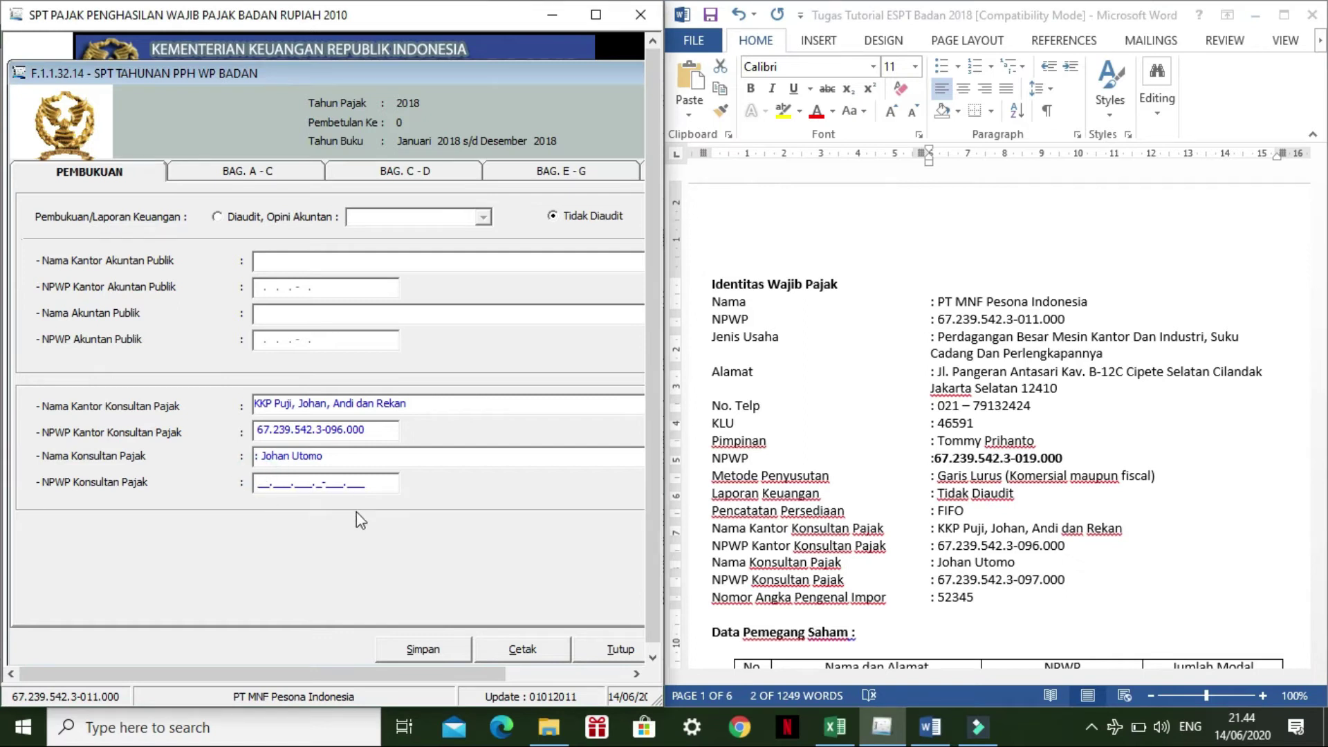
pyautogui.hotkey('ctrl', 'v')
pyautogui.doubleClick(386, 457)
pyautogui.click(385, 456)
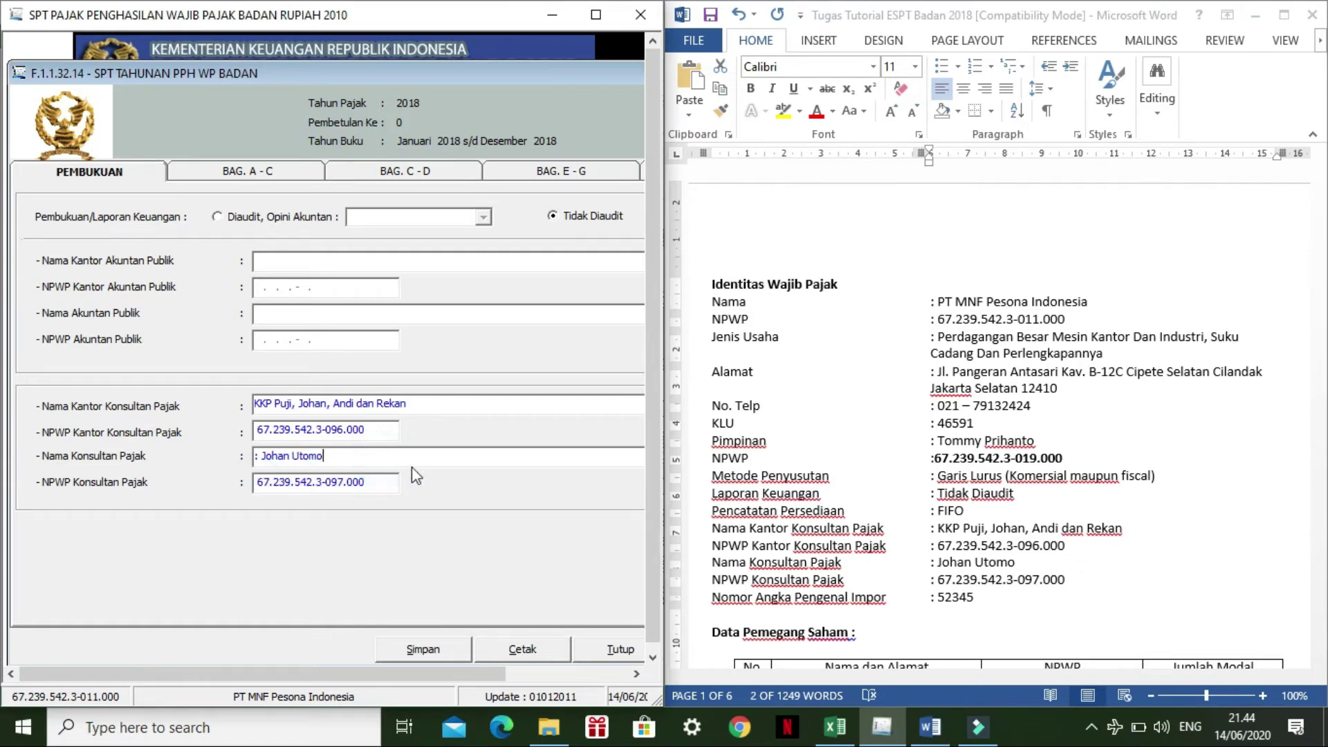
# Step: In section A - C, select Tarif PPh Ps.31E ayat (1) as the rate for the income tax payable
pyautogui.click(255, 173)
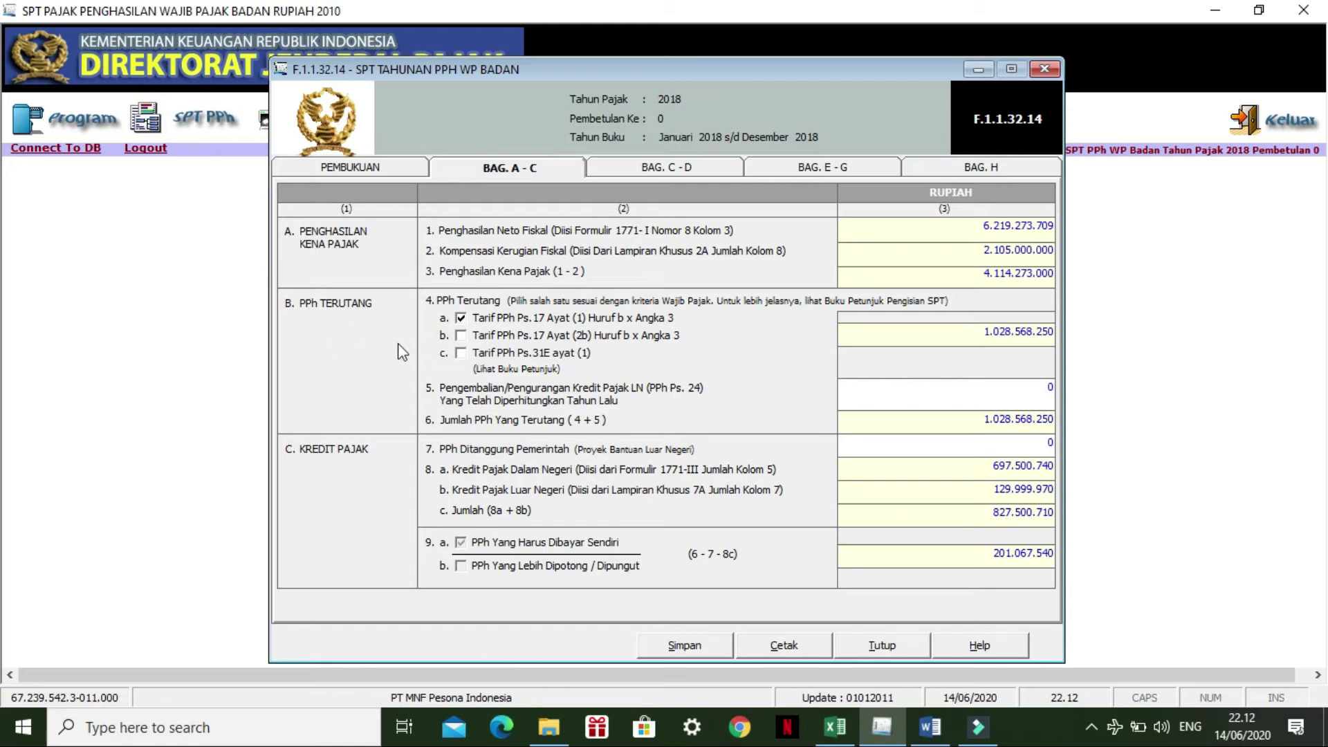
pyautogui.click(461, 354)
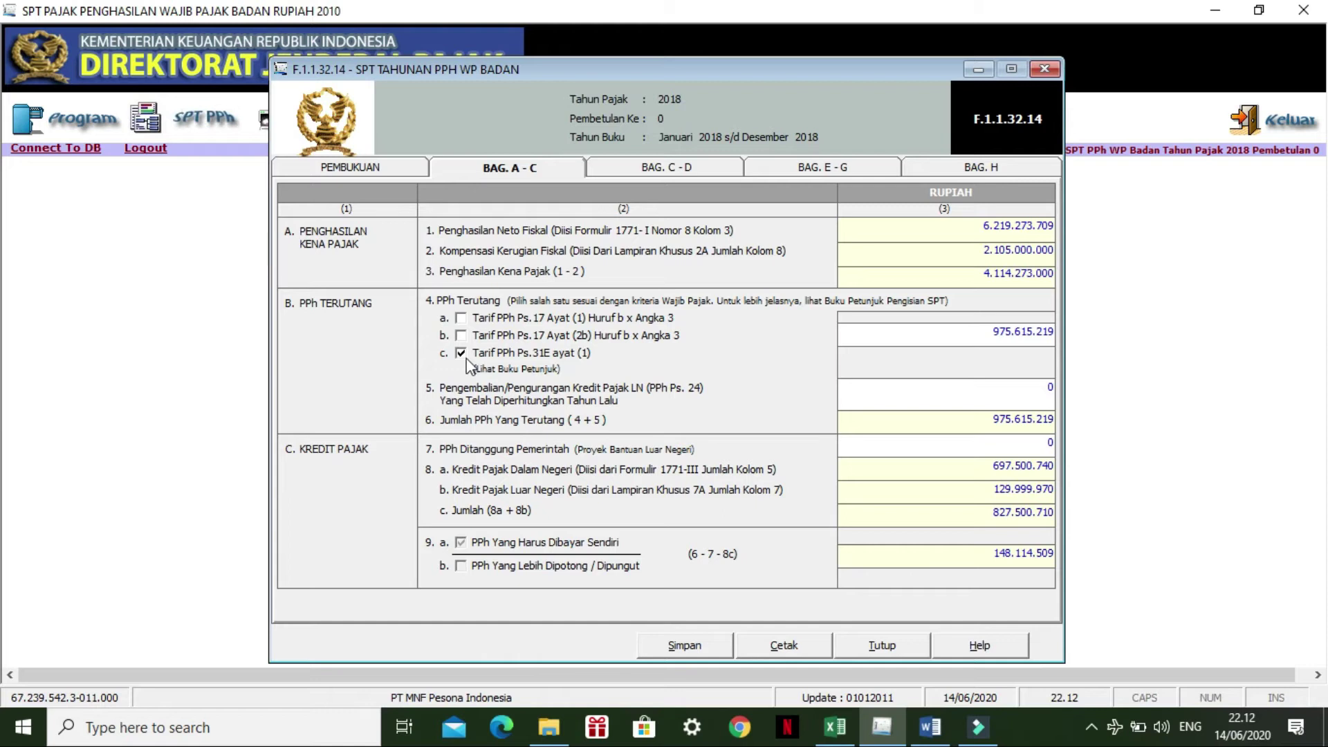
# Step: In the Excel fiscal reconciliation, trace the jumlah peredaran bruto back to Penjualan Bersih and penghasilan dari luar usaha
pyautogui.click(930, 726)
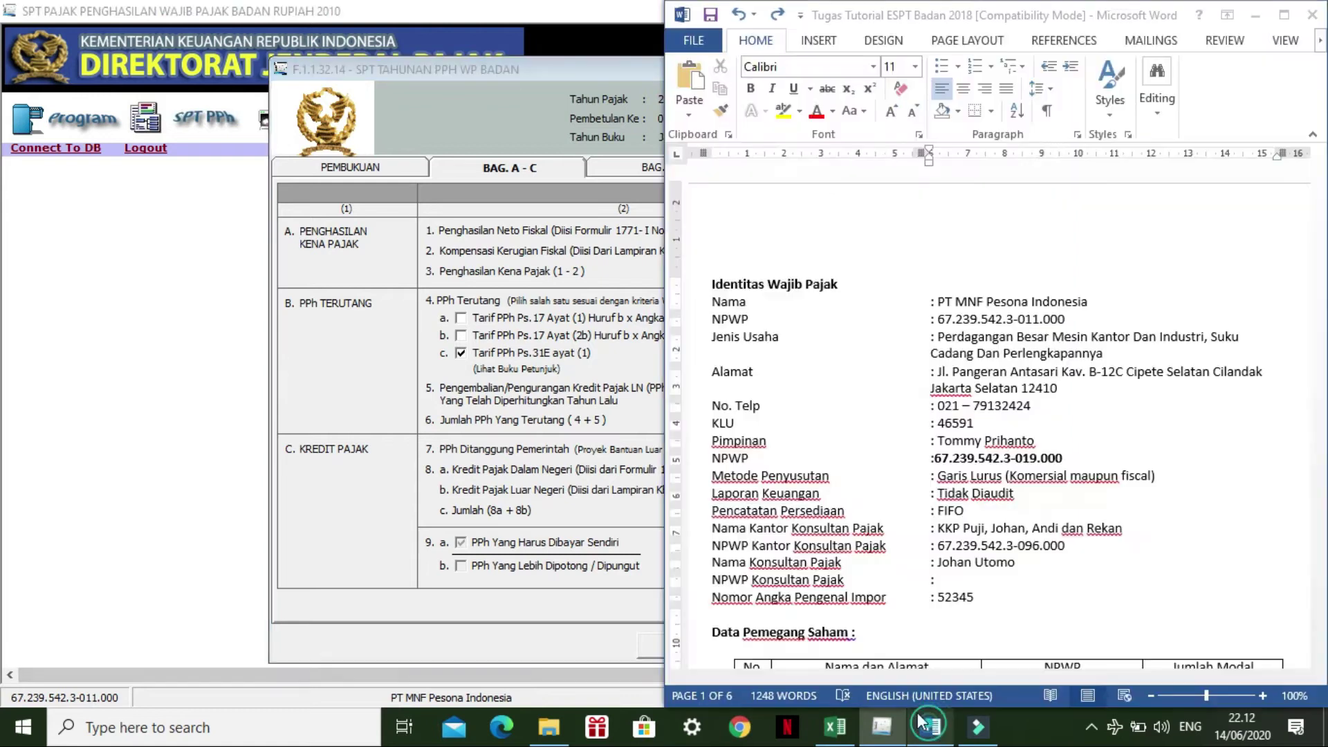
pyautogui.click(1256, 15)
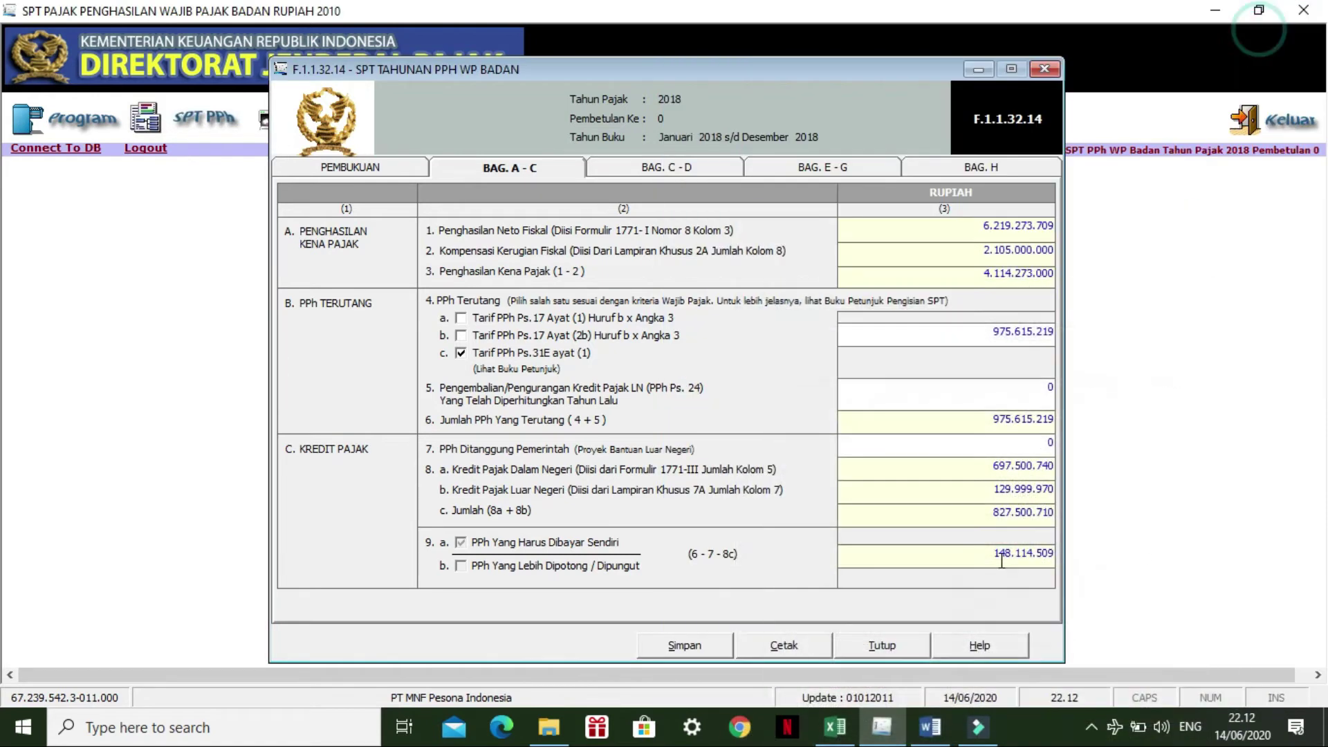
pyautogui.click(835, 727)
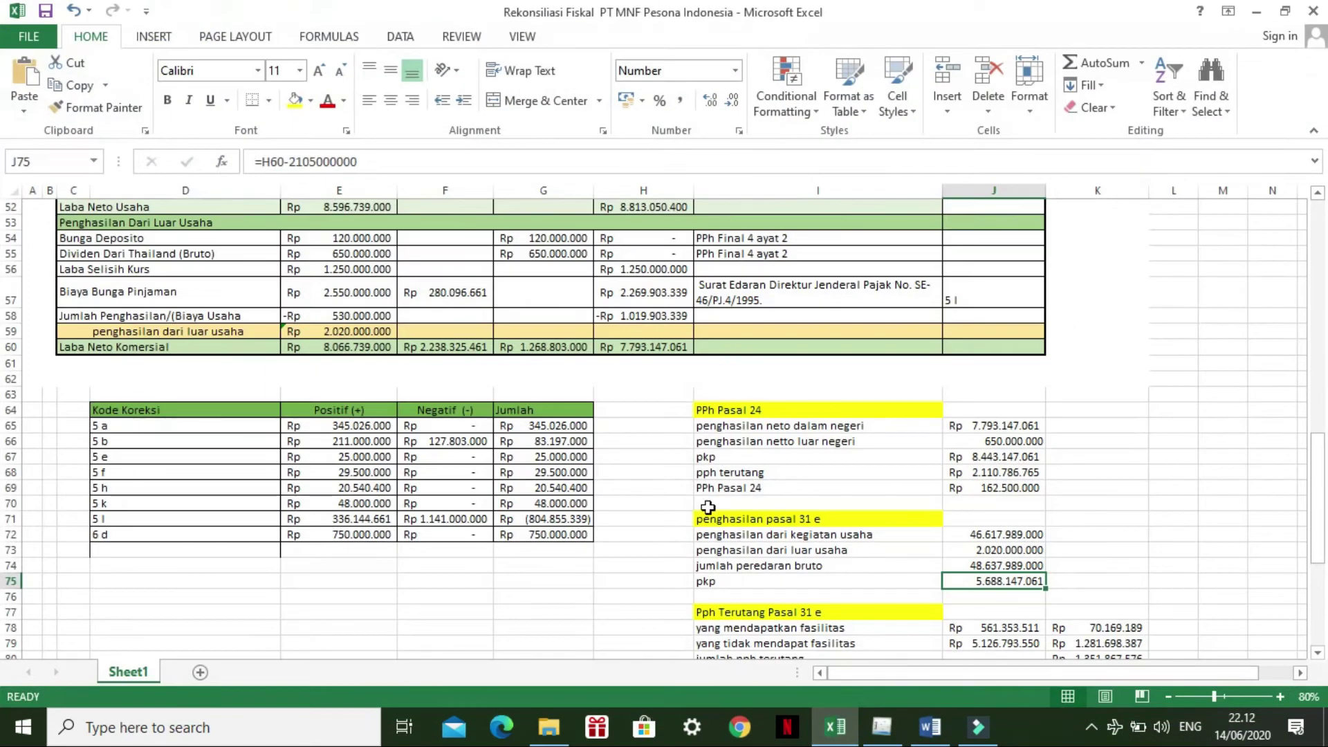
pyautogui.scroll(-1, 1005, 596)
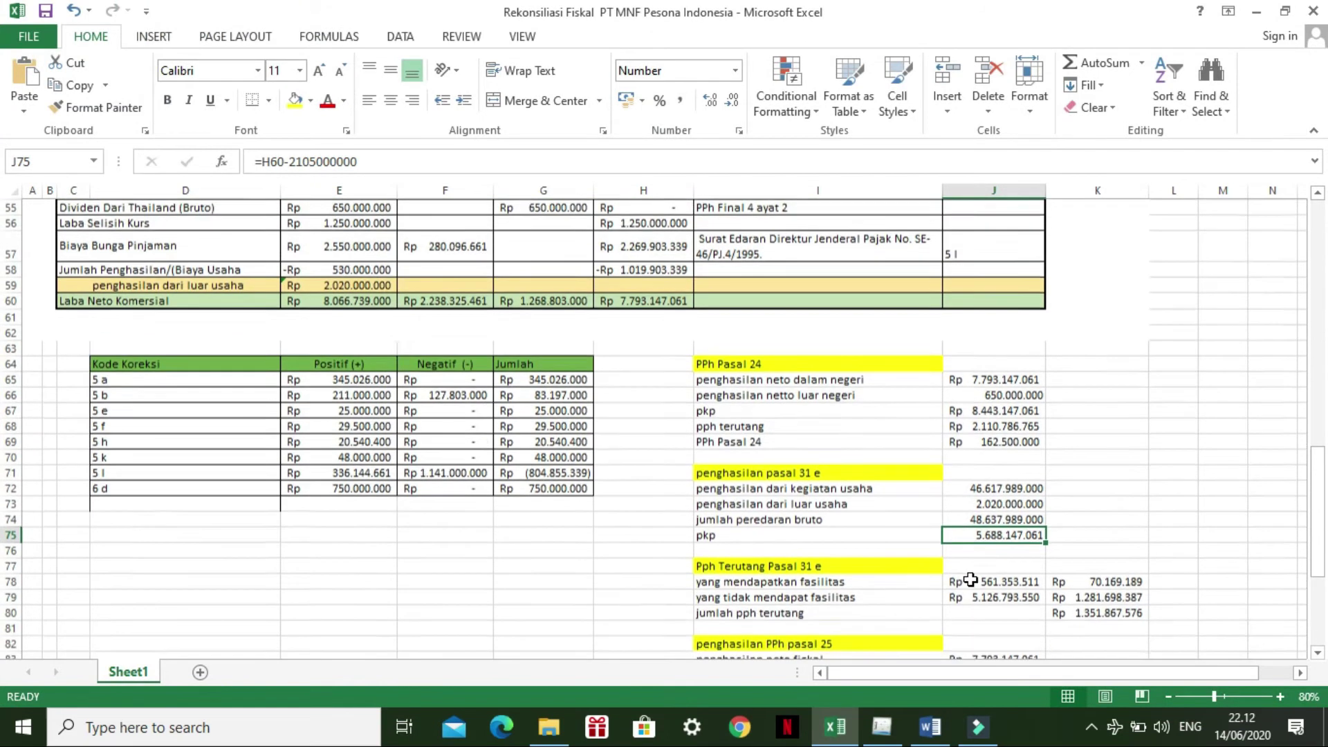
pyautogui.click(982, 519)
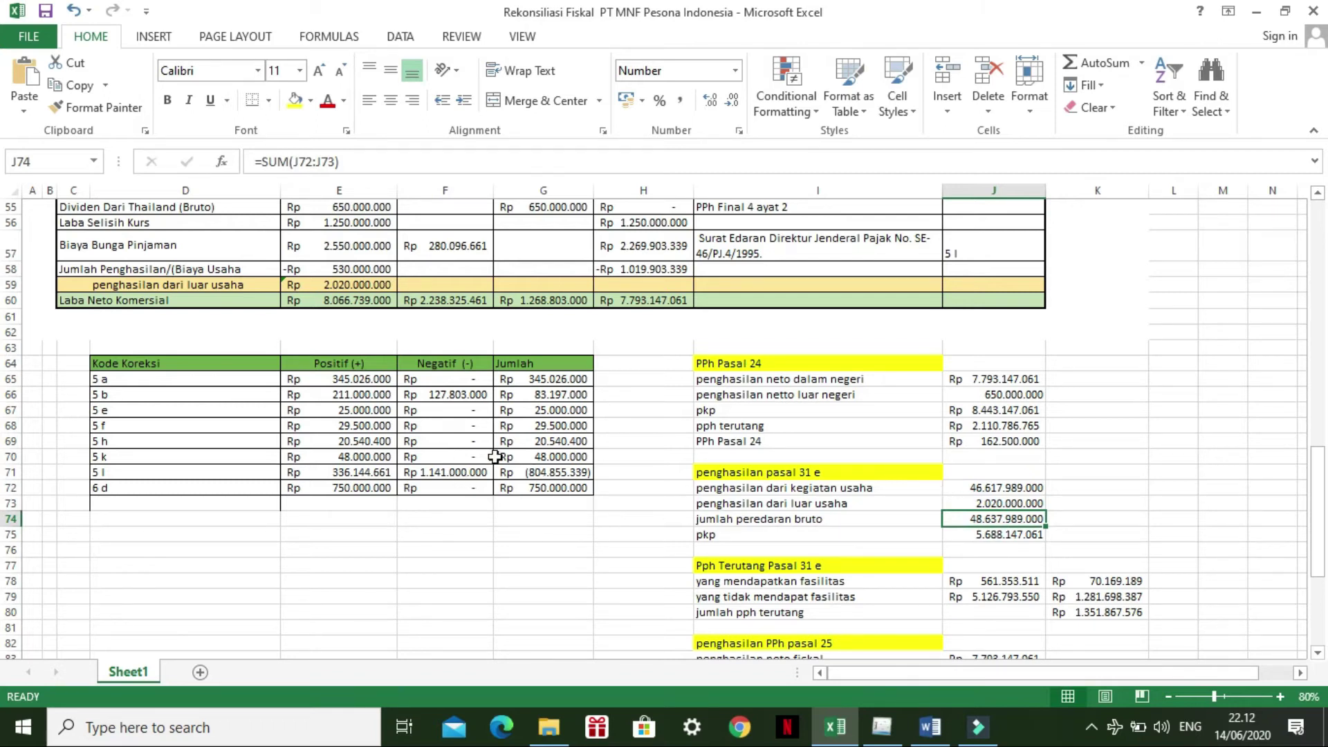
pyautogui.scroll(15, 495, 456)
pyautogui.scroll(2, 149, 306)
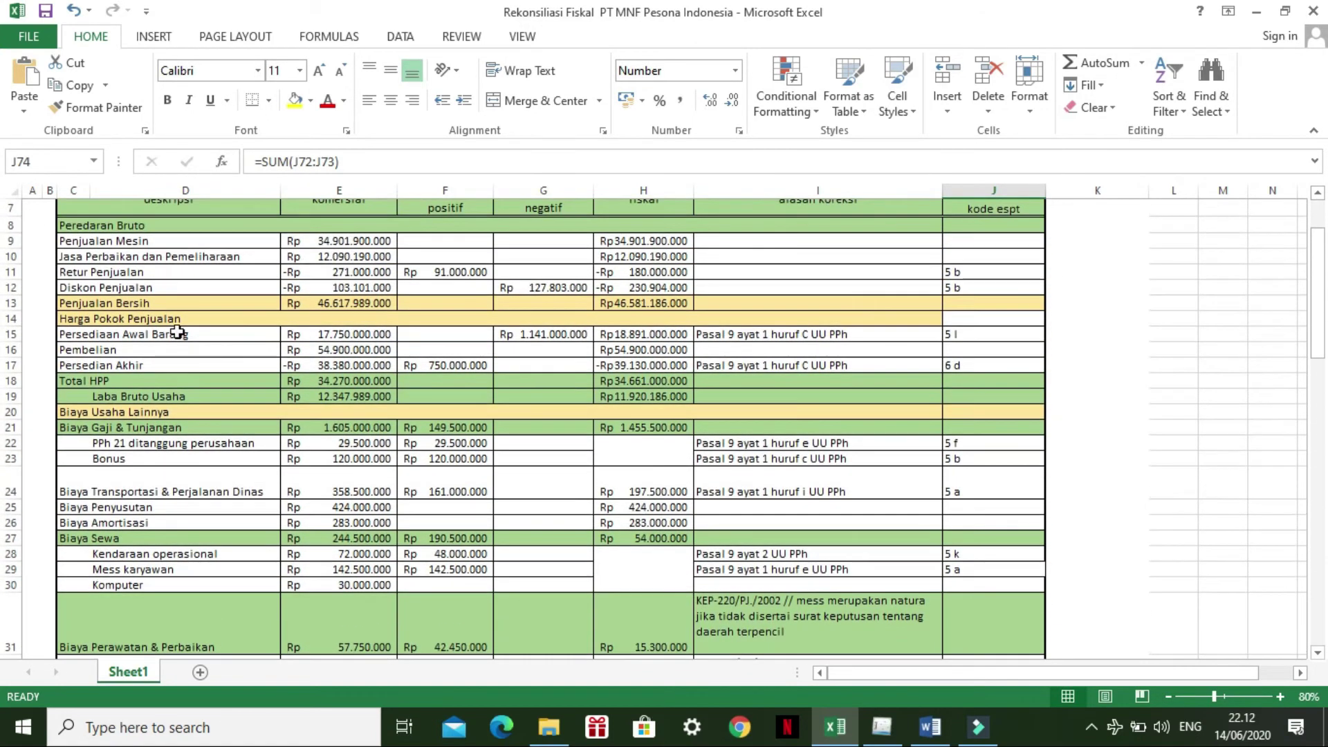
pyautogui.click(328, 309)
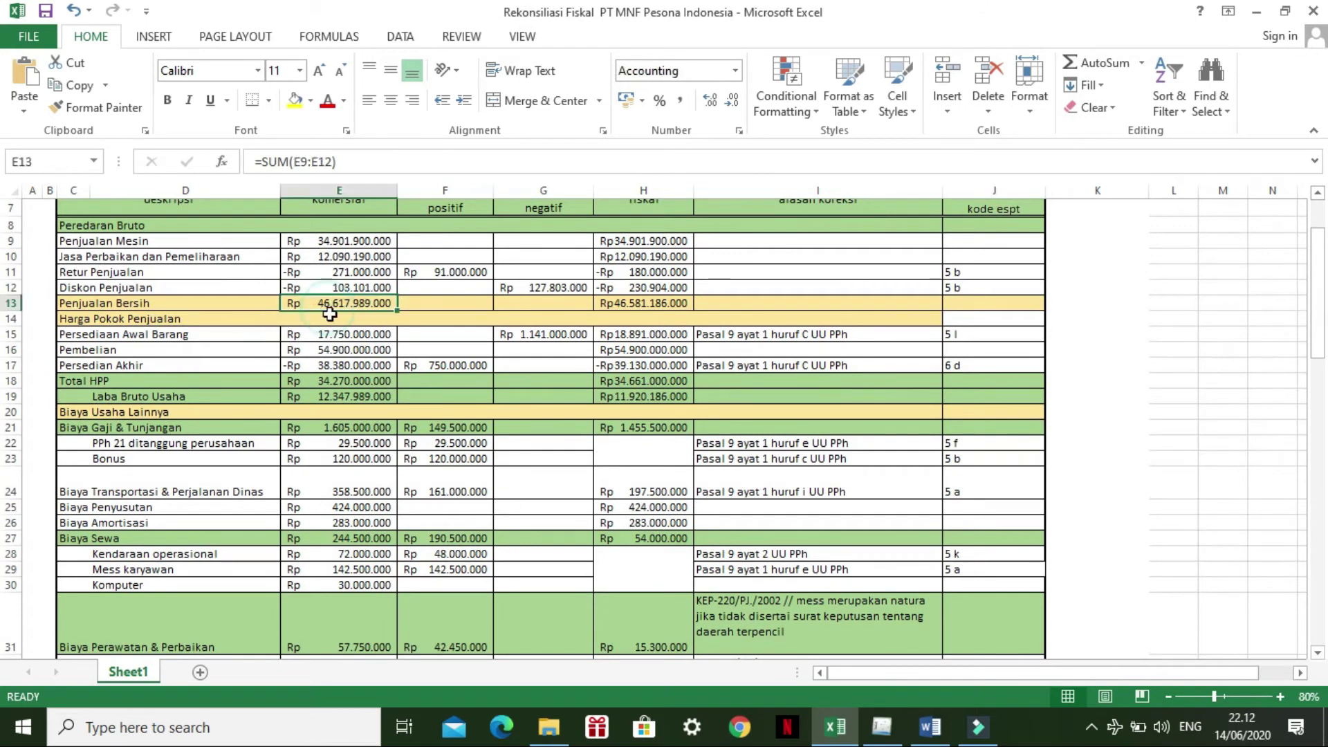
pyautogui.scroll(-3, 471, 539)
pyautogui.scroll(-7, 458, 565)
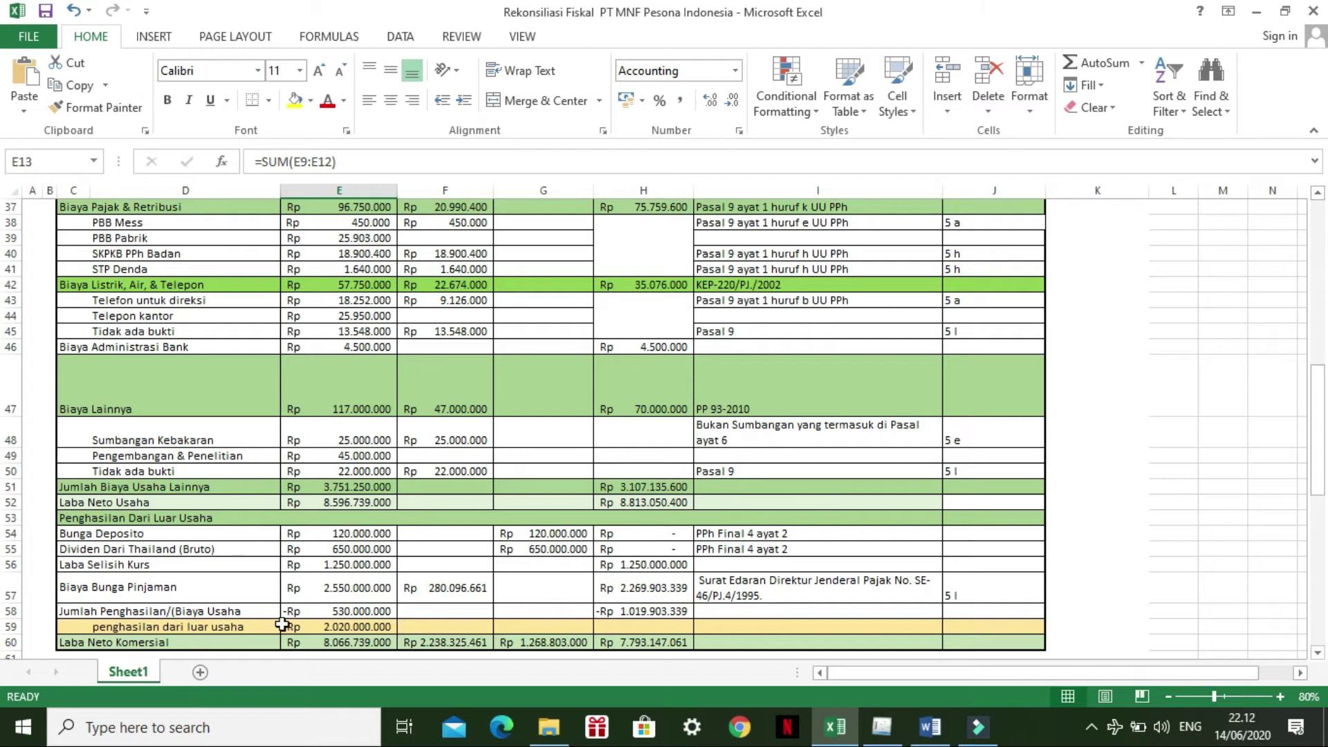
pyautogui.click(329, 624)
pyautogui.scroll(-3, 623, 584)
pyautogui.scroll(-1, 981, 586)
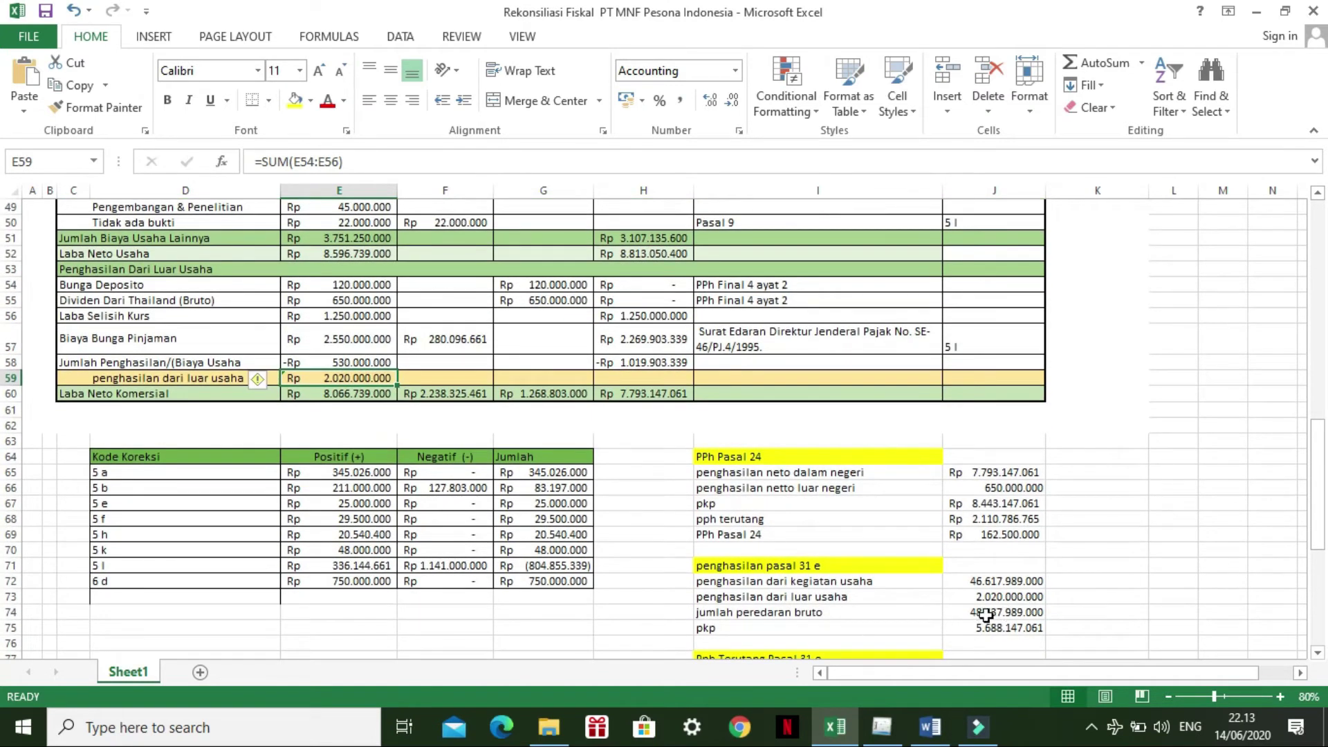
pyautogui.click(983, 615)
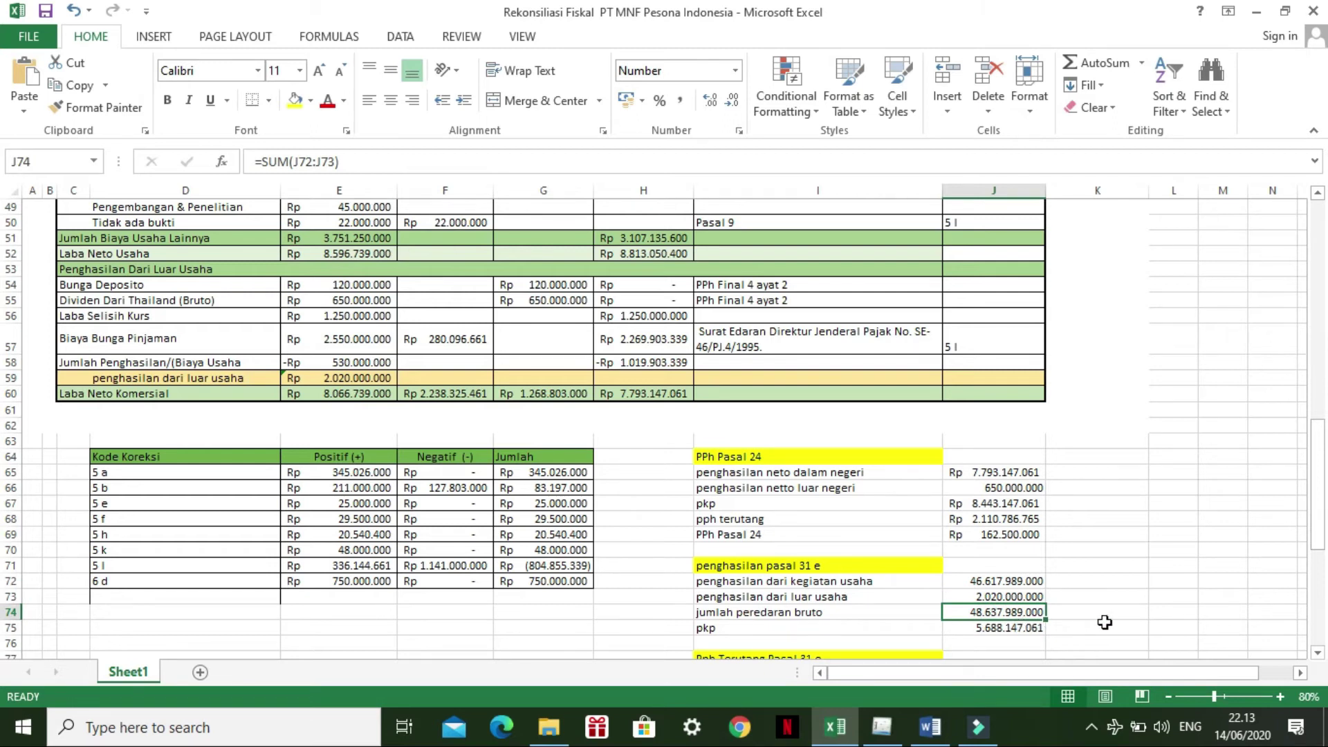
# Step: Back in eSPT, clear the PPh Terutang amount for the Pasal 31E rate in item 4
pyautogui.click(882, 726)
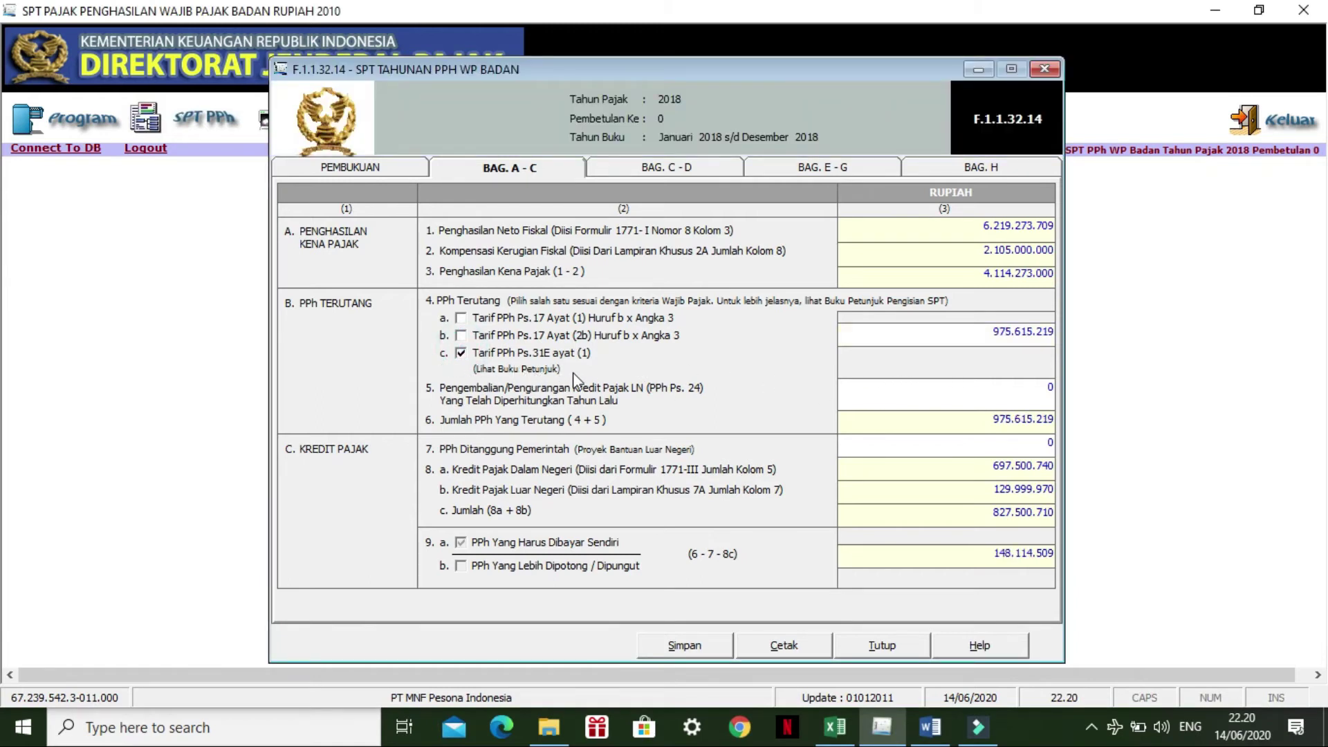
pyautogui.click(987, 332)
pyautogui.press('BackSpace')
pyautogui.click(1022, 382)
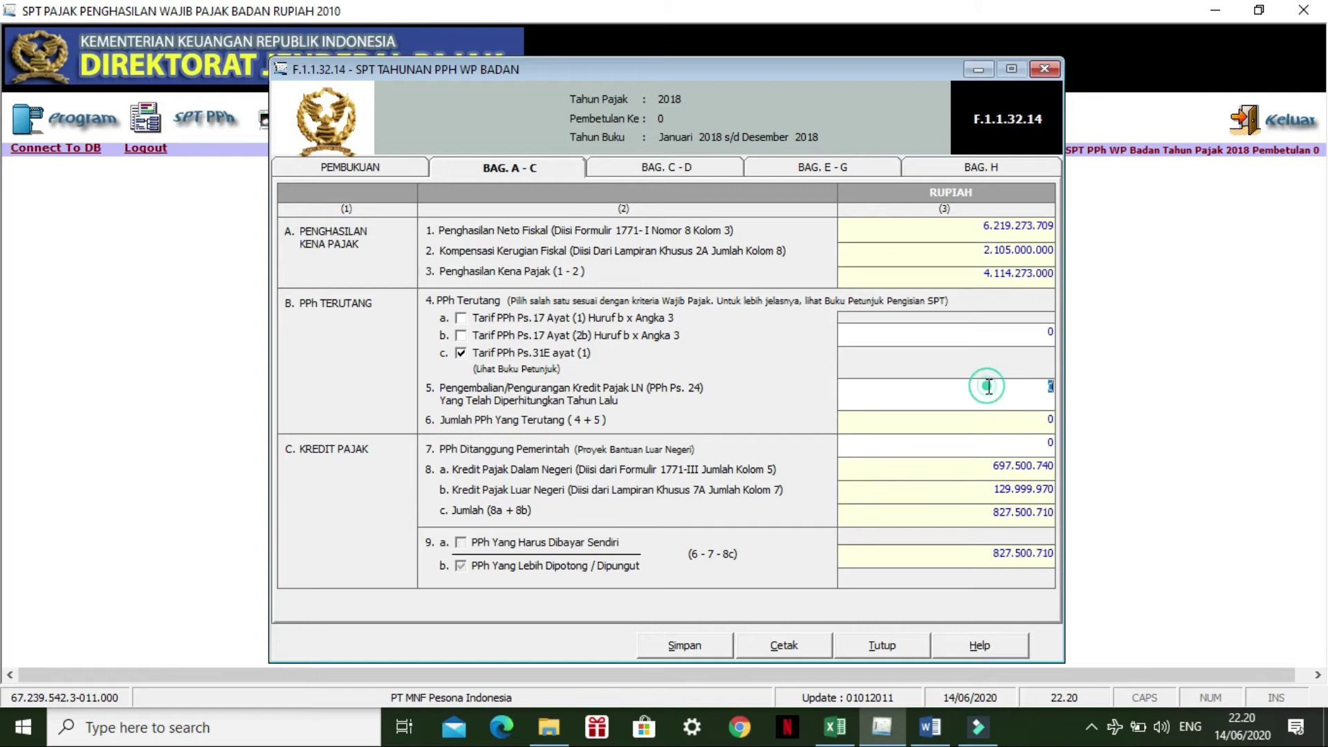
# Step: In the Excel reconciliation, examine the Pasal 31E facility and non-facility rows, the gross turnover, pkp and the fiscal net profit
pyautogui.click(835, 727)
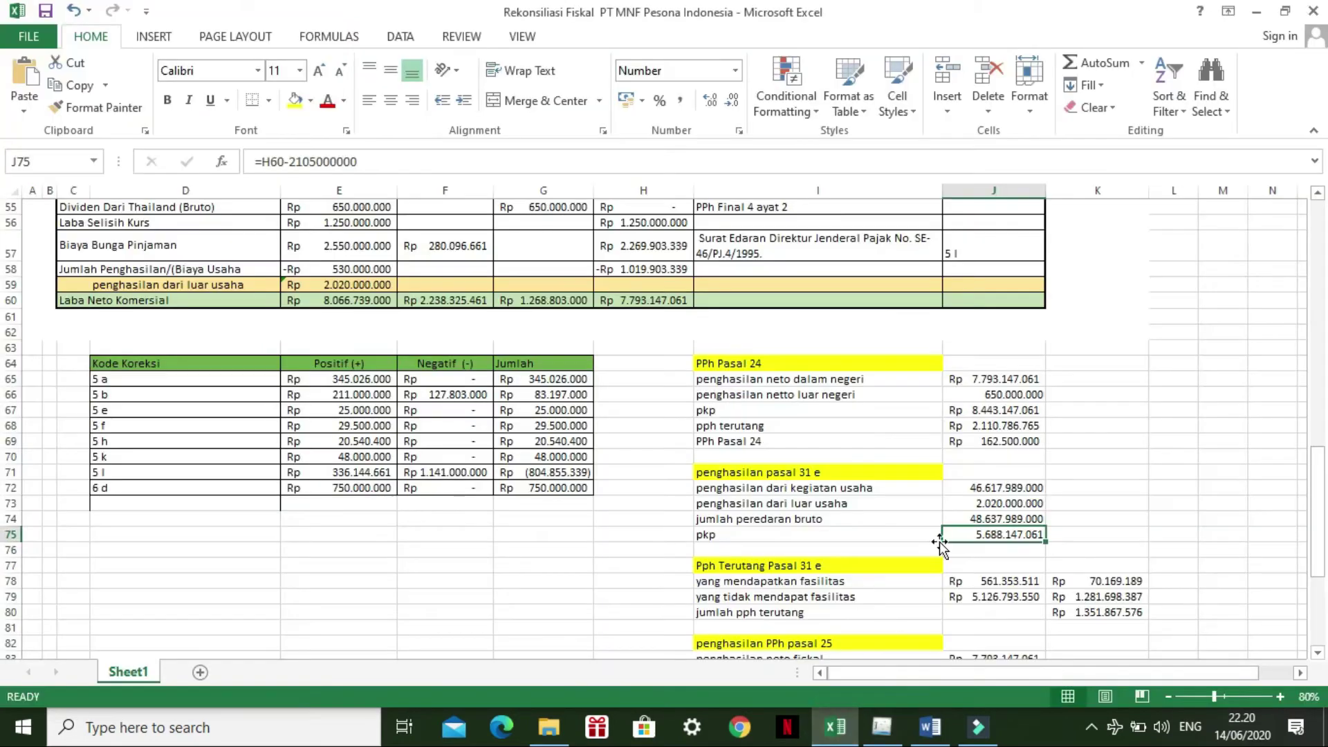
pyautogui.click(775, 585)
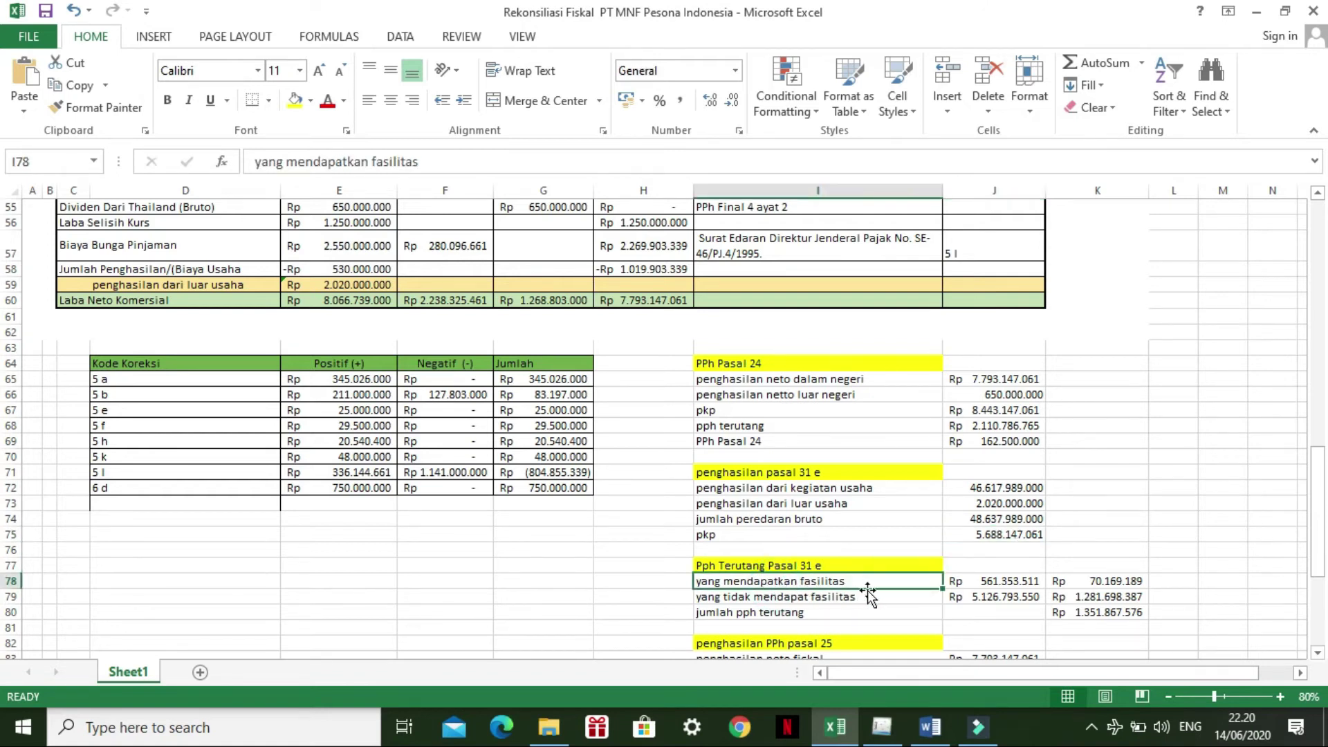
pyautogui.click(800, 596)
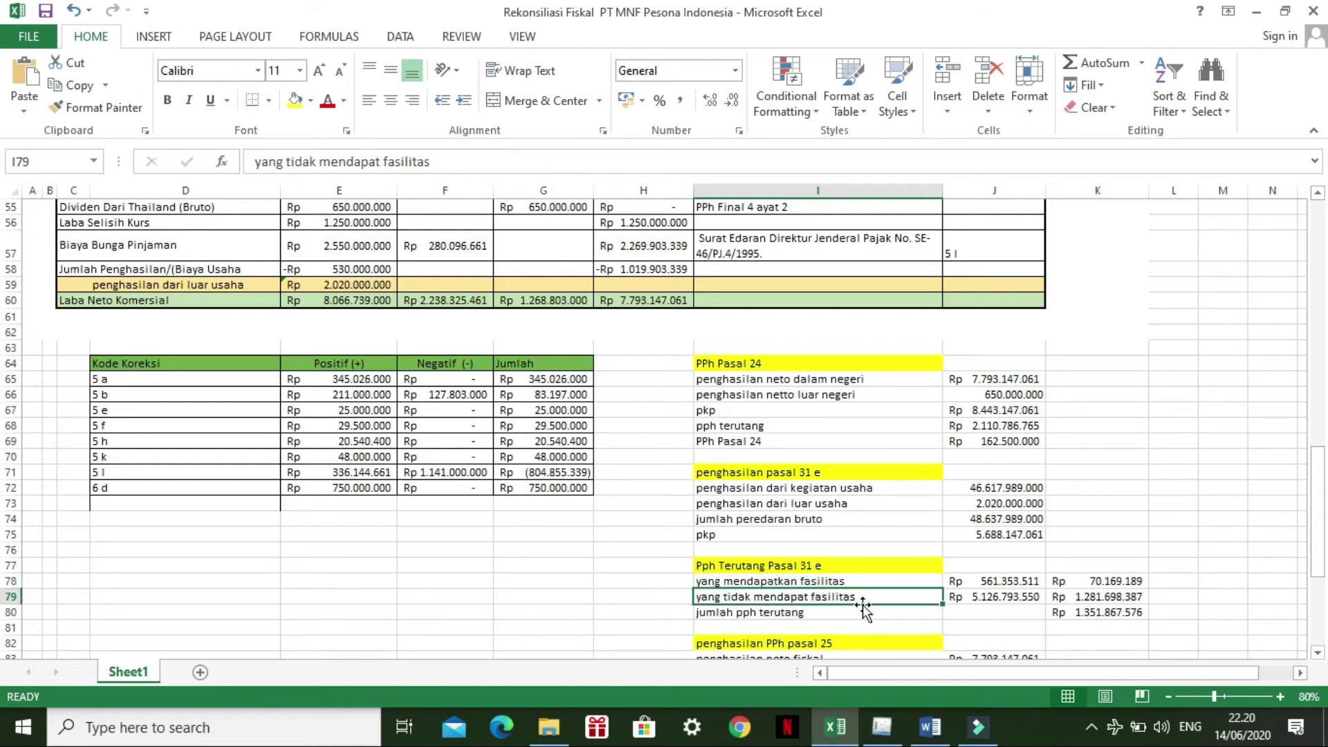
pyautogui.click(904, 581)
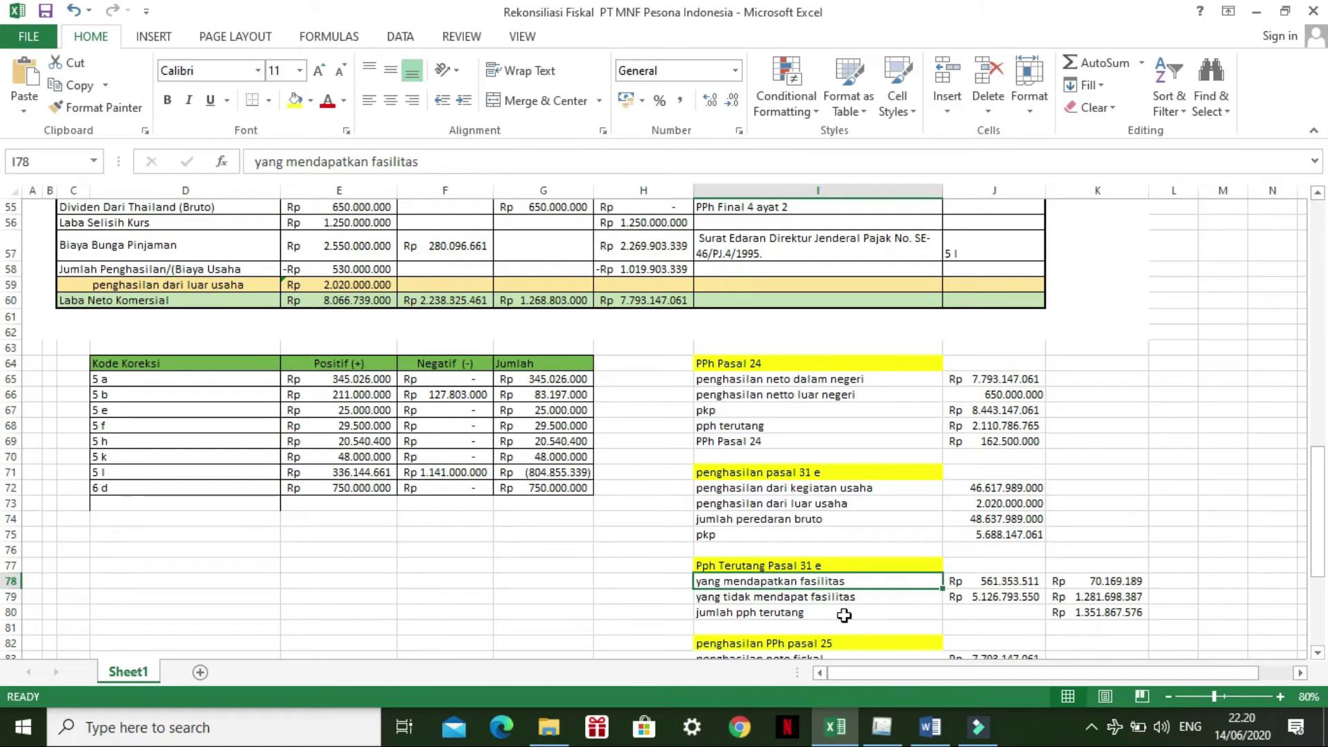
pyautogui.click(970, 583)
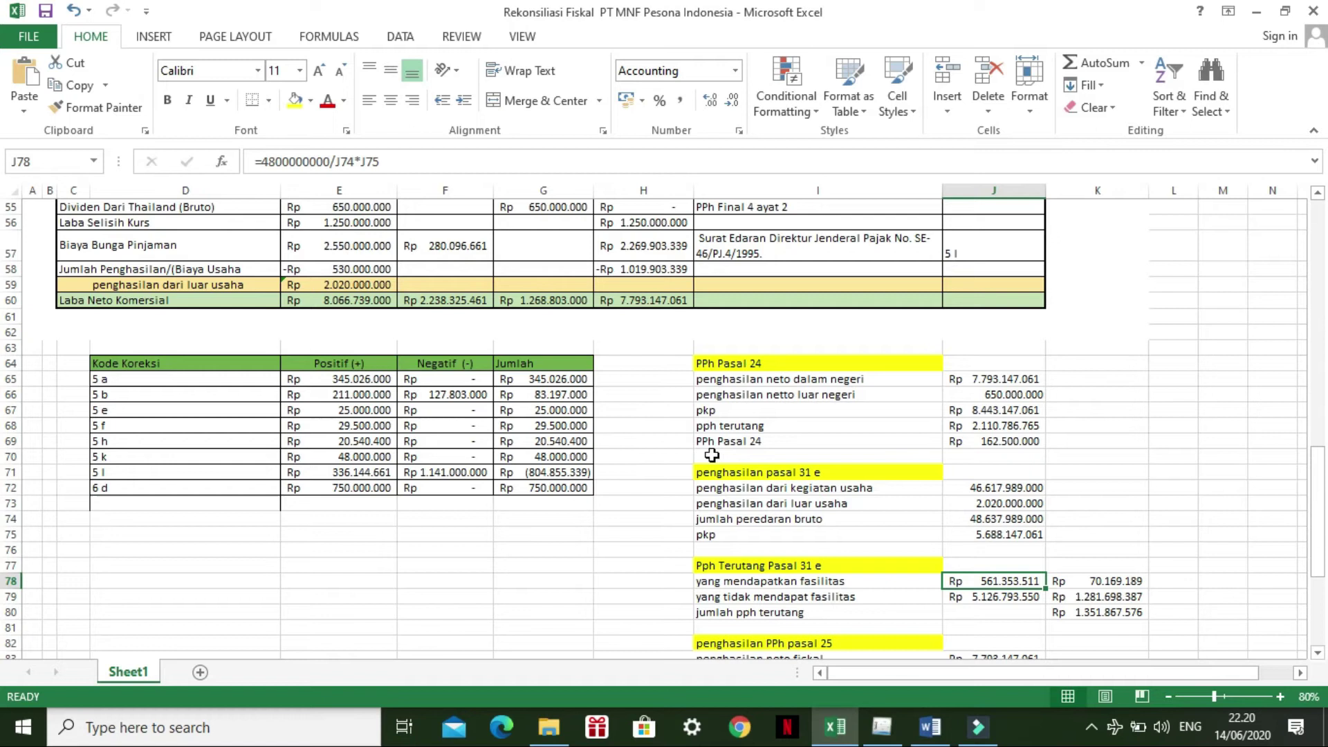
pyautogui.click(849, 581)
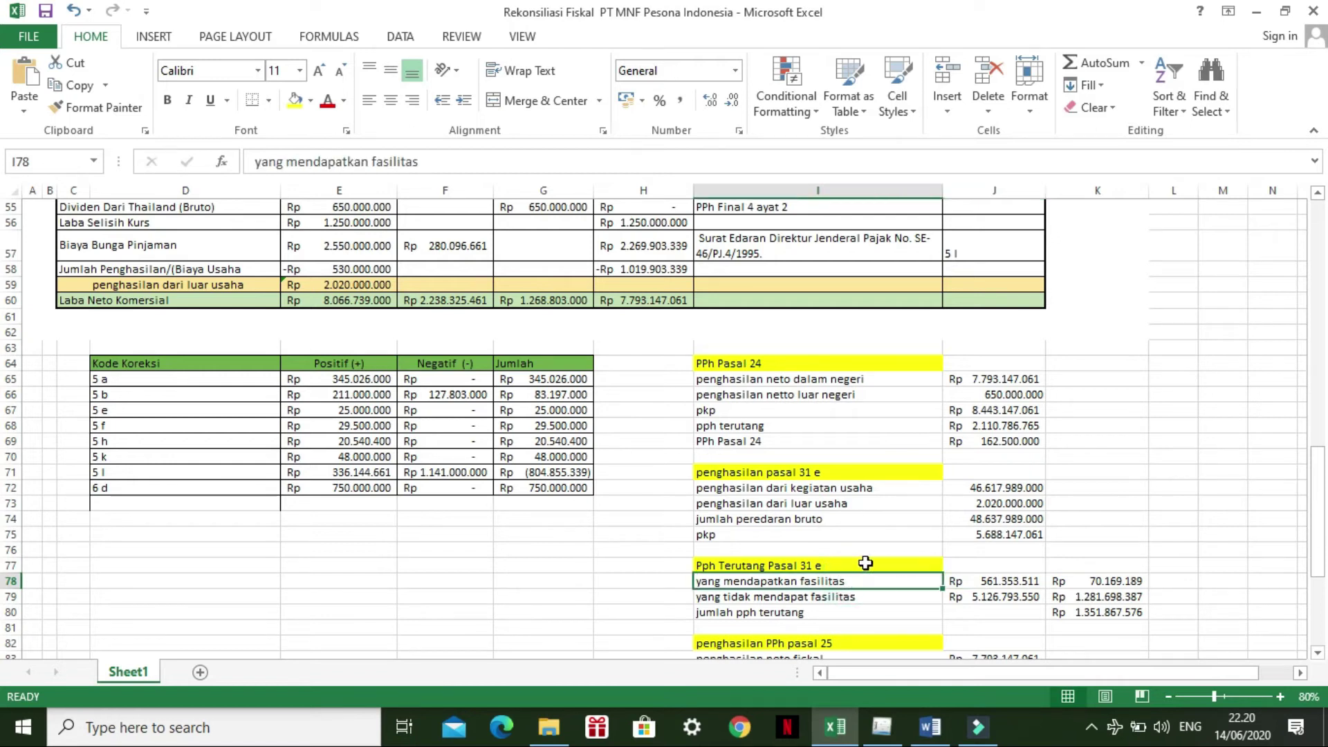
pyautogui.click(981, 519)
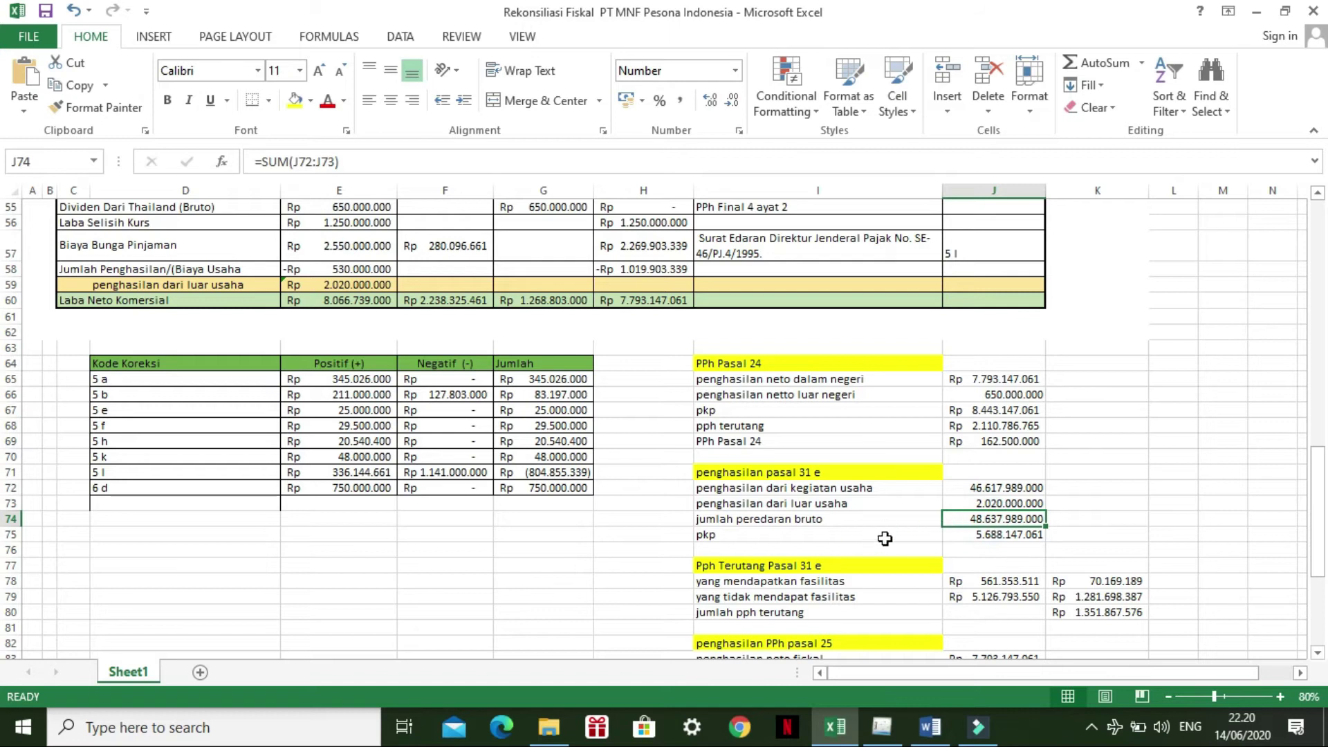
pyautogui.click(841, 535)
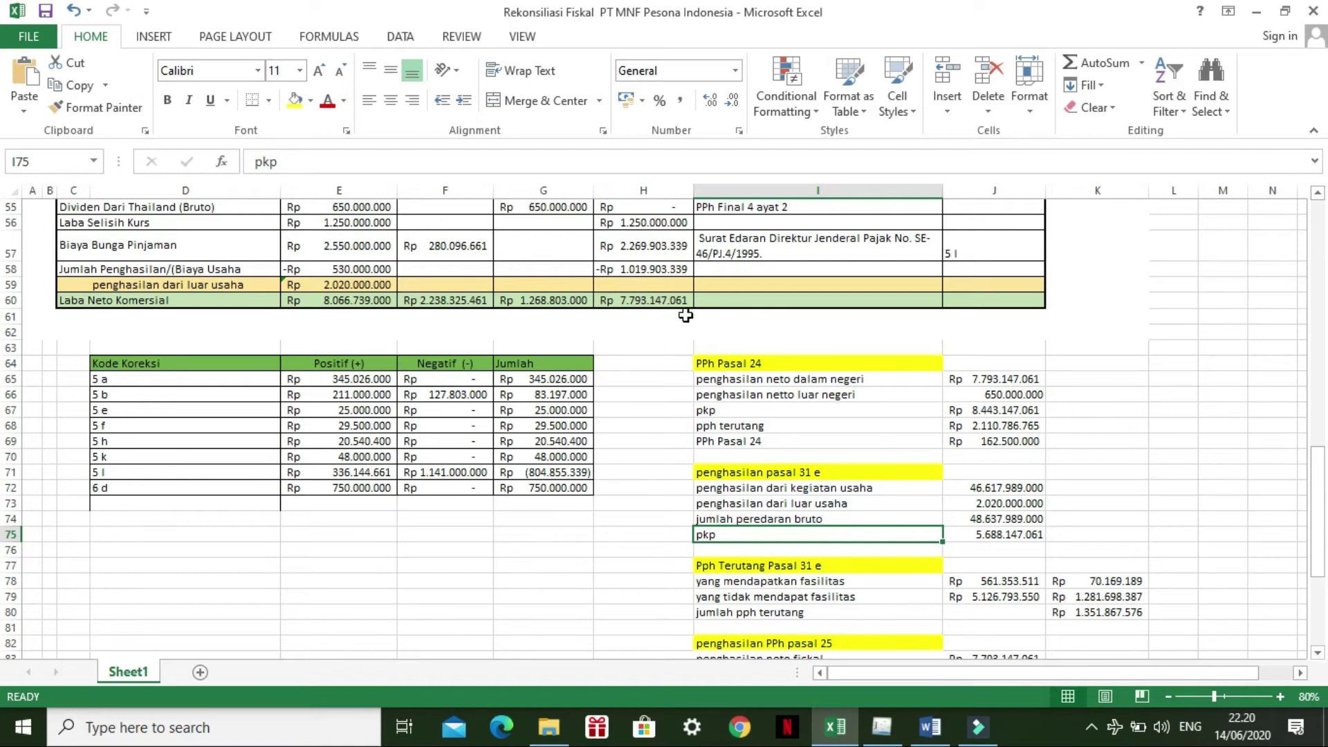
pyautogui.click(645, 301)
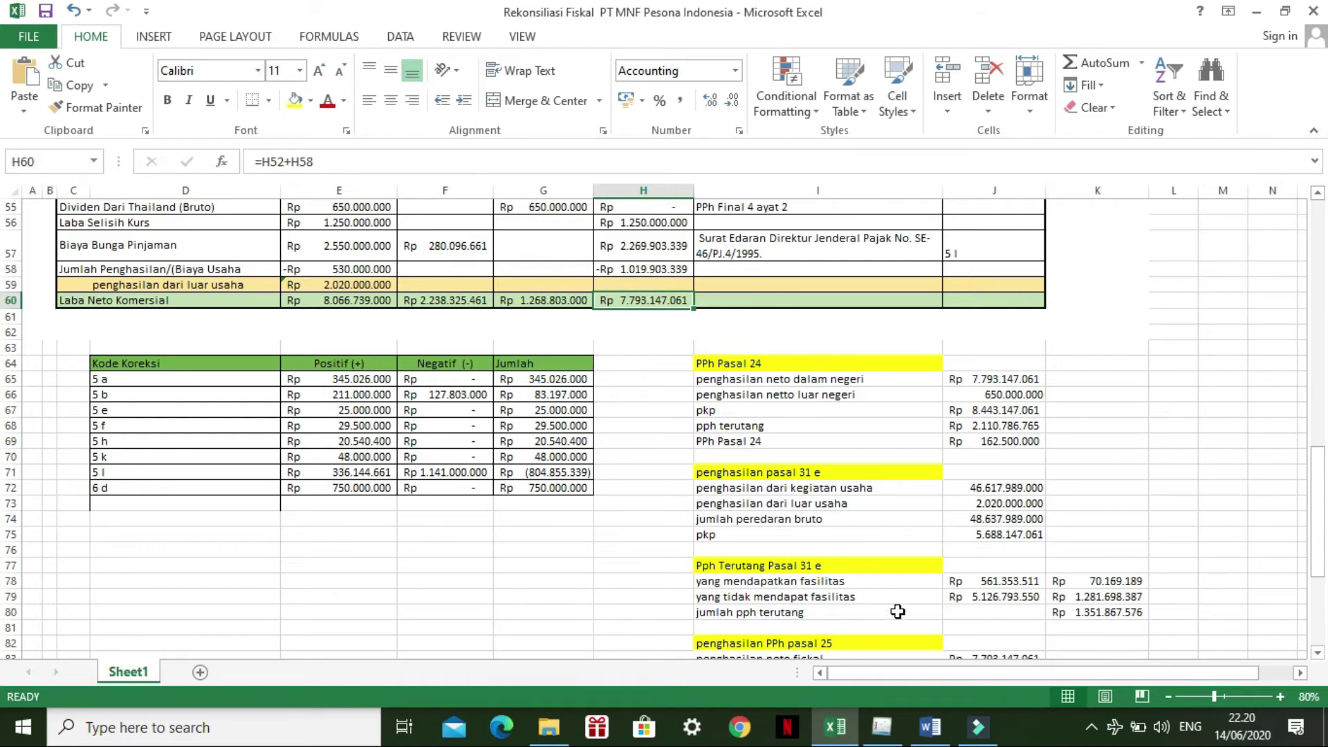
# Step: In eSPT, check the 2018 amount in Perhitungan Kompensasi Kerugian Fiskal, then save and close that attachment
pyautogui.click(882, 727)
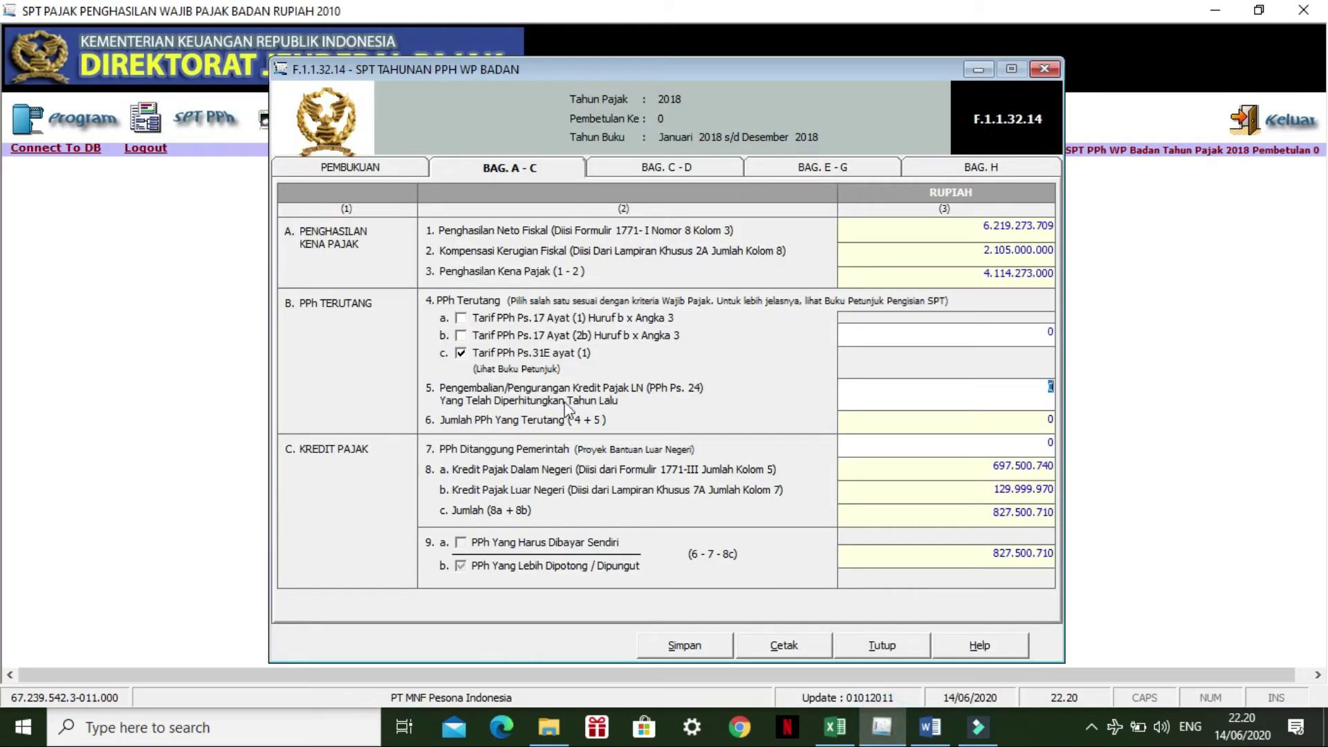
pyautogui.click(205, 117)
pyautogui.moveTo(306, 155)
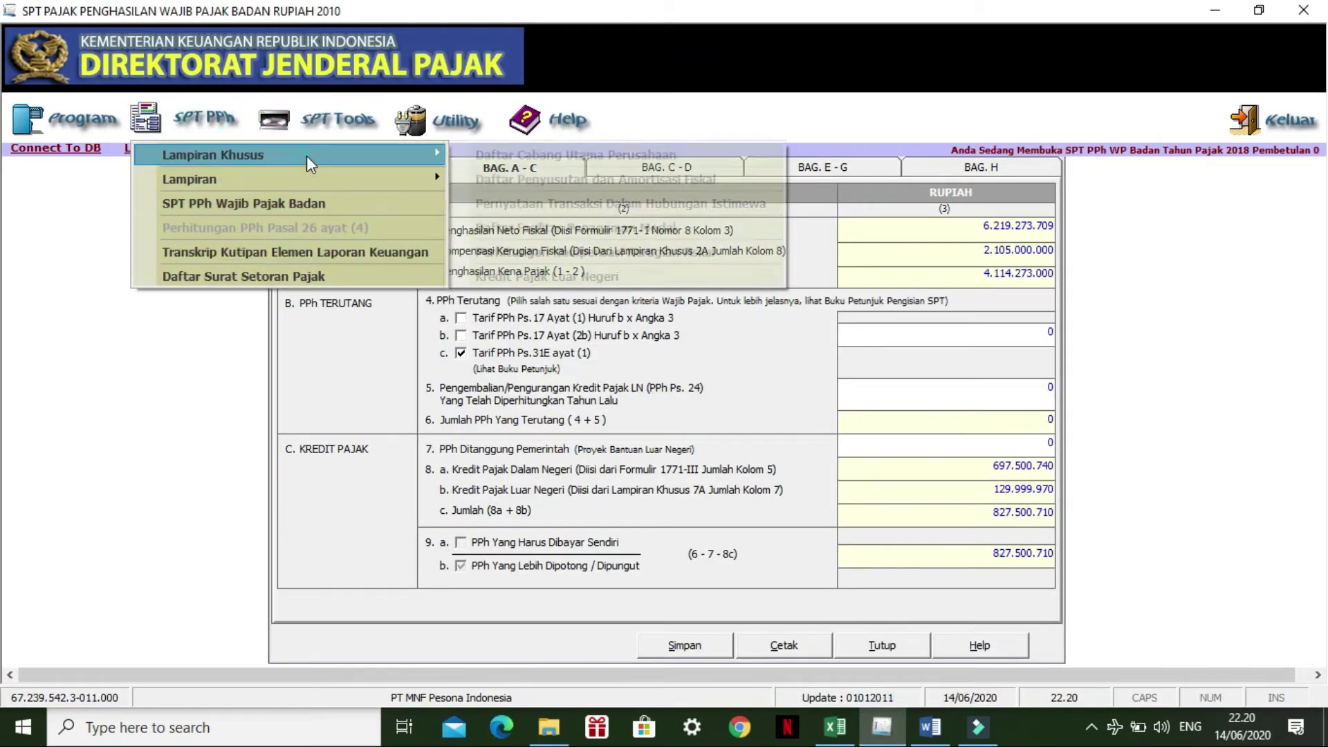
pyautogui.click(541, 247)
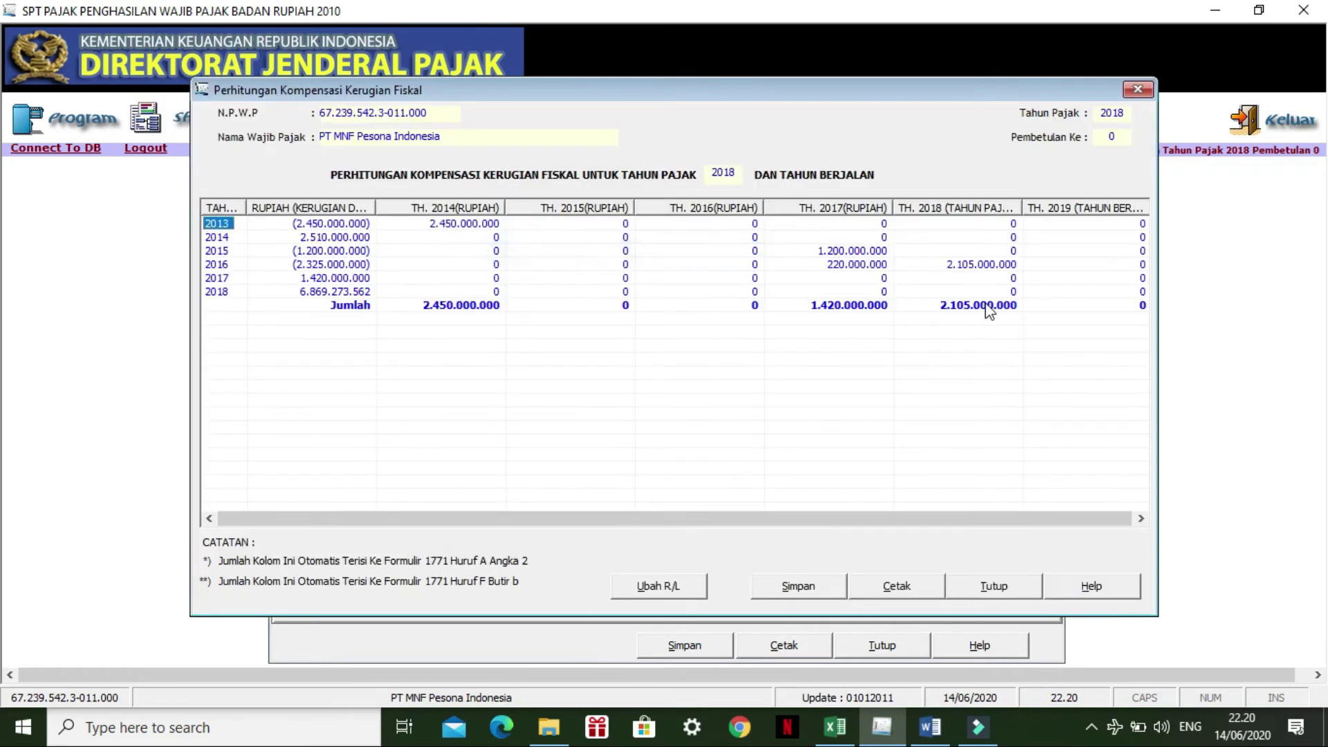
pyautogui.click(1142, 96)
pyautogui.click(643, 424)
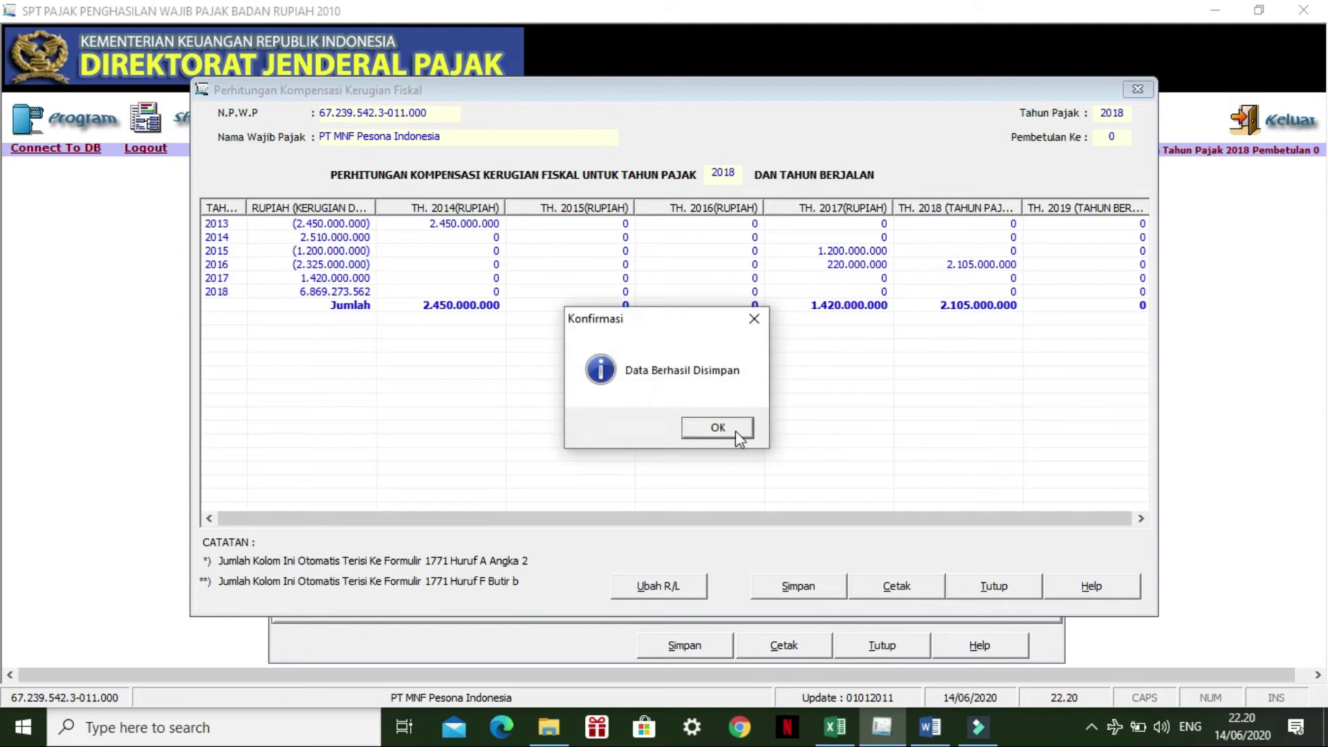
pyautogui.click(717, 427)
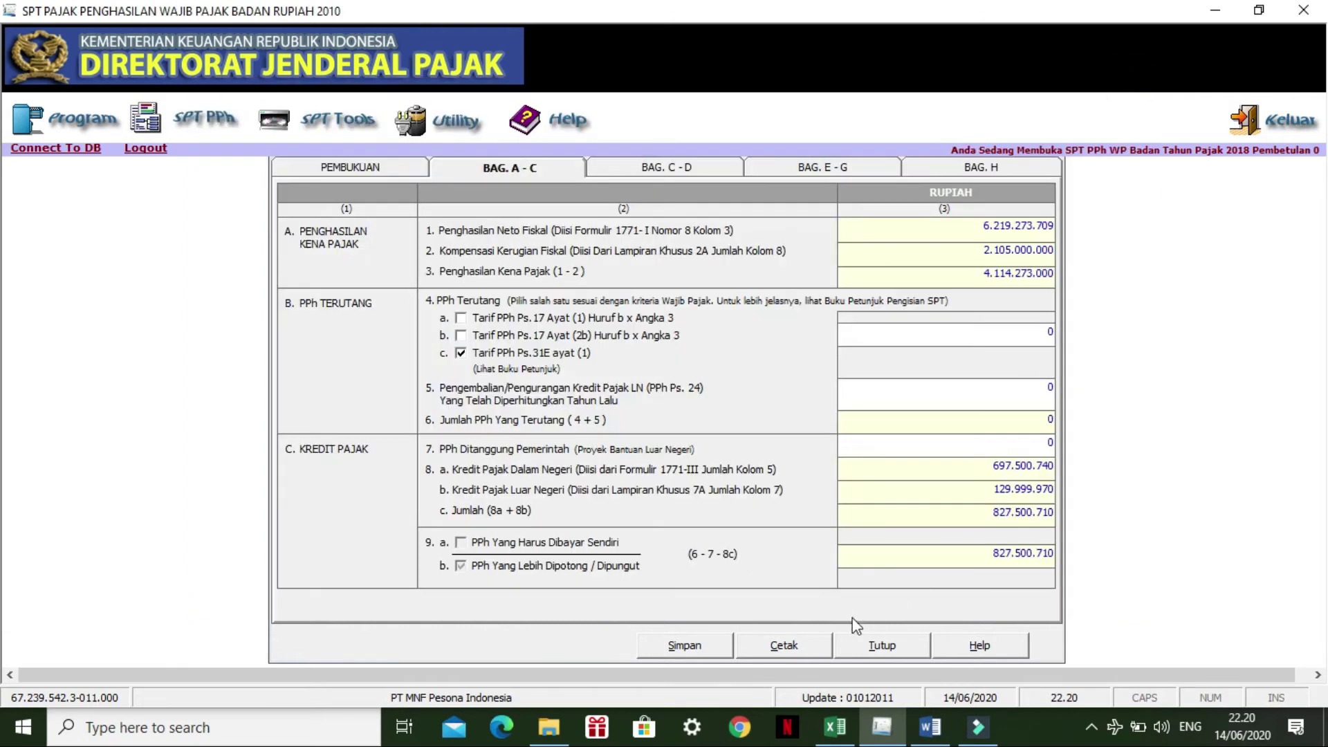
# Step: In the Excel reconciliation, examine the Pasal 31E pkp formula and the income and tax formulas for the portion that gets the facility
pyautogui.click(835, 726)
pyautogui.click(986, 536)
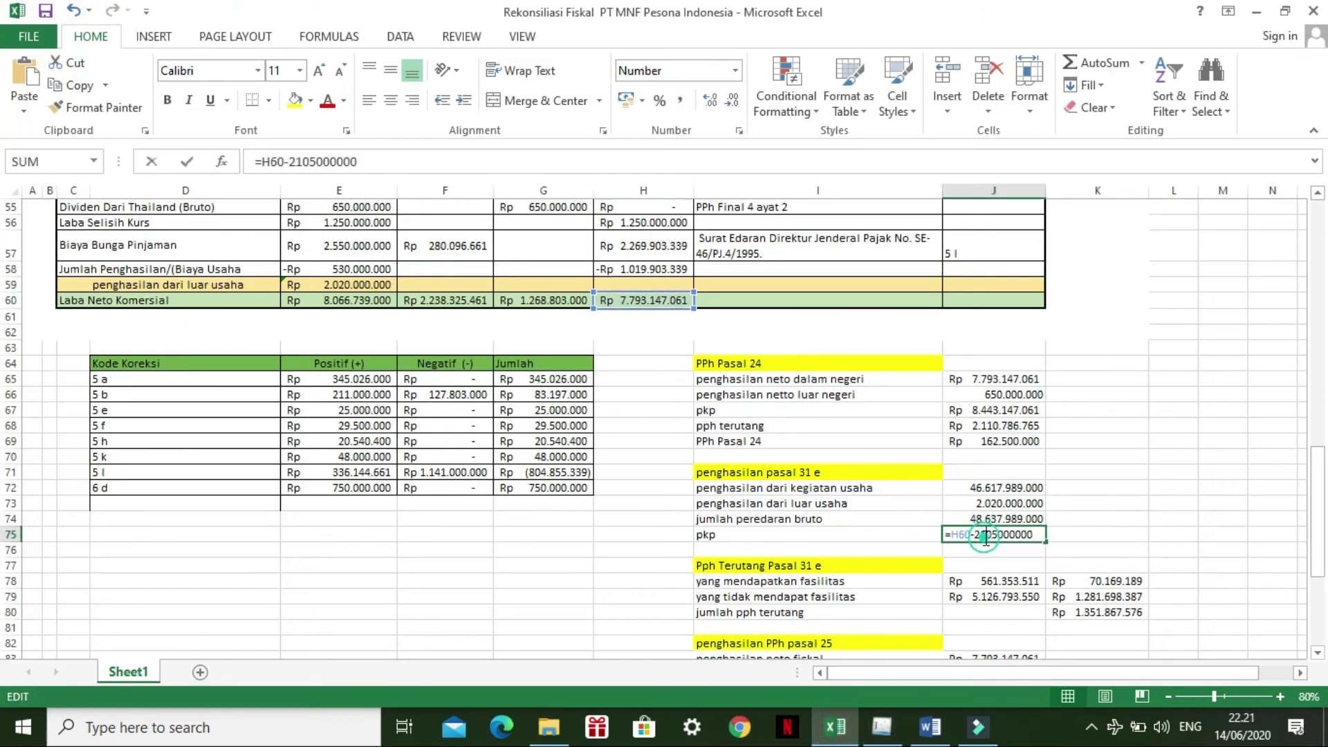
pyautogui.press('Return')
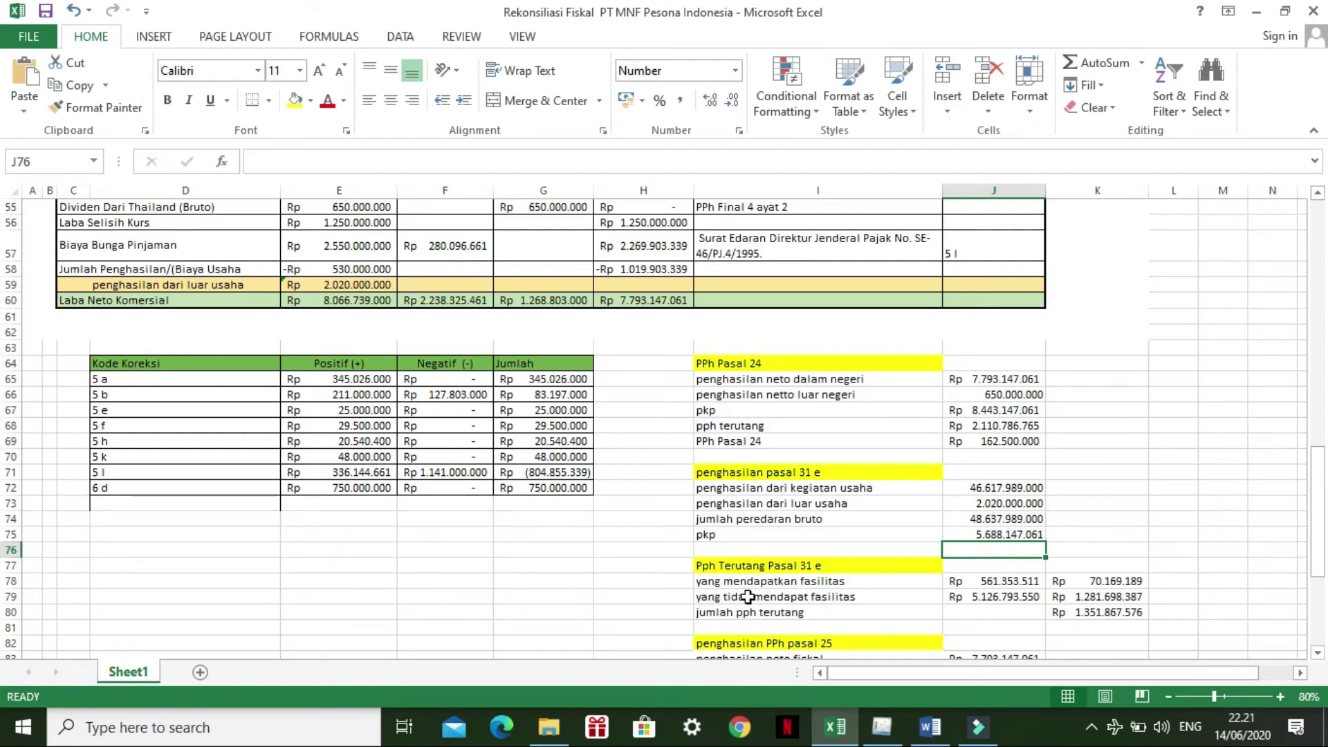
pyautogui.click(979, 581)
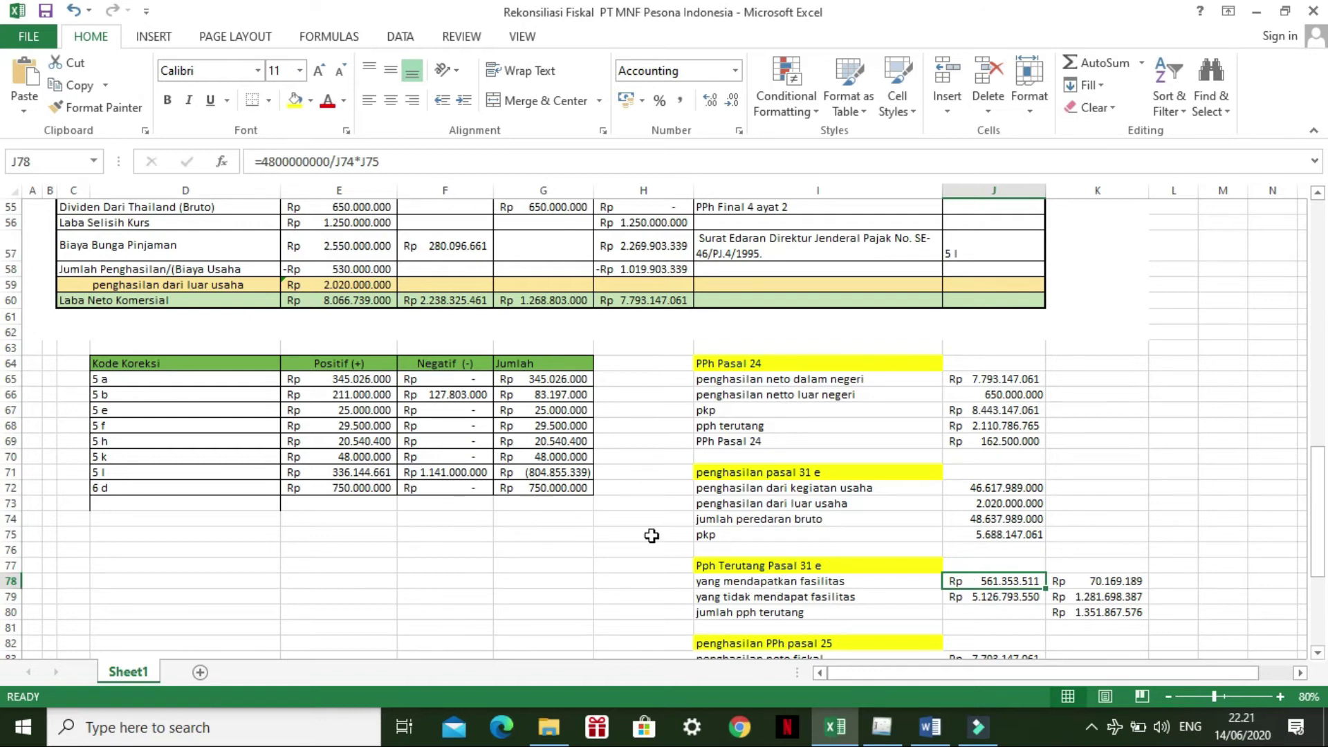
pyautogui.click(810, 580)
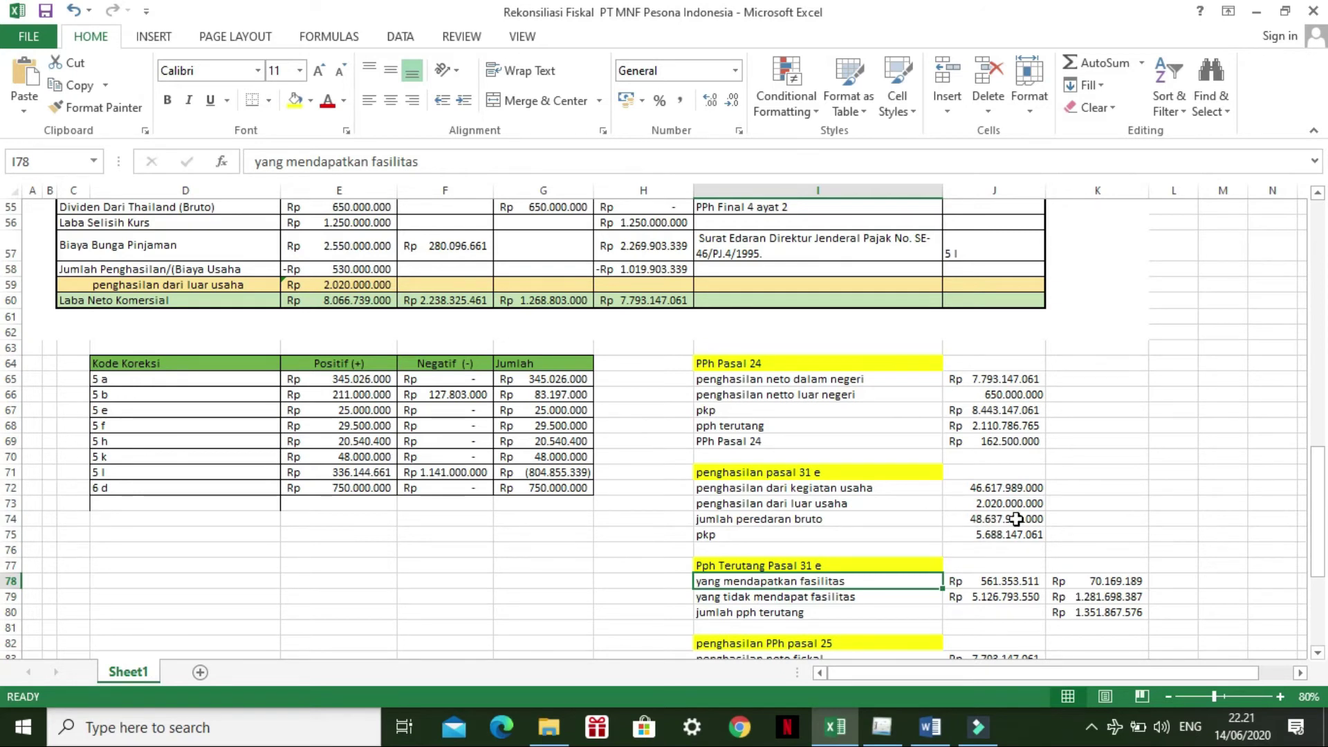
pyautogui.click(1014, 581)
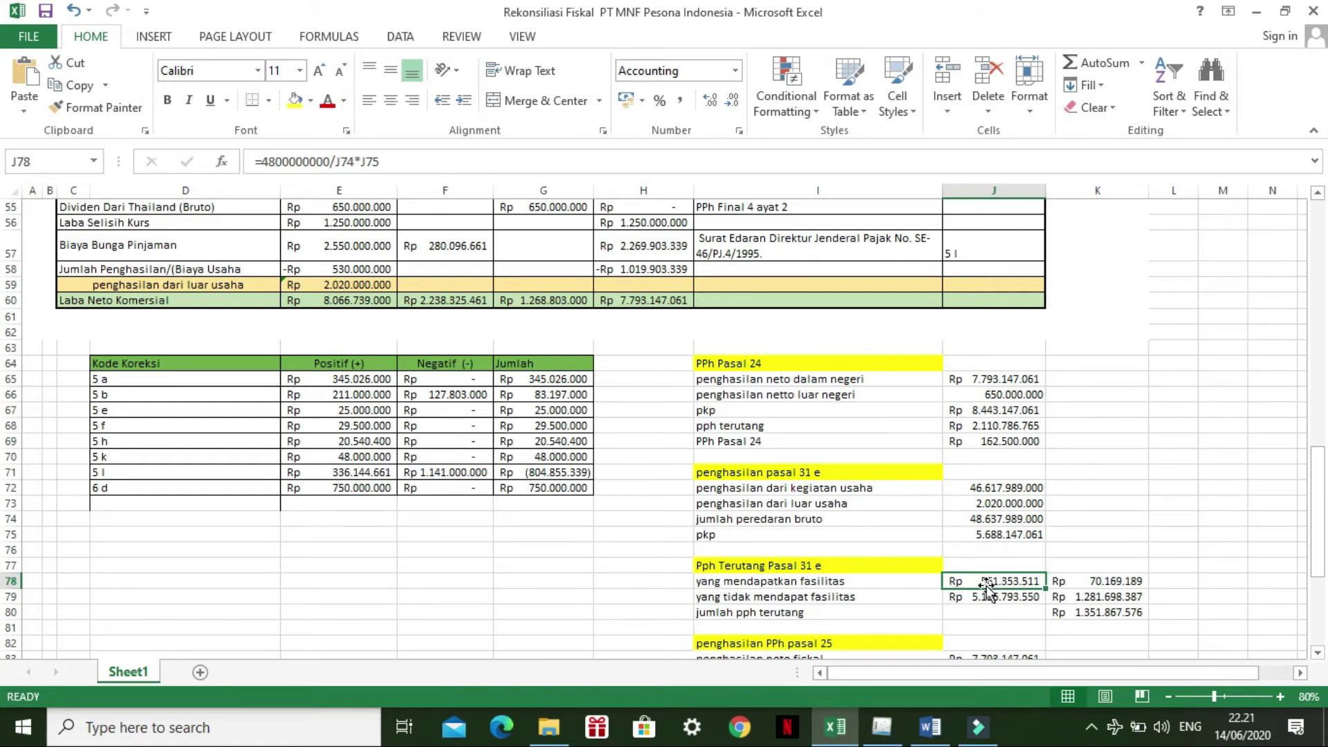
pyautogui.click(1114, 581)
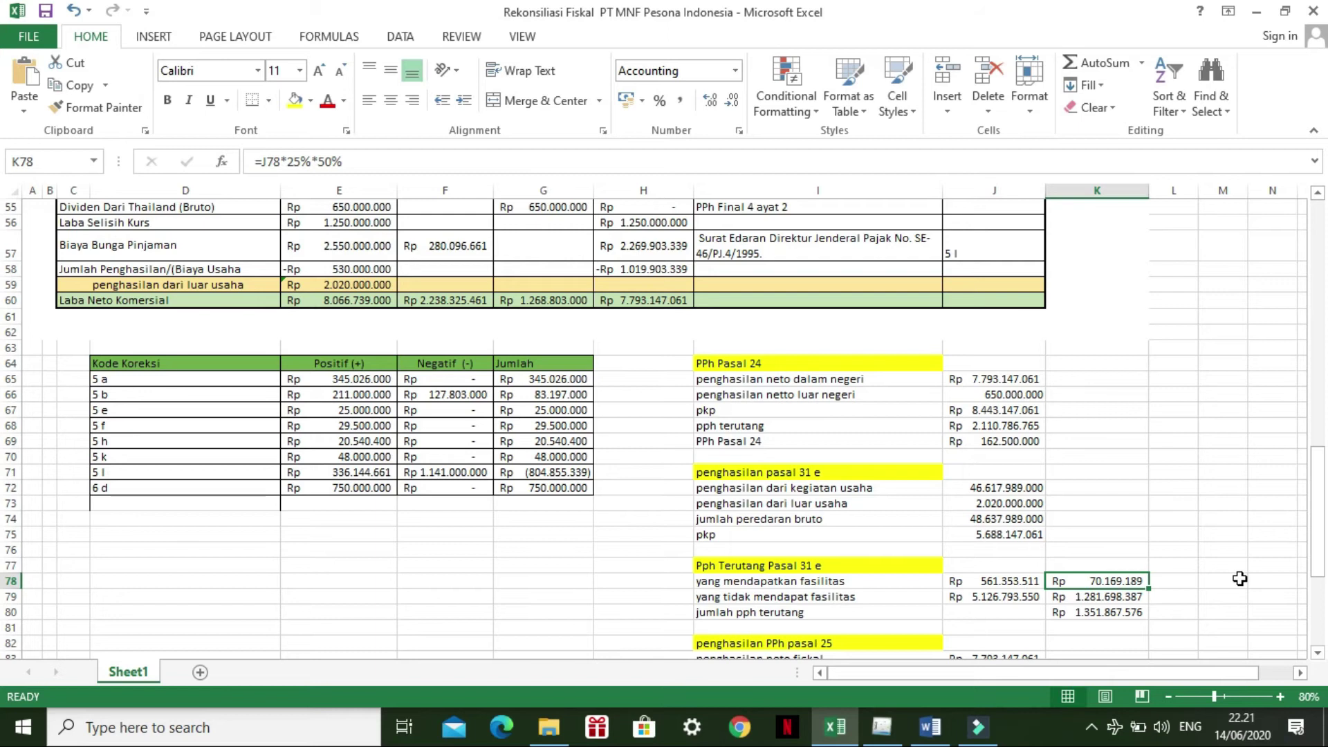
# Step: Review how the Pasal 31E income without the facility derives from pkp, and compare the tax formulas of both portions
pyautogui.click(814, 596)
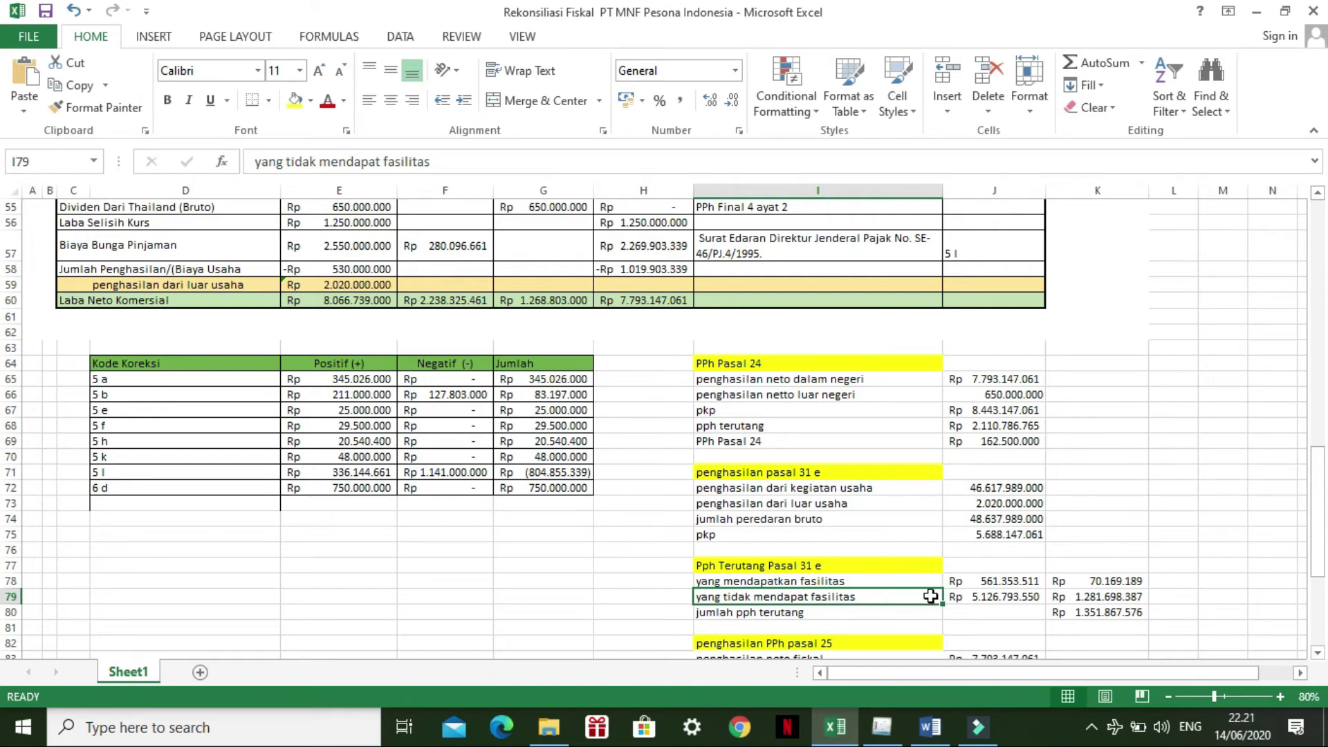
pyautogui.click(976, 599)
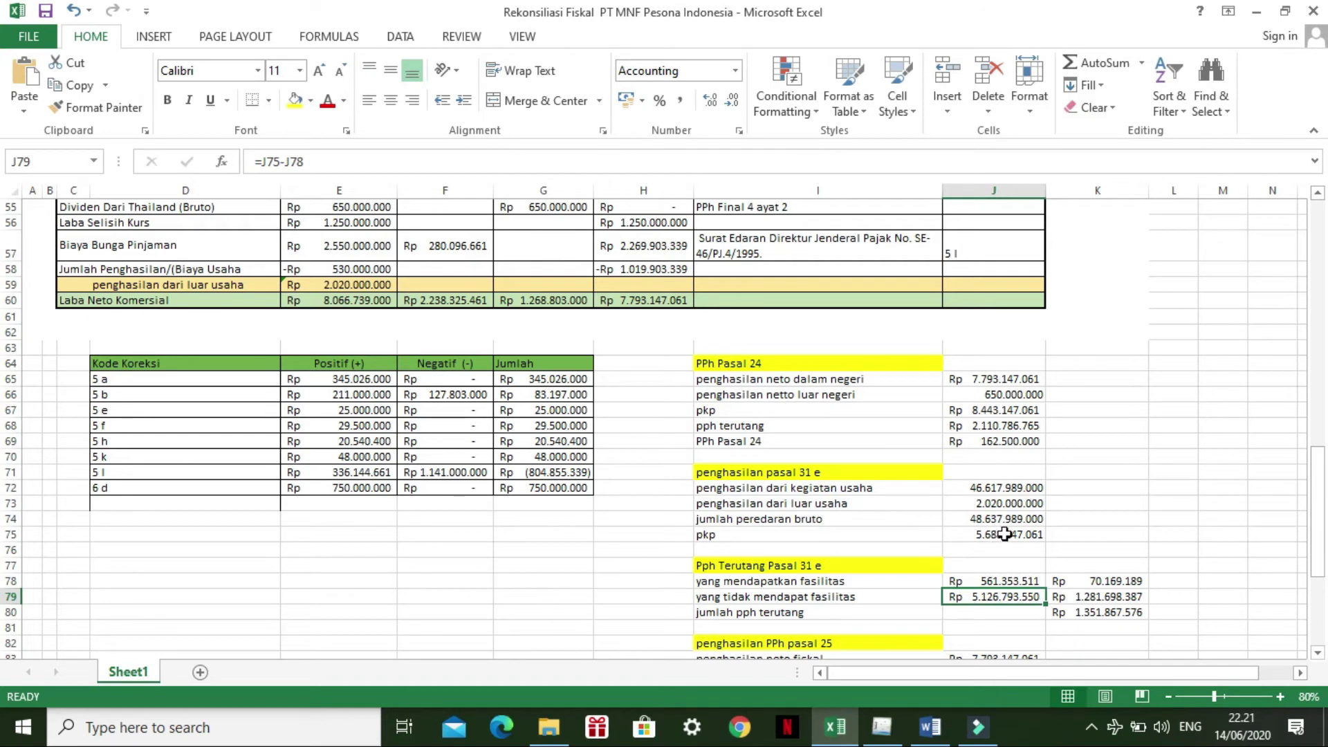
pyautogui.click(781, 538)
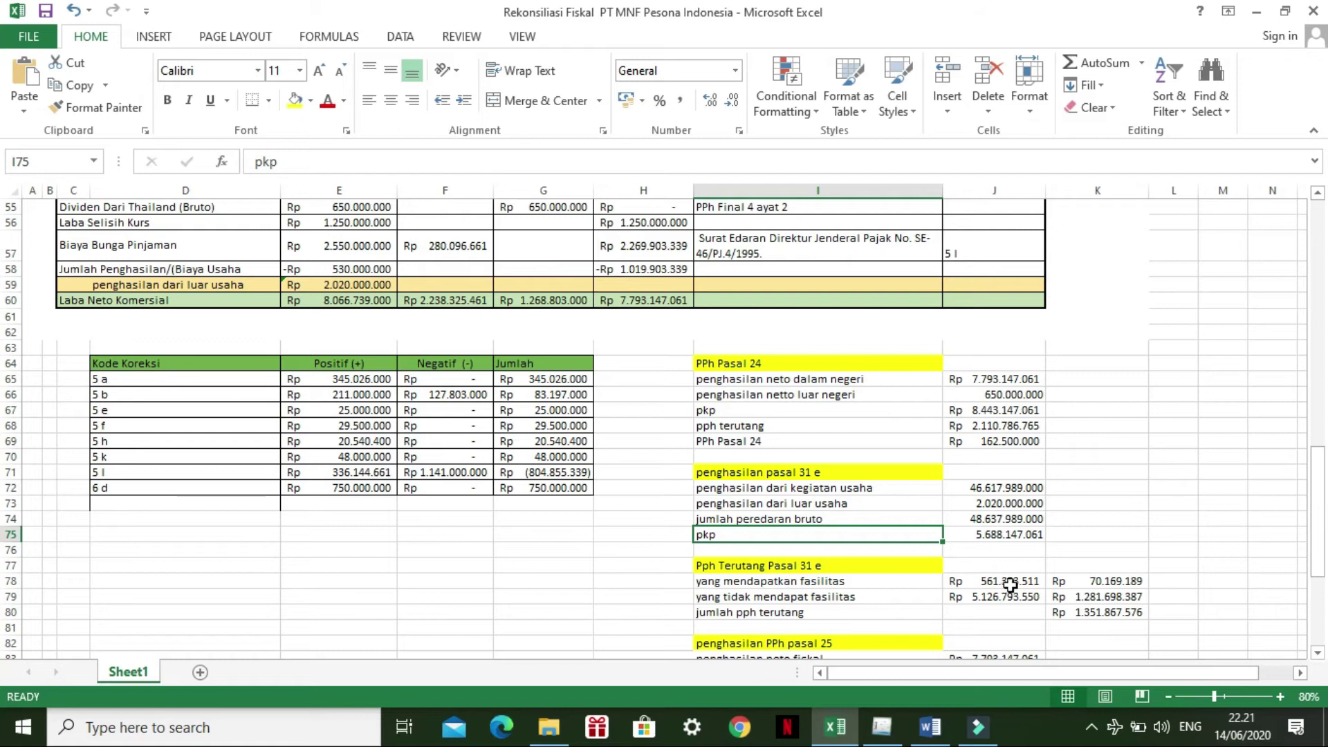
pyautogui.click(989, 585)
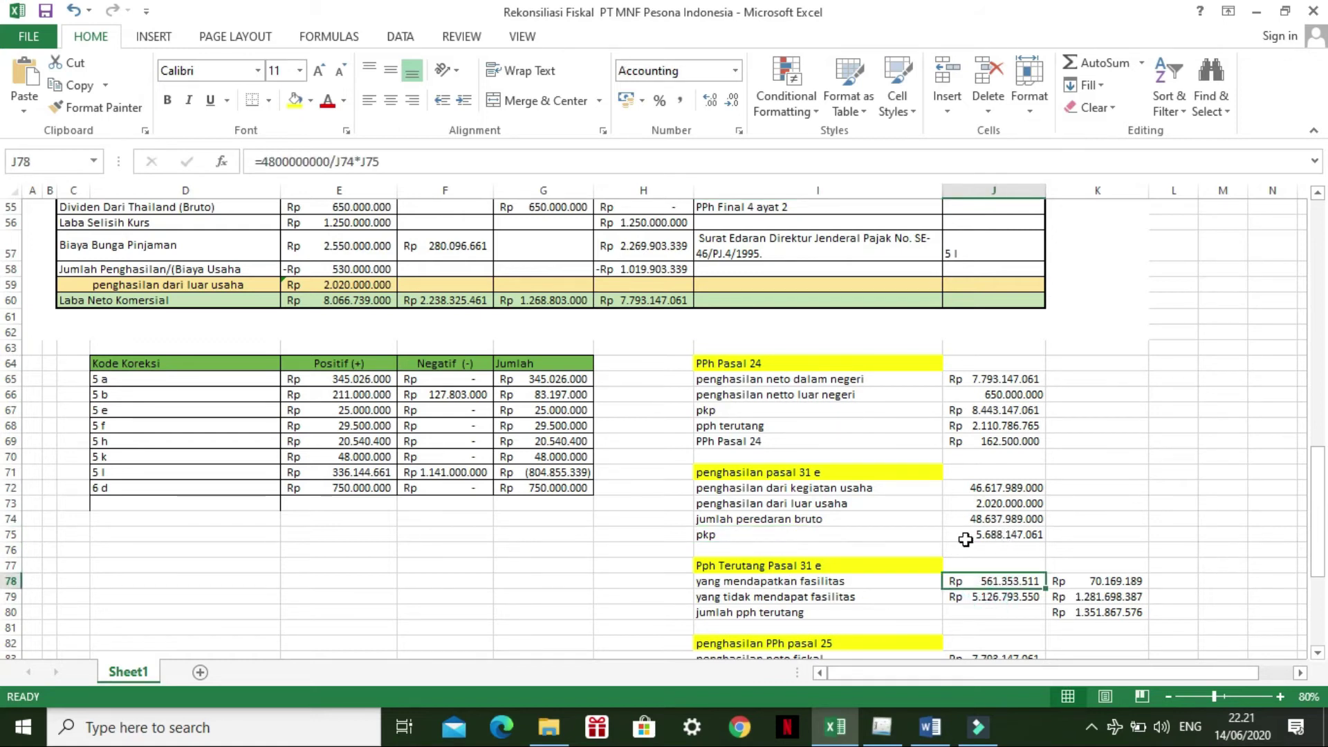
pyautogui.click(1028, 536)
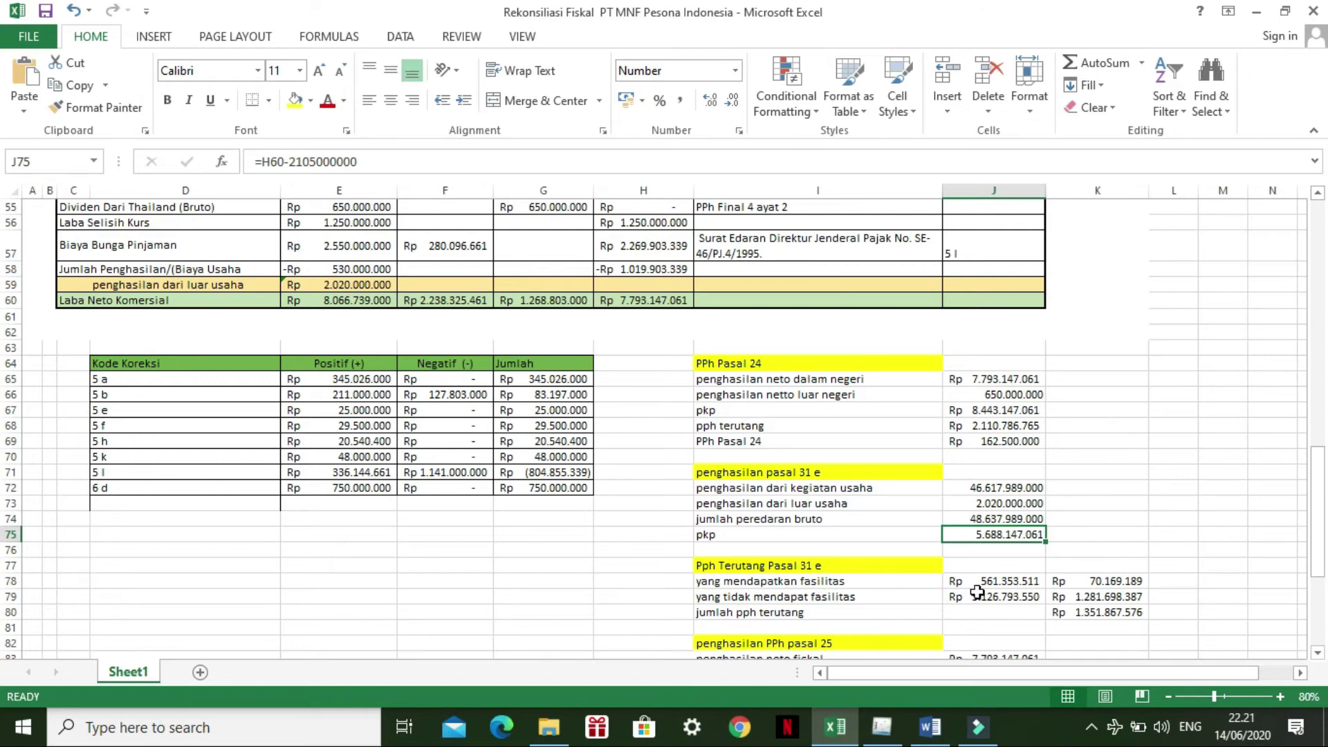
pyautogui.click(1008, 584)
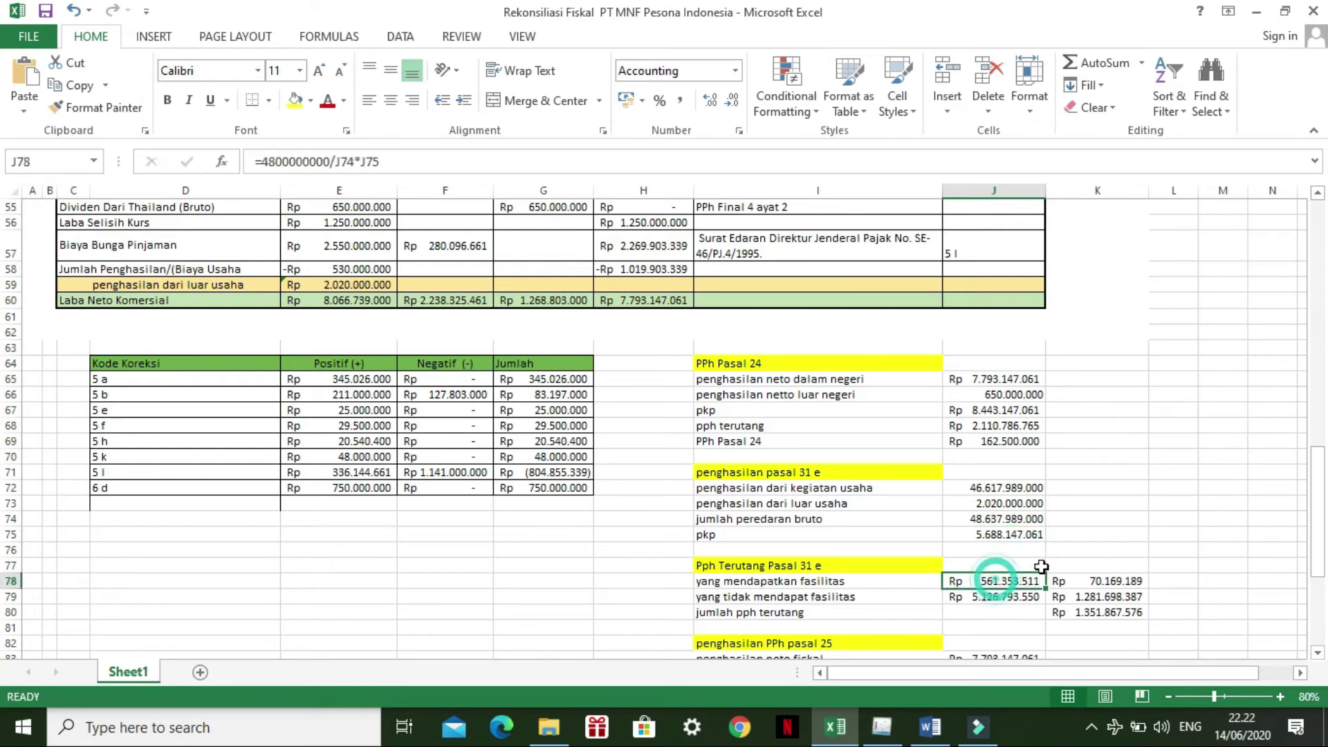
pyautogui.click(1013, 599)
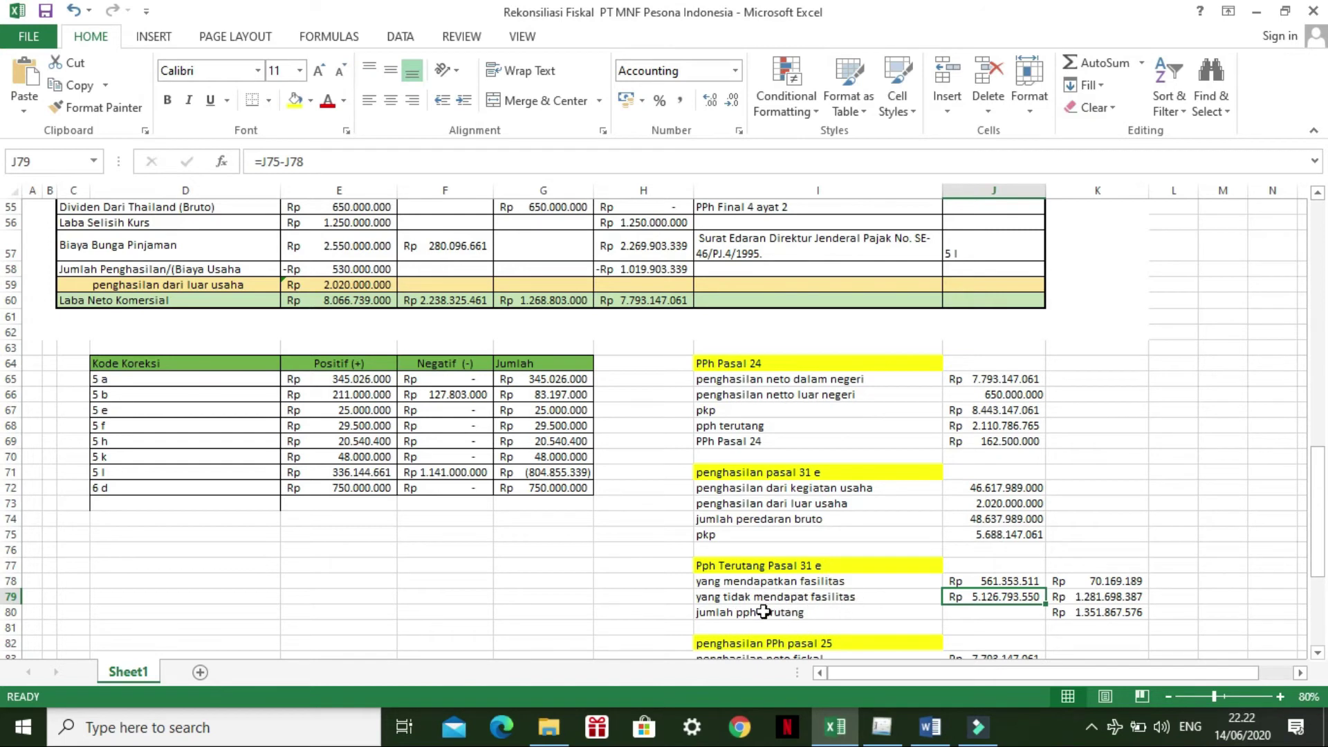
pyautogui.click(1117, 598)
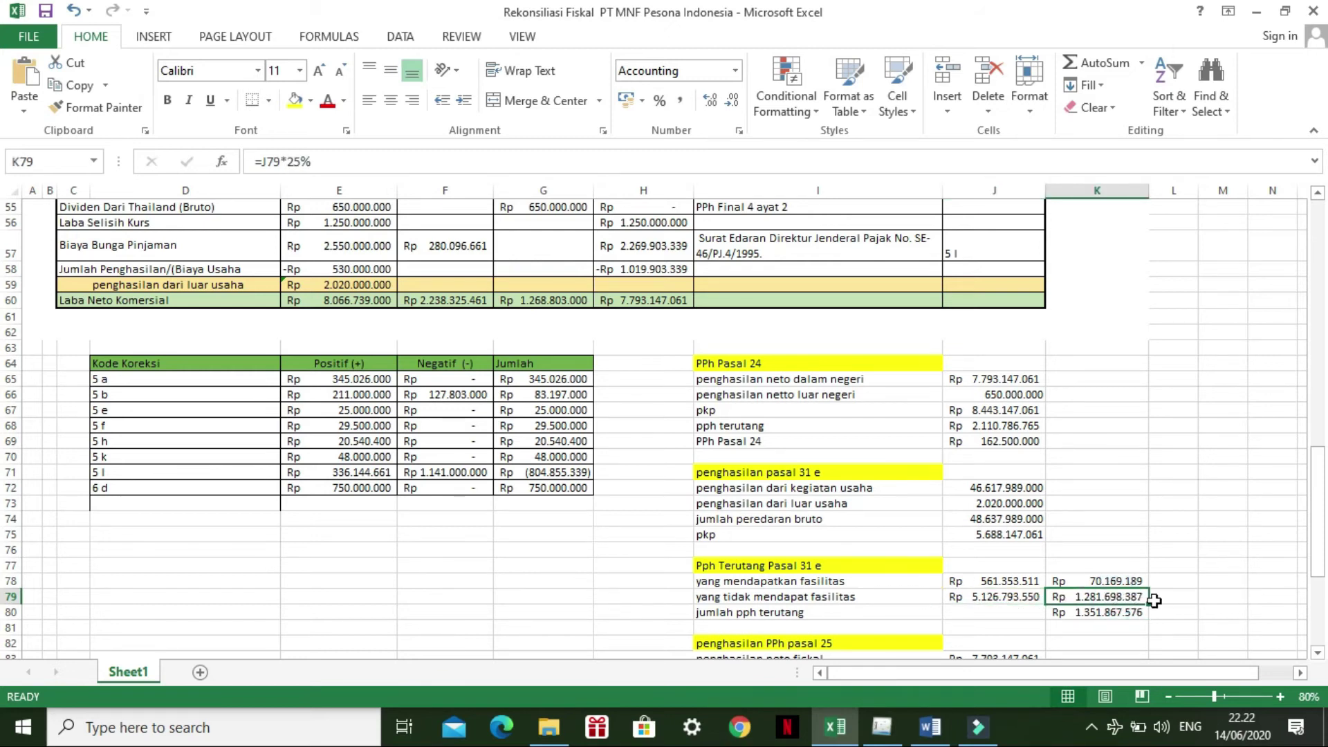
pyautogui.click(1103, 583)
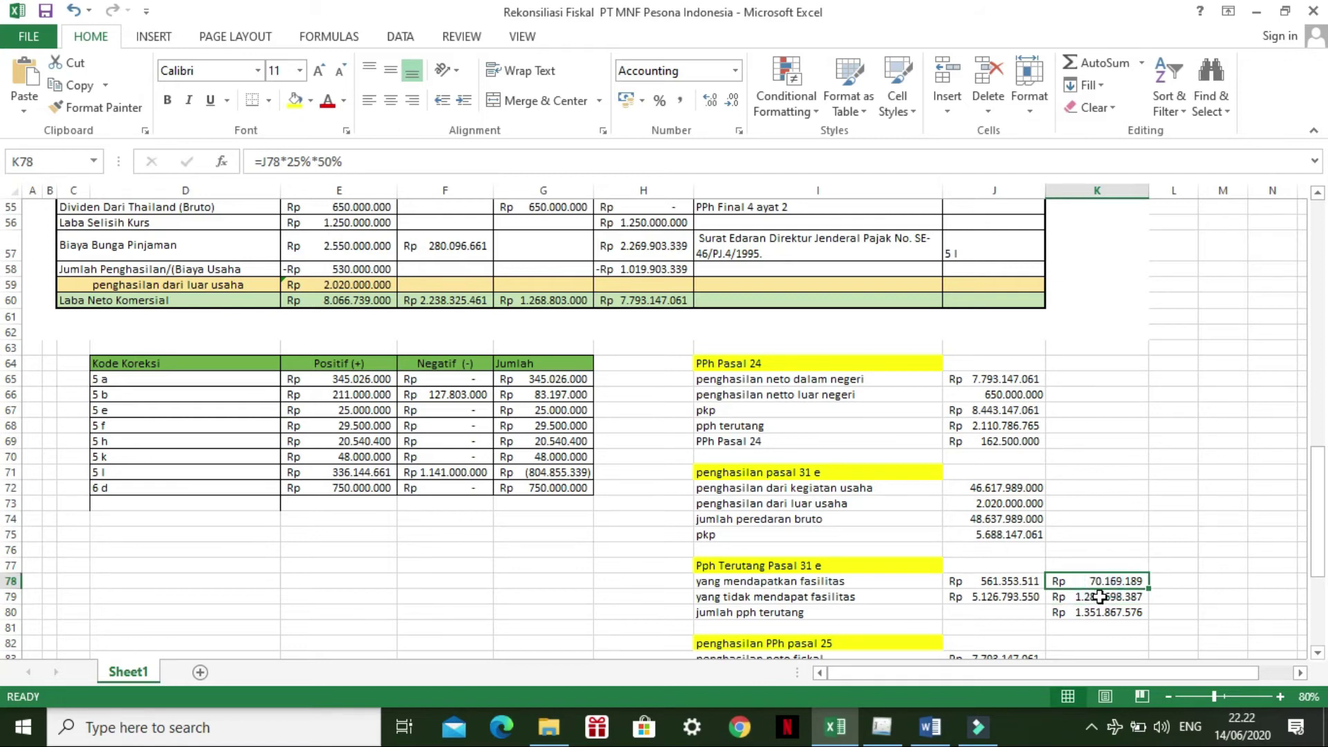
# Step: Copy the jumlah pph terutang total from Excel and try to paste it as the Pasal 31E PPh Terutang in eSPT item 4
pyautogui.click(786, 616)
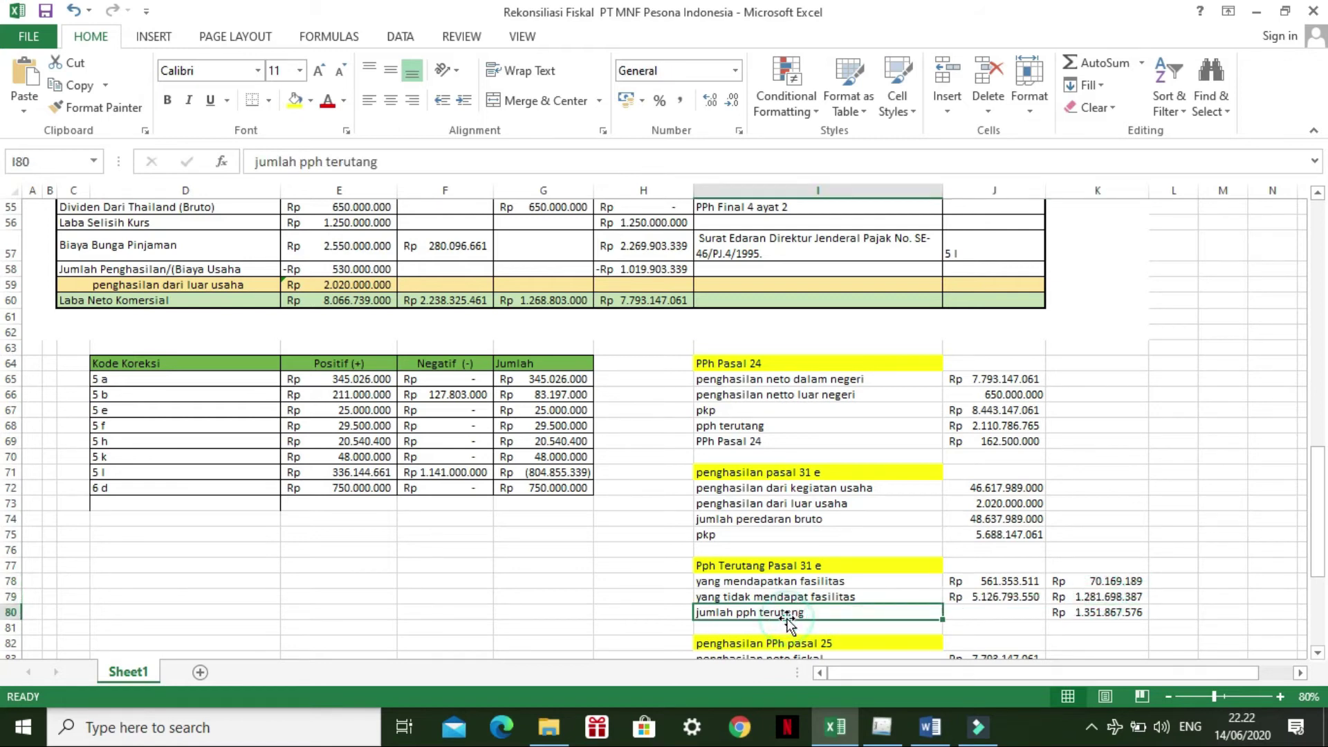
pyautogui.click(1014, 613)
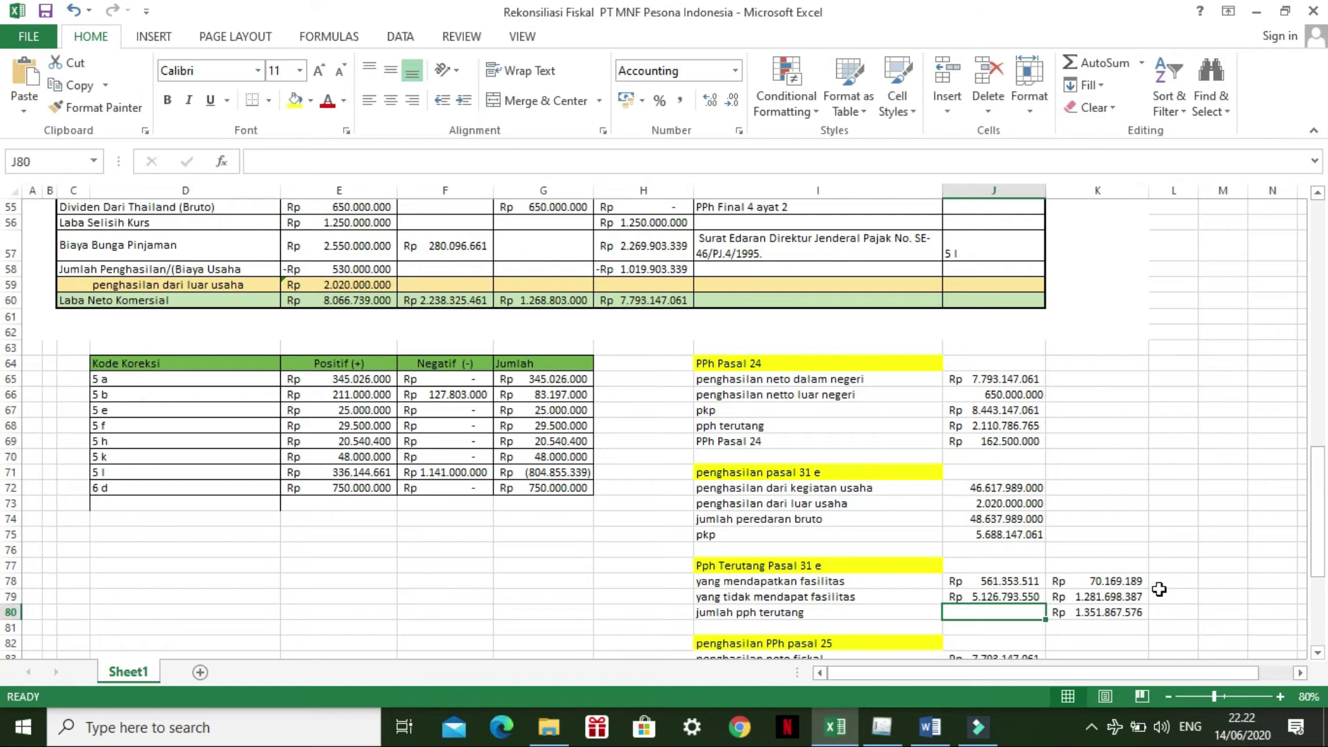
pyautogui.click(1132, 612)
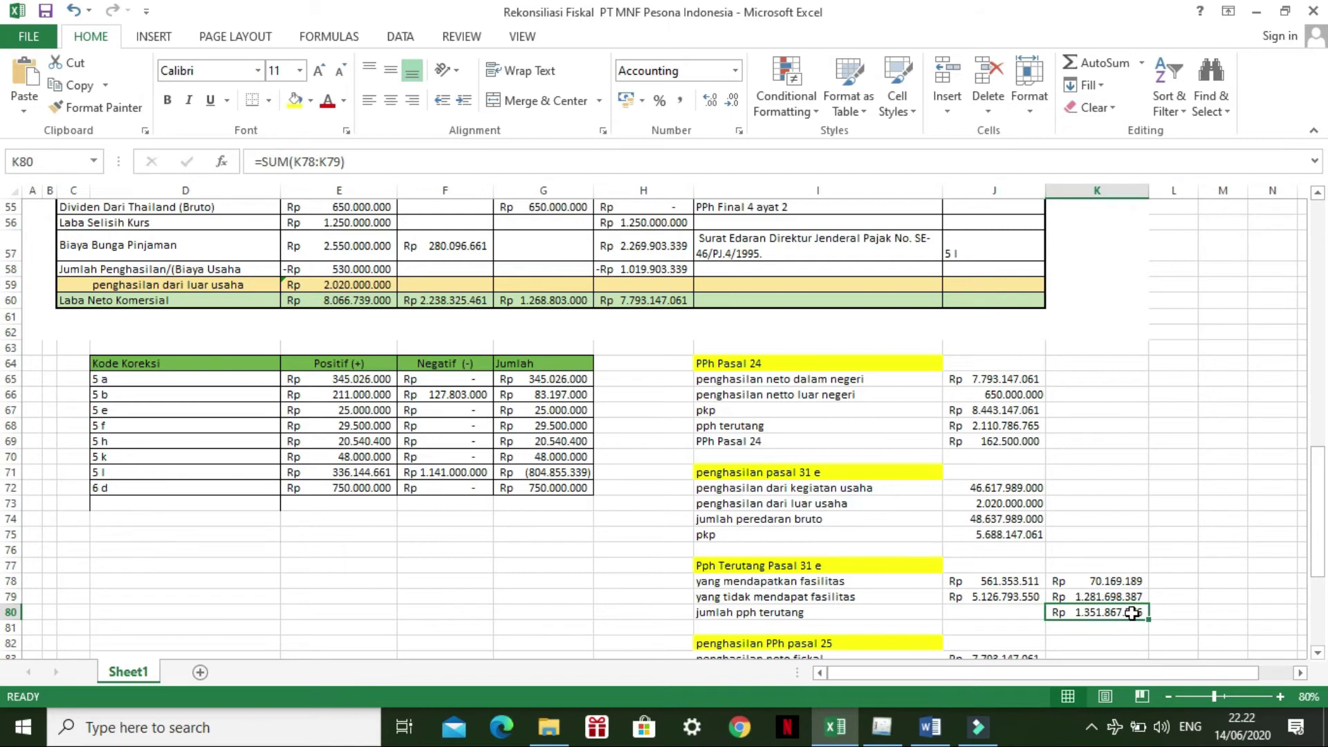
pyautogui.hotkey('ctrl', 'c')
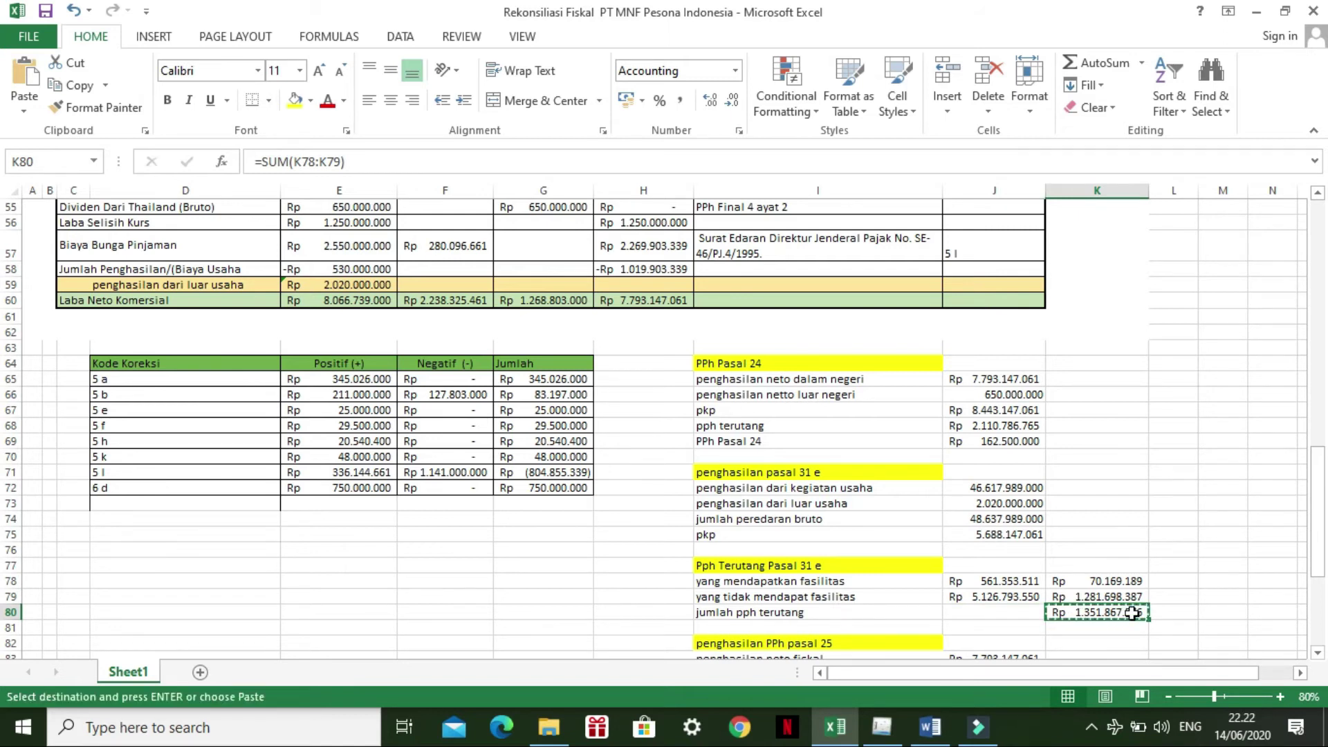
pyautogui.click(878, 734)
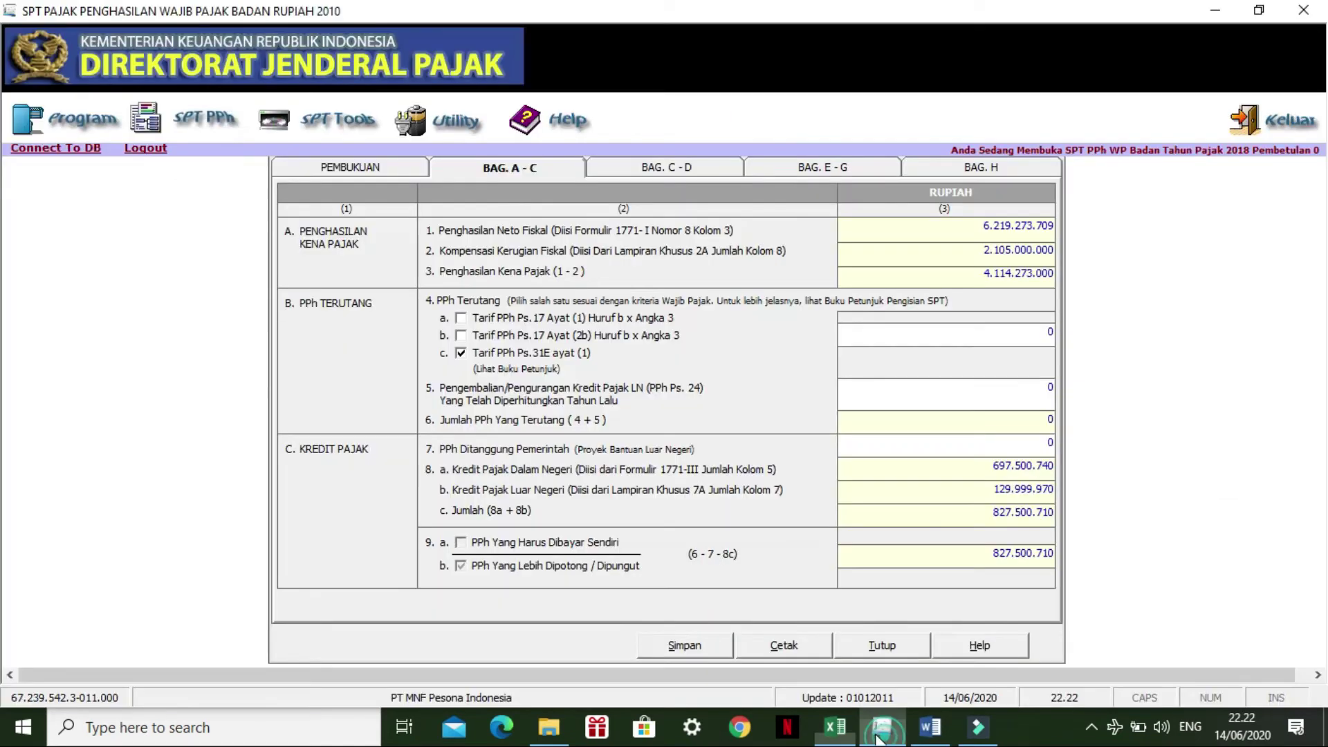
pyautogui.click(1024, 333)
pyautogui.hotkey('ctrl', 'v')
pyautogui.click(1009, 386)
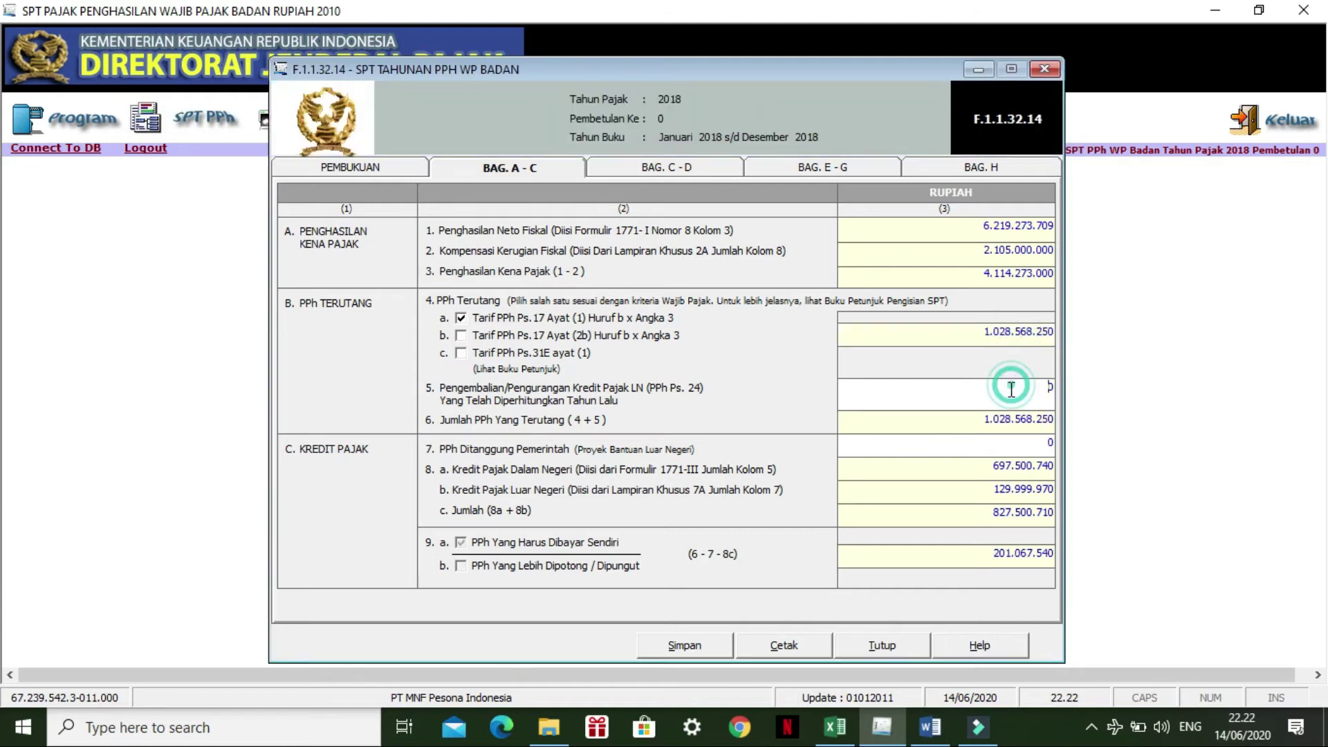
# Step: Reselect Tarif PPh Ps.31E ayat (1) for item 4 and clear its PPh Terutang amount
pyautogui.click(460, 354)
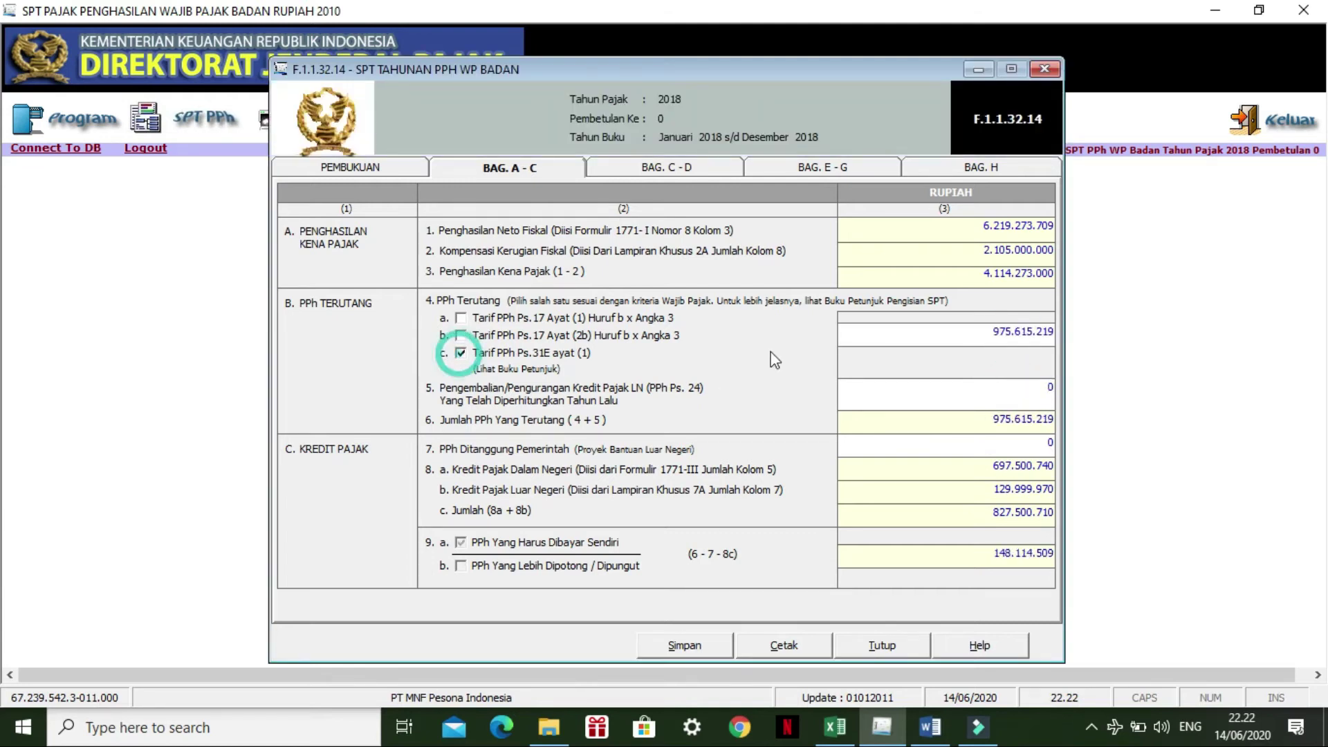
pyautogui.click(1052, 334)
pyautogui.doubleClick(1052, 333)
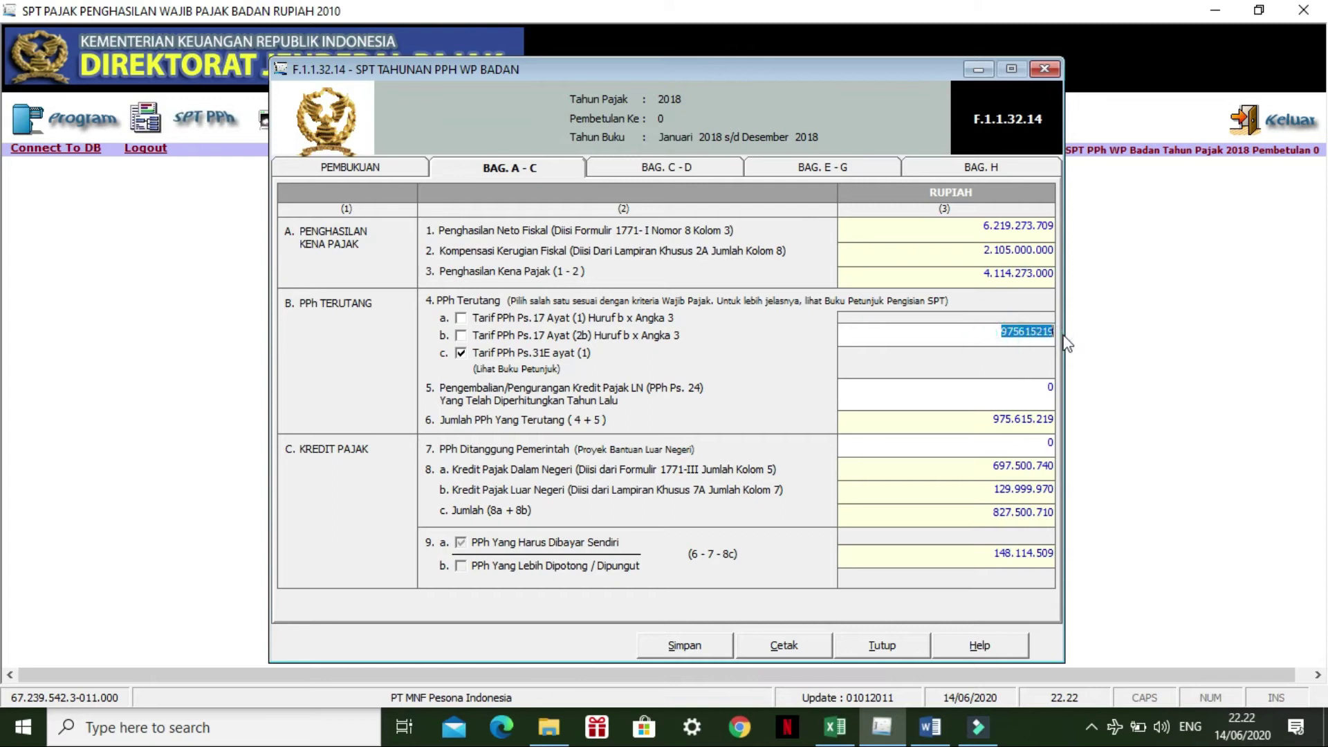
pyautogui.press('Delete')
# Step: Copy jumlah pph terutang from Excel again and paste 1.351.867.576 into the eSPT Pasal 31E PPh Terutang amount
pyautogui.click(835, 726)
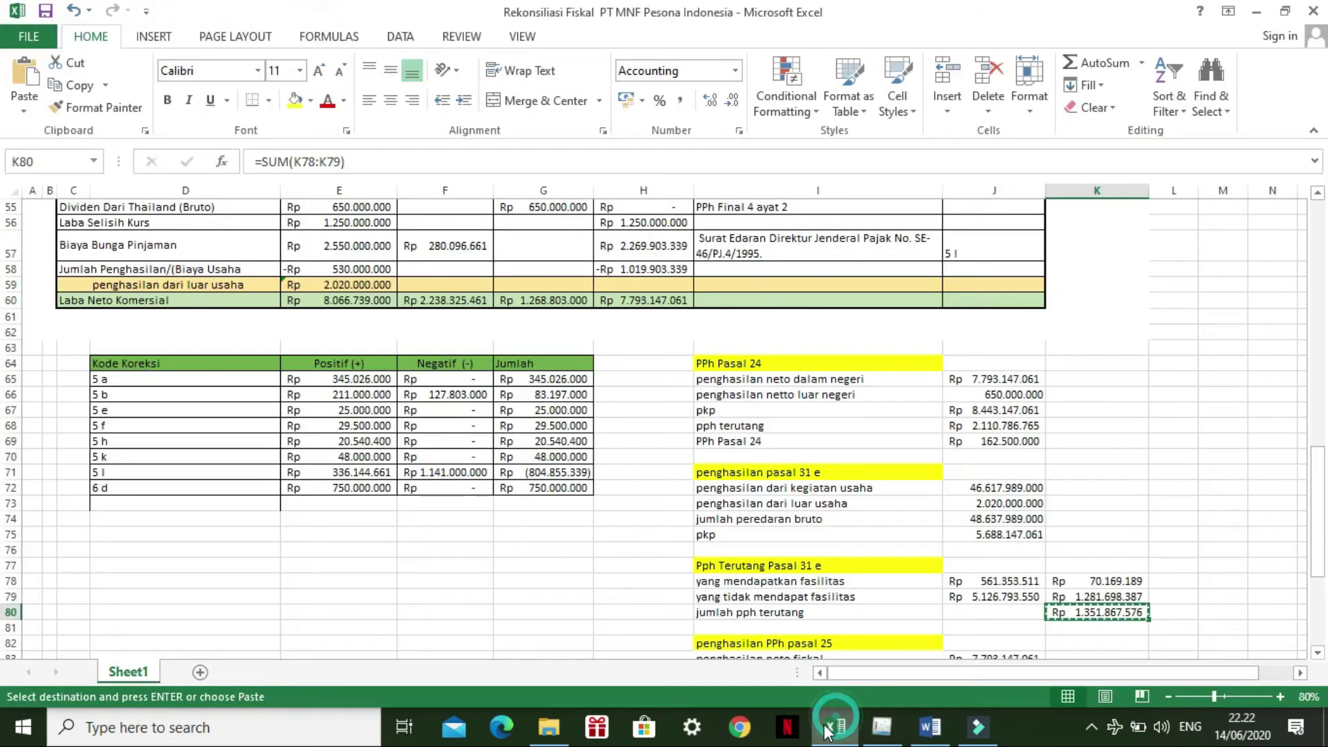
pyautogui.click(1176, 622)
pyautogui.write('a')
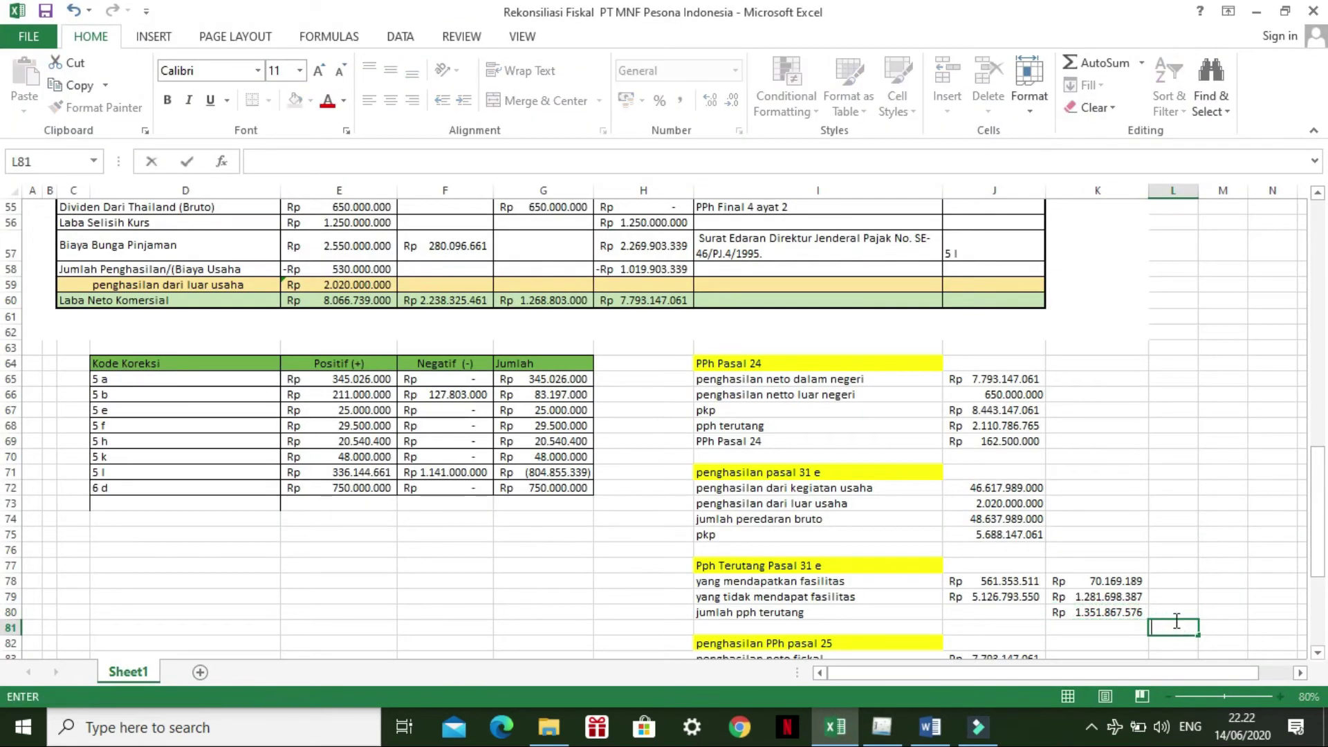
pyautogui.click(1109, 614)
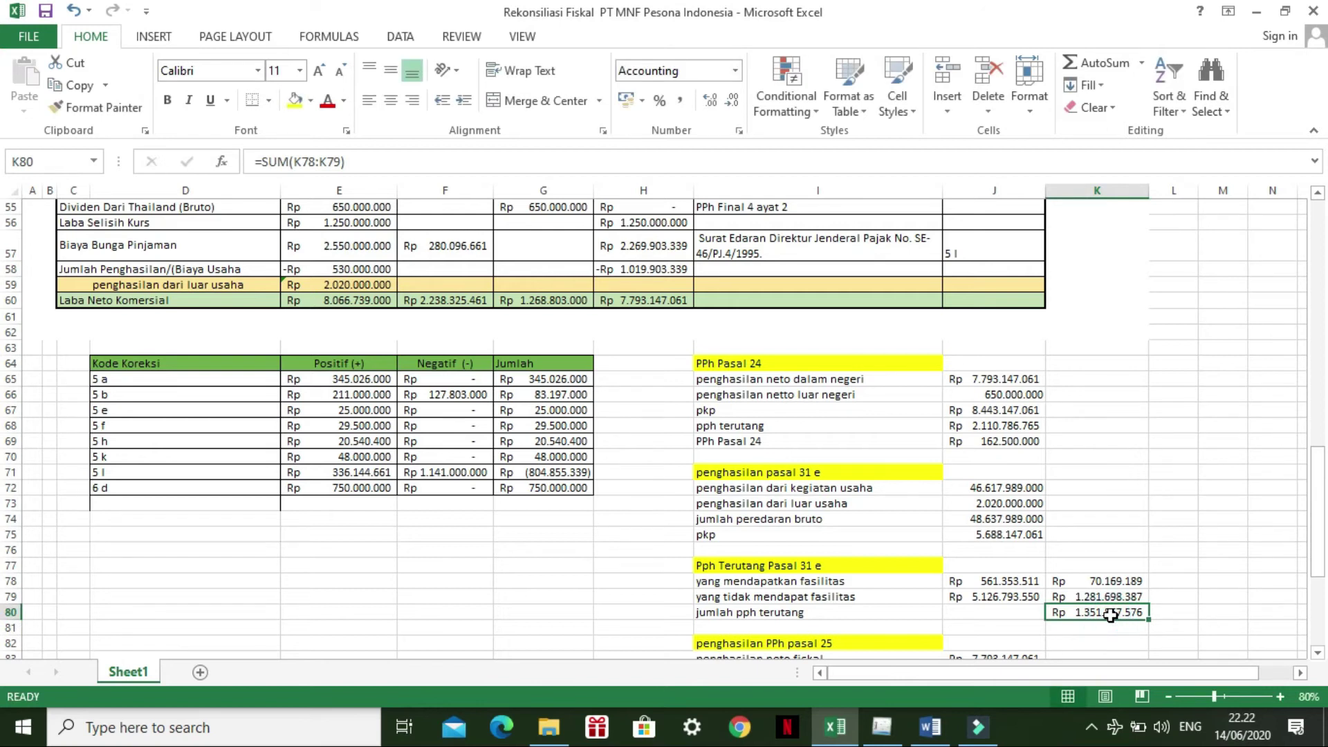
pyautogui.hotkey('ctrl', 'c')
pyautogui.click(882, 726)
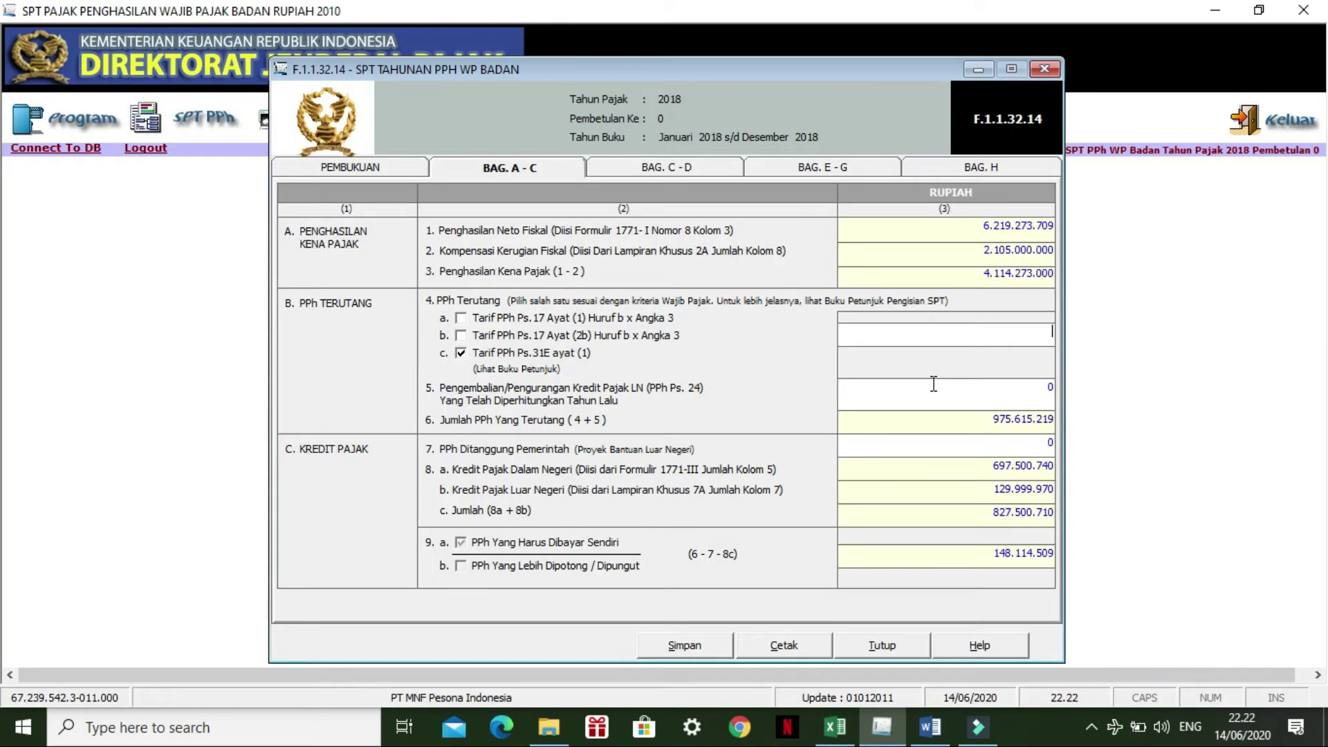
pyautogui.rightClick(1036, 332)
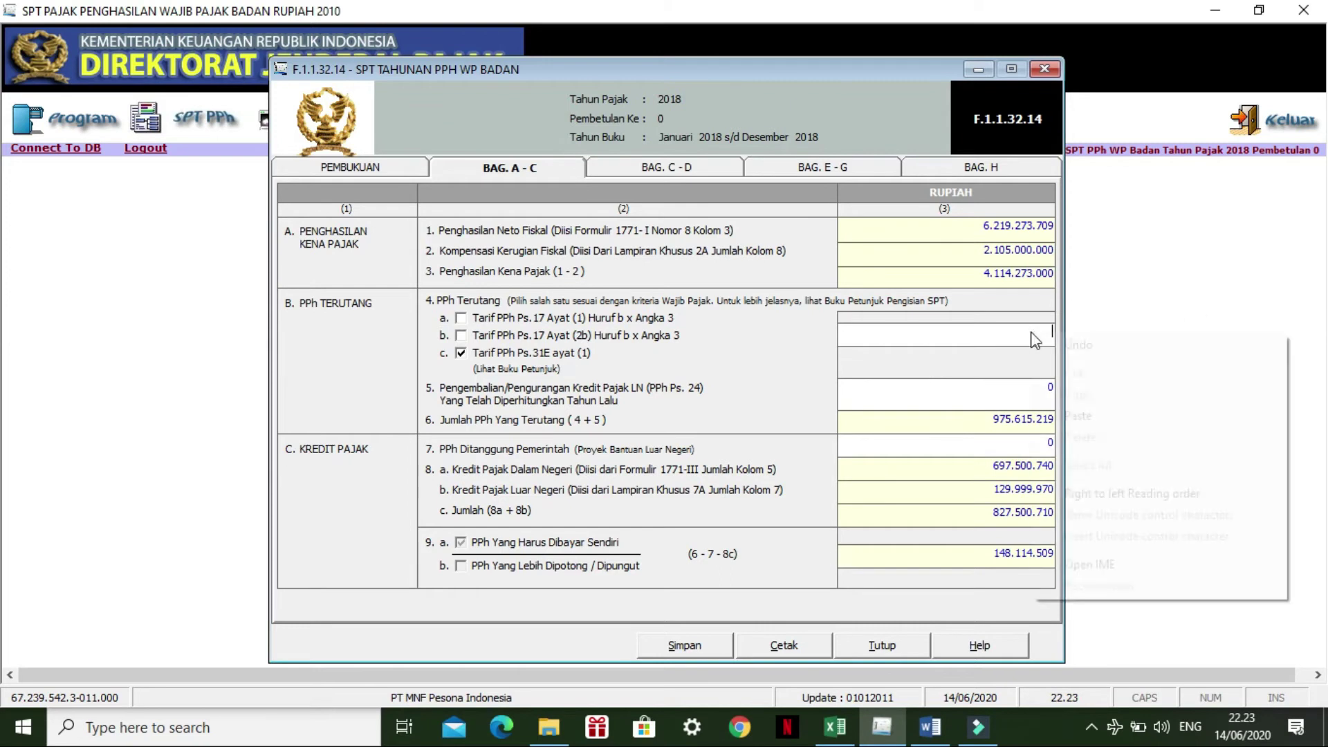
pyautogui.click(1077, 416)
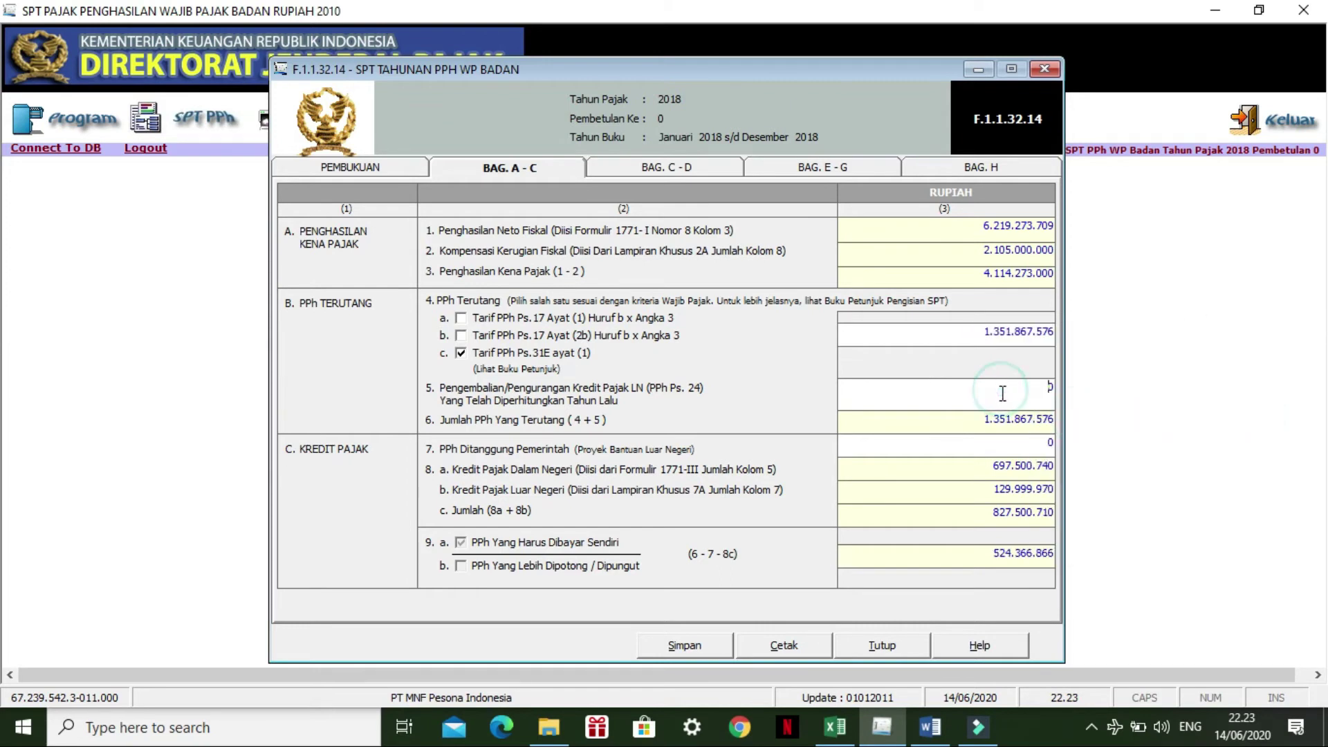
pyautogui.click(835, 726)
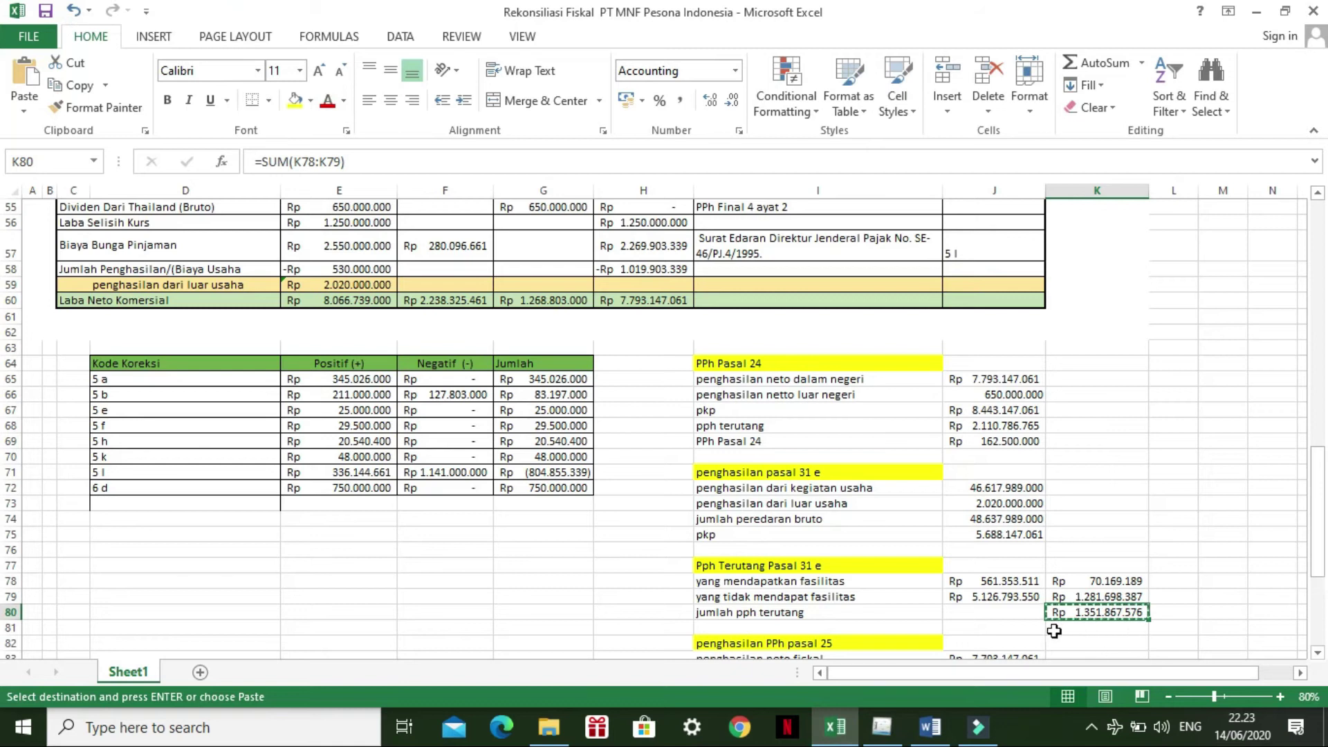
pyautogui.click(881, 726)
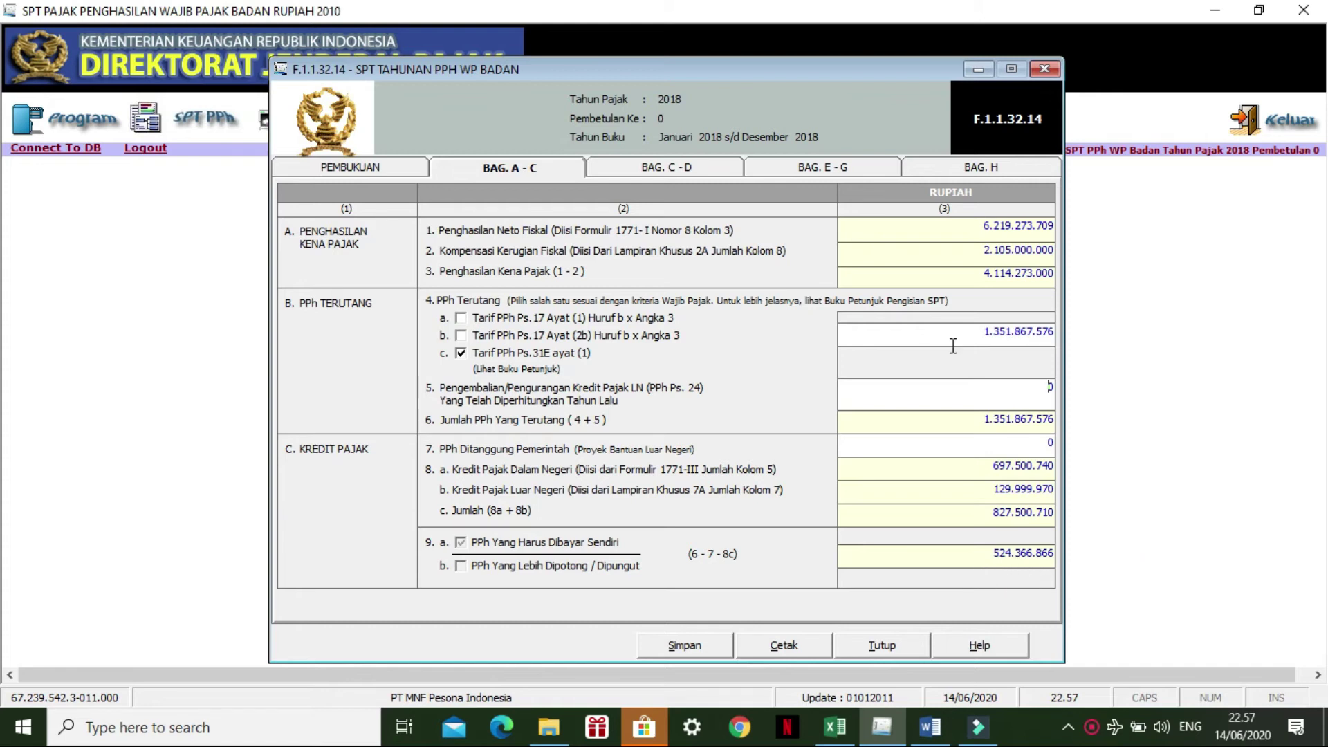
# Step: Open the return's section C-D at PPh Ps. 25 Bulanan and look up the January to December 2018 PPh Pasal 25 payments in the Word assignment
pyautogui.click(674, 174)
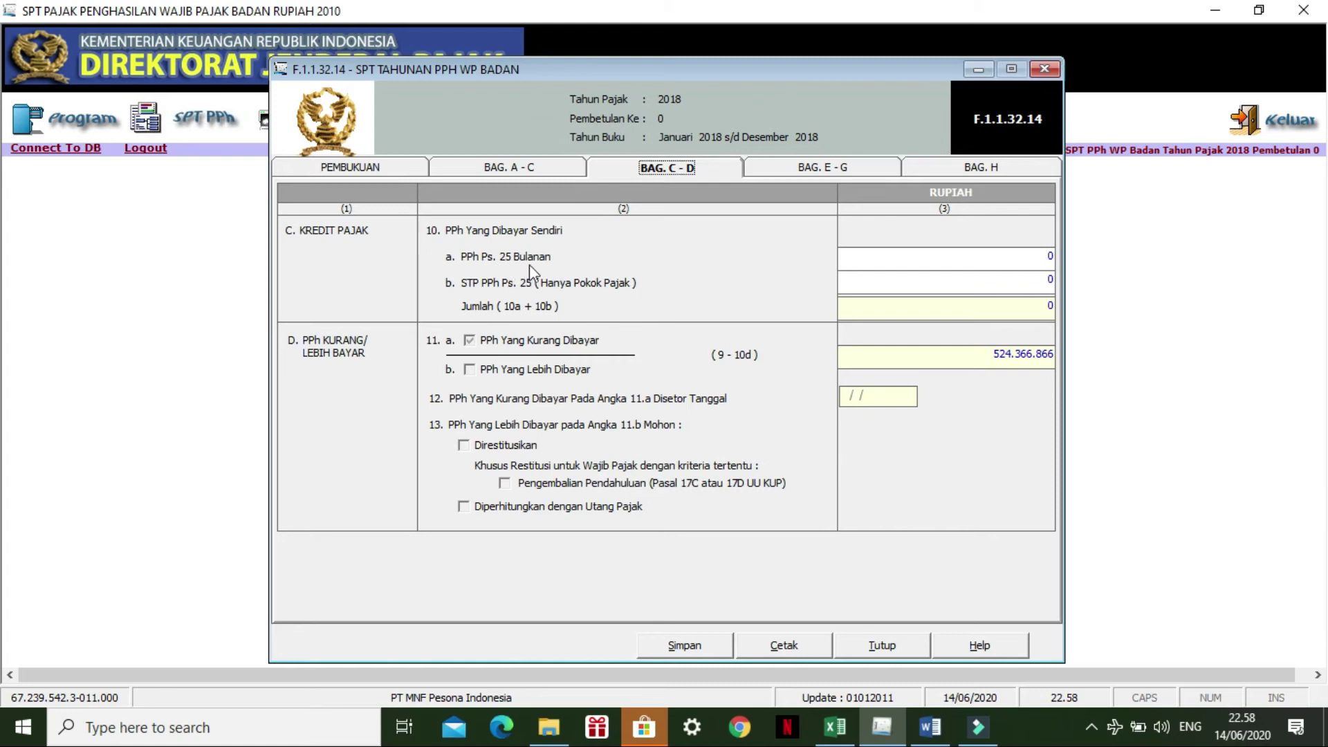
pyautogui.click(870, 257)
pyautogui.click(931, 726)
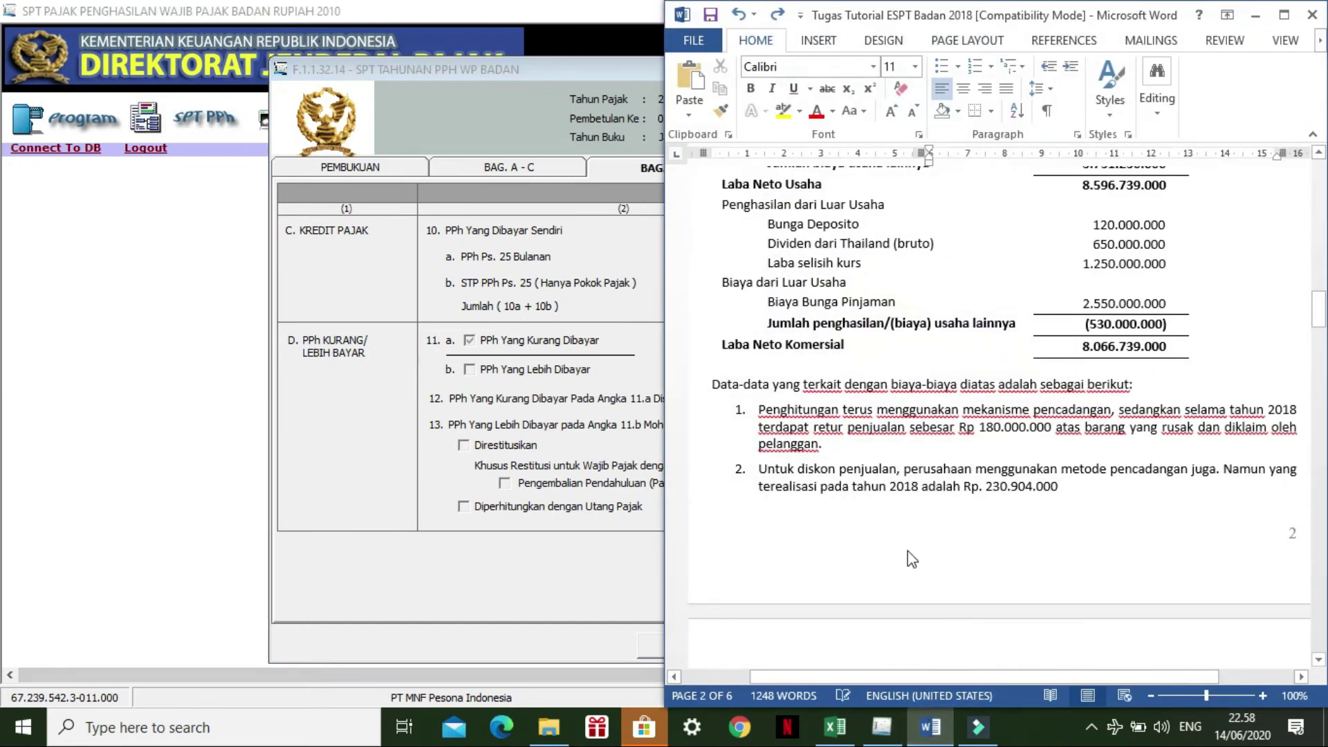
pyautogui.scroll(-7, 908, 551)
pyautogui.scroll(-20, 870, 519)
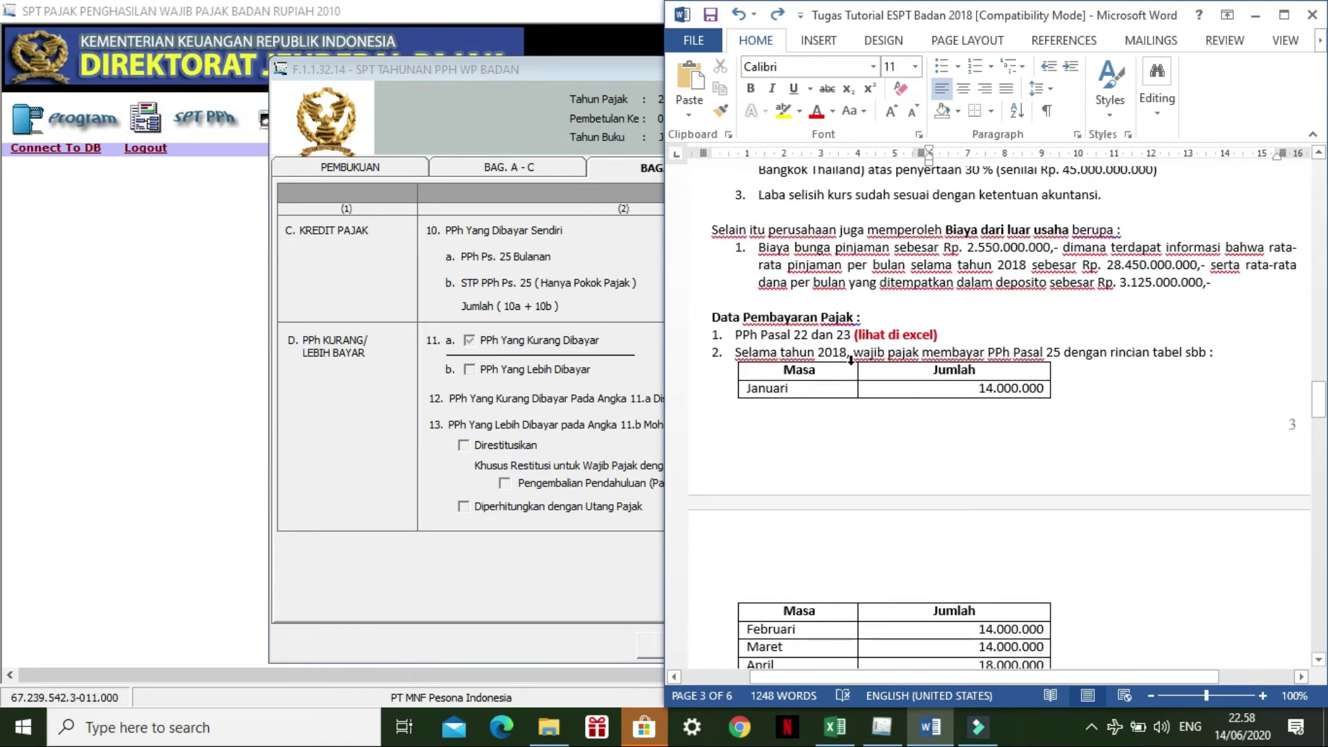
pyautogui.scroll(-1, 890, 377)
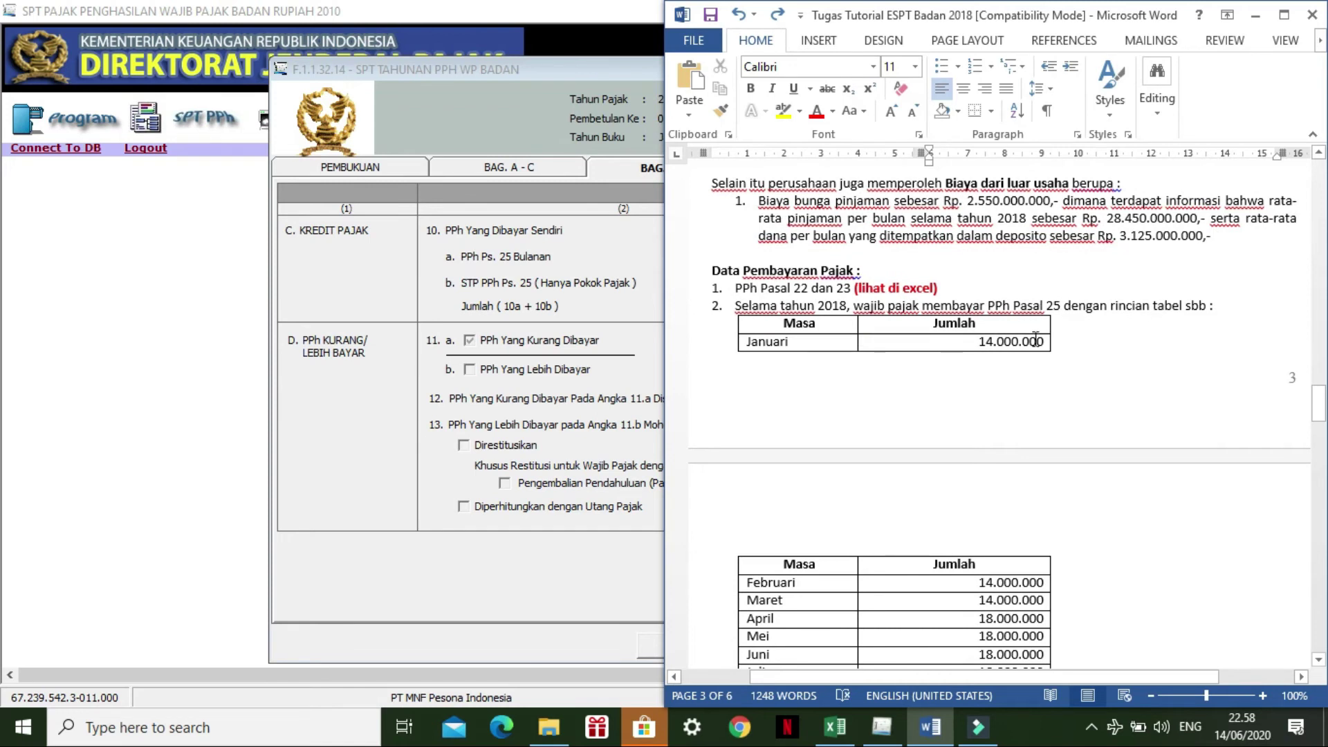
pyautogui.scroll(-1, 1041, 357)
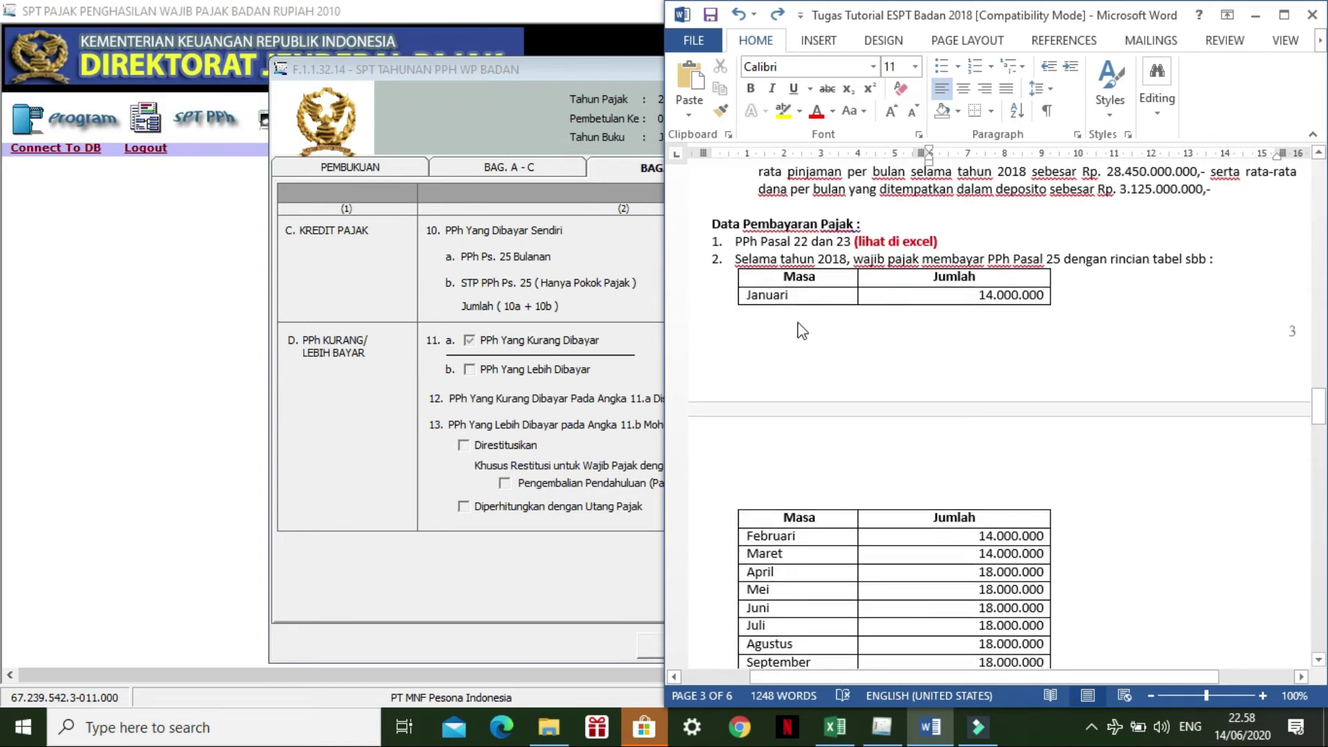
pyautogui.scroll(-2, 800, 331)
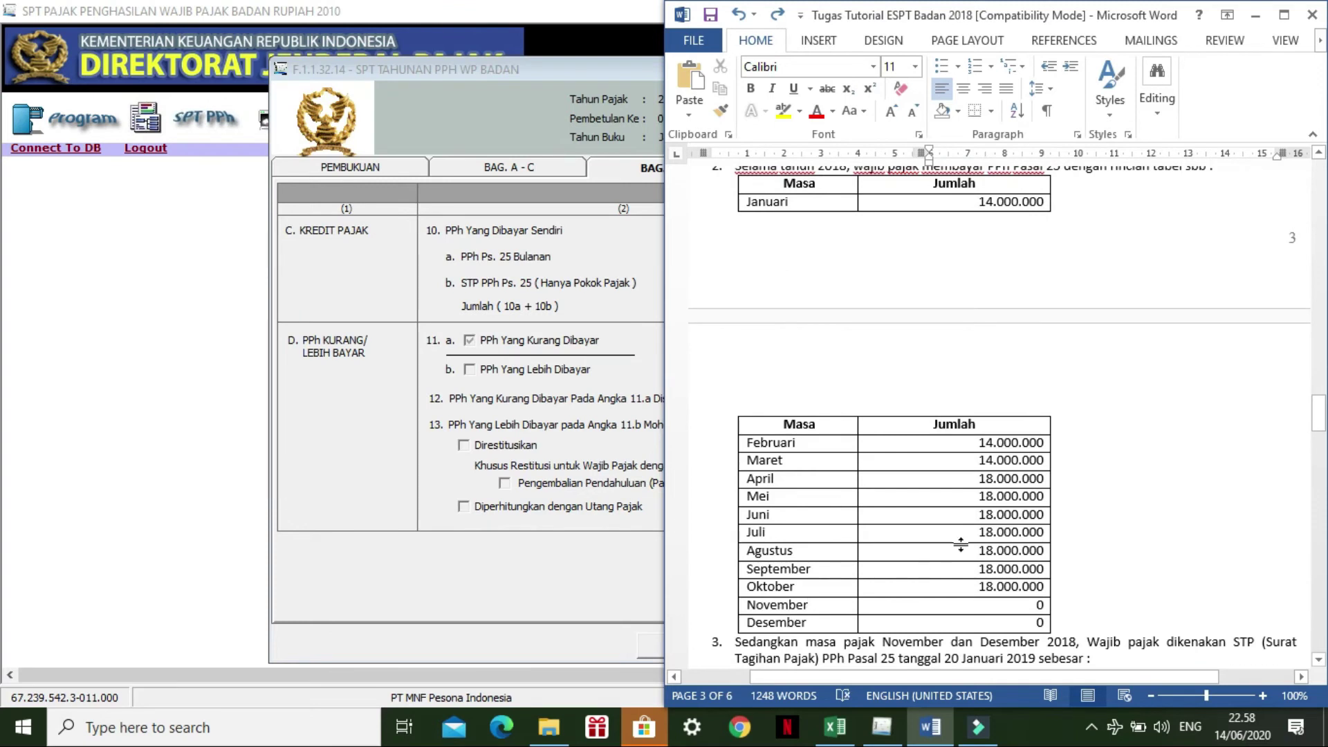
pyautogui.scroll(1, 883, 418)
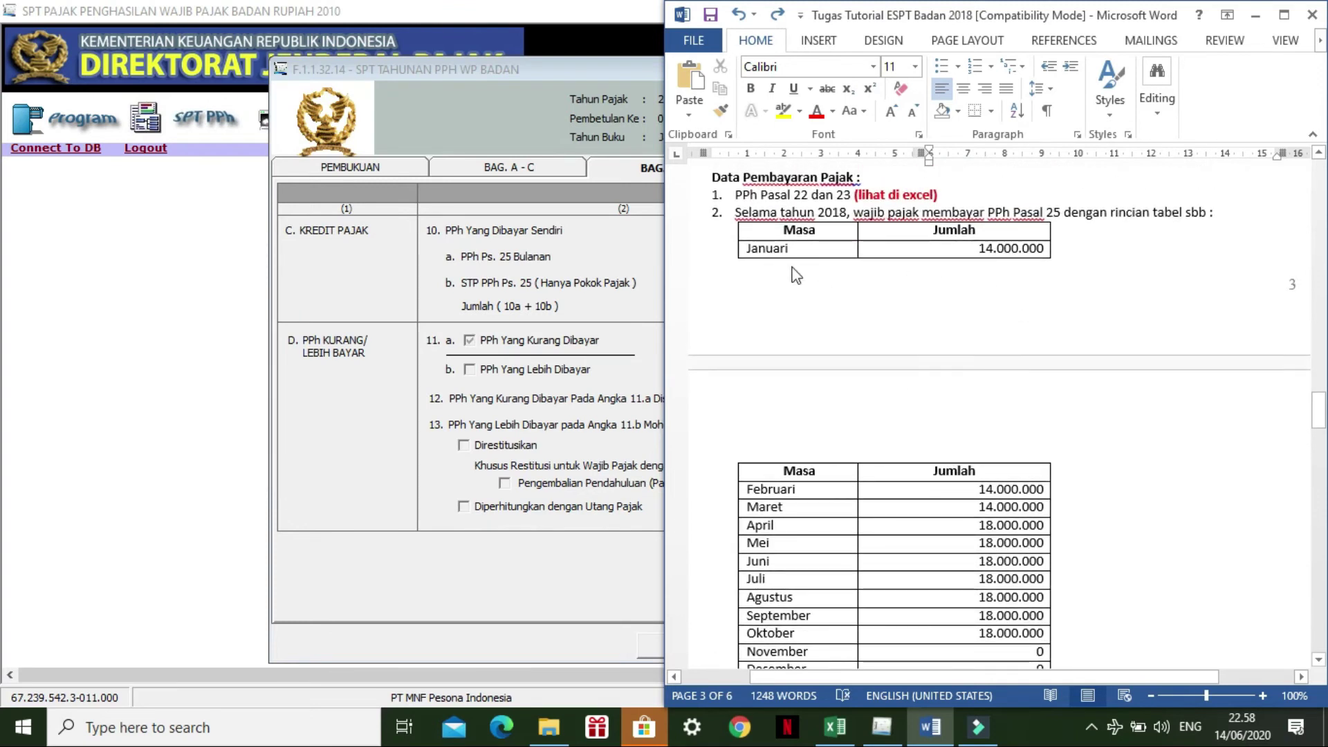
pyautogui.scroll(-1, 796, 269)
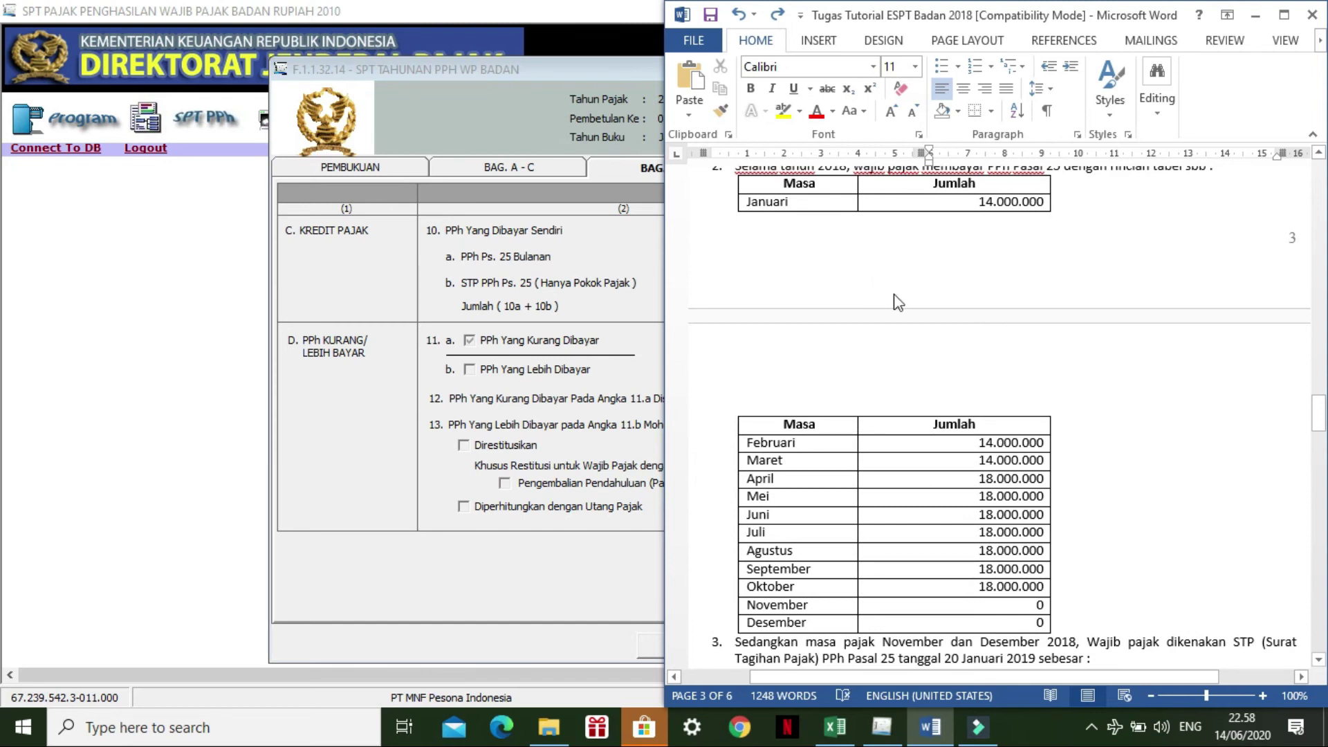
pyautogui.scroll(1, 1010, 427)
pyautogui.scroll(-1, 1079, 498)
# Step: Enter 168.000.000 as PPh Ps. 25 Bulanan in item 10a of the eSPT return
pyautogui.click(456, 418)
pyautogui.click(889, 262)
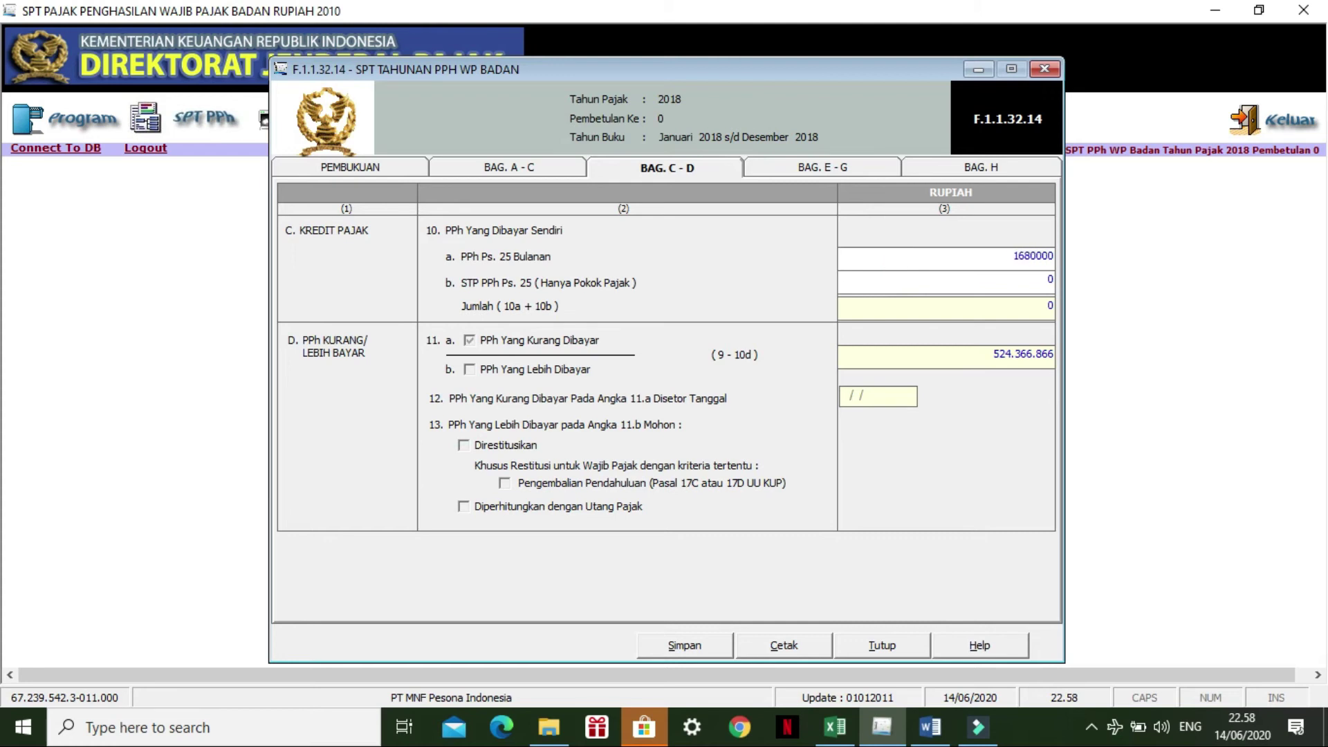
pyautogui.write('168.000.000')
# Step: Look up the Pokok Pajak PPh Pasal 25 of the November-December STP in Word and enter 36.000.000 as STP PPh Ps. 25 in item 10b
pyautogui.click(958, 285)
pyautogui.click(932, 739)
pyautogui.scroll(-4, 862, 574)
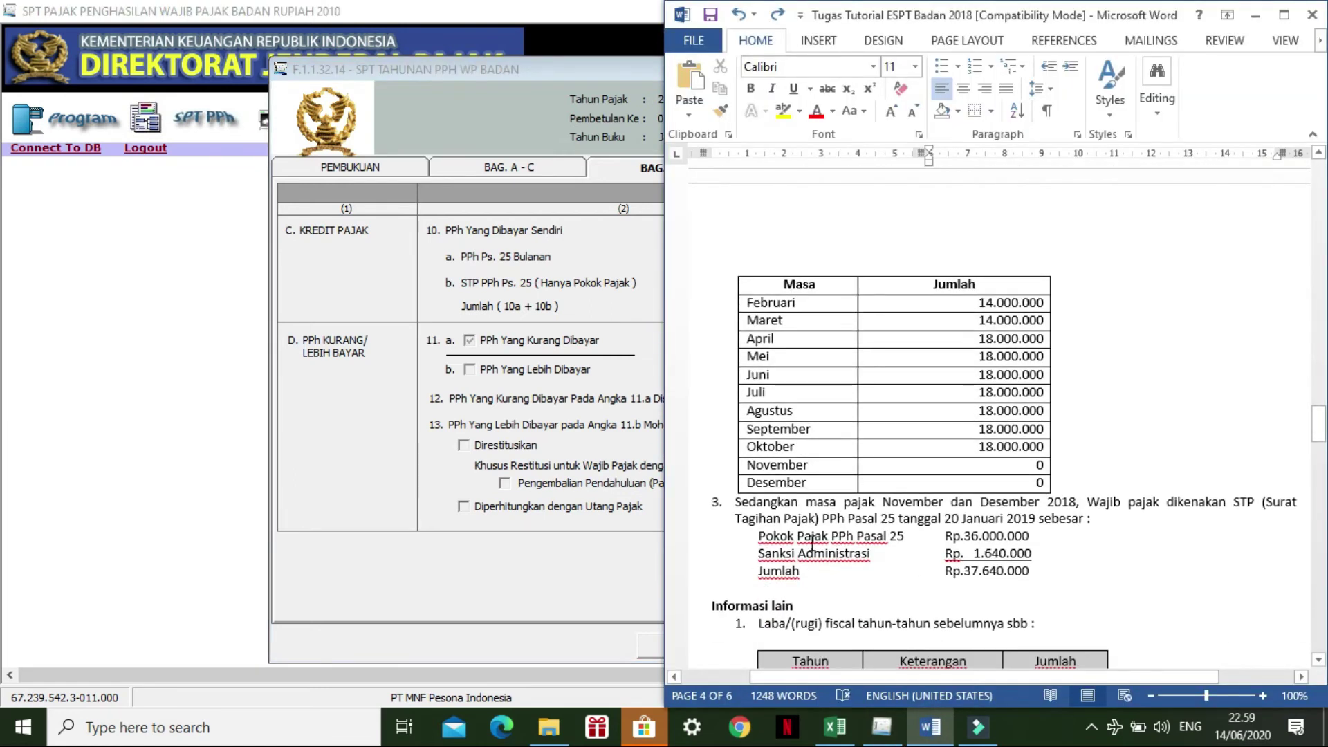
pyautogui.click(1035, 538)
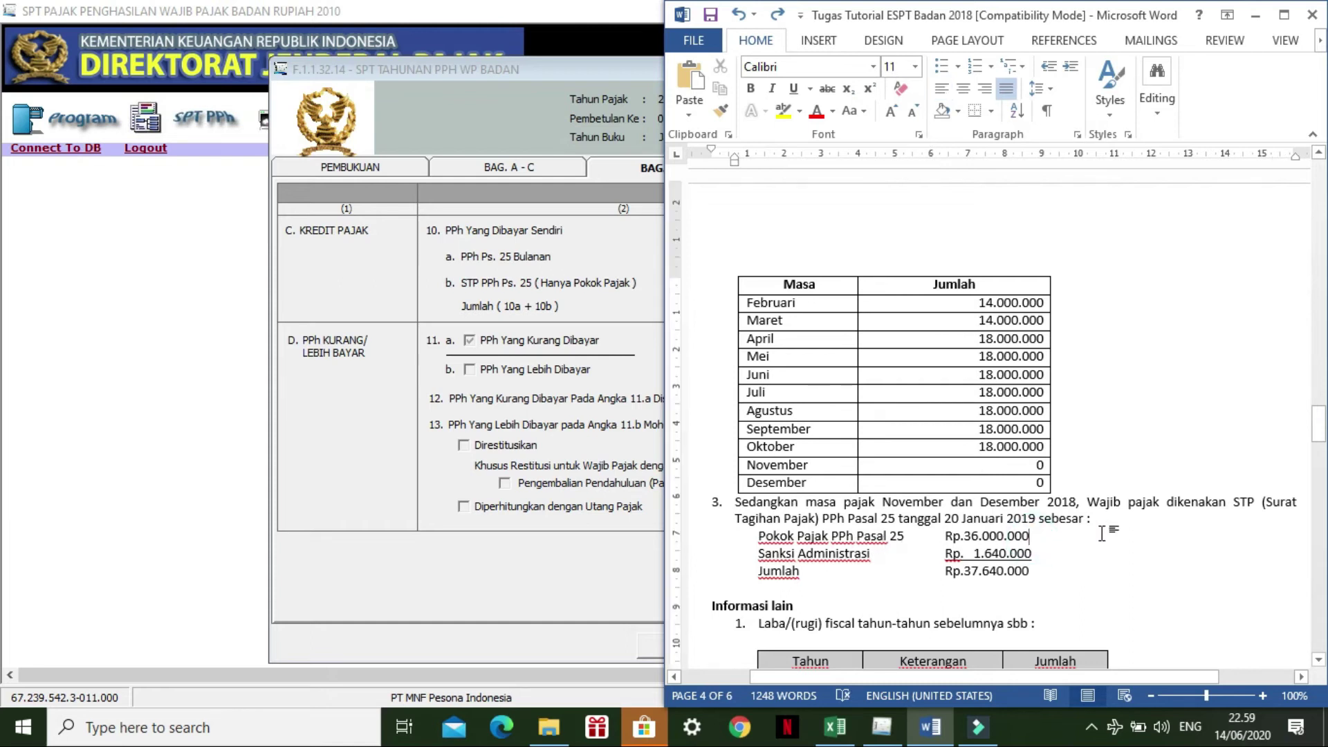
pyautogui.click(1252, 16)
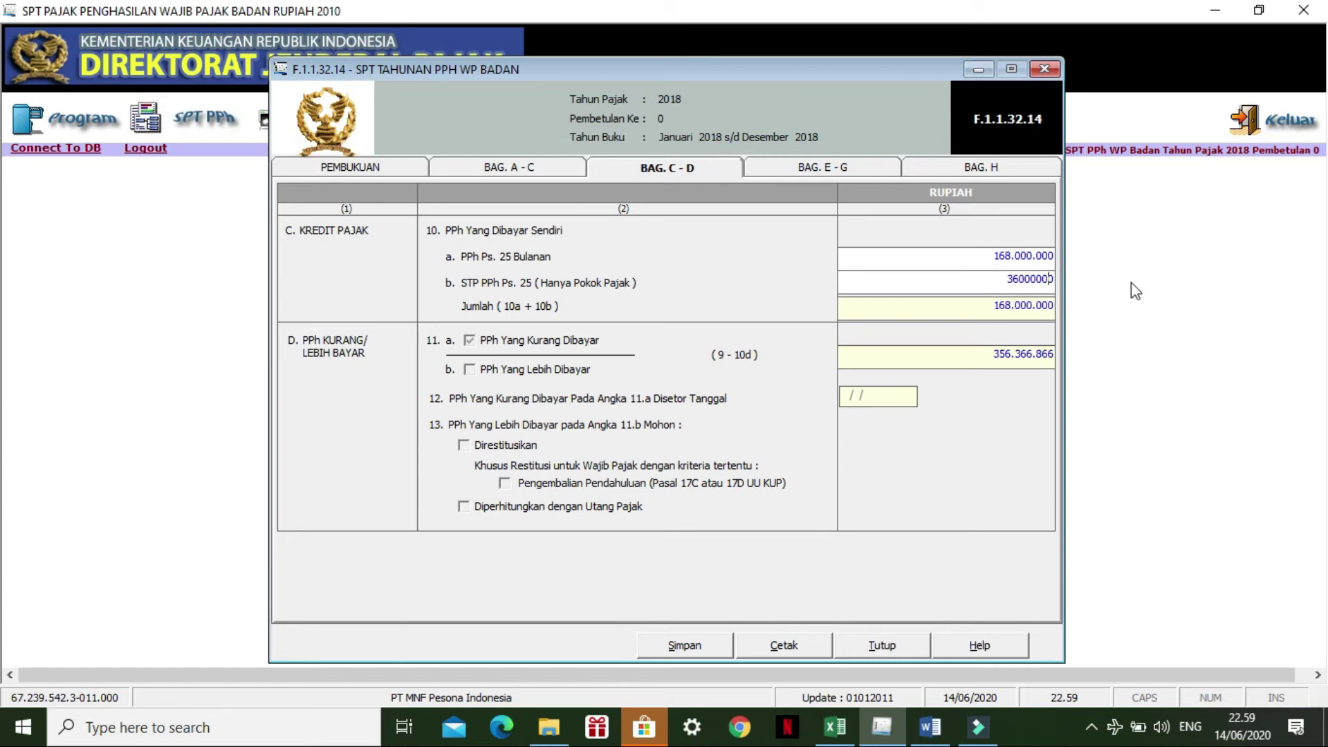
pyautogui.click(963, 349)
# Step: Open the return's section E-G and compare the item 14 instalment fields with penghasilan neto fiskal in Excel's PPh25 Pasal 31E calculation
pyautogui.click(832, 173)
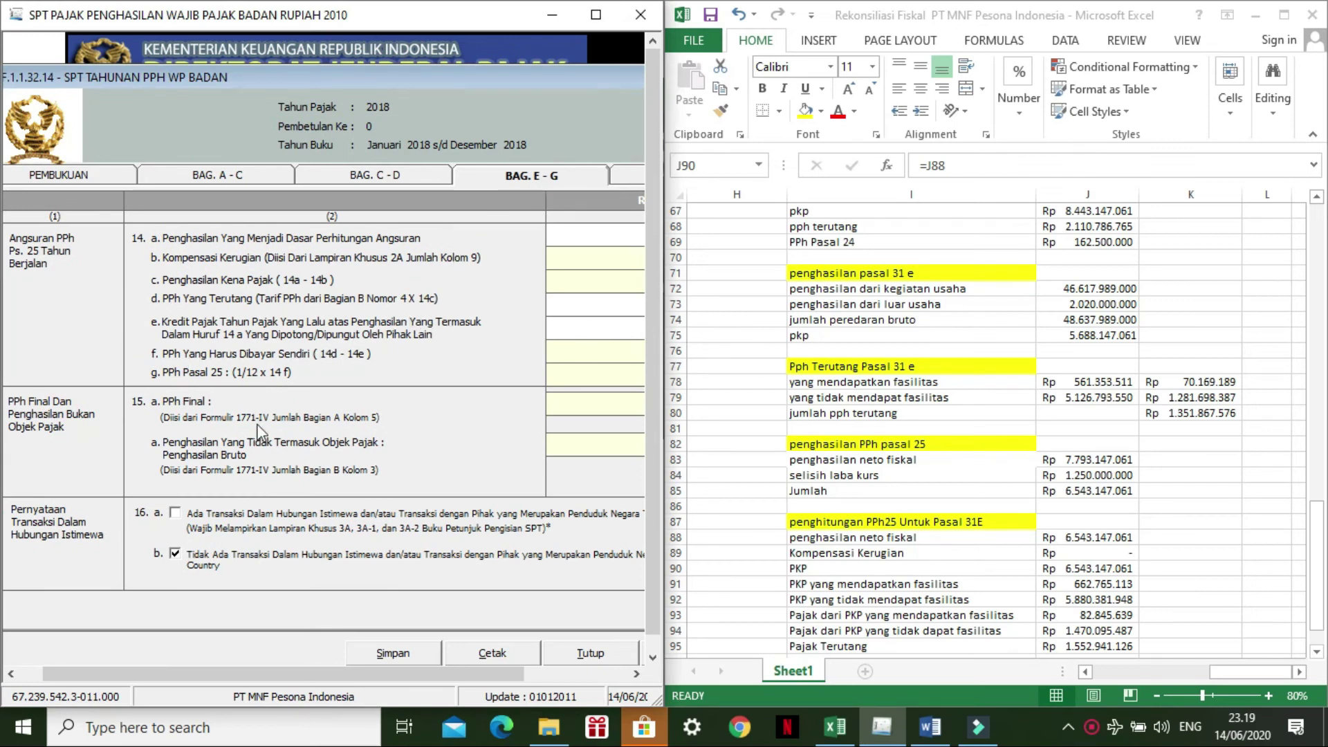
pyautogui.moveTo(354, 671); pyautogui.dragTo(329, 671)
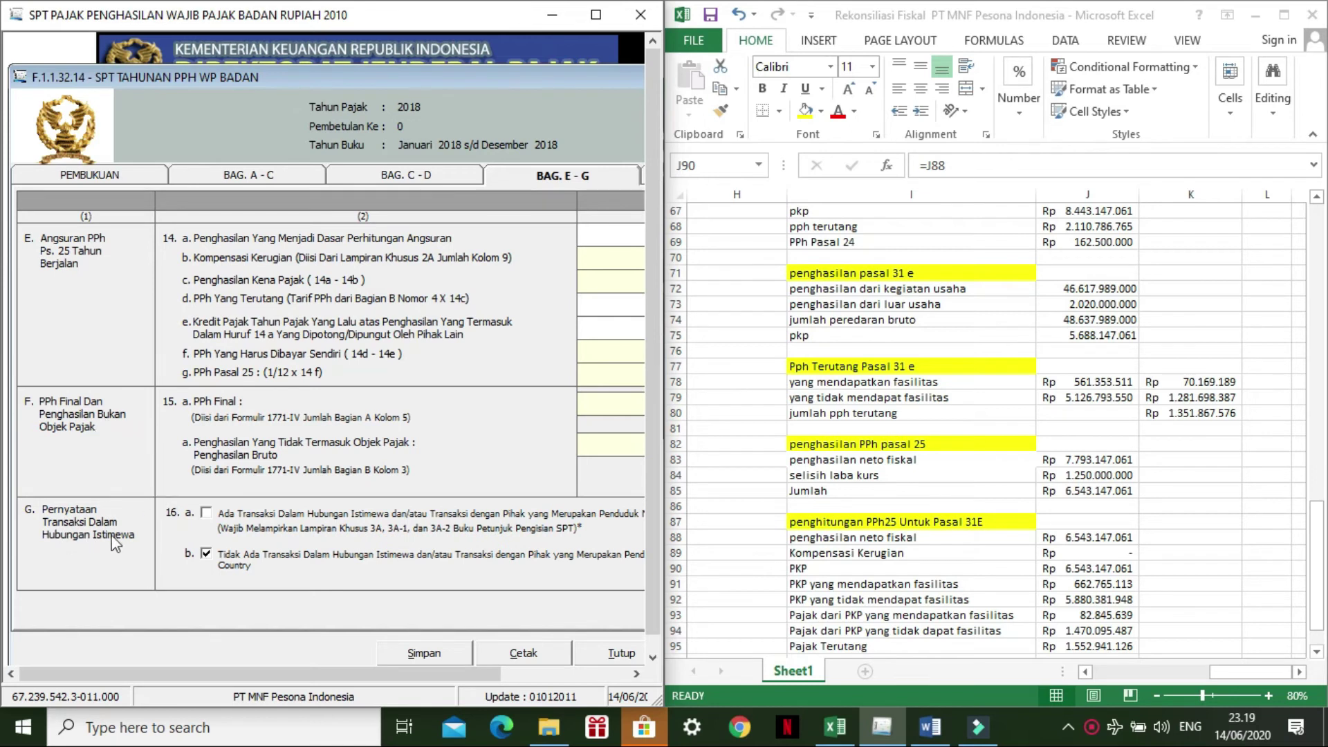
pyautogui.moveTo(217, 674); pyautogui.dragTo(227, 674)
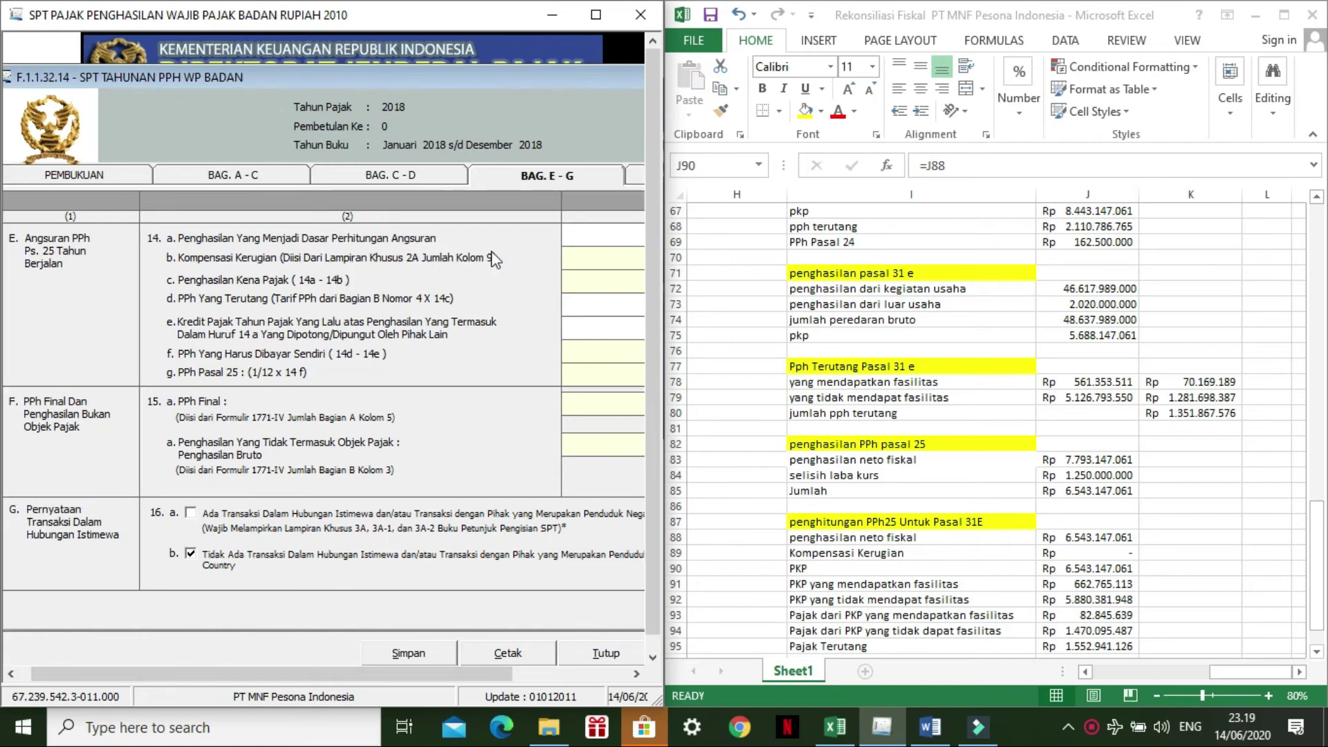
pyautogui.moveTo(330, 669); pyautogui.dragTo(434, 671)
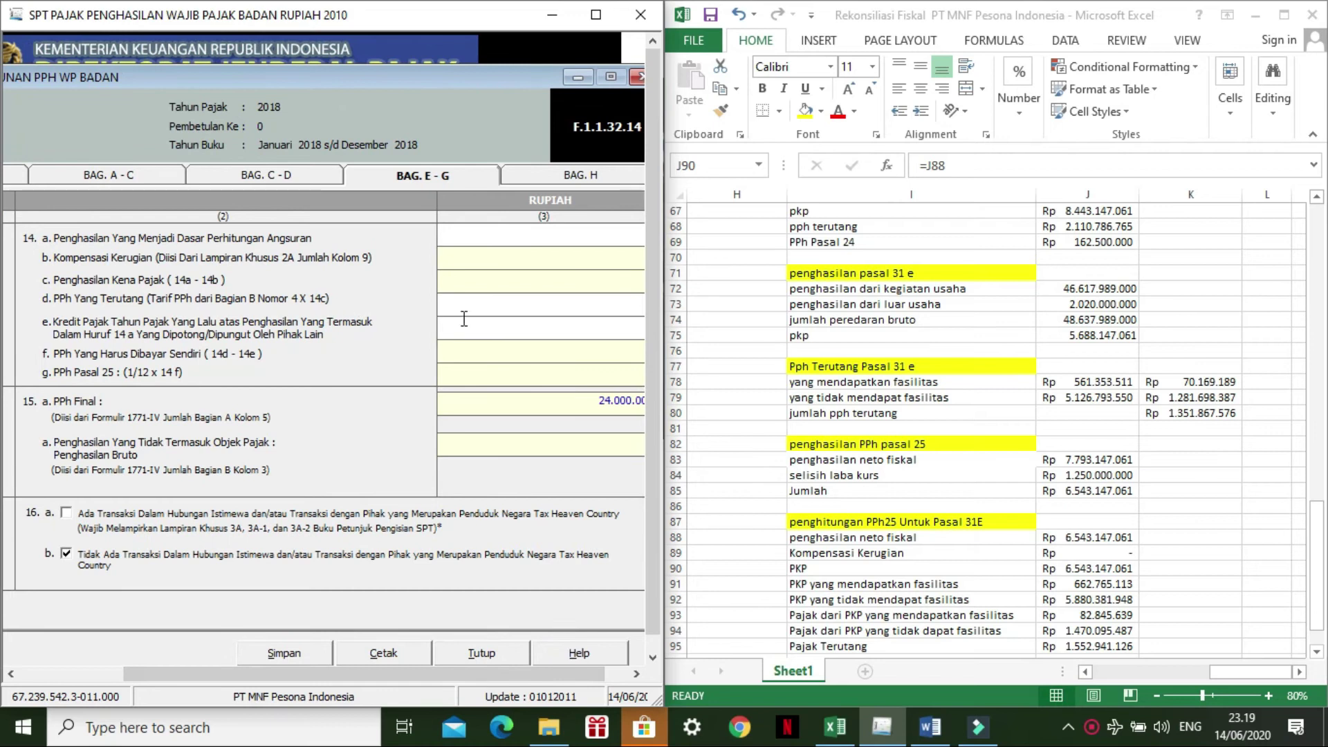
pyautogui.click(1176, 537)
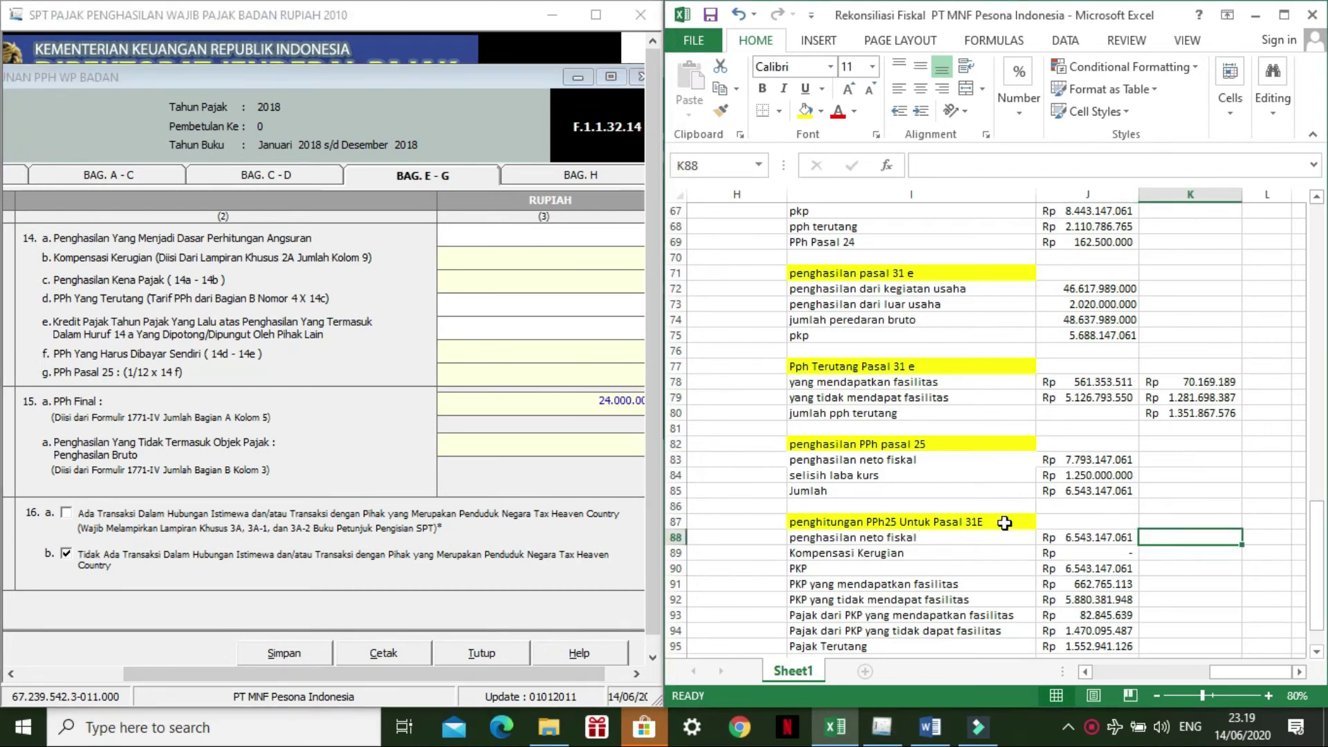
pyautogui.click(1066, 537)
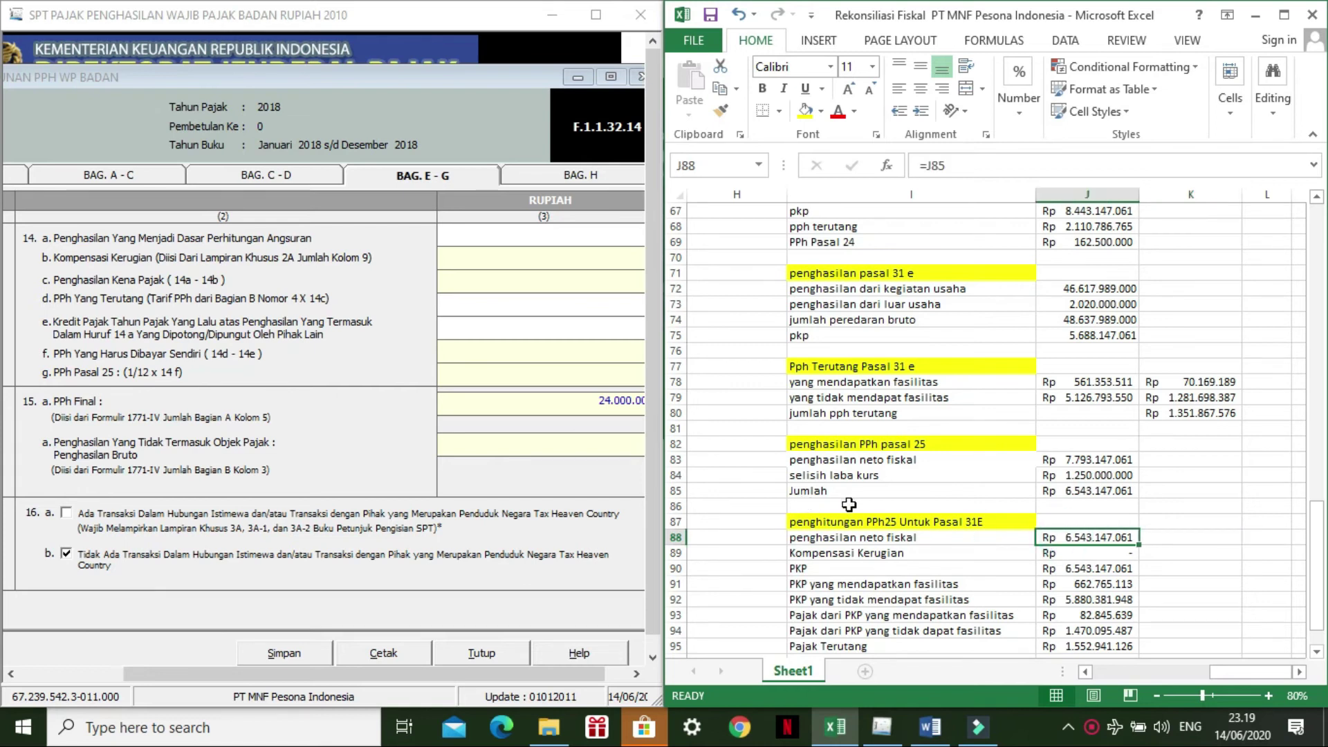
pyautogui.click(1178, 535)
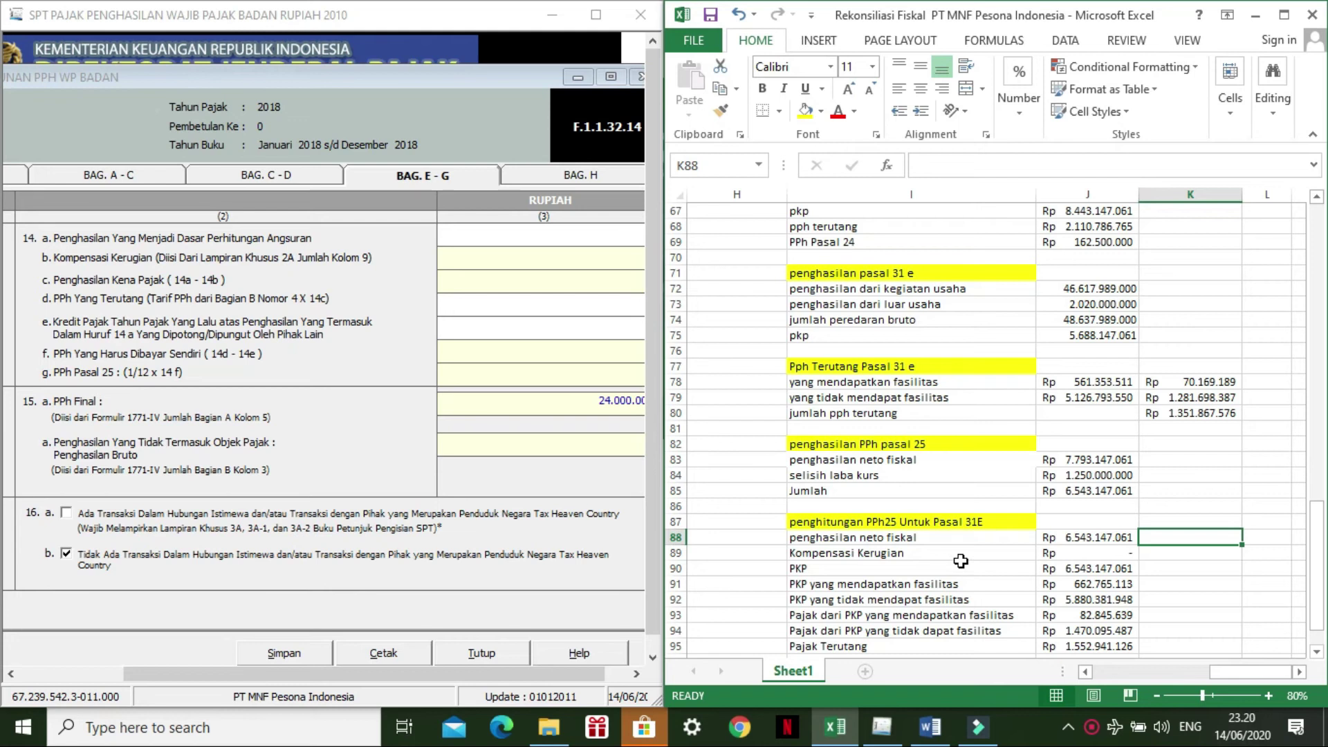
# Step: Trace the net fiscal income in Excel back to the Laba Neto Komersial formula in the reconciliation table
pyautogui.moveTo(1245, 672); pyautogui.dragTo(1112, 676)
pyautogui.scroll(4, 1032, 524)
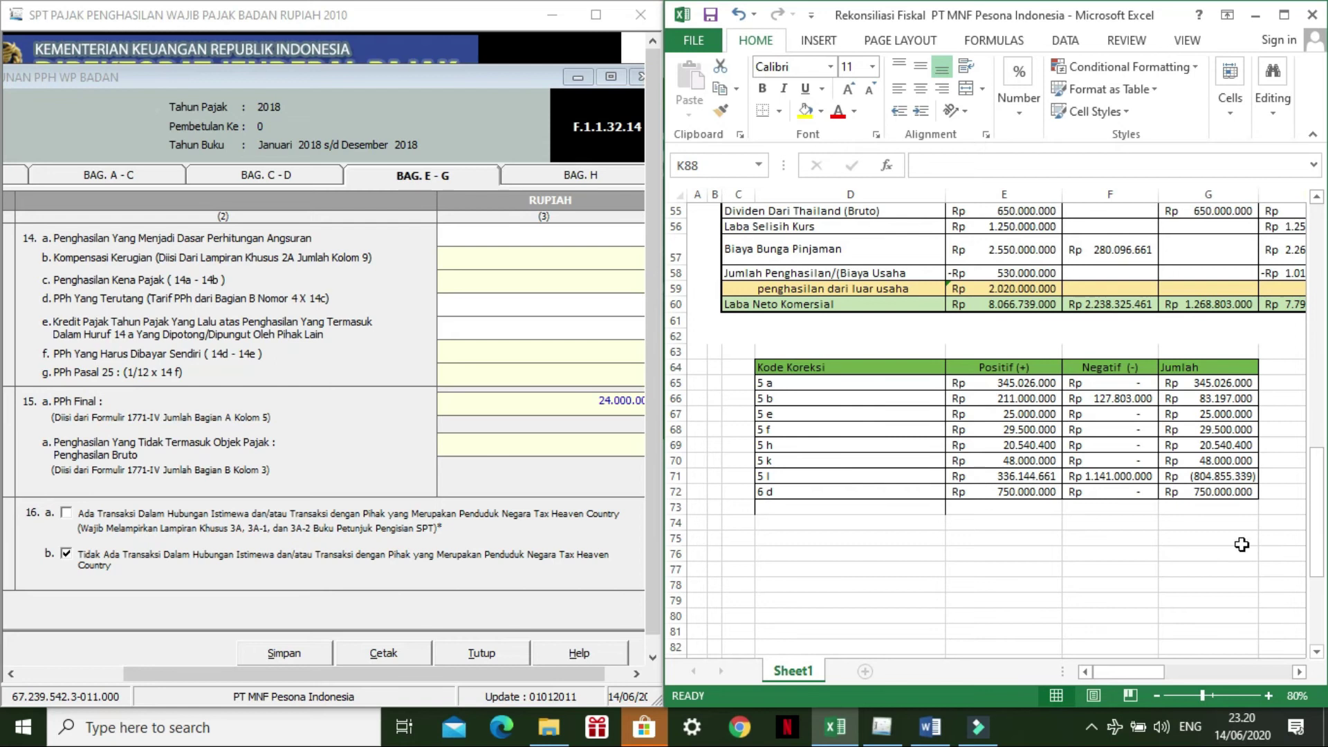
pyautogui.click(1194, 336)
pyautogui.moveTo(1140, 674)
pyautogui.mouseDown()
pyautogui.moveTo(1169, 673)
pyautogui.moveTo(1156, 673)
pyautogui.mouseUp()
pyautogui.doubleClick(1301, 307)
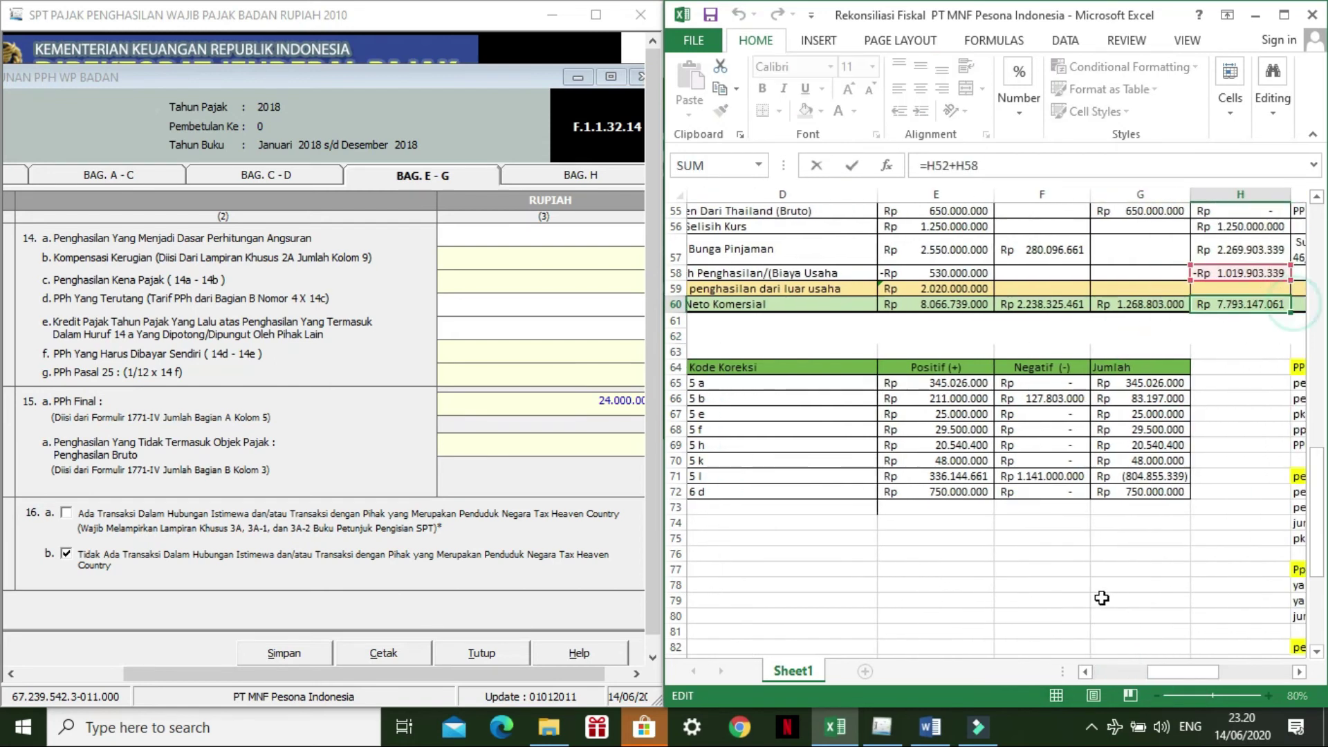
pyautogui.press('Return')
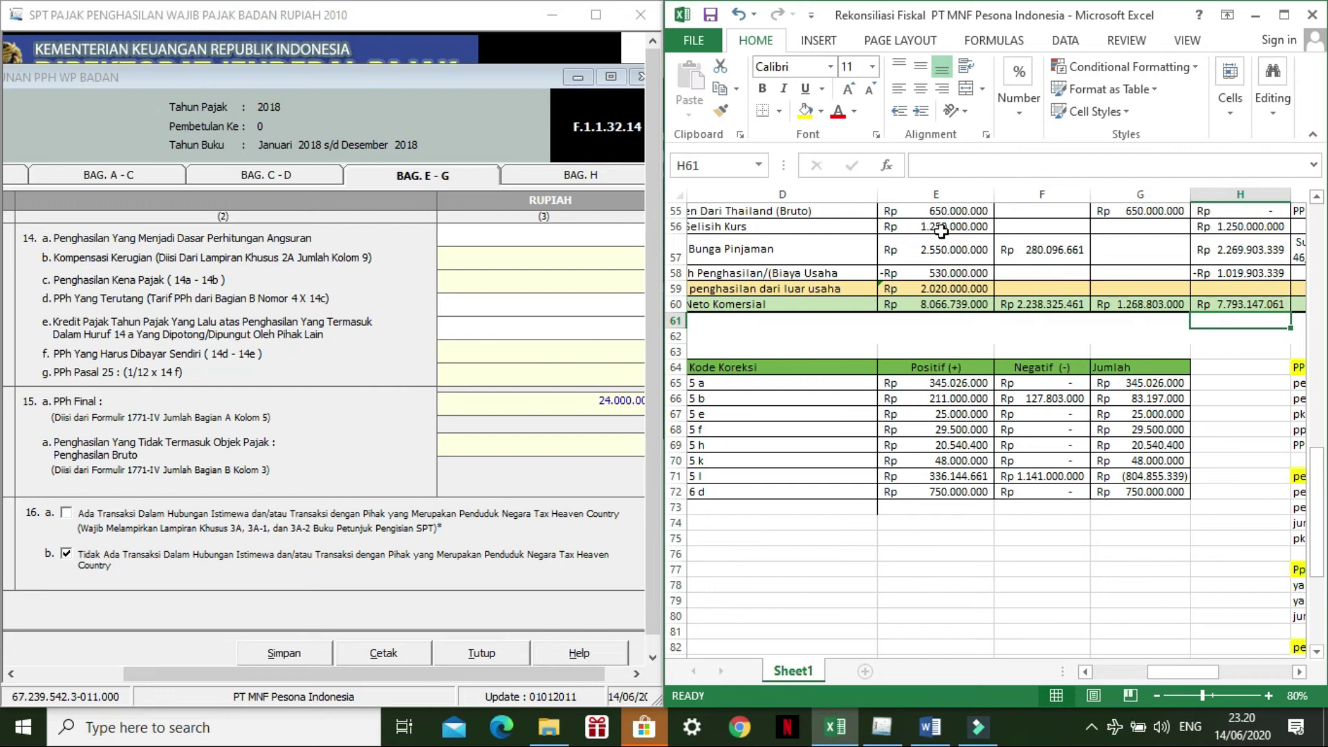
pyautogui.moveTo(1159, 672); pyautogui.dragTo(1219, 644)
pyautogui.scroll(-5, 1219, 644)
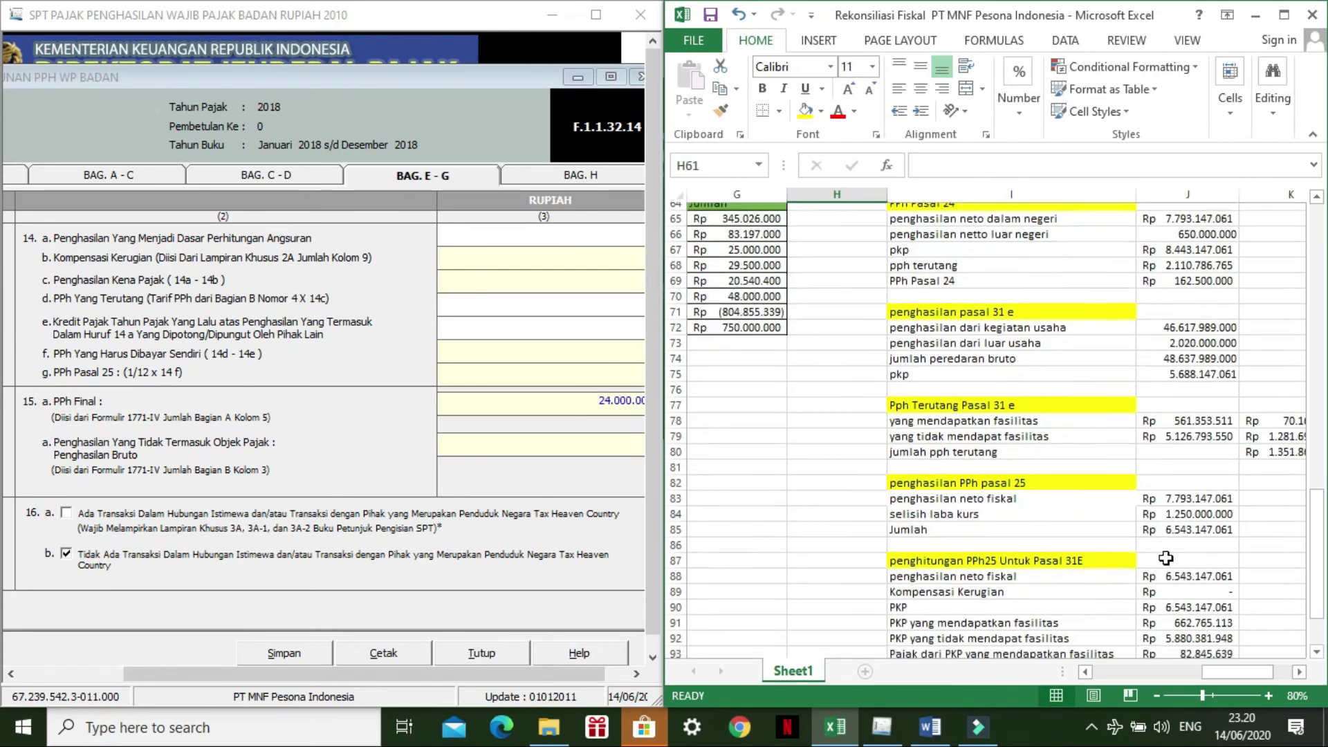
# Step: Check the penghasilan neto fiskal, Kompensasi Kerugian and PKP rows of the PPh25 Pasal 31E calculation
pyautogui.click(1186, 492)
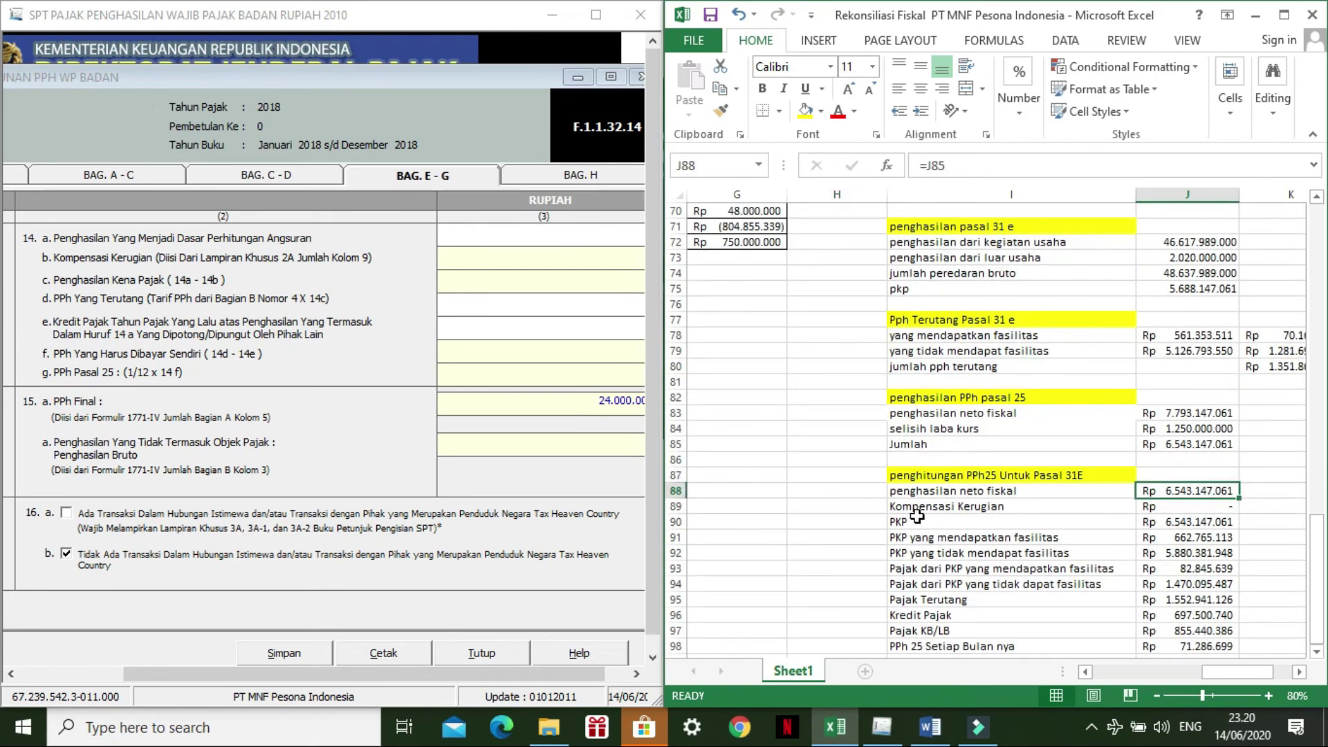
pyautogui.click(952, 507)
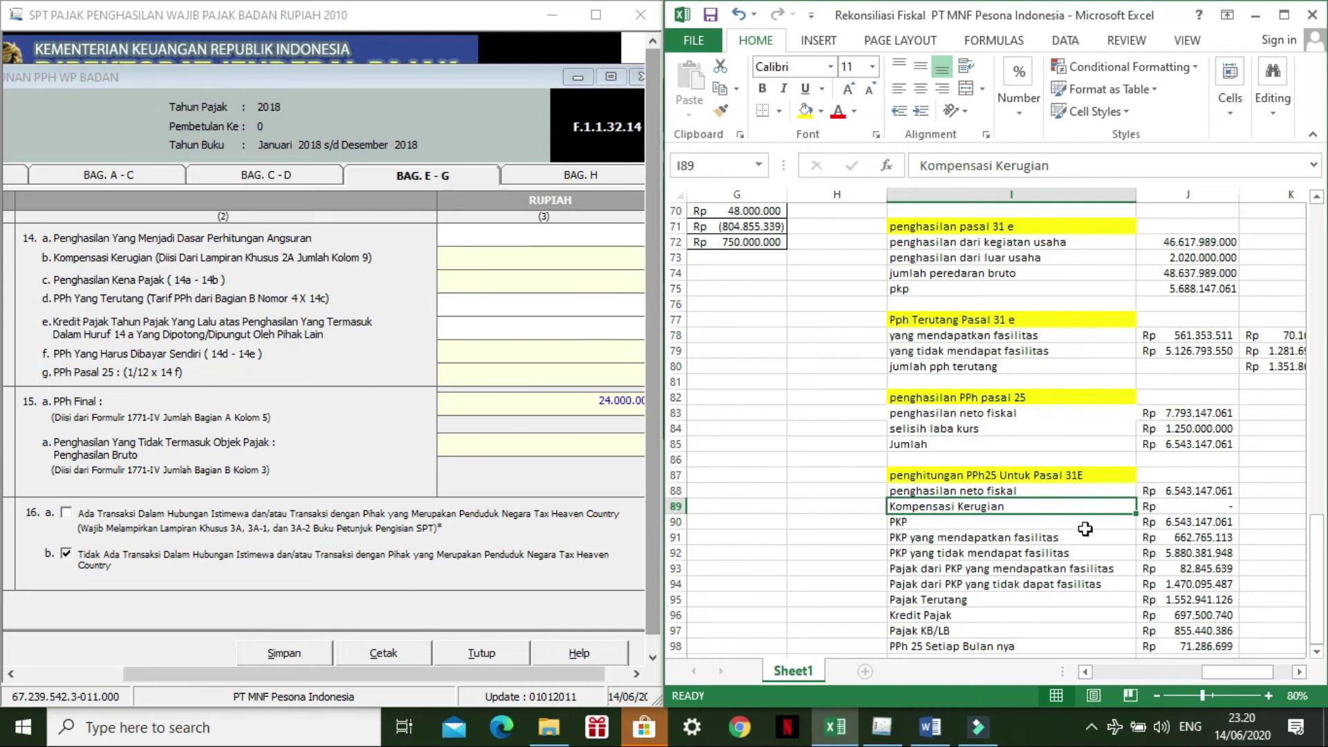
pyautogui.click(934, 522)
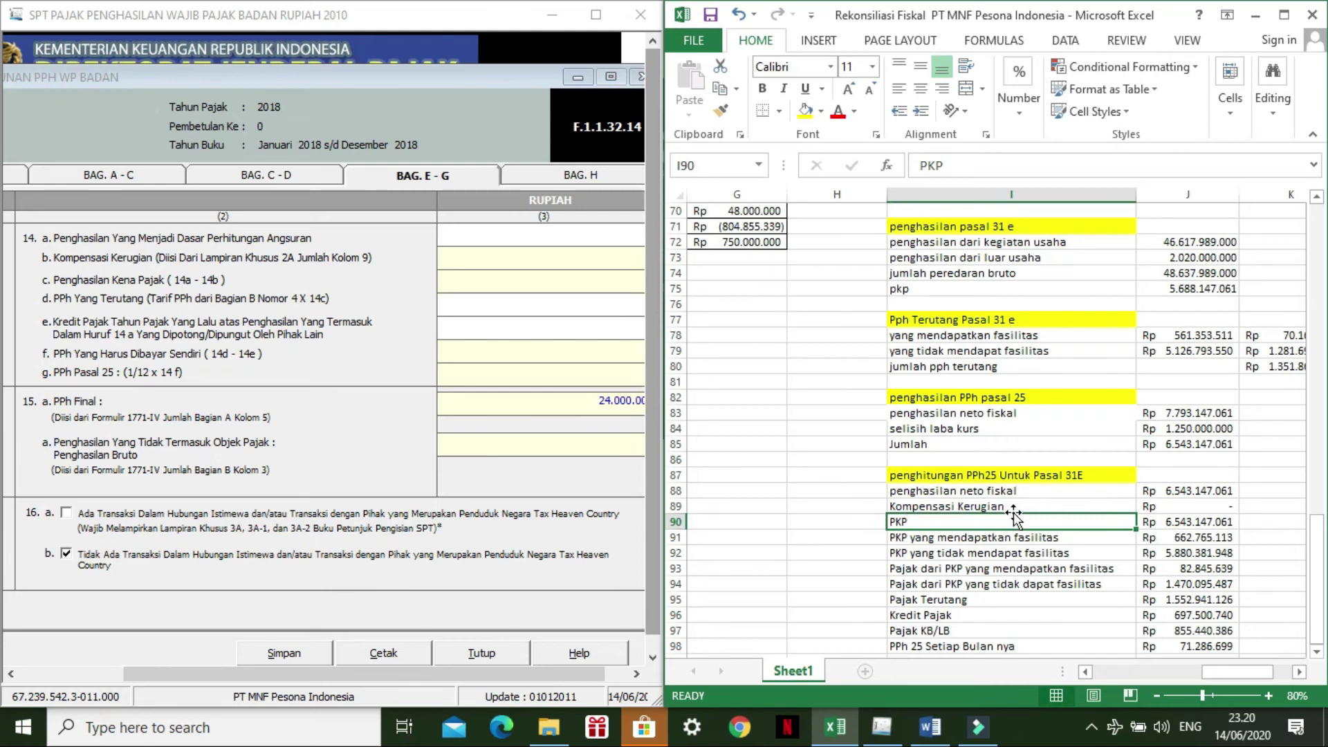
pyautogui.click(1084, 538)
# Step: Enter 6.543.147.061 in eSPT item 14a, Penghasilan Yang Menjadi Dasar Perhitungan Angsuran
pyautogui.click(566, 231)
pyautogui.click(564, 231)
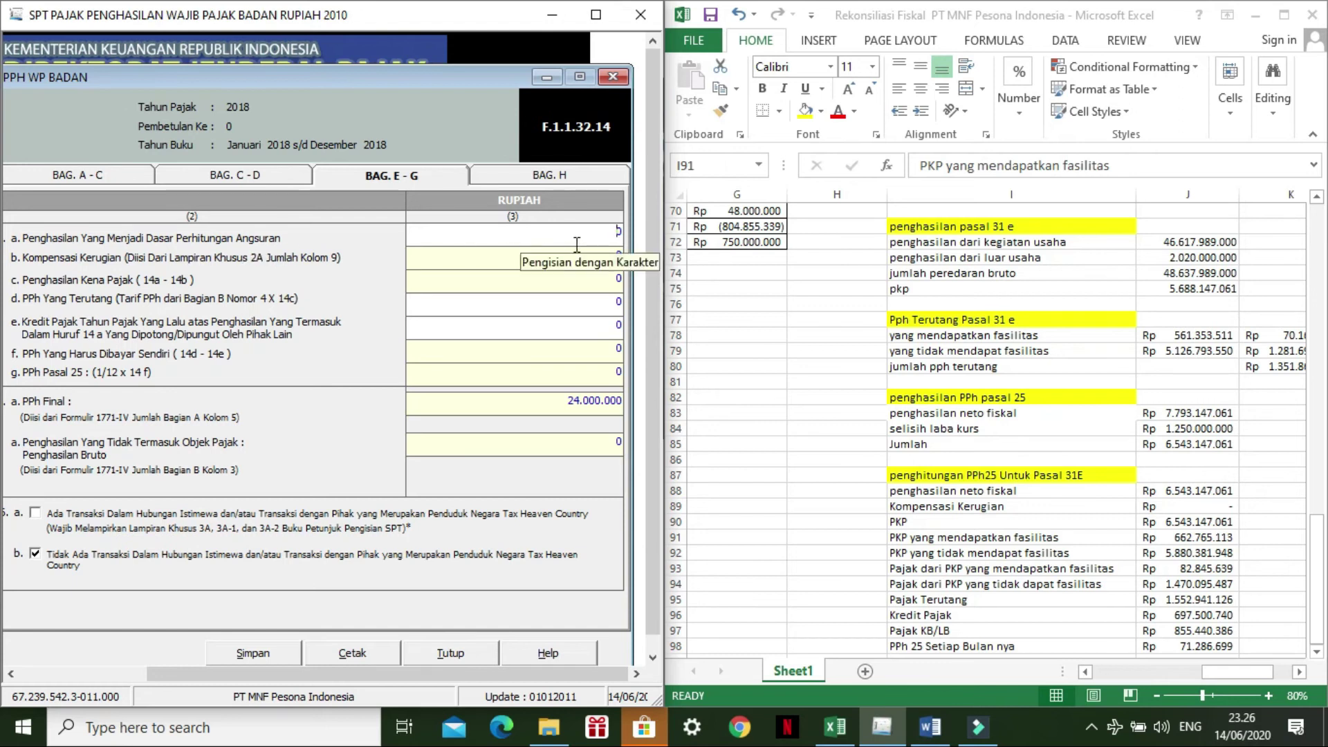
pyautogui.write('6543147')
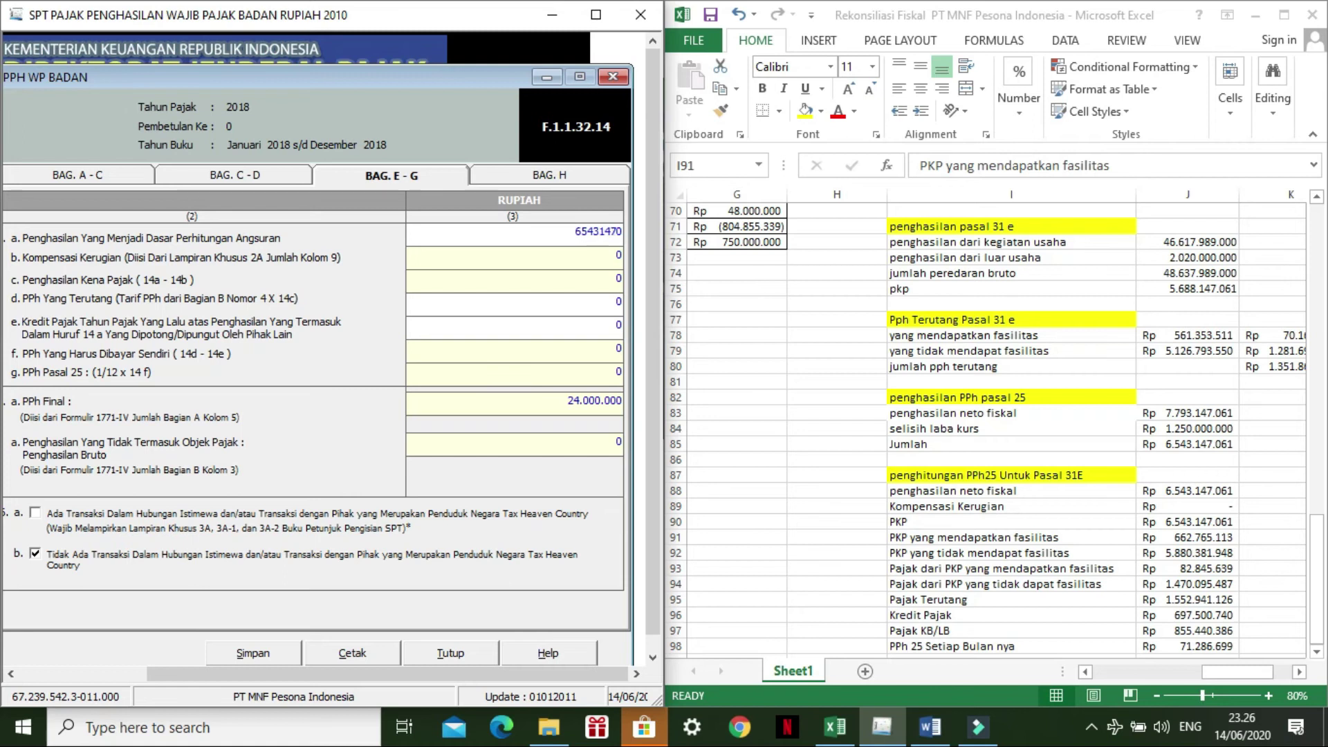
pyautogui.write('061')
pyautogui.press('BackSpace')
pyautogui.click(559, 301)
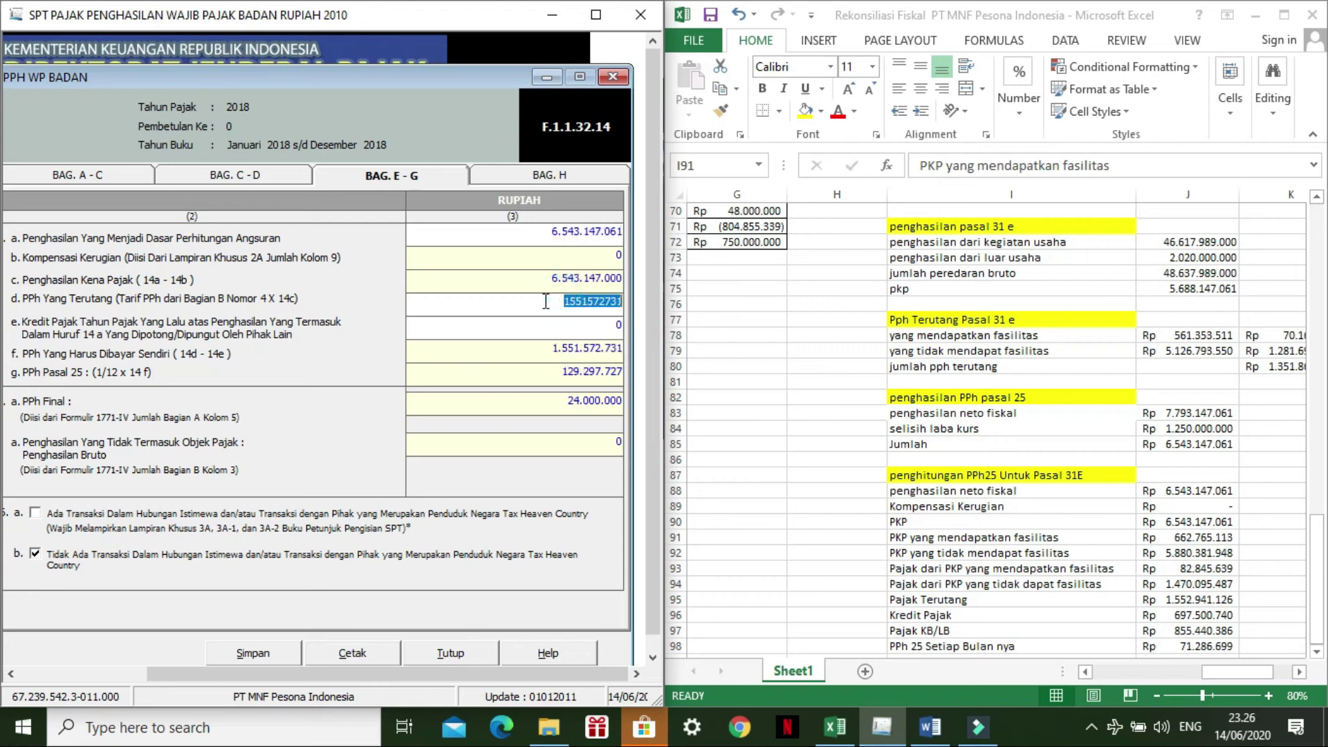
# Step: Check Excel's PKP yang mendapatkan fasilitas row for item 14d against jumlah peredaran bruto and Laba Selisih Kurs in the reconciliation
pyautogui.click(528, 303)
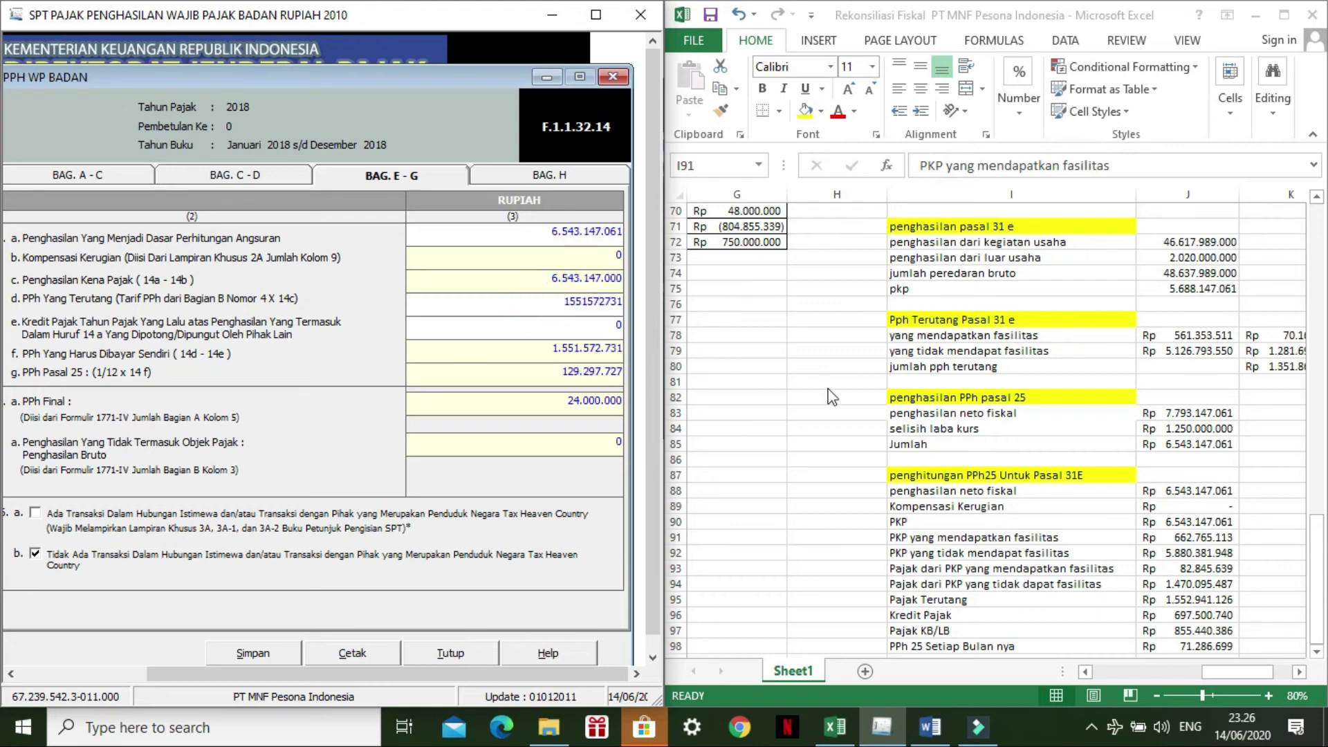
pyautogui.click(983, 536)
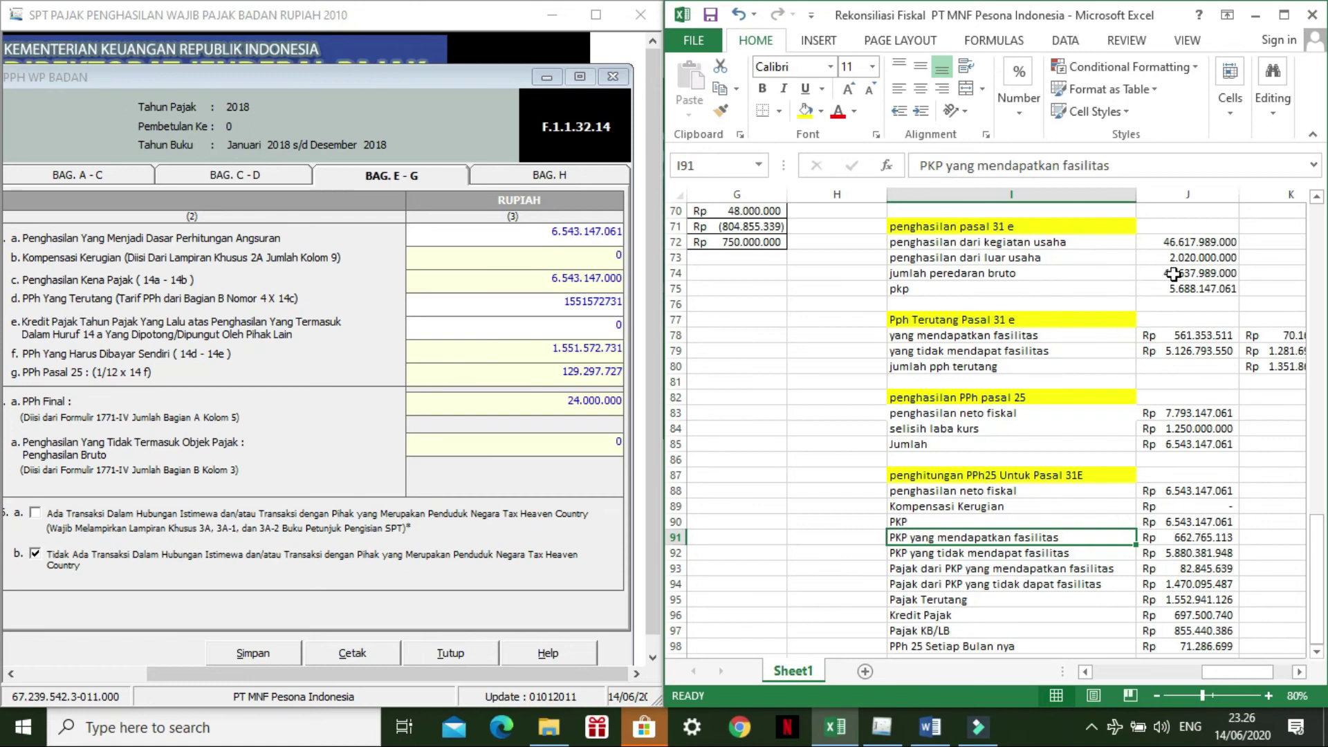
pyautogui.moveTo(1226, 673); pyautogui.dragTo(1153, 674)
pyautogui.scroll(8, 868, 450)
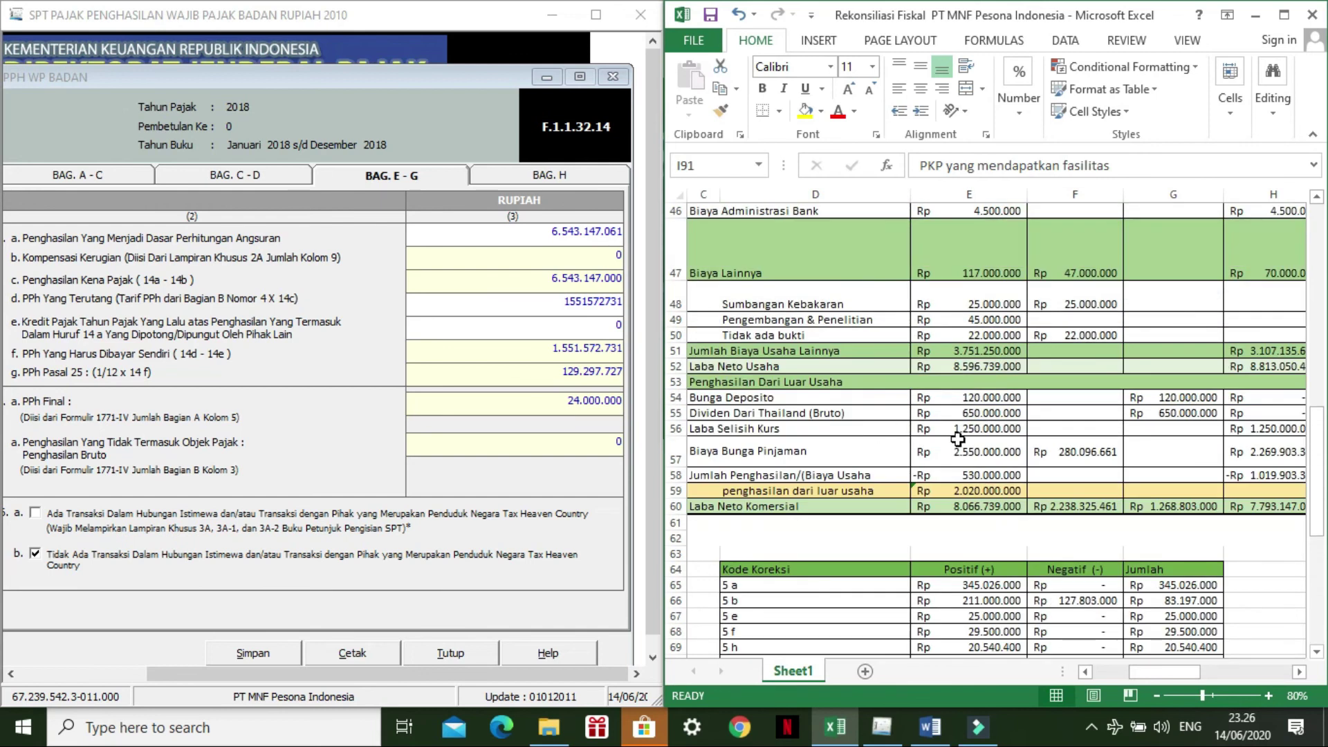
pyautogui.scroll(-9, 976, 435)
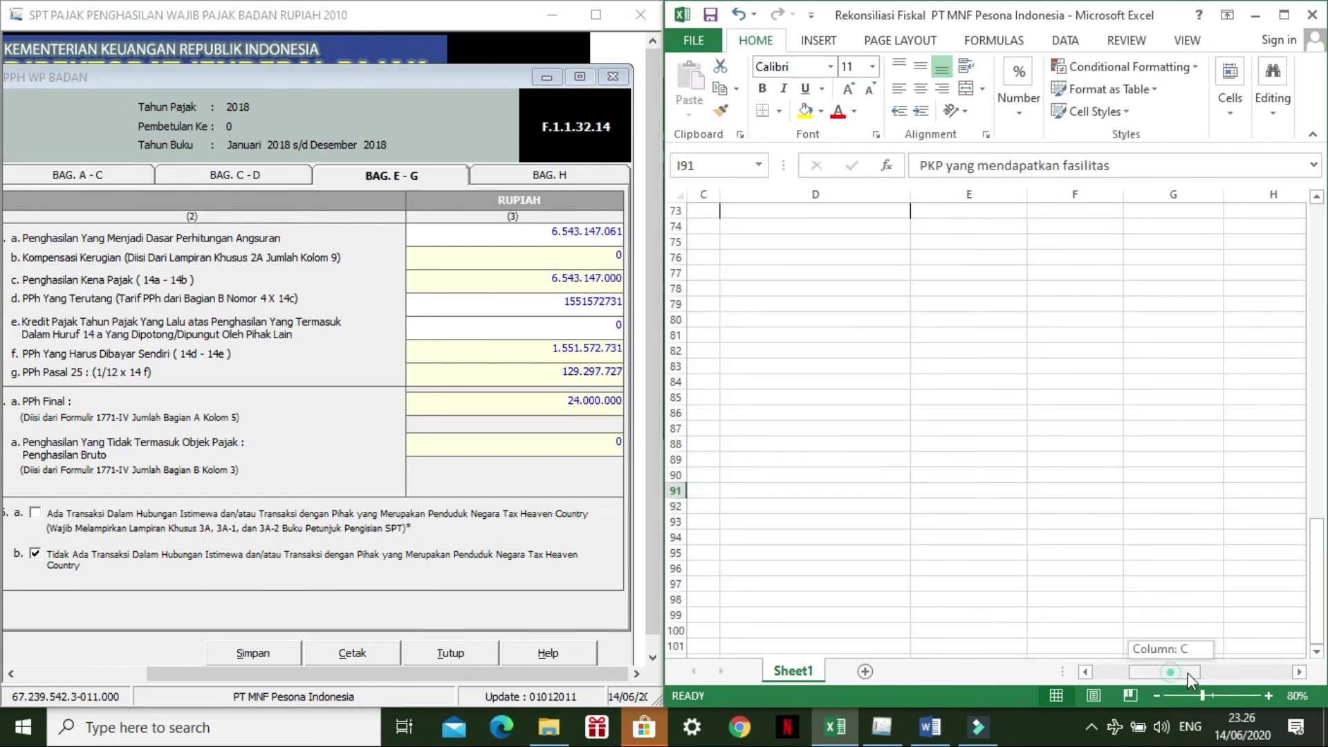
pyautogui.moveTo(1188, 678); pyautogui.dragTo(1260, 676)
pyautogui.click(1178, 492)
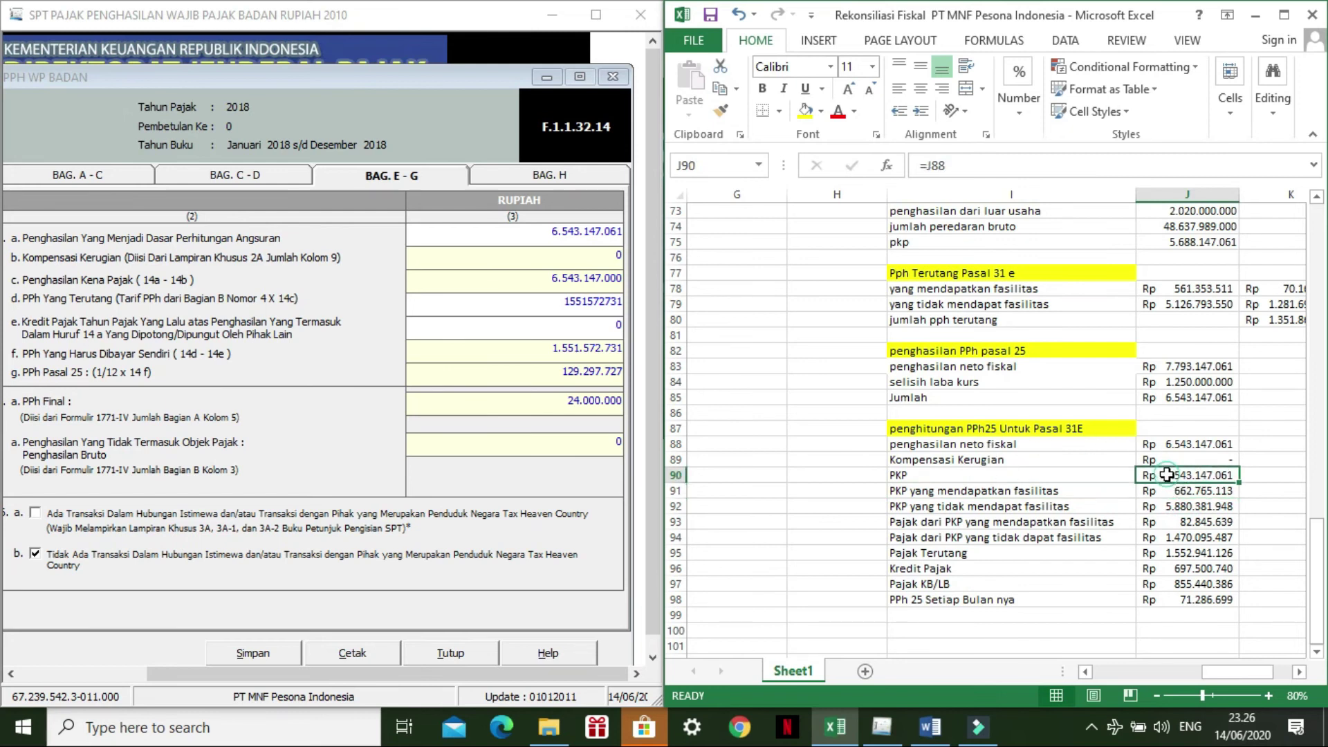
pyautogui.click(1083, 490)
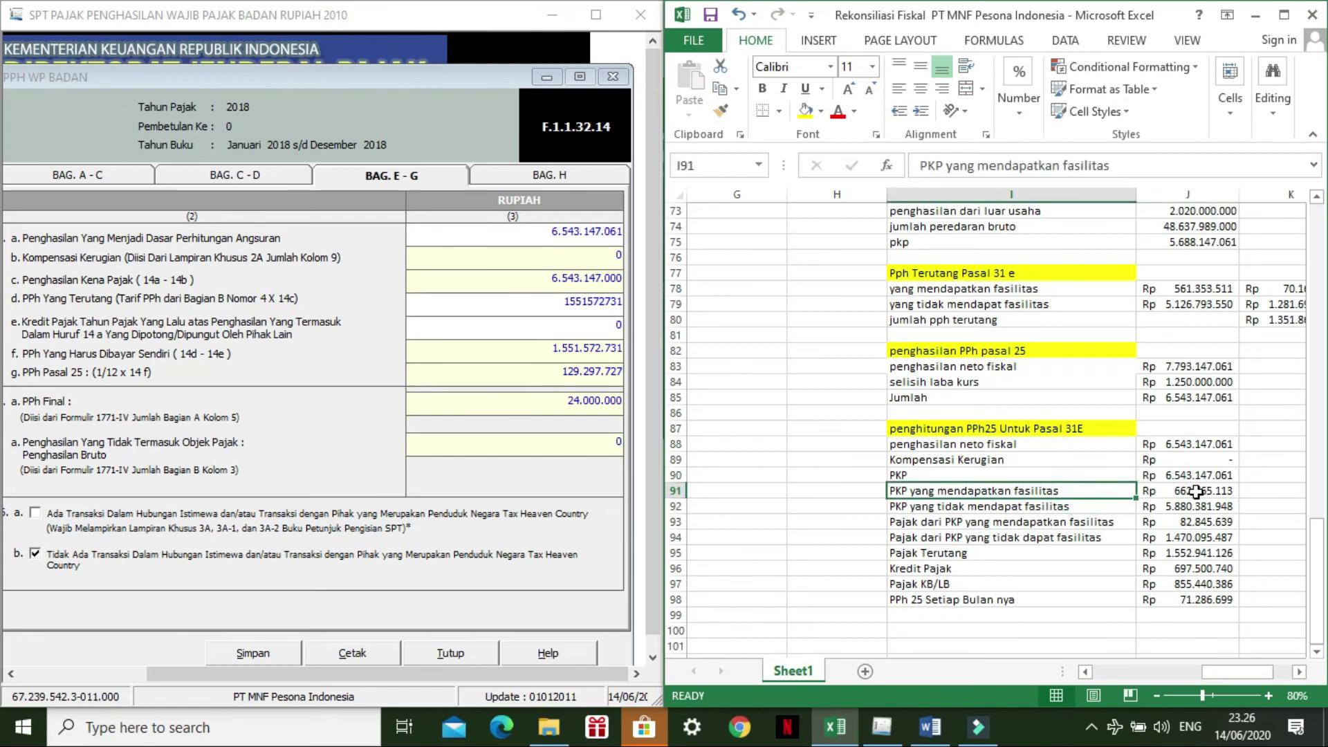
# Step: Examine the remaining rows down to PPh 25 Setiap Bulan nya and the formulas splitting PKP into facility and non-facility portions
pyautogui.press('Down')
pyautogui.press('Down')
pyautogui.press('Down')
pyautogui.press('Down')
pyautogui.press('Down')
pyautogui.press('Down')
pyautogui.press('Down')
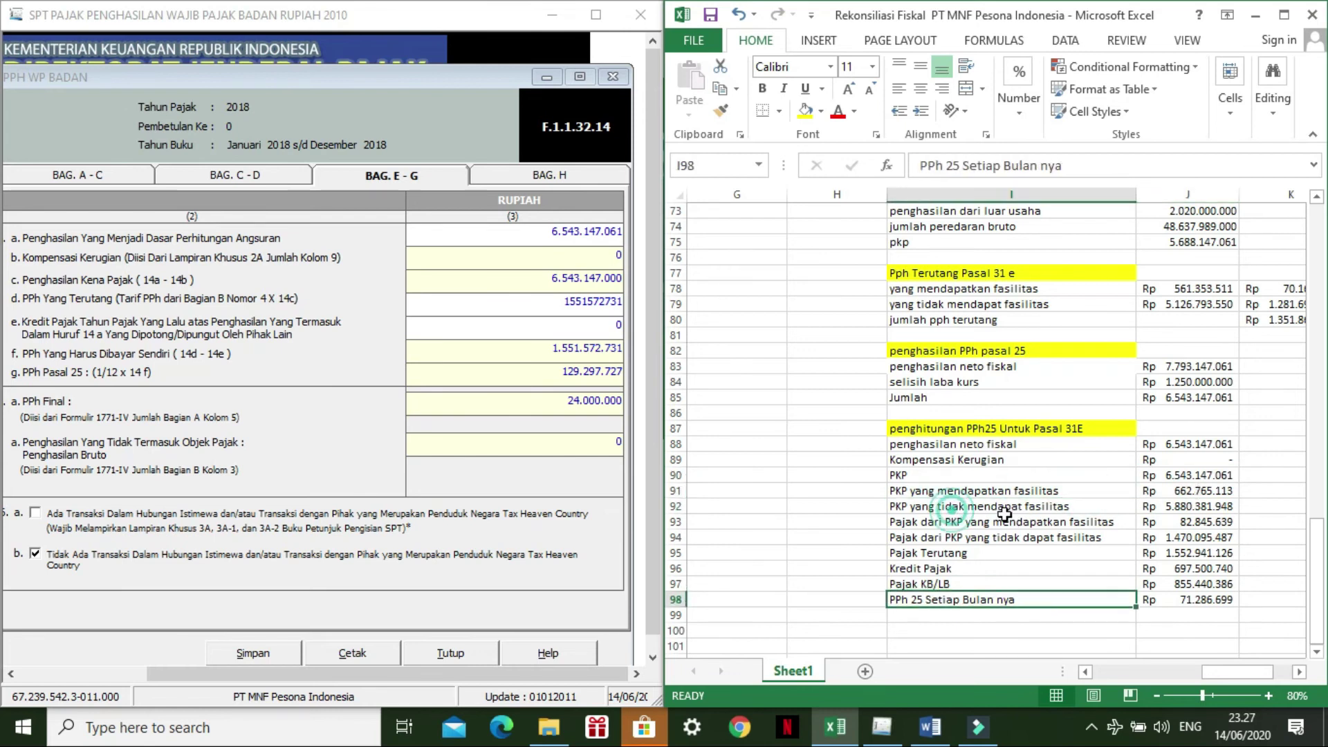
pyautogui.click(1017, 507)
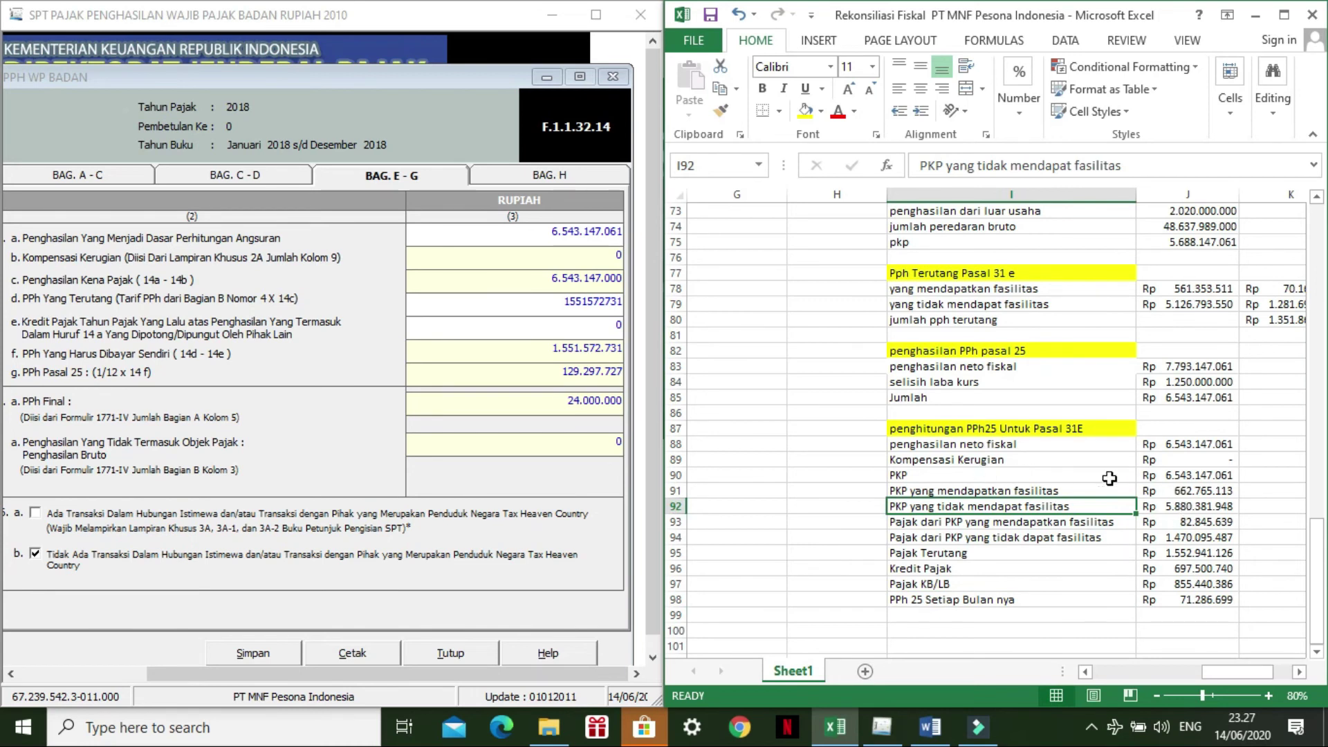
pyautogui.click(1185, 486)
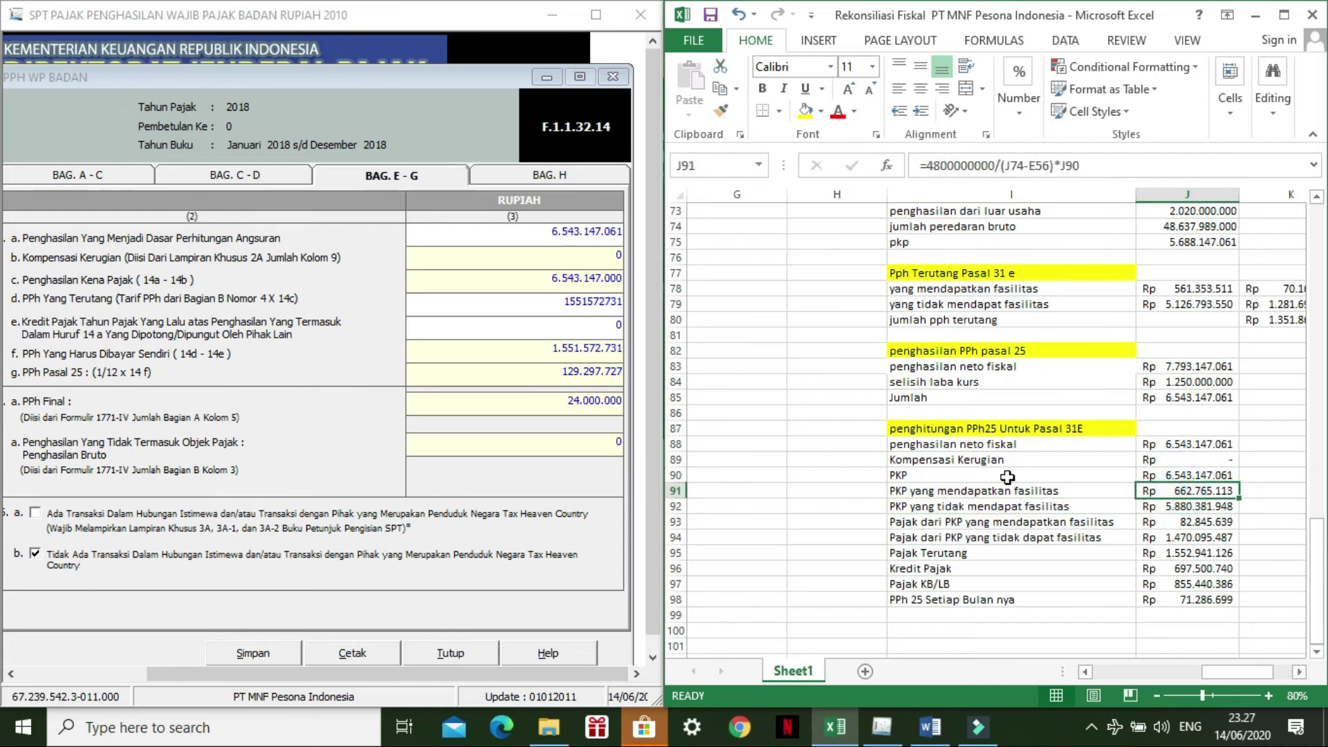
pyautogui.press('Down')
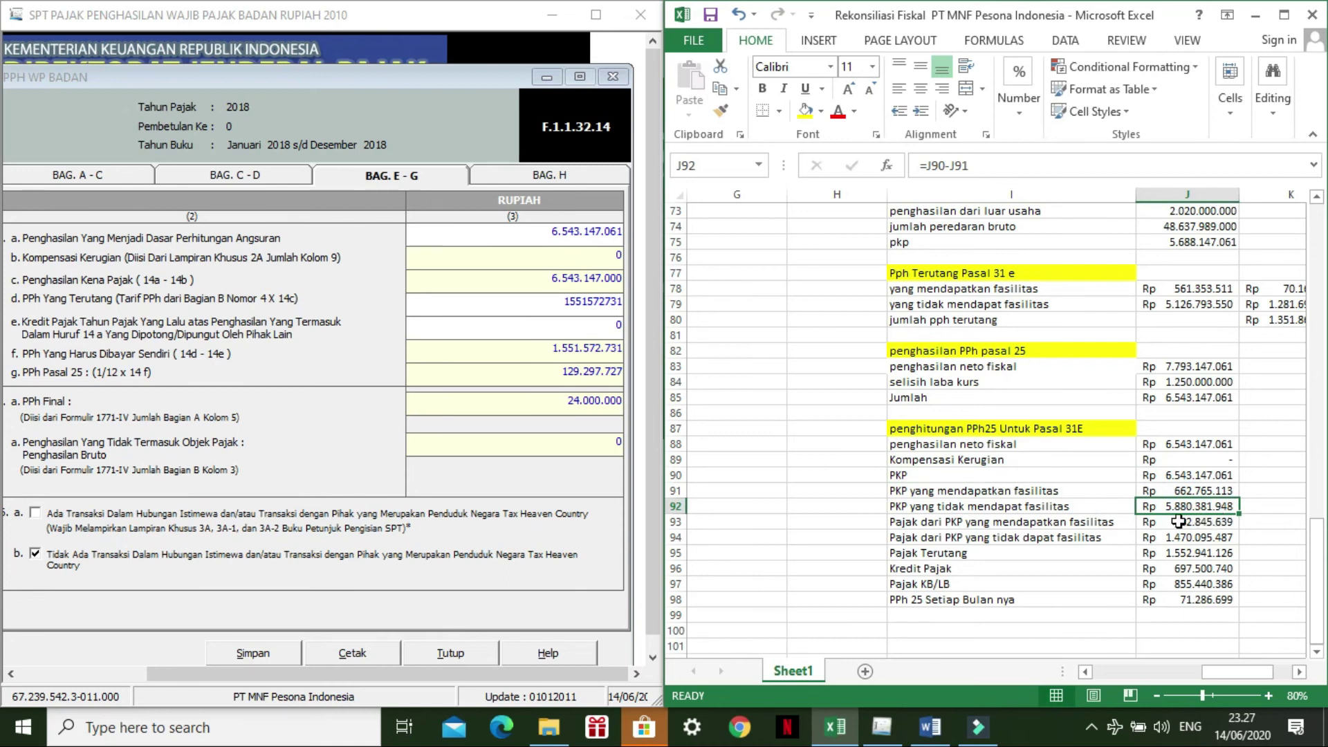
# Step: Examine how the tax on the facility and non-facility PKP portions is calculated from their respective PKP rows
pyautogui.click(976, 527)
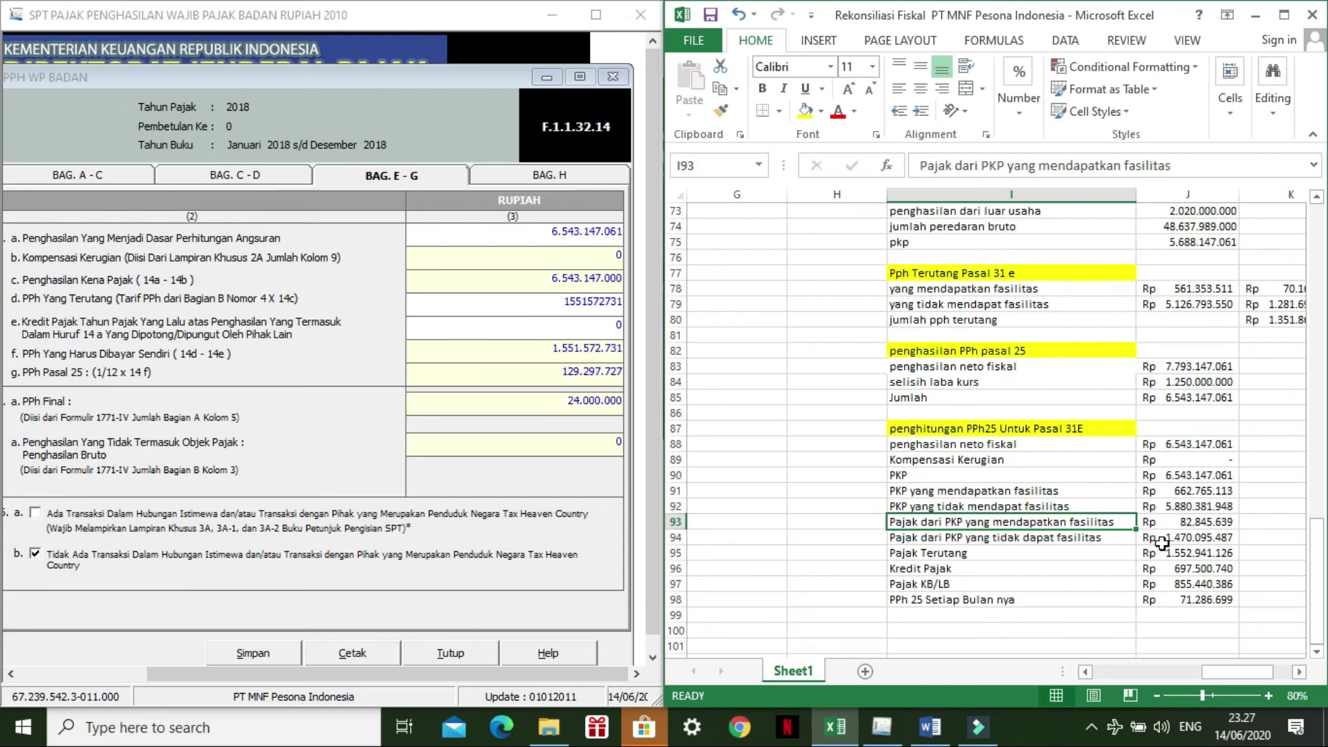
pyautogui.click(1017, 490)
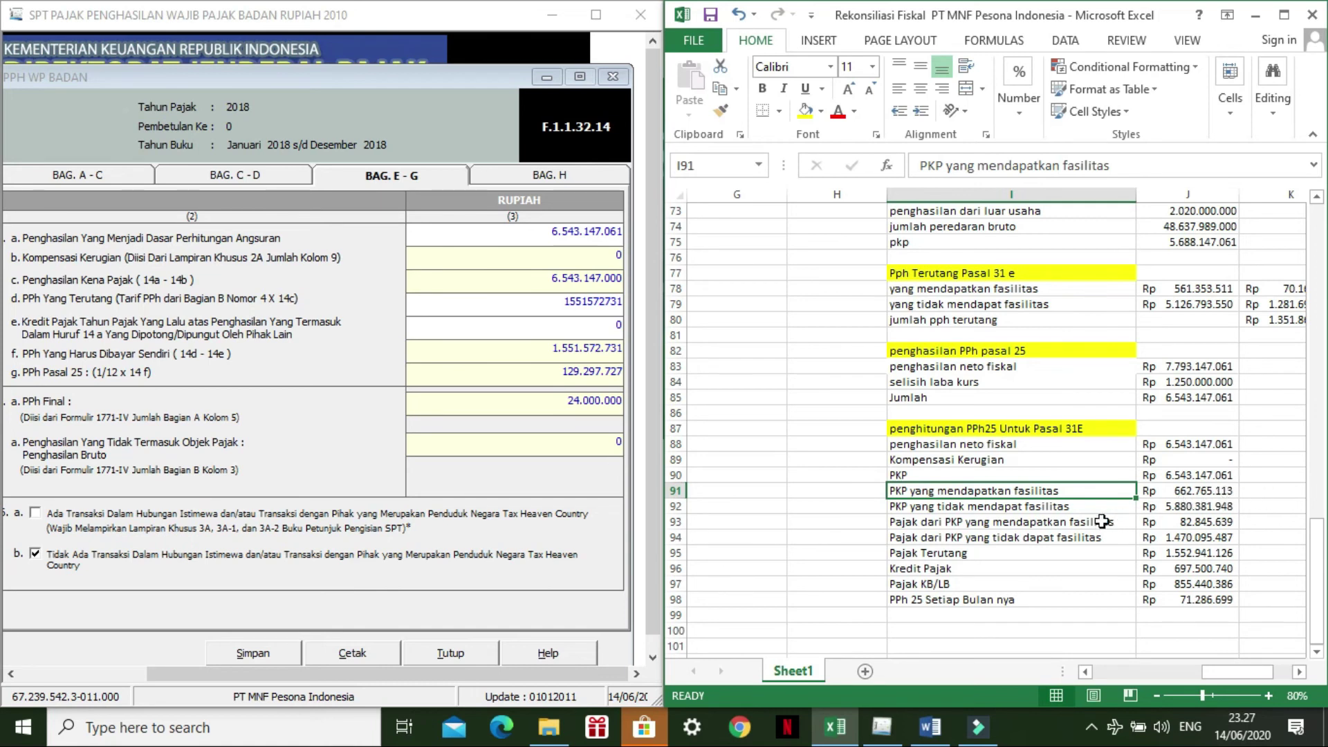
pyautogui.press('Down')
pyautogui.press('Down')
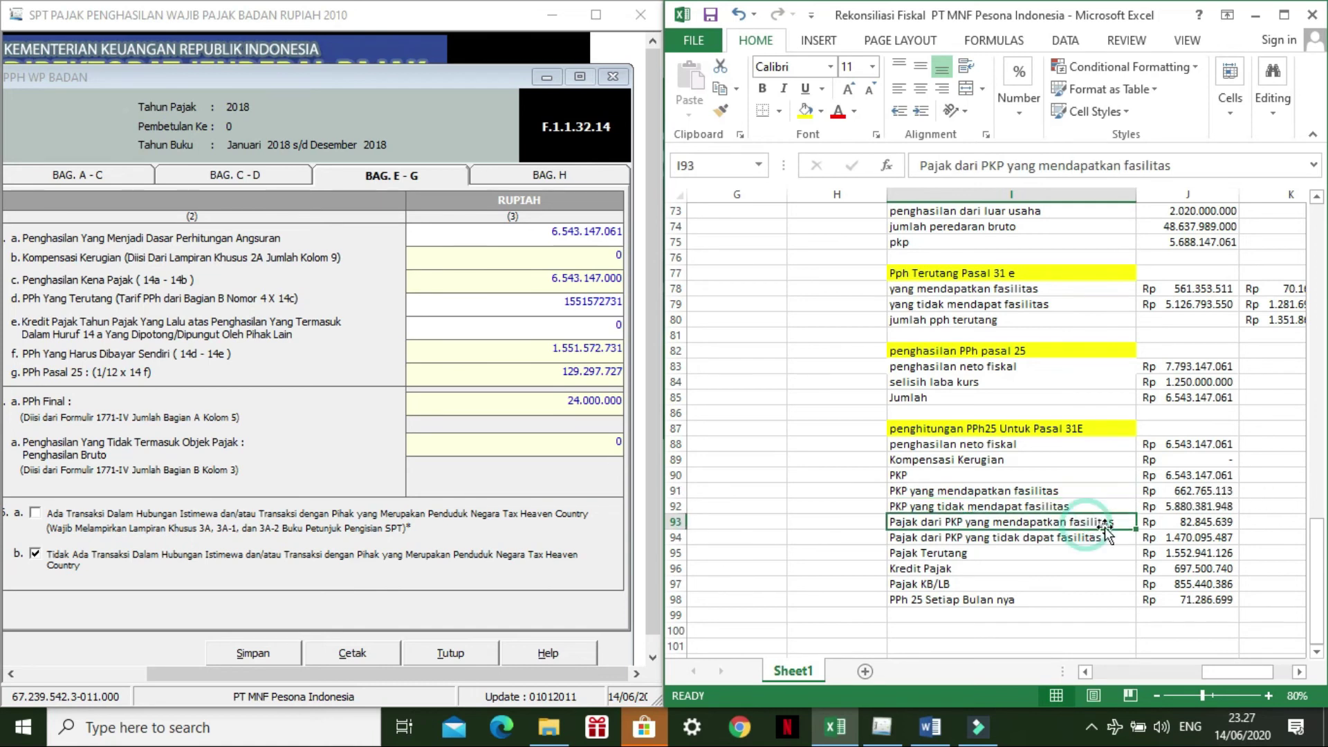
pyautogui.click(1179, 520)
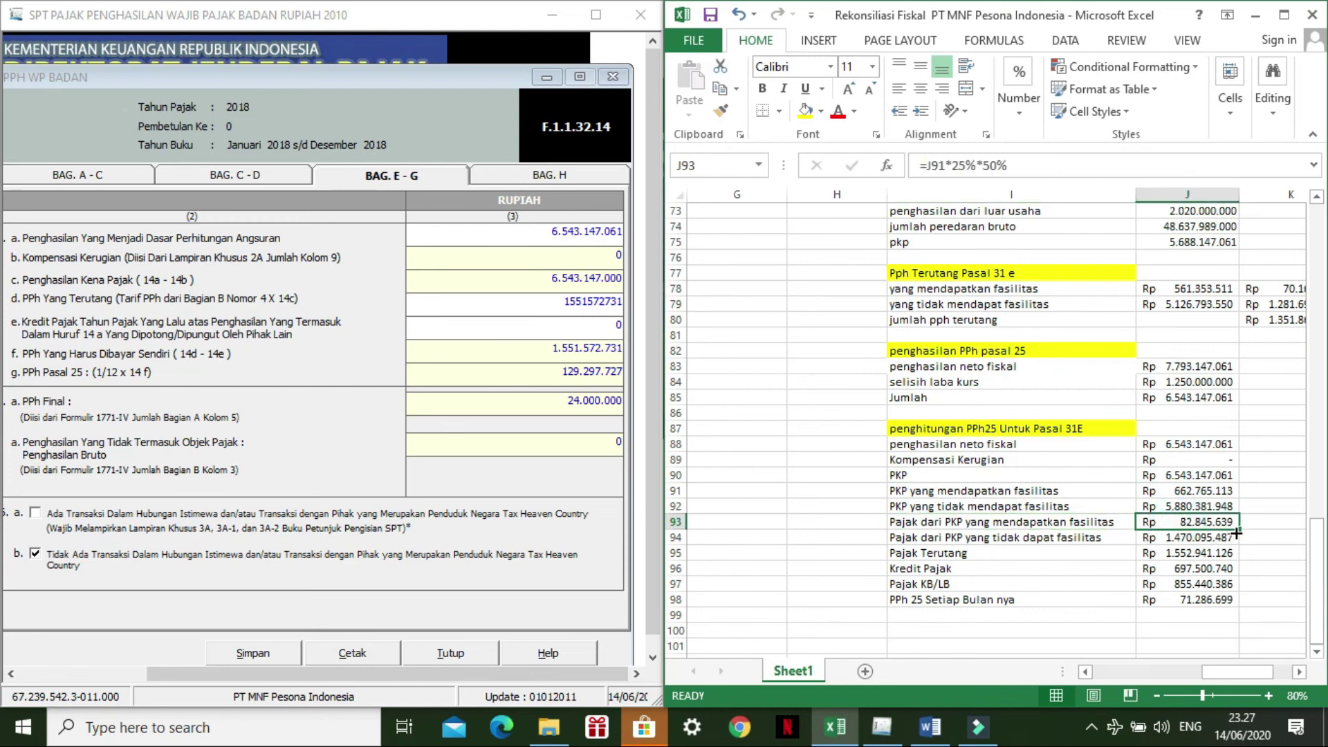
pyautogui.click(1049, 539)
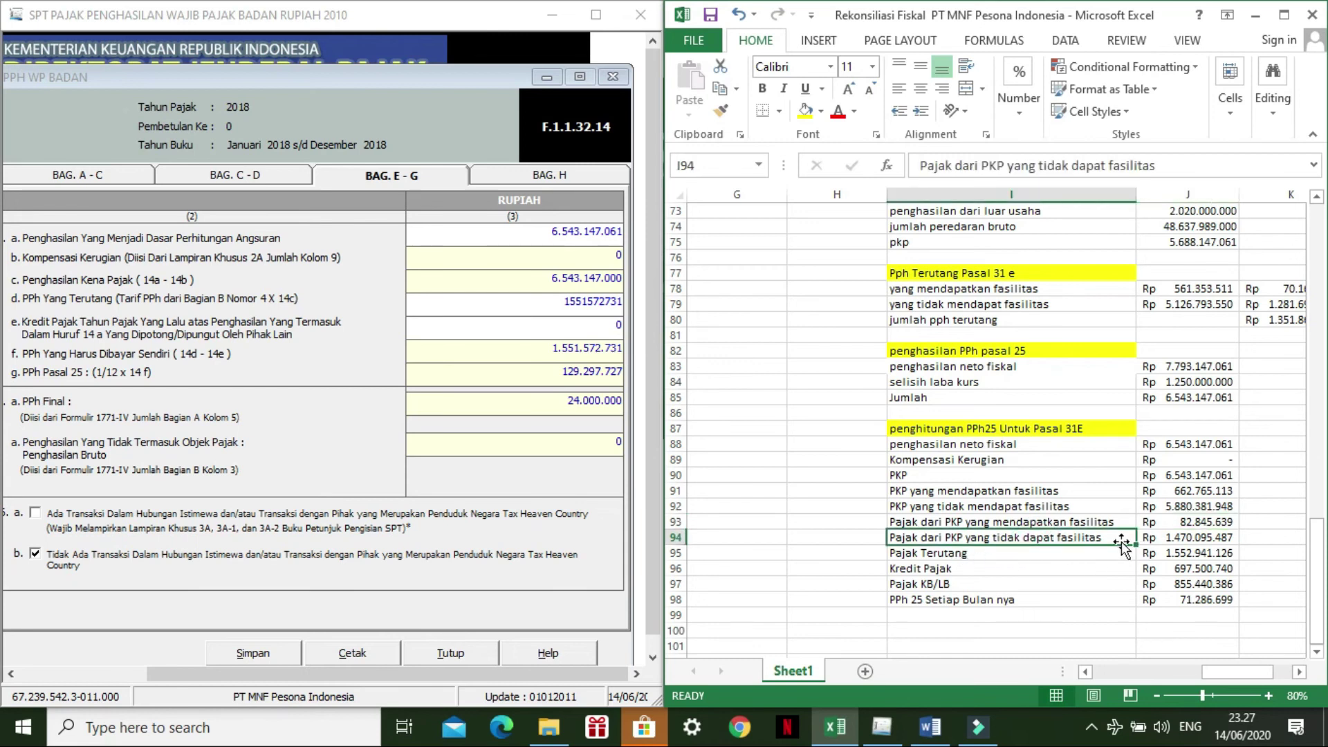
pyautogui.click(1101, 509)
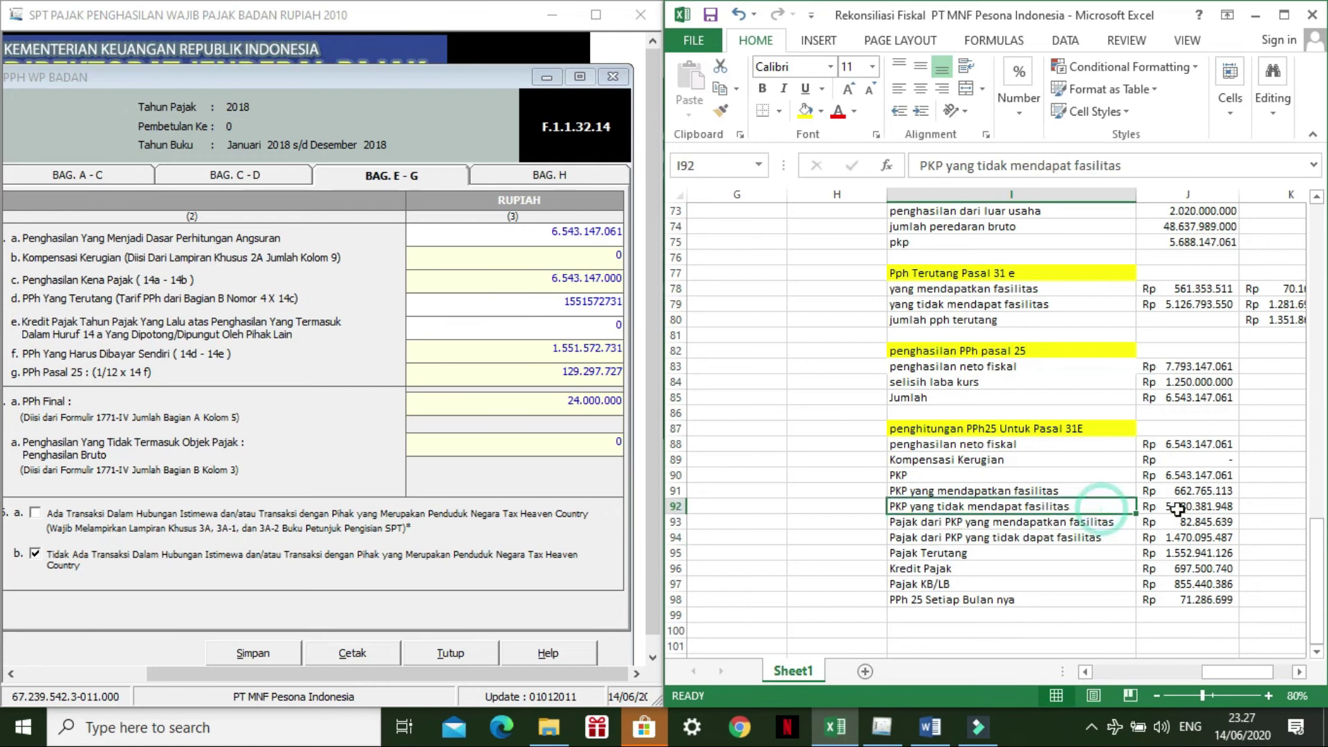
pyautogui.click(1178, 509)
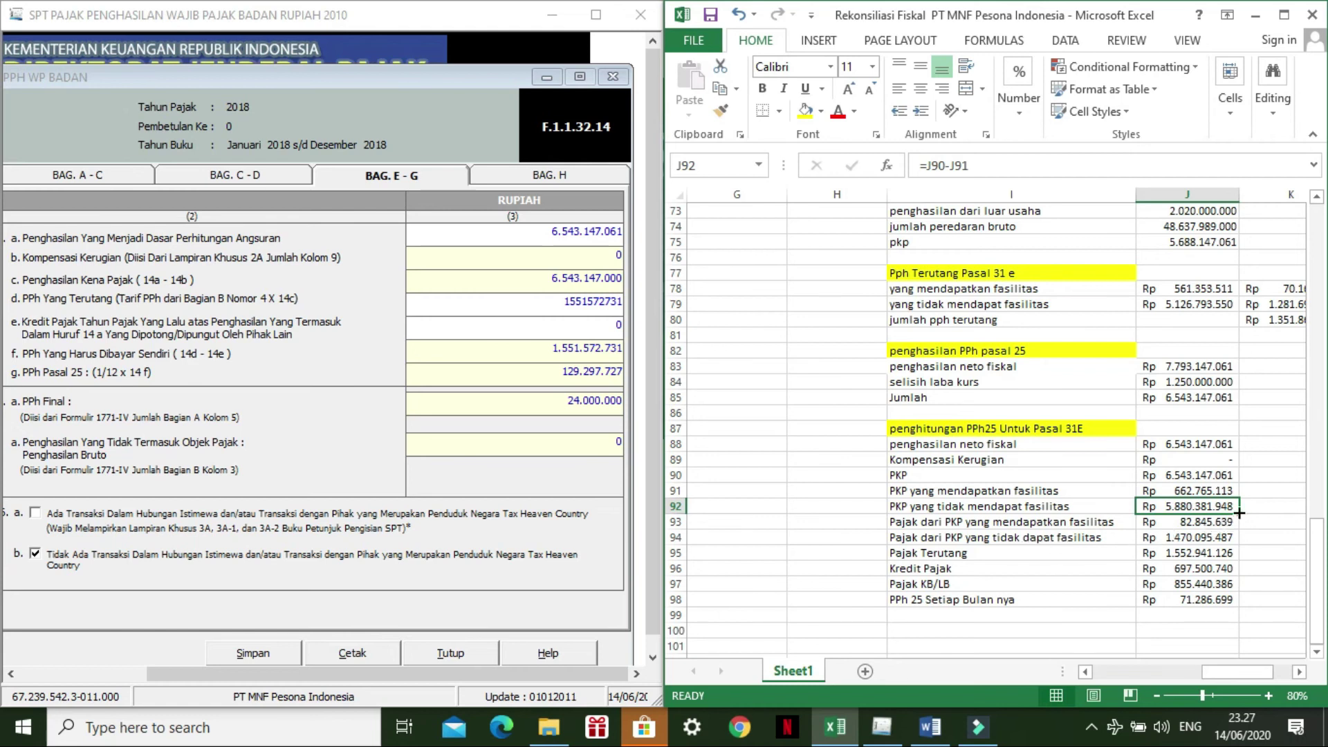
pyautogui.click(1076, 539)
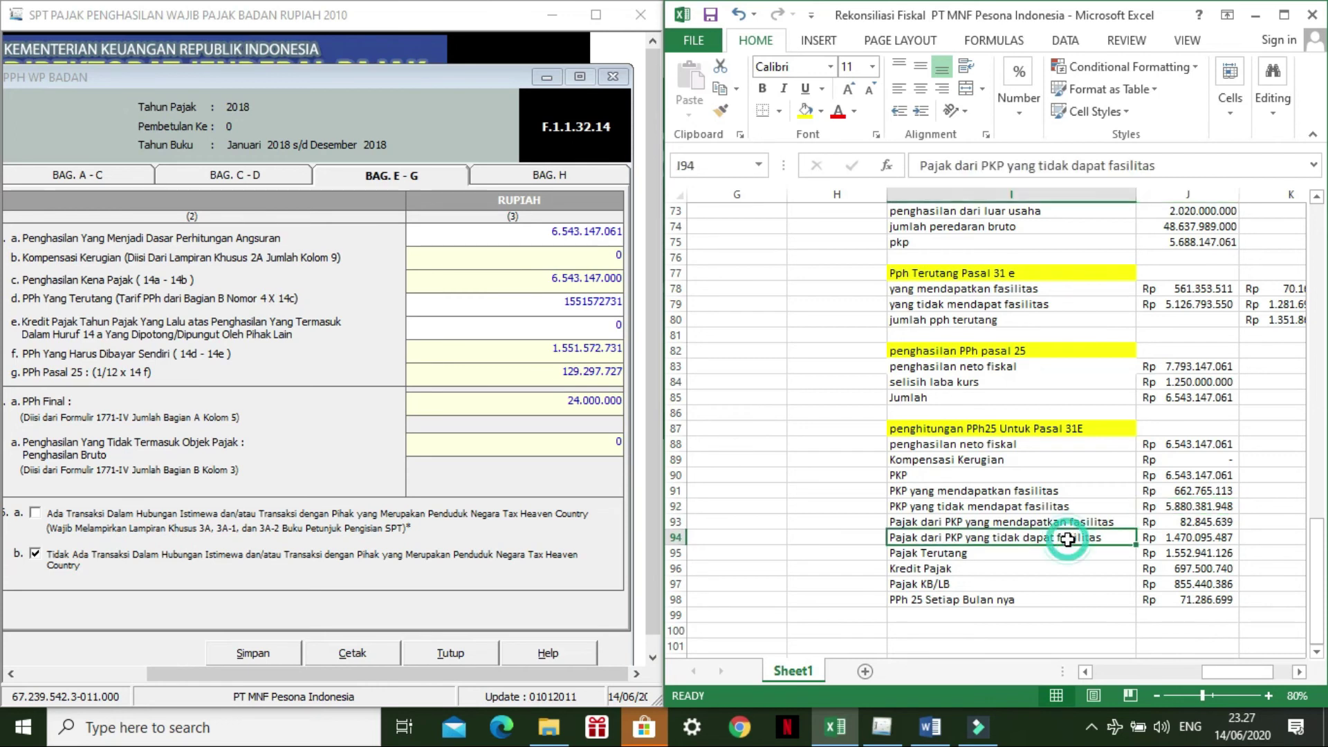
# Step: Set eSPT item 14d, PPh Yang Terutang, to 1.552.941.126 from Excel's Pajak Terutang row
pyautogui.doubleClick(1019, 554)
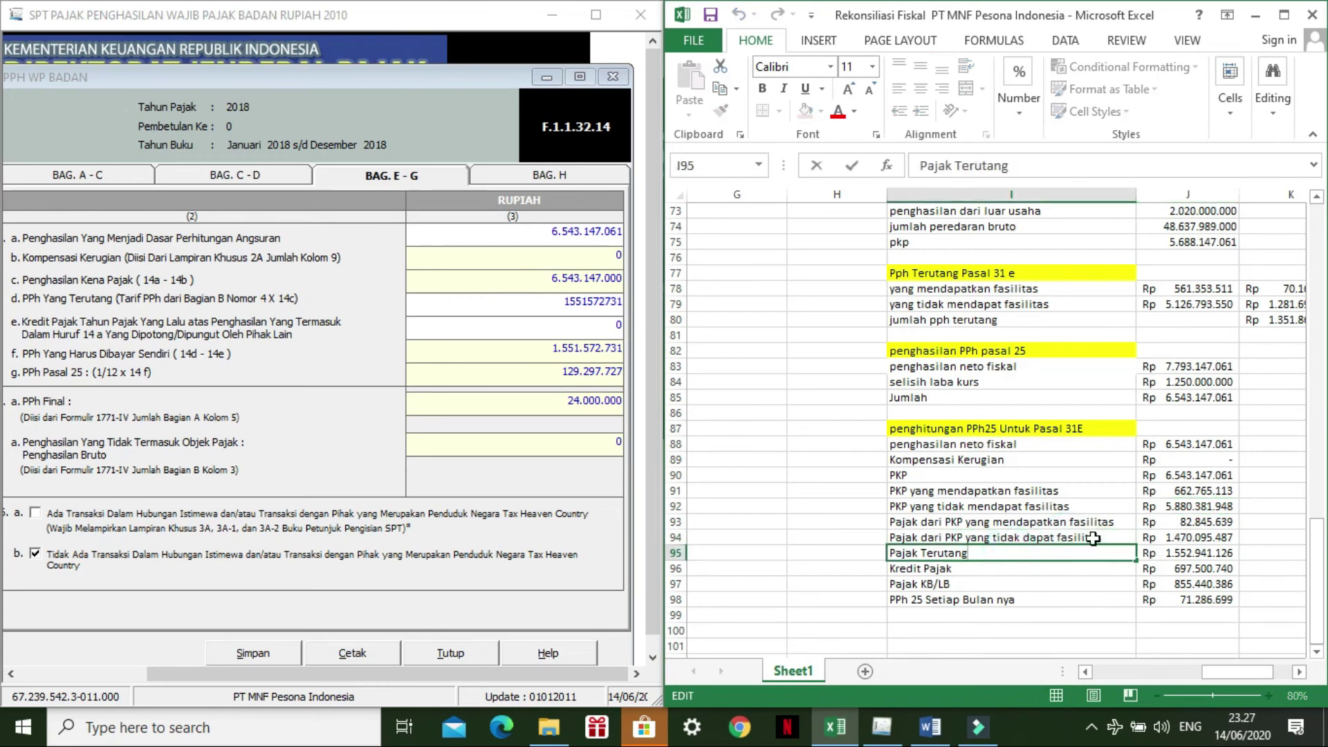
pyautogui.click(1202, 557)
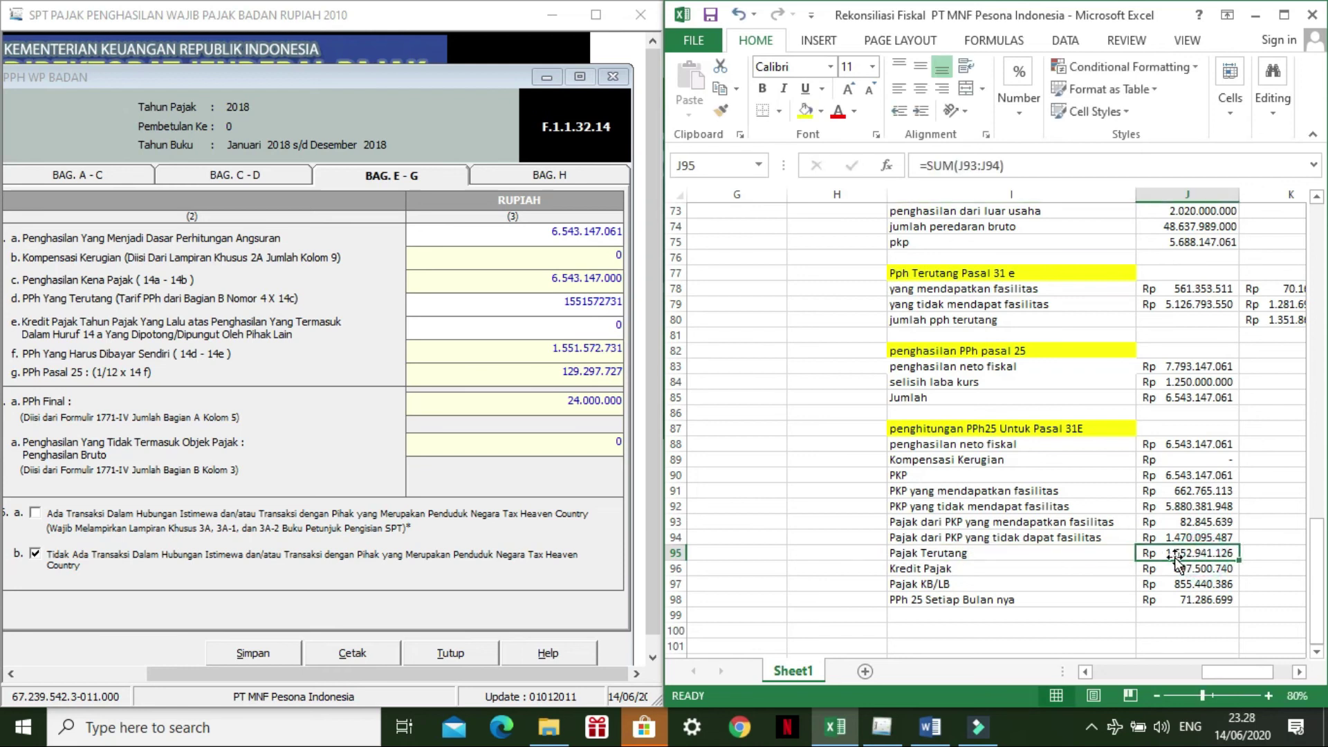
pyautogui.click(1031, 558)
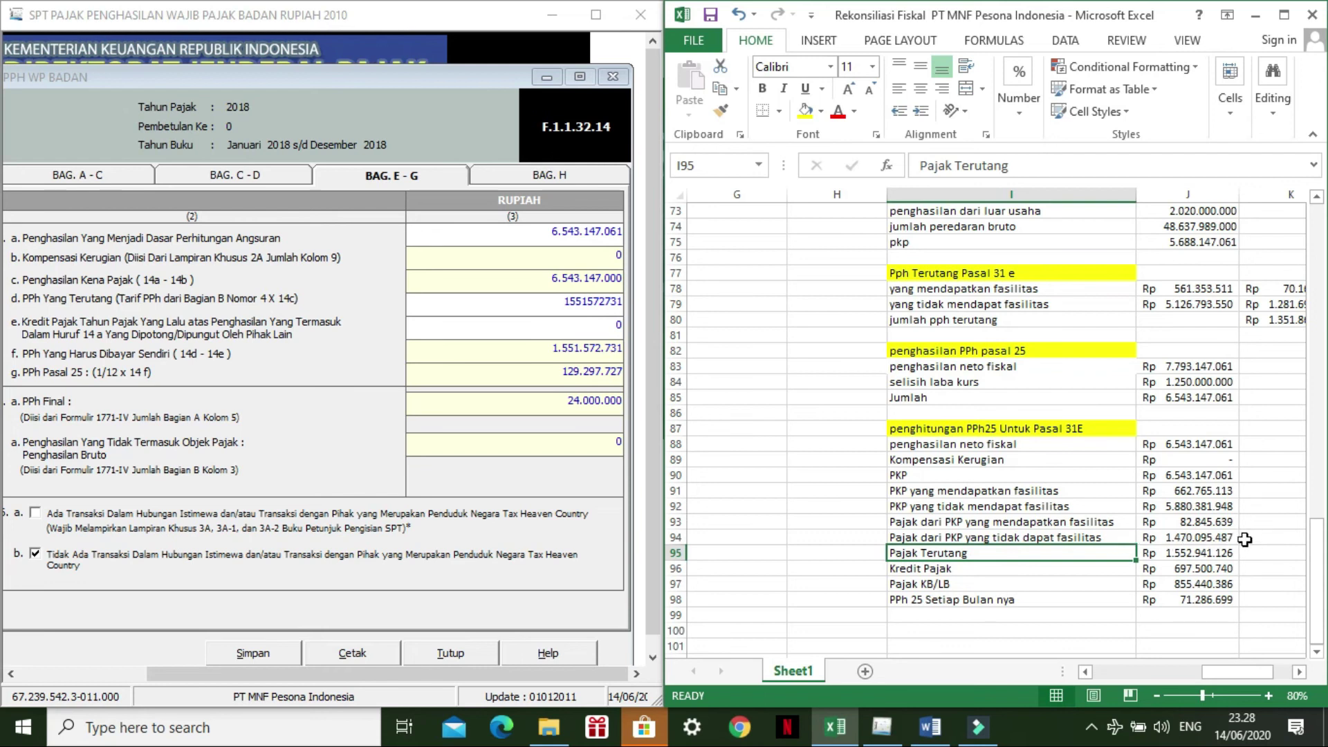
pyautogui.click(1177, 551)
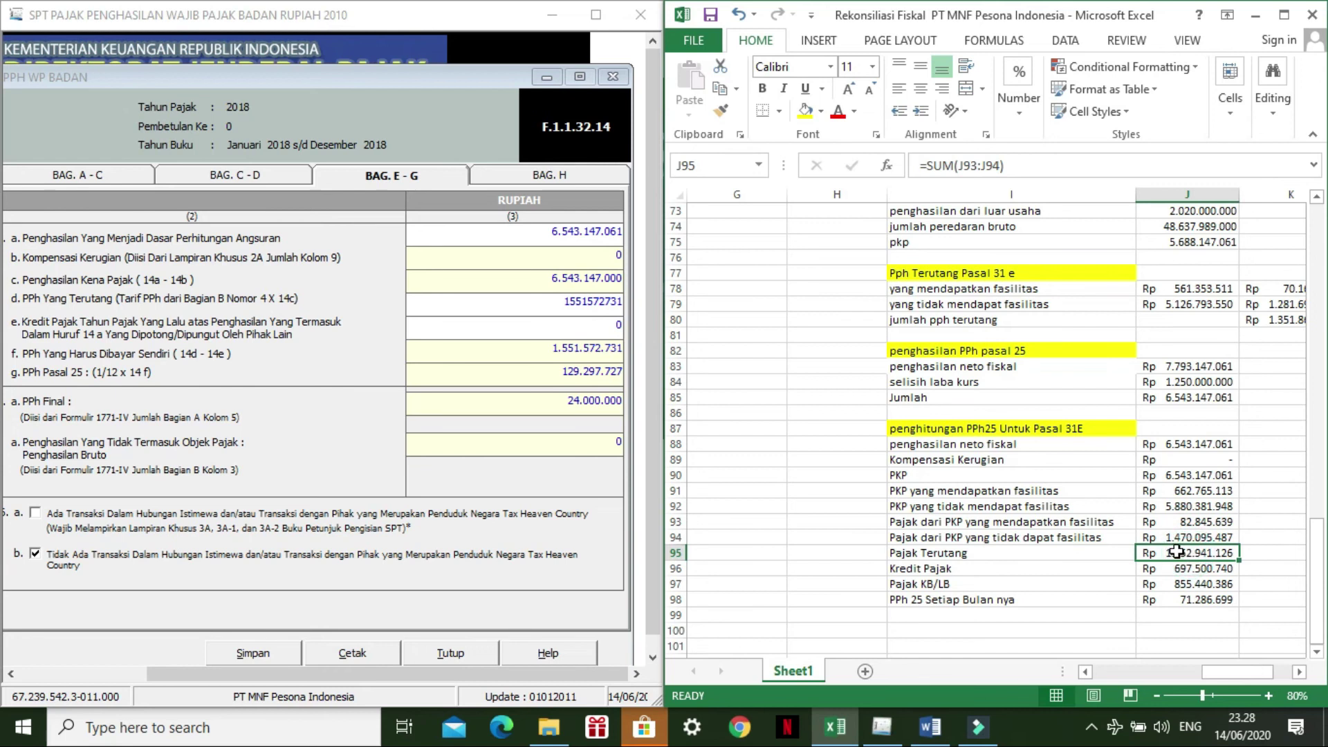
pyautogui.click(534, 309)
pyautogui.click(622, 315)
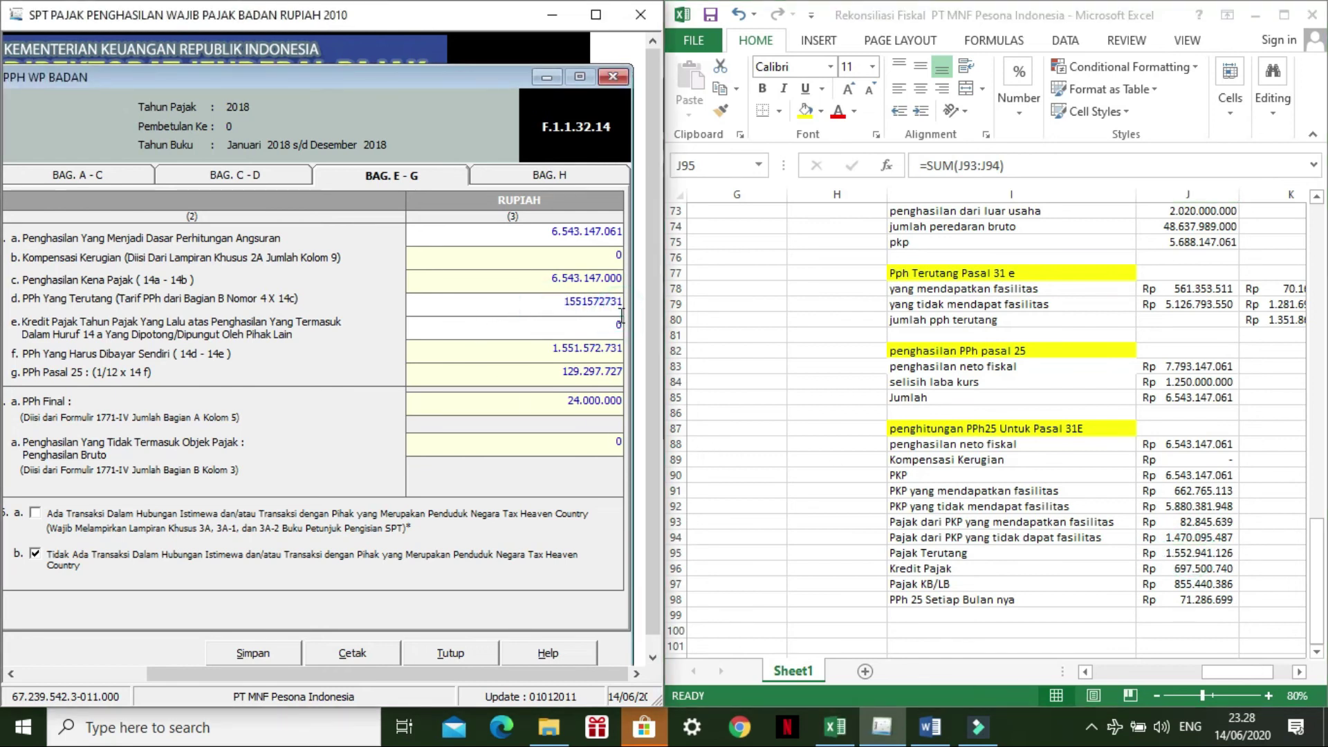
pyautogui.press('BackSpace')
pyautogui.press('BackSpace')
pyautogui.press('BackSpace')
pyautogui.press('BackSpace')
pyautogui.press('BackSpace')
pyautogui.press('BackSpace')
pyautogui.press('BackSpace')
pyautogui.press('BackSpace')
pyautogui.press('BackSpace')
pyautogui.press('BackSpace')
pyautogui.write('1552941126')
pyautogui.click(487, 332)
pyautogui.click(536, 338)
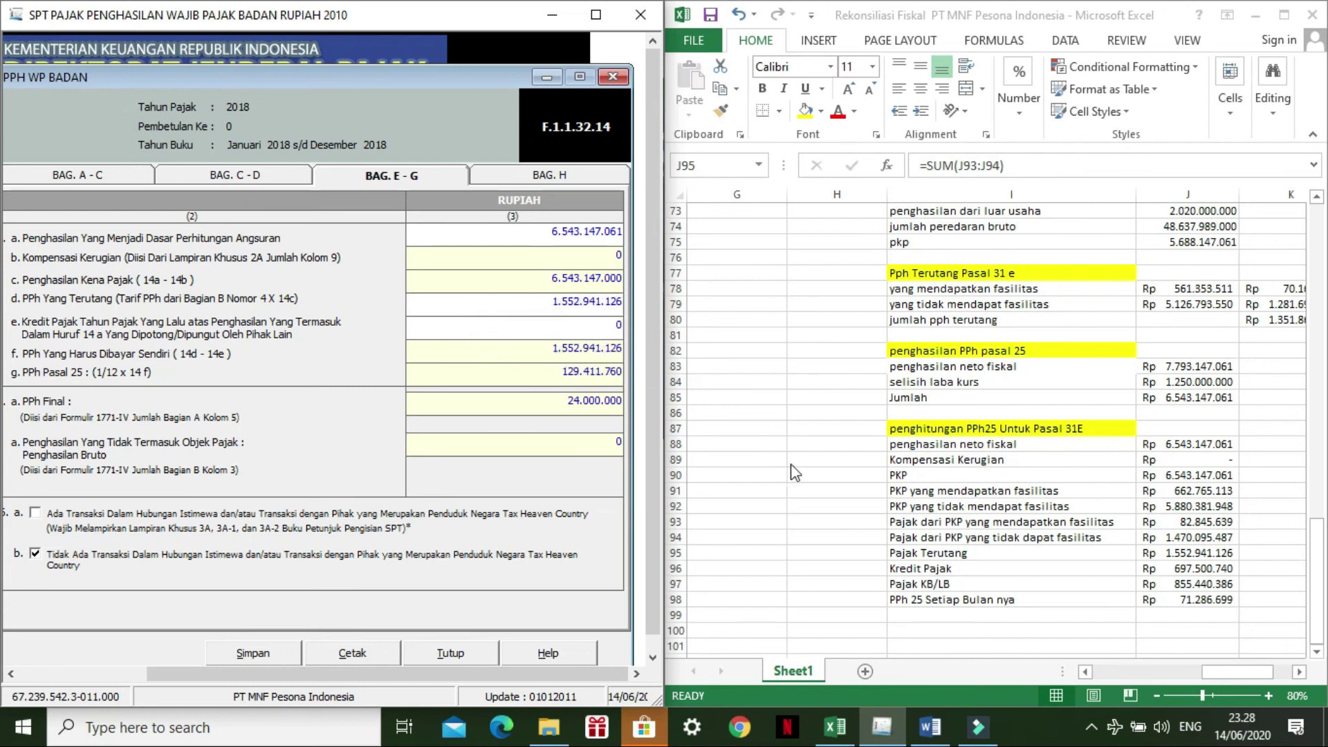
# Step: Enter Excel's Kredit Pajak amount, 697.500.740, in eSPT item 14e and update the calculated instalment fields
pyautogui.click(960, 571)
pyautogui.doubleClick(946, 570)
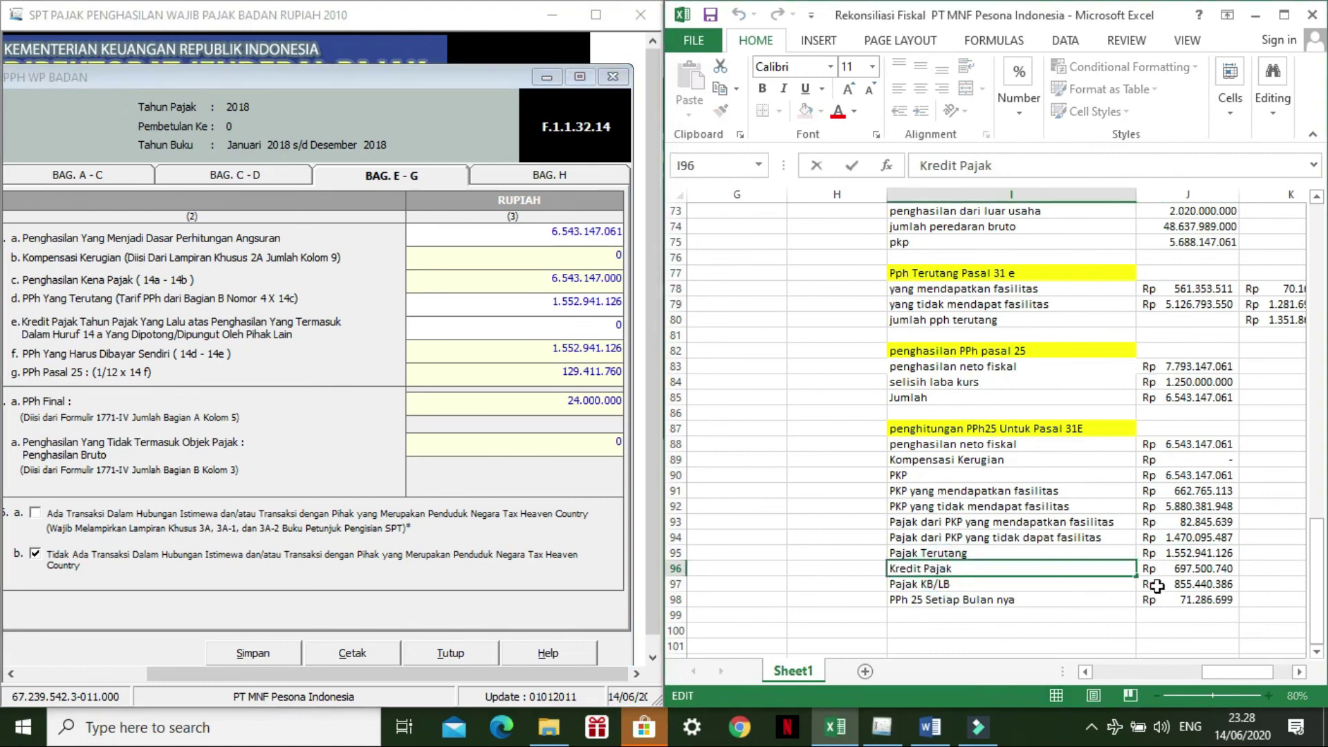
pyautogui.click(528, 335)
pyautogui.write('6975')
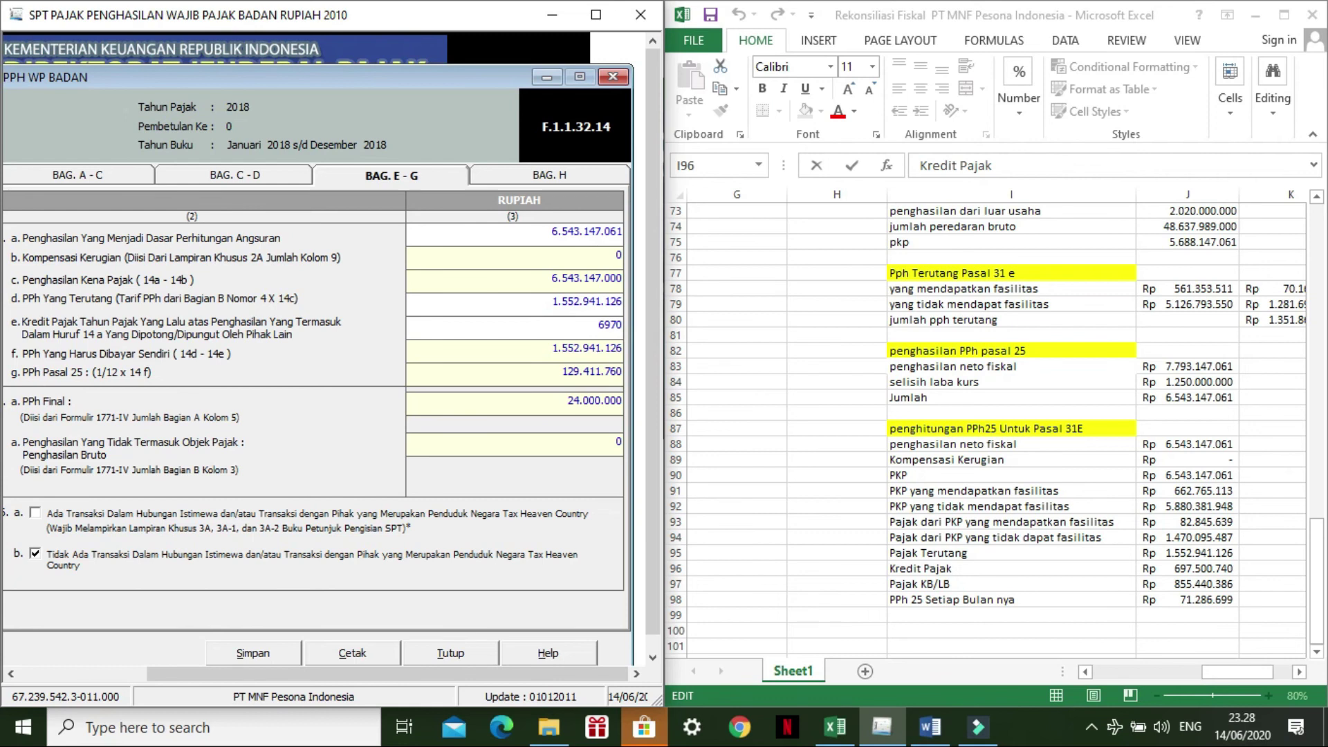
pyautogui.write('0')
pyautogui.press('BackSpace')
pyautogui.write('50074')
pyautogui.write('0')
pyautogui.press('BackSpace')
pyautogui.write('740')
pyautogui.press('Tab')
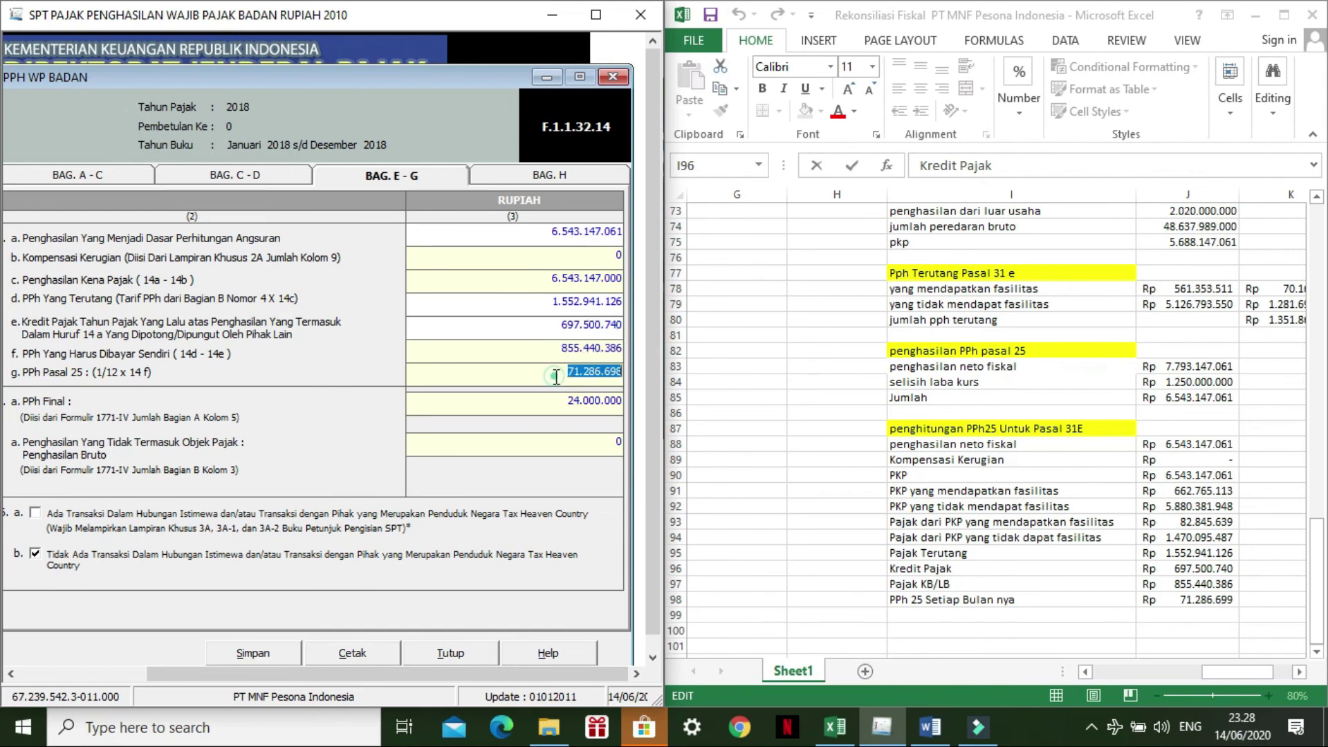
pyautogui.press('Tab')
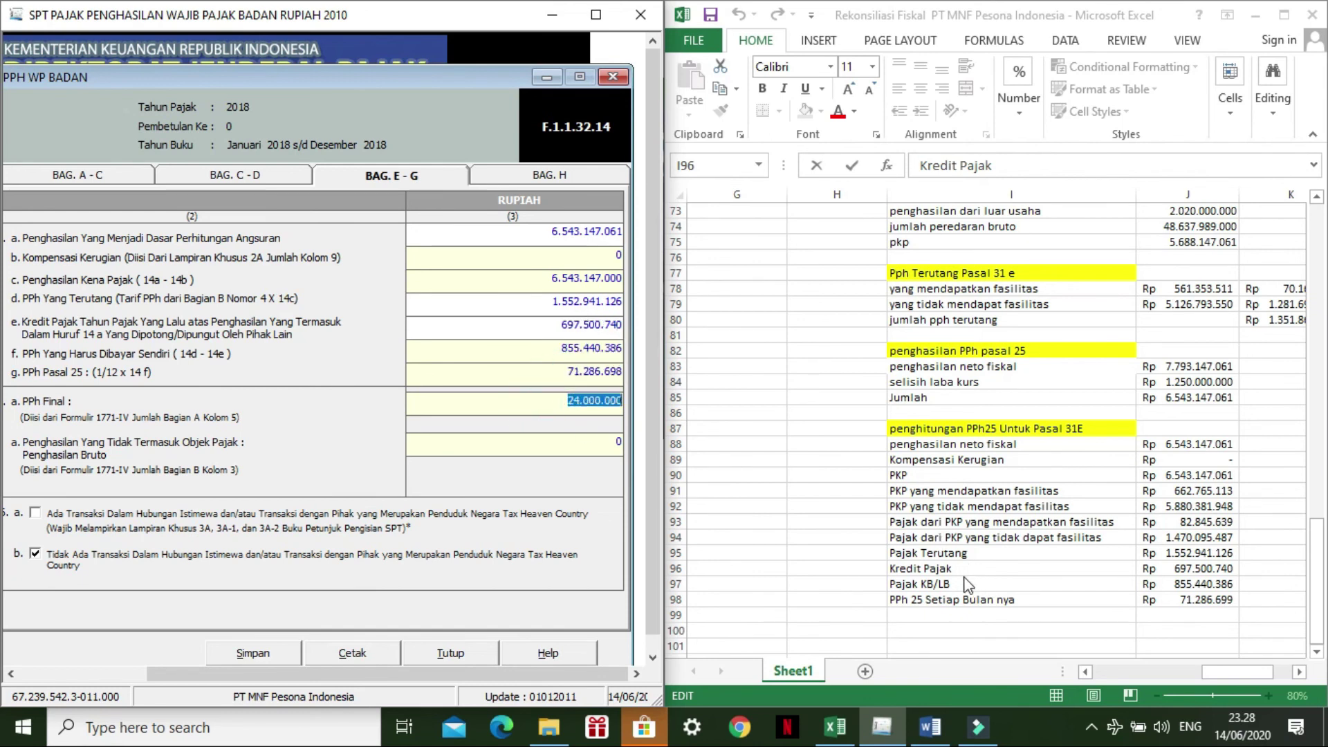
# Step: Check the Pajak KB/LB and PPh 25 Setiap Bulan nya formulas in Excel against eSPT items 14f and 14g
pyautogui.click(938, 569)
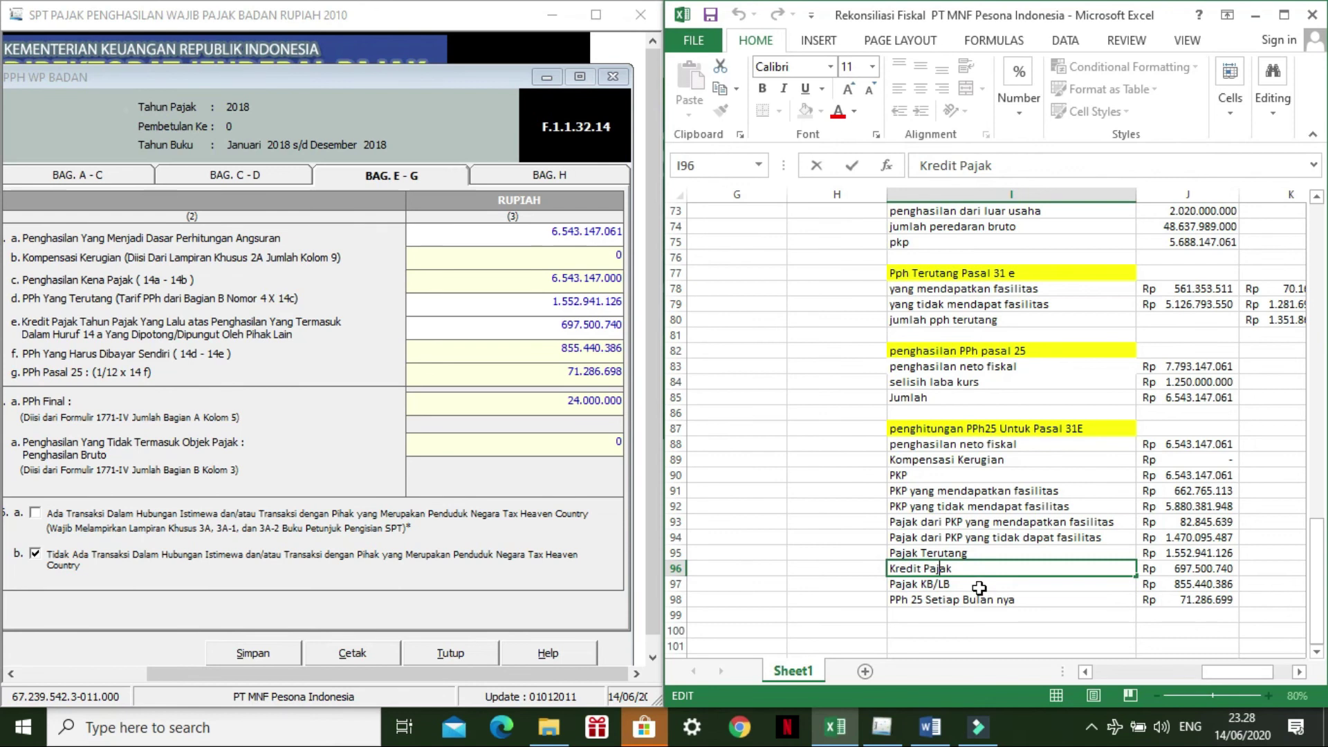
pyautogui.click(920, 584)
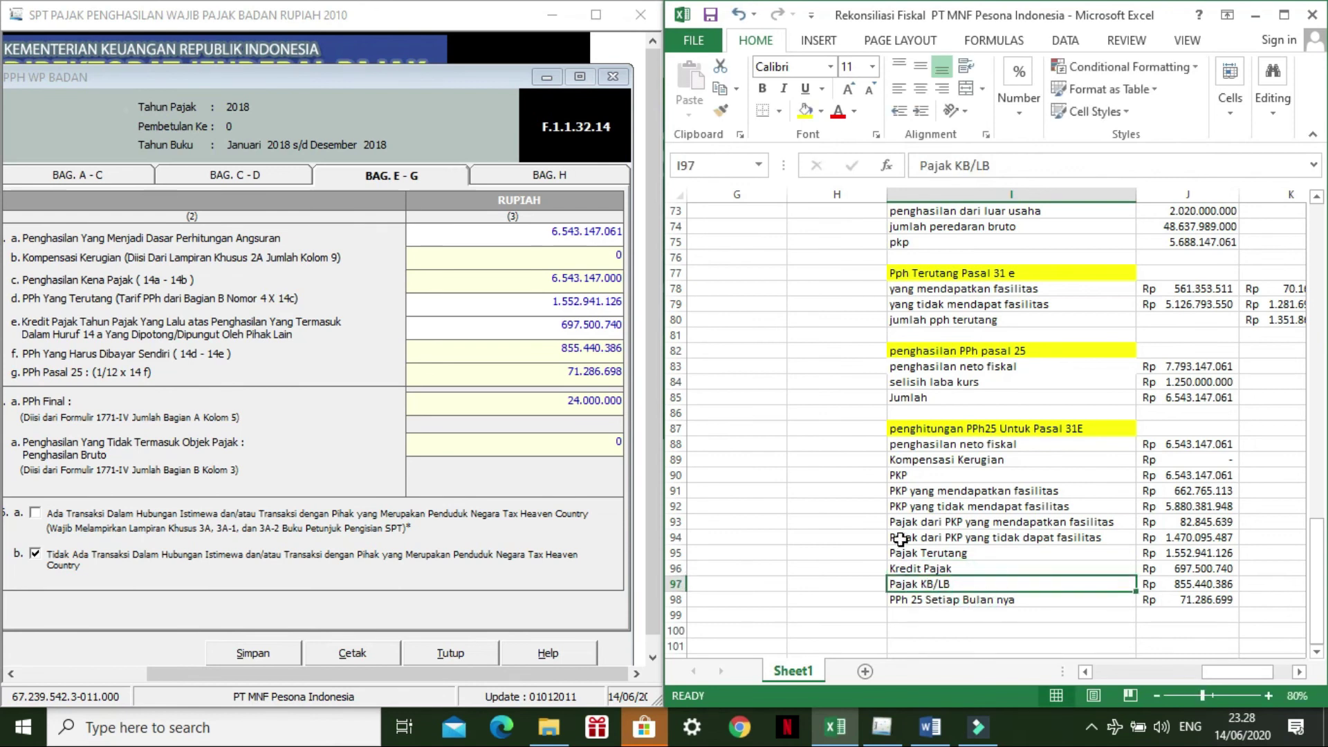
pyautogui.click(1189, 585)
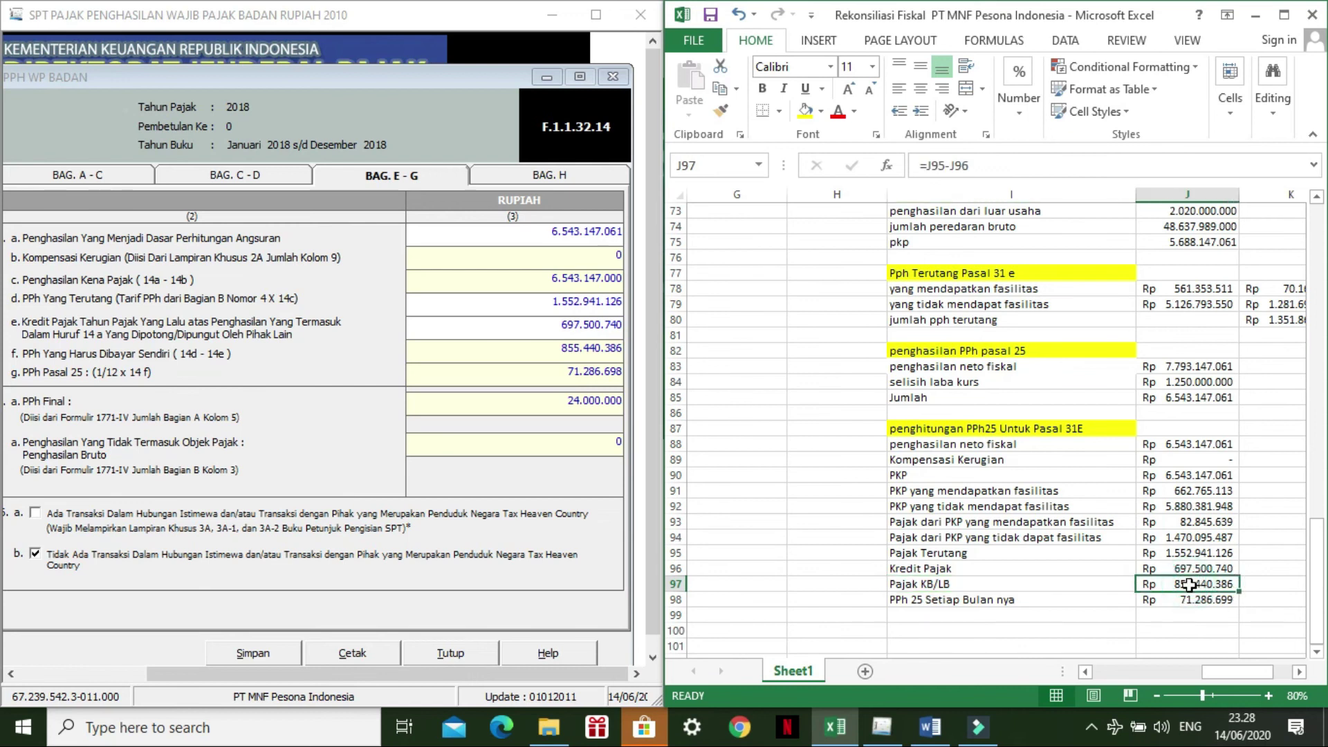
pyautogui.click(1025, 554)
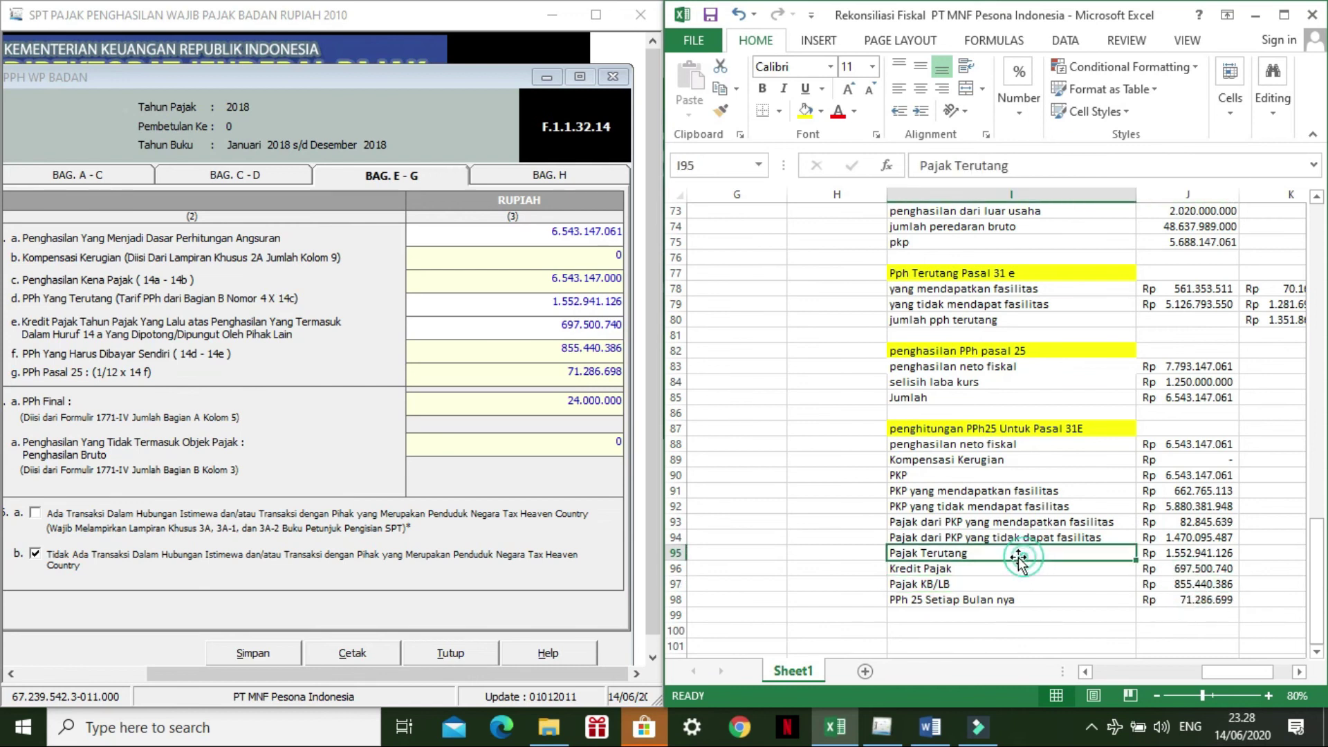
pyautogui.click(946, 570)
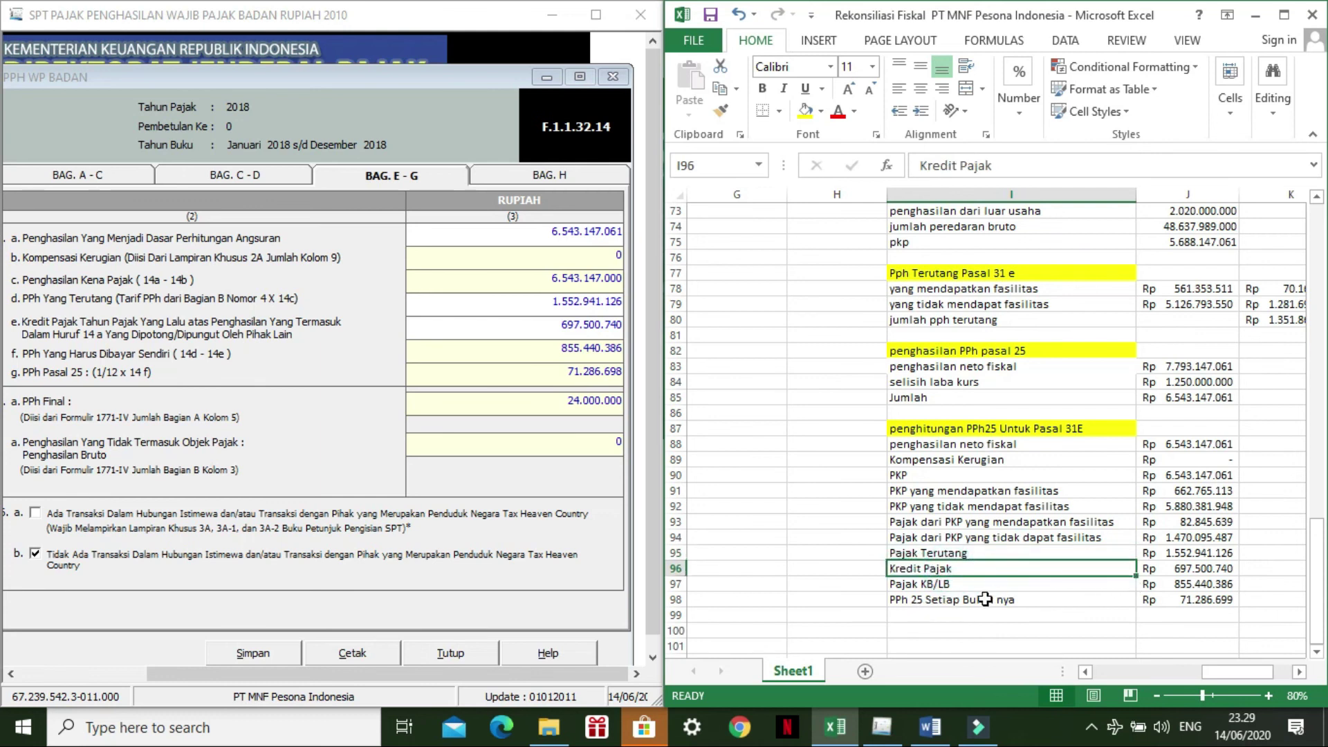
pyautogui.click(935, 601)
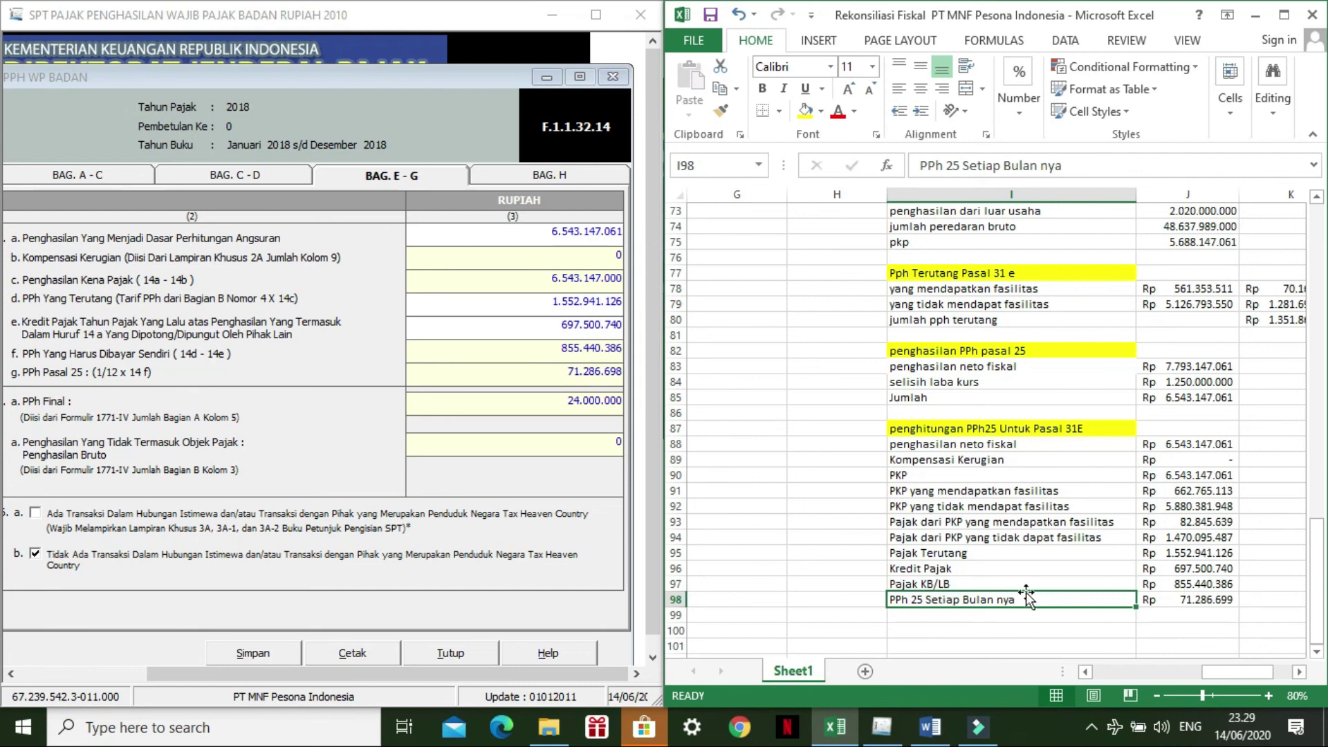
pyautogui.click(1170, 585)
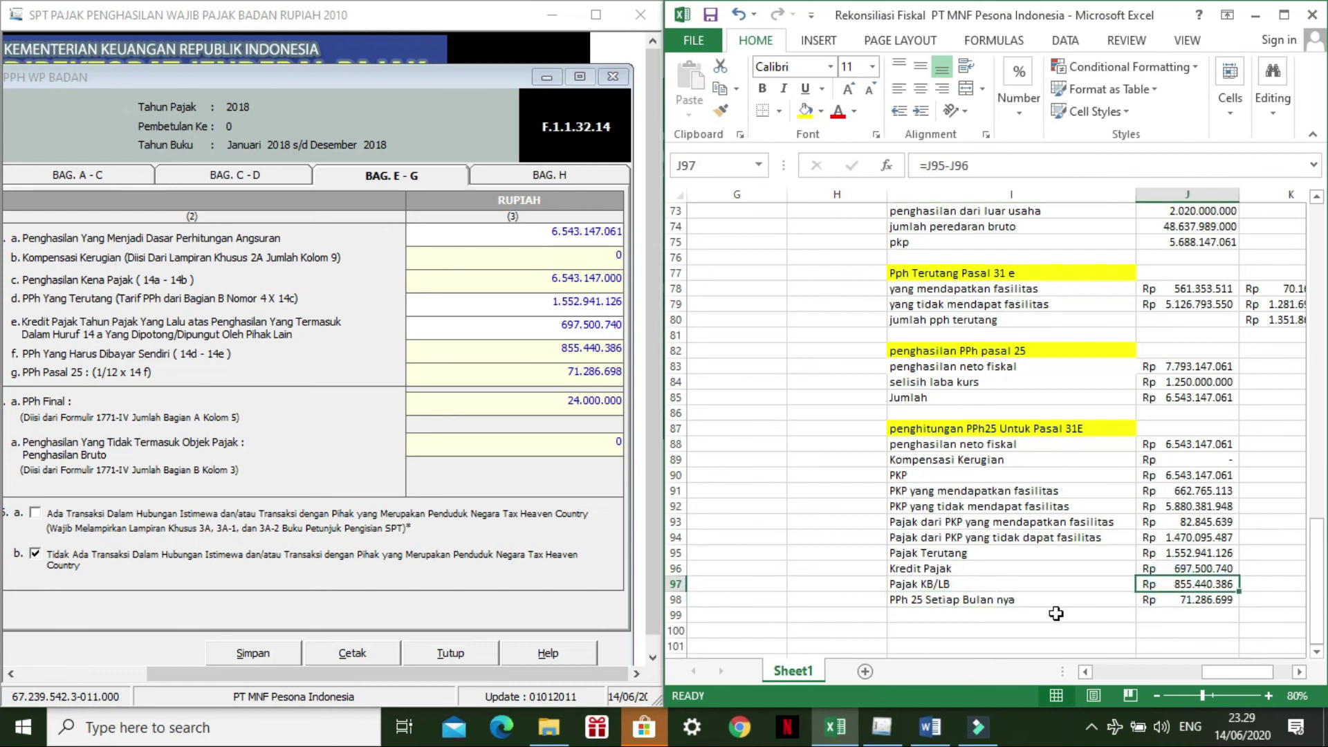
pyautogui.click(1174, 601)
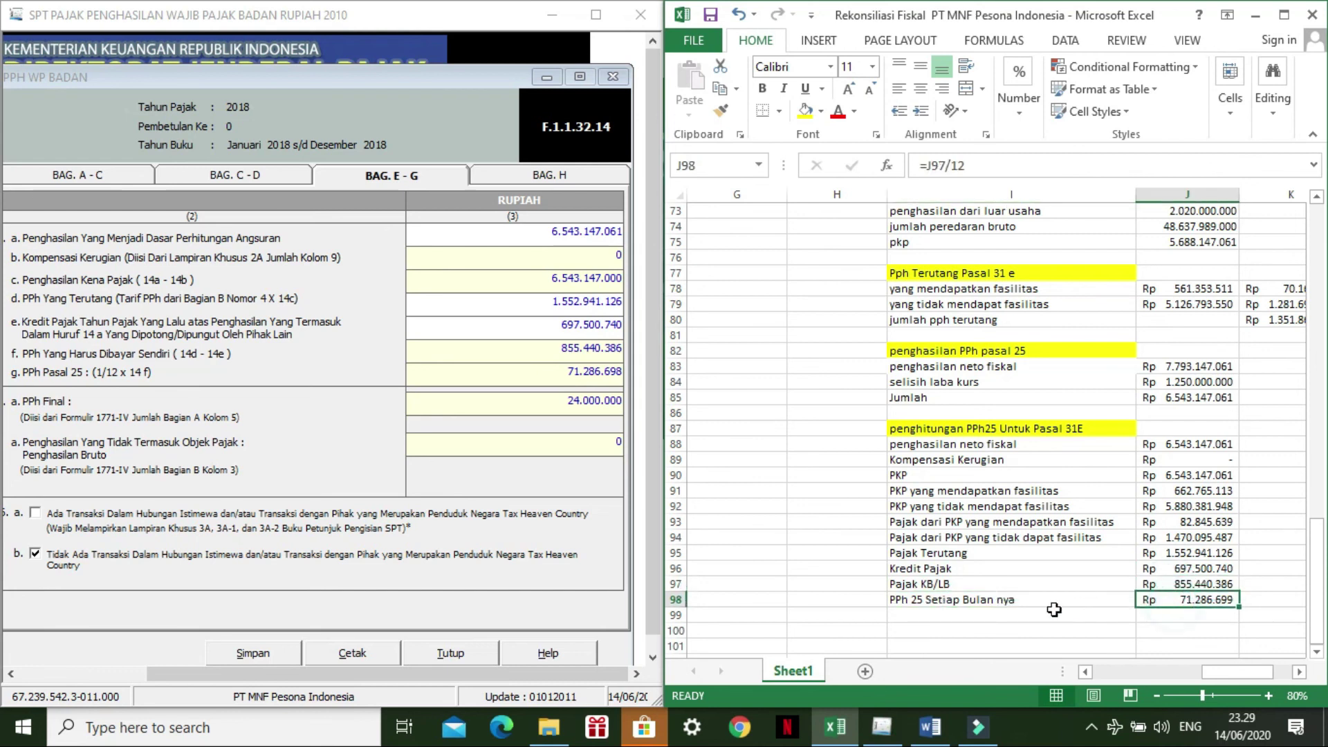
pyautogui.click(1196, 586)
pyautogui.click(1195, 597)
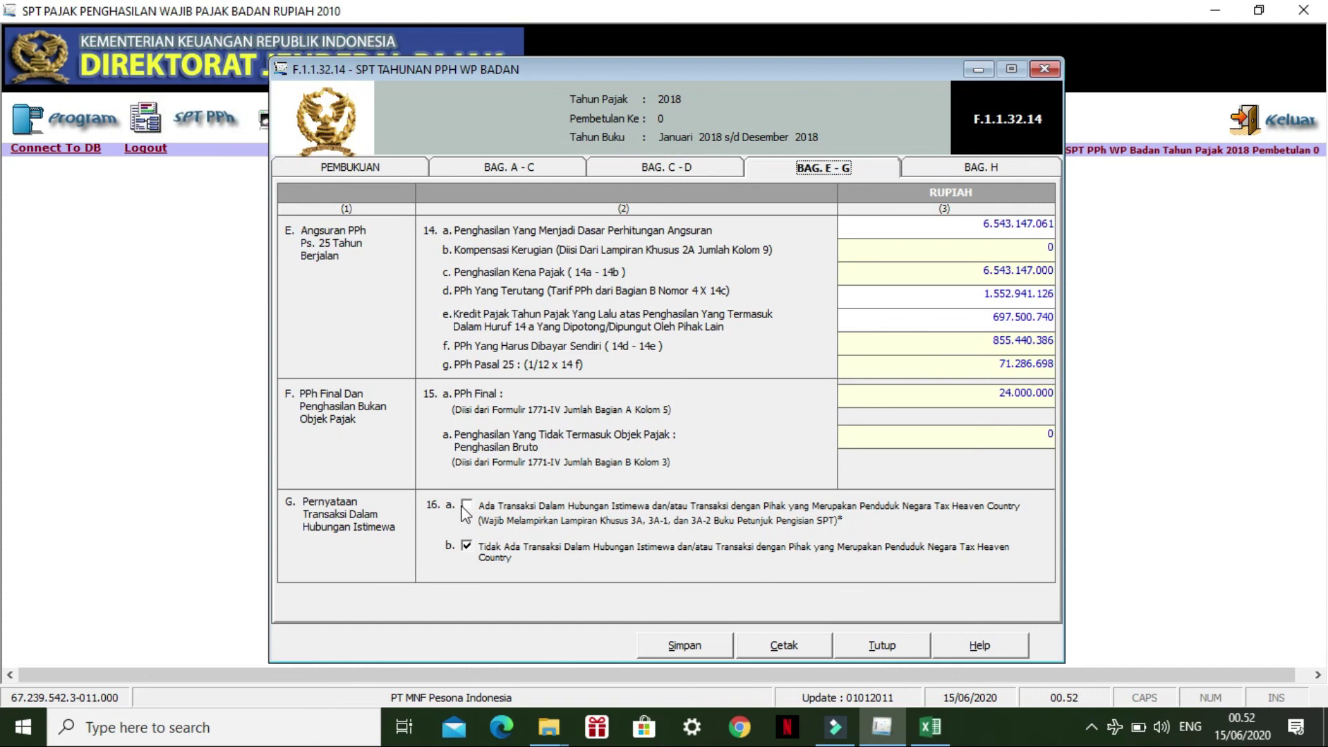
# Step: Open the return's section H, keep Laporan Keuangan ticked among the attachments, and save the return
pyautogui.click(932, 172)
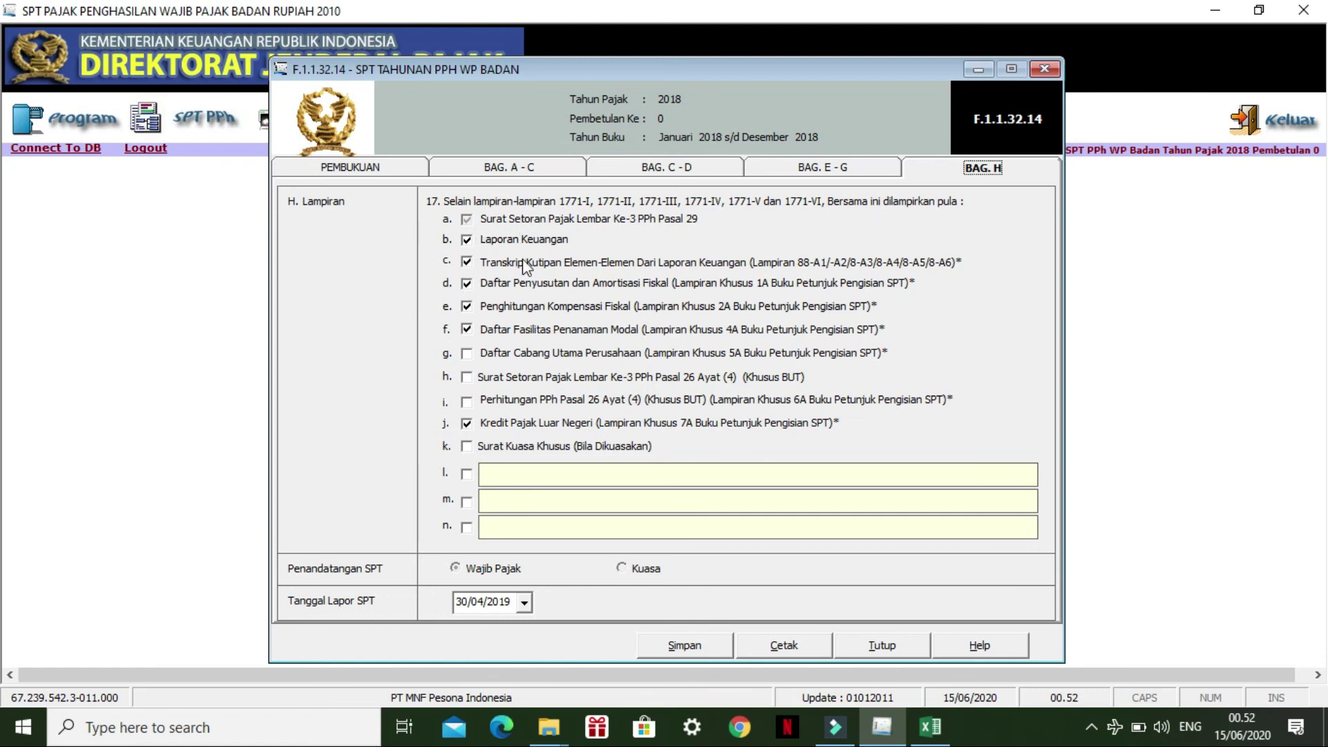
pyautogui.click(466, 242)
pyautogui.click(466, 242)
pyautogui.click(692, 650)
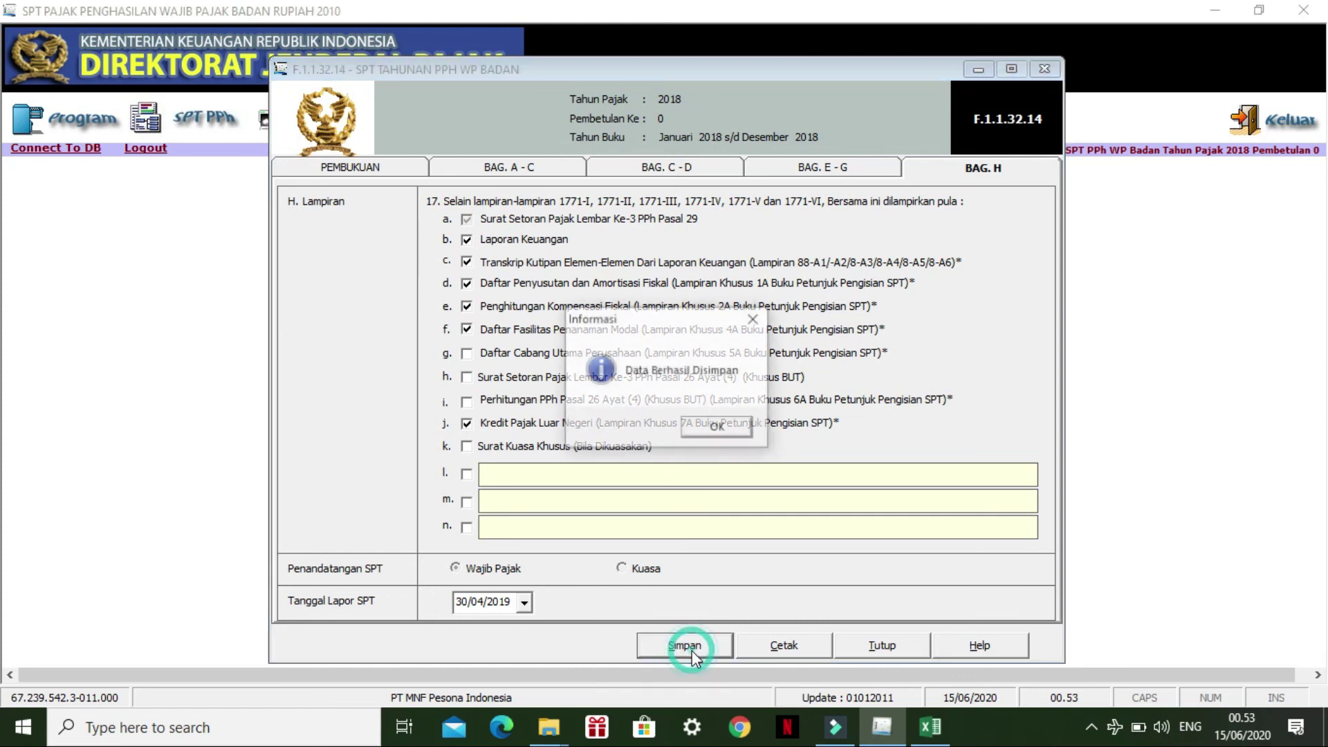
pyautogui.click(720, 429)
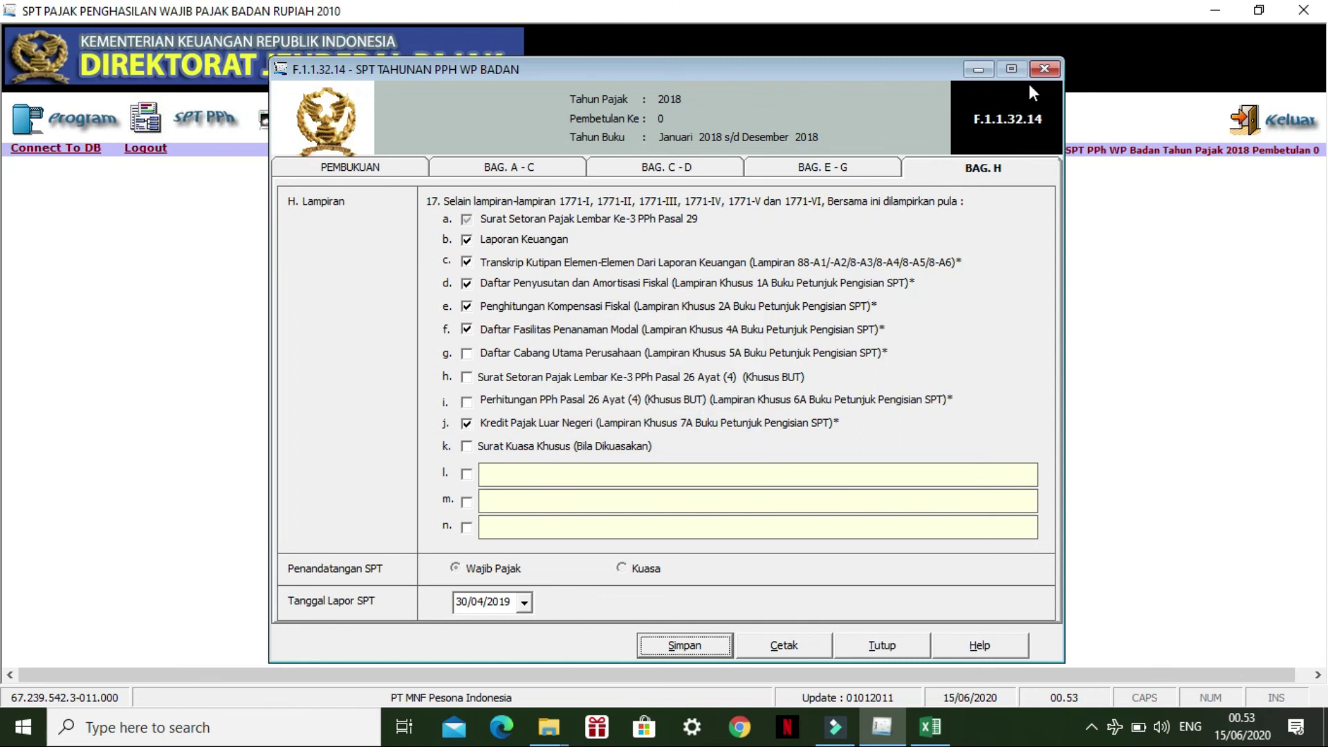